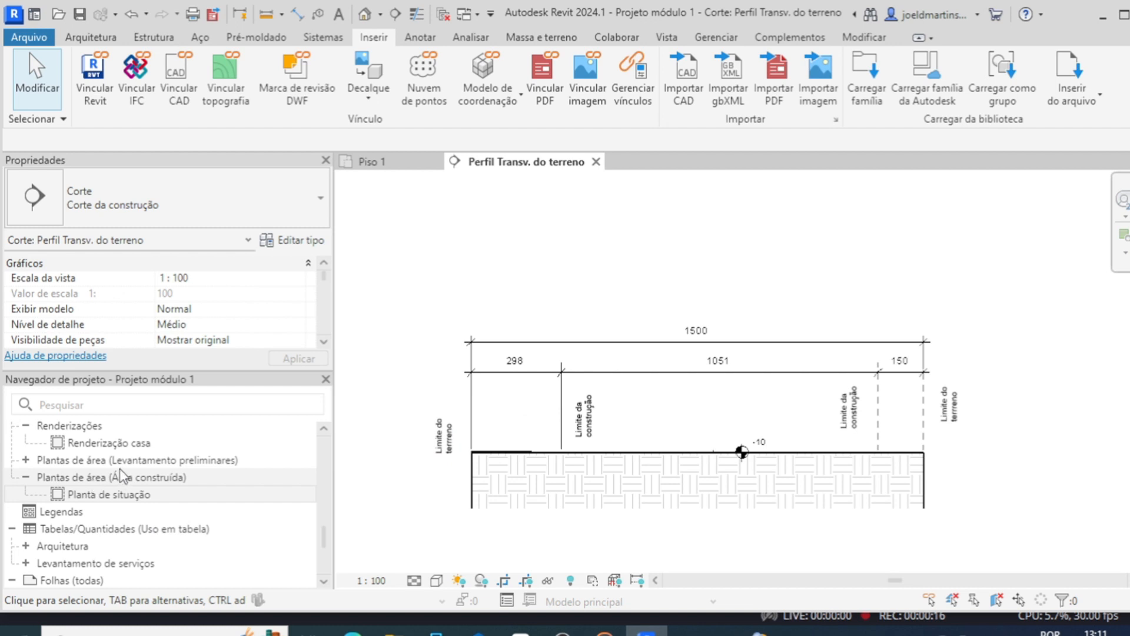
- Open the sheet 01/01 - A1 from the project's sheets
scroll(109, 477, "up", 6)
scroll(117, 465, "down", 6)
scroll(117, 465, "down", 2)
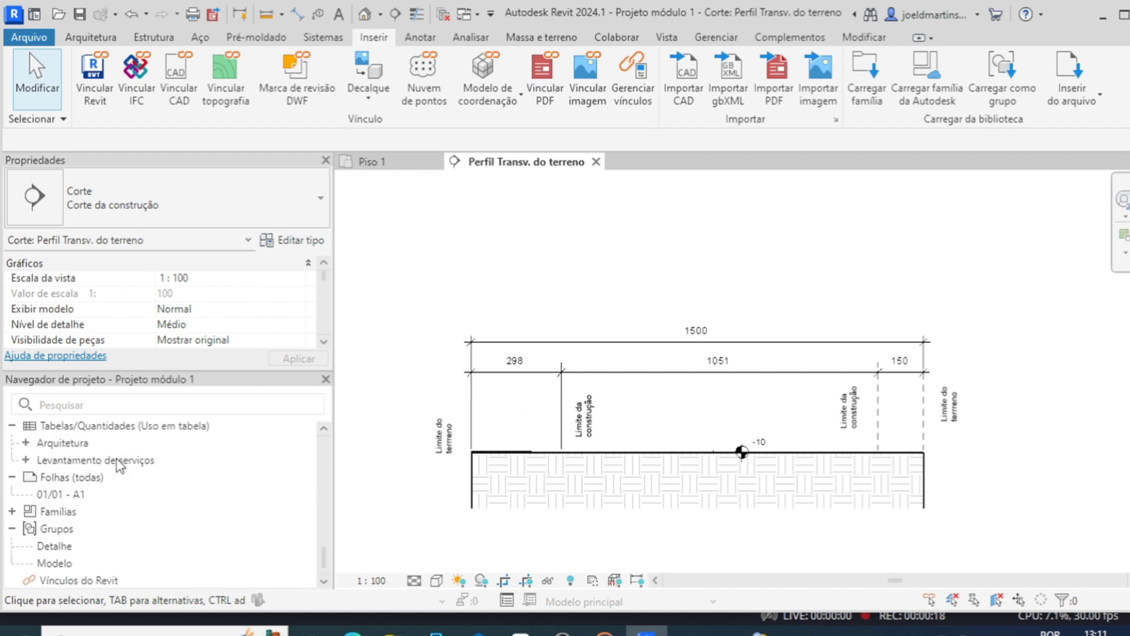
double_click(58, 494)
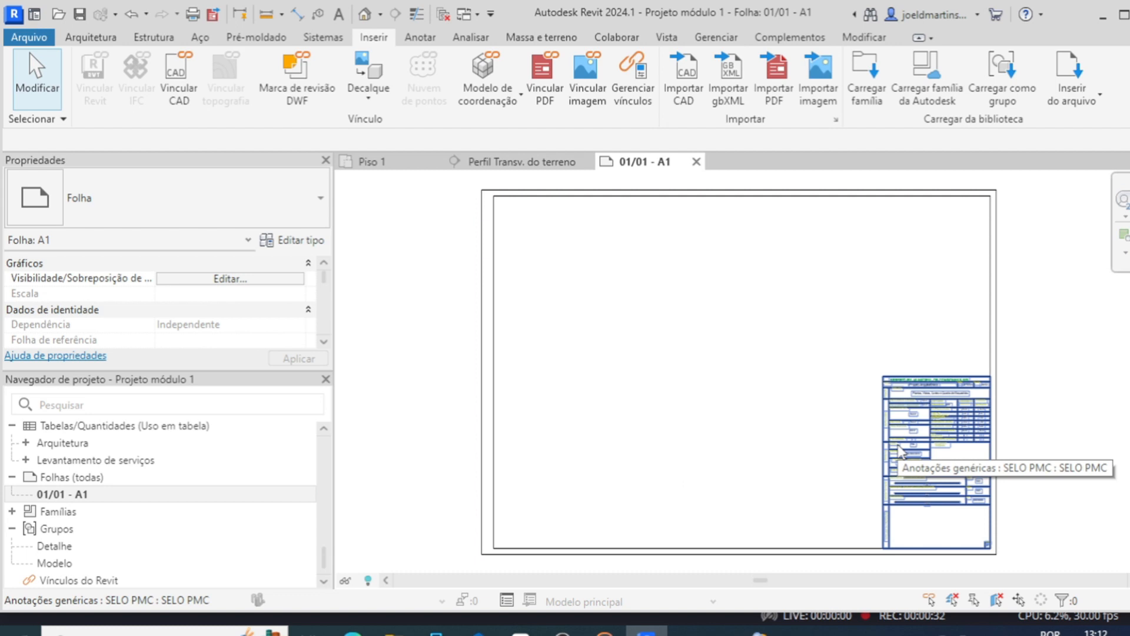
- Inspect the editable title and date fields of the SELO PMC title block on the sheet
scroll(899, 452, "up", 1)
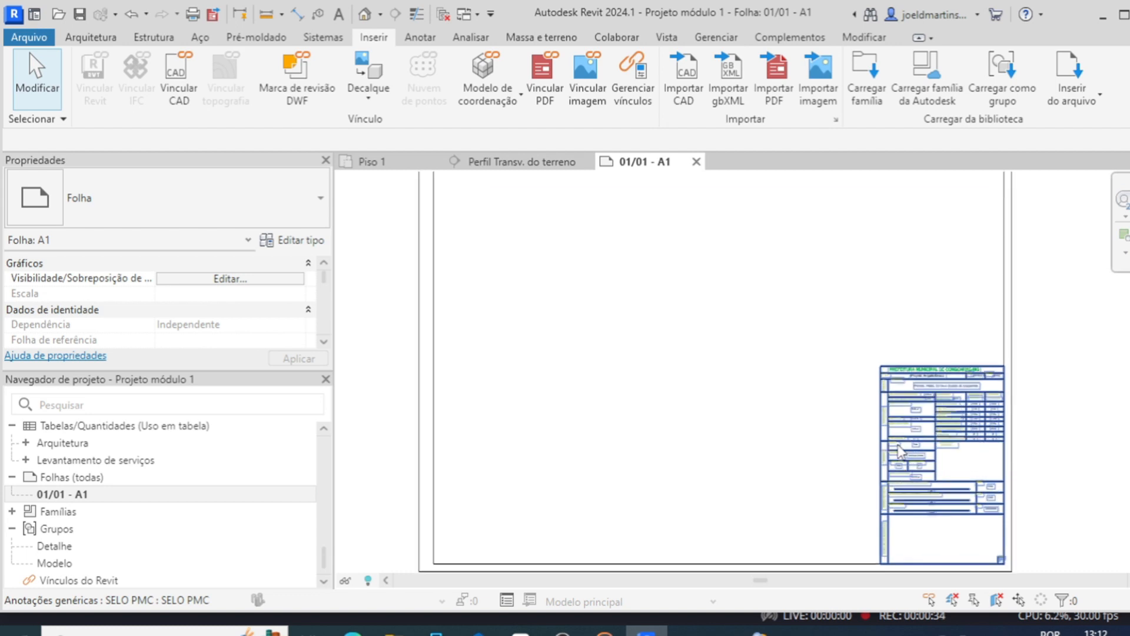
scroll(940, 365, "up", 1)
scroll(940, 365, "up", 5)
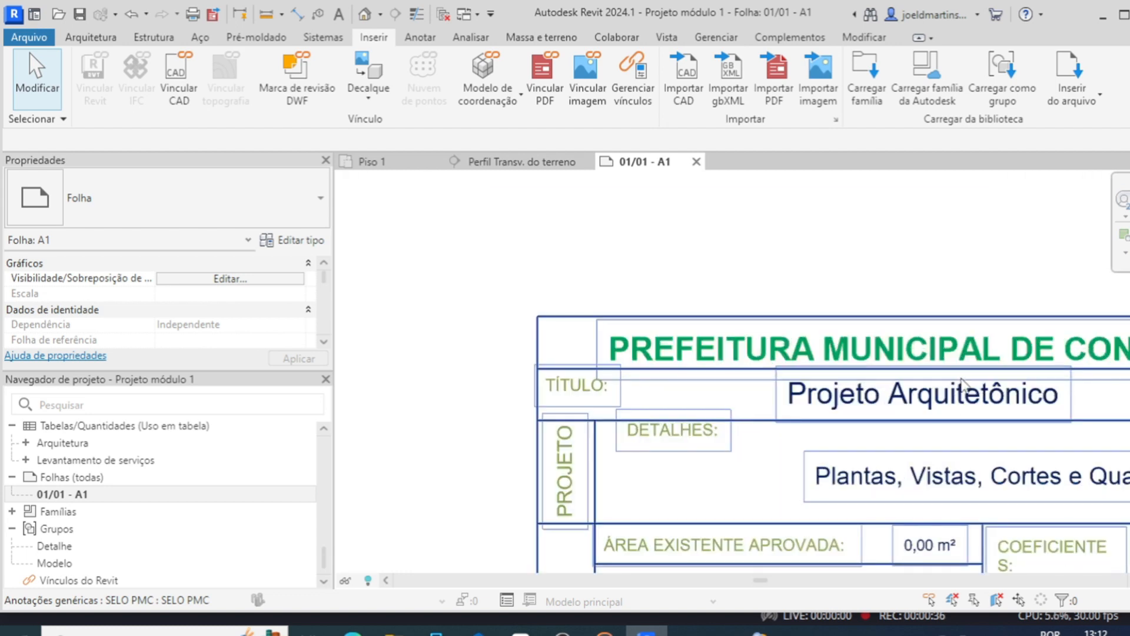
middle_click_drag(940, 365, 770, 364)
scroll(790, 356, "down", 2)
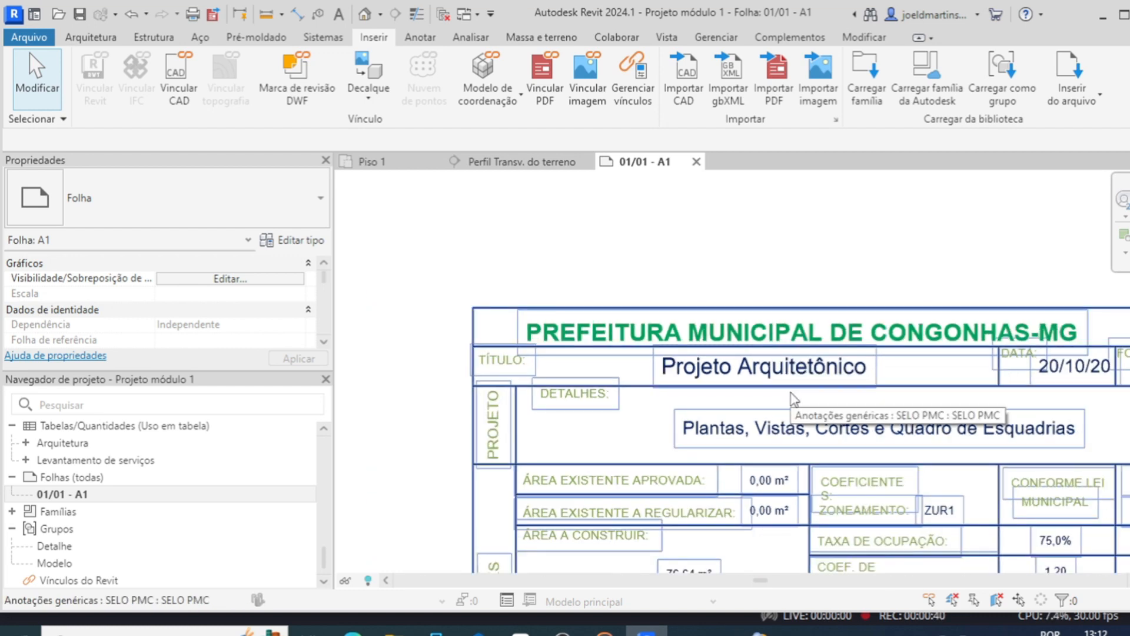
left_click(685, 374)
left_click(692, 373)
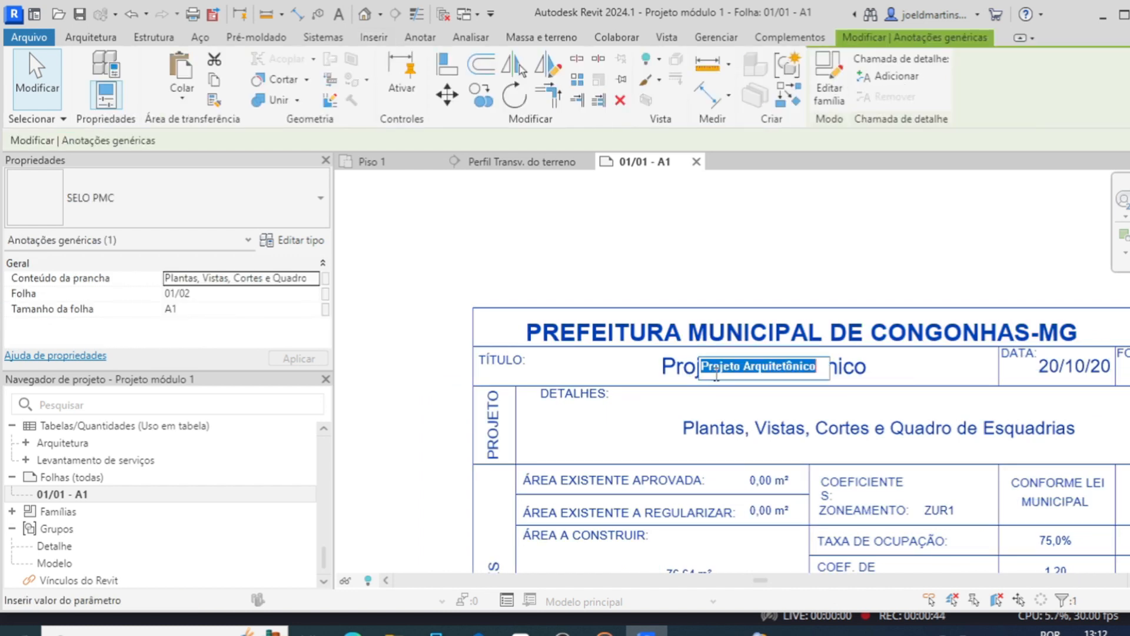
left_click(902, 372)
left_click(1061, 371)
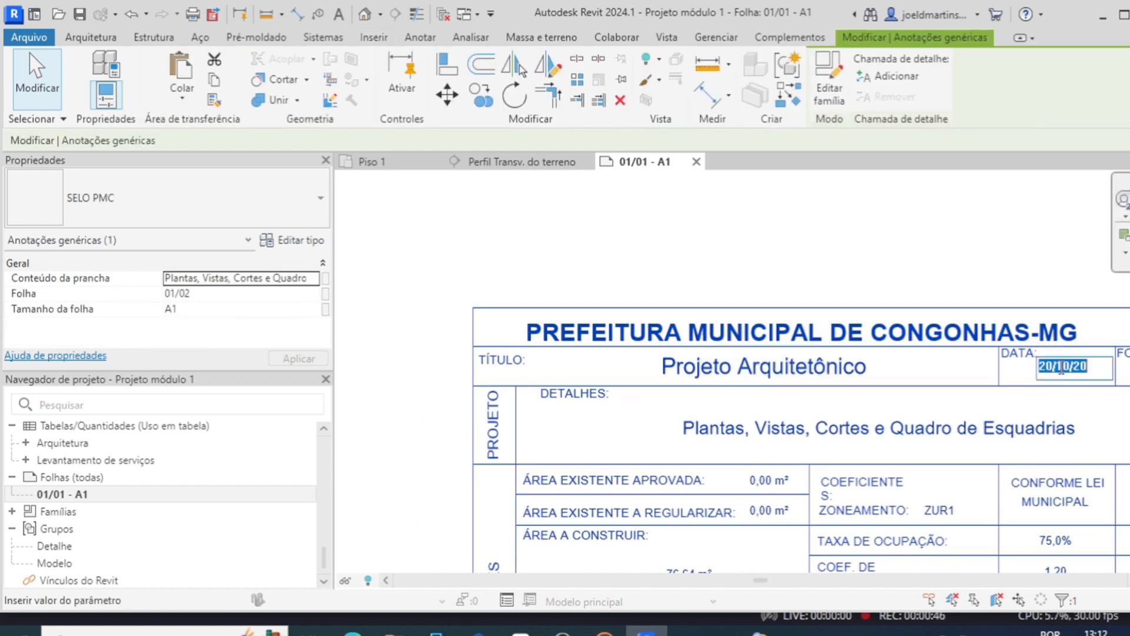
left_click(1009, 403)
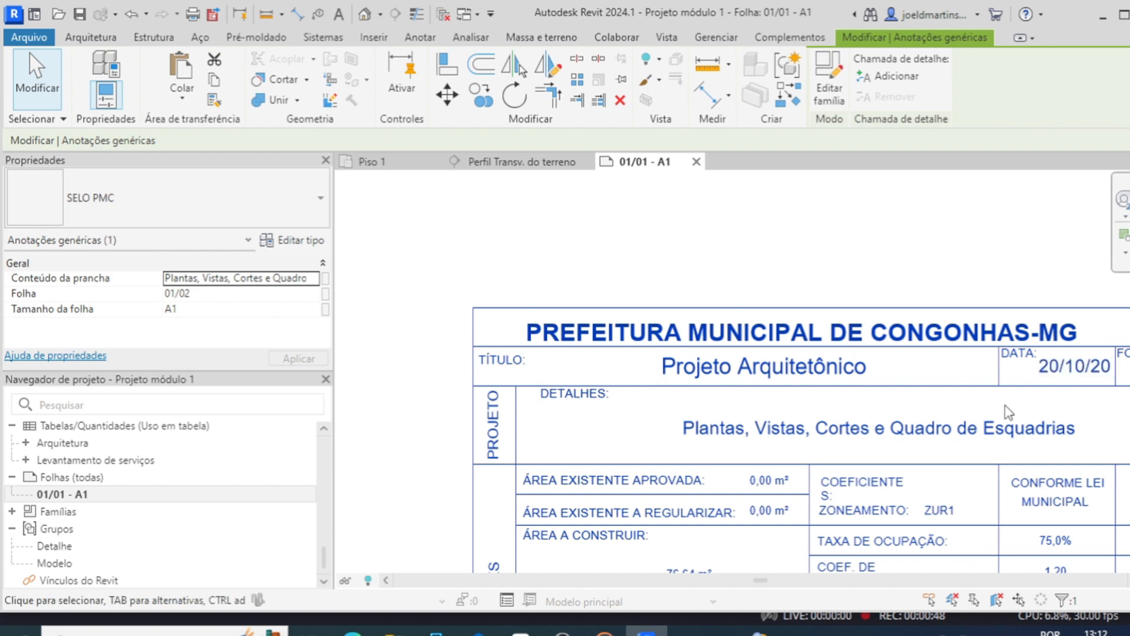
- Inspect the sheet number and drawing details fields in the SELO PMC title block
scroll(963, 415, "down", 2)
middle_click_drag(963, 417, 830, 350)
scroll(842, 366, "up", 1)
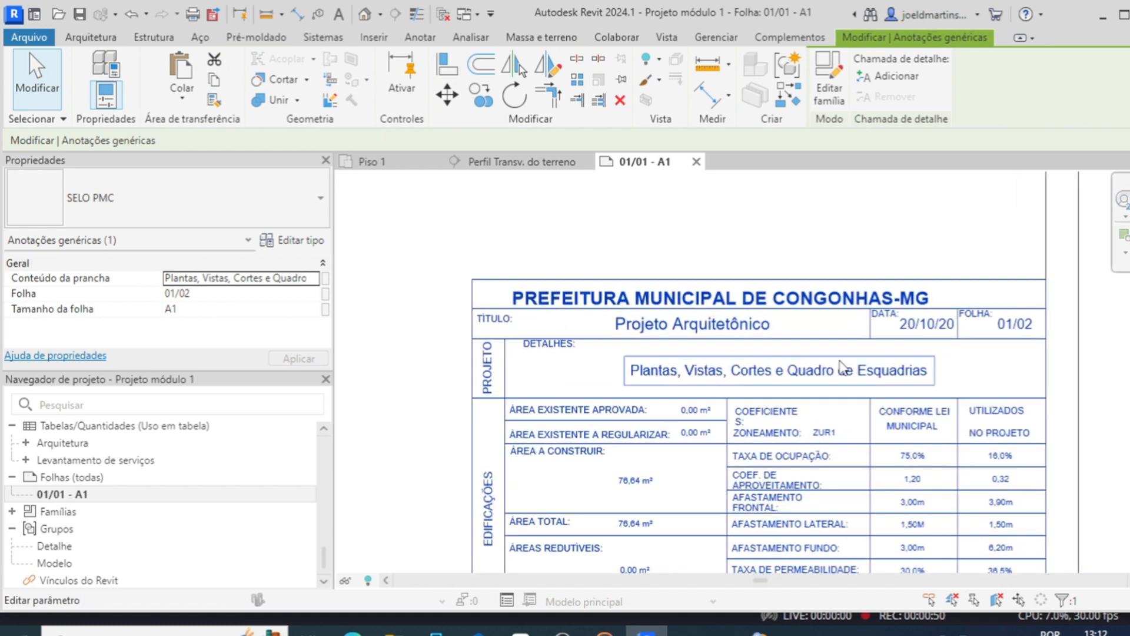
left_click(1014, 326)
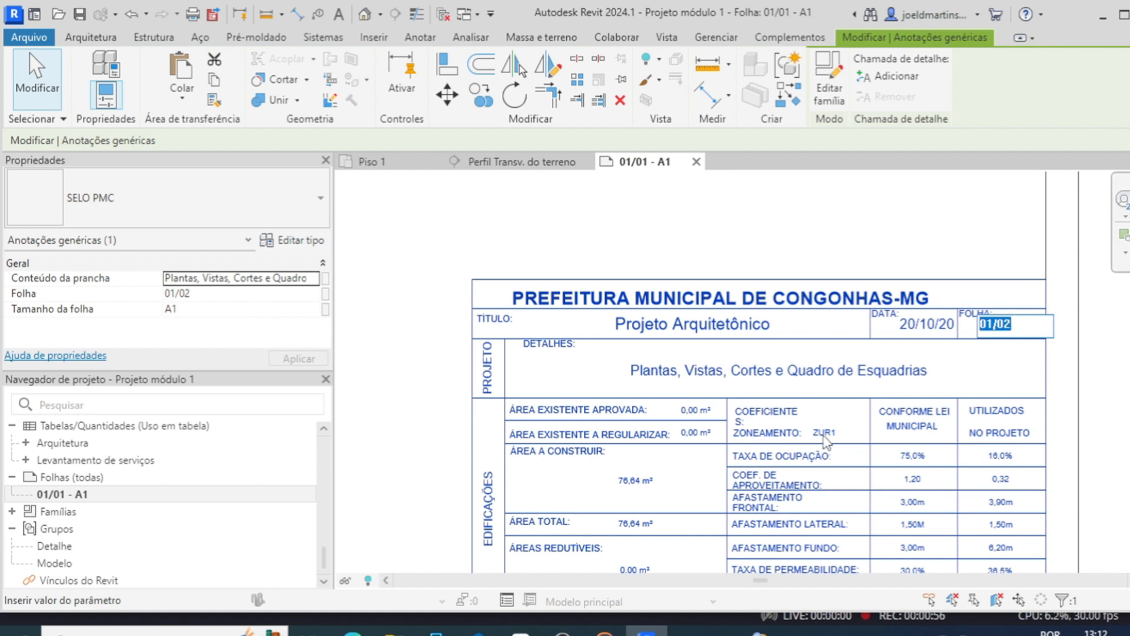
left_click(710, 377)
left_click(721, 375)
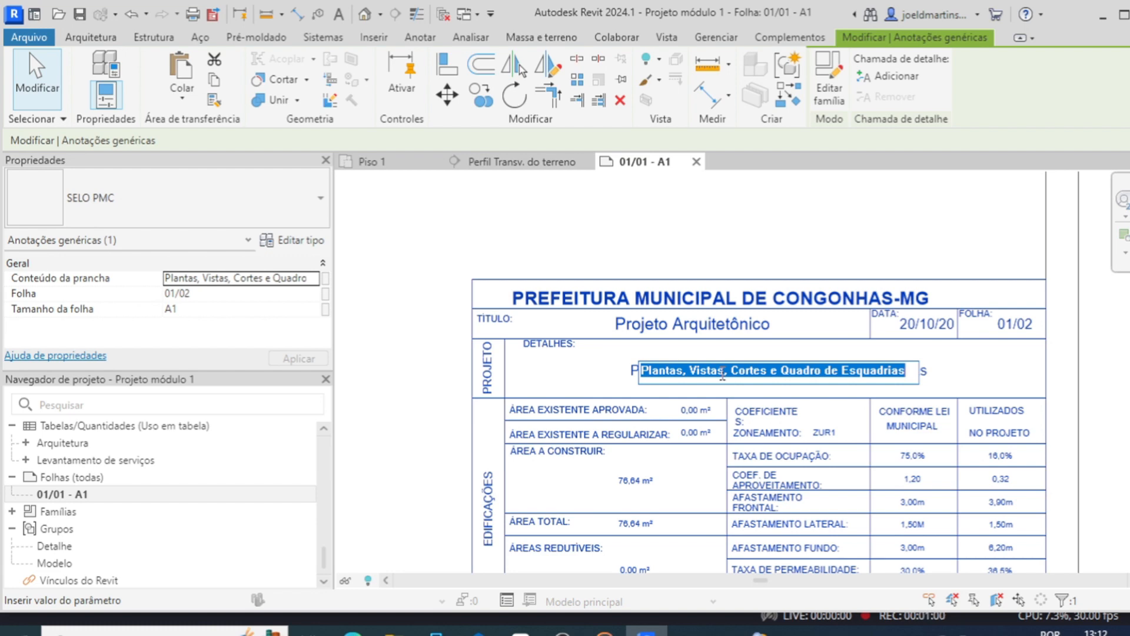
- Examine the title block's building areas and its urban coefficients, comparing the municipal law column with the project column
scroll(723, 375, "down", 2)
scroll(647, 454, "up", 3)
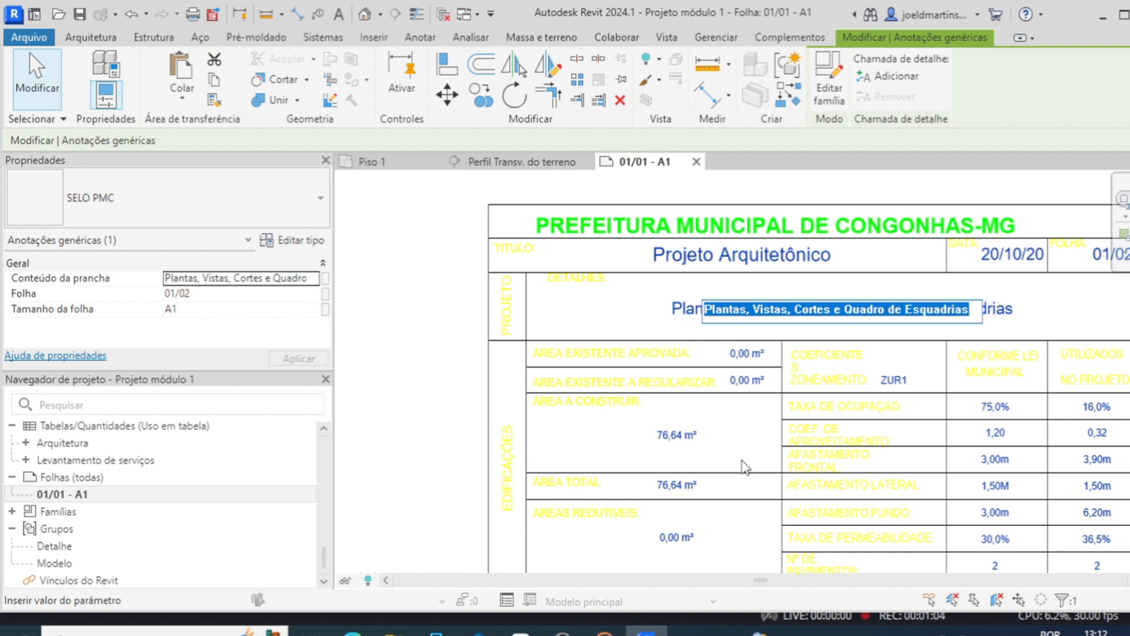
middle_click_drag(745, 467, 714, 410)
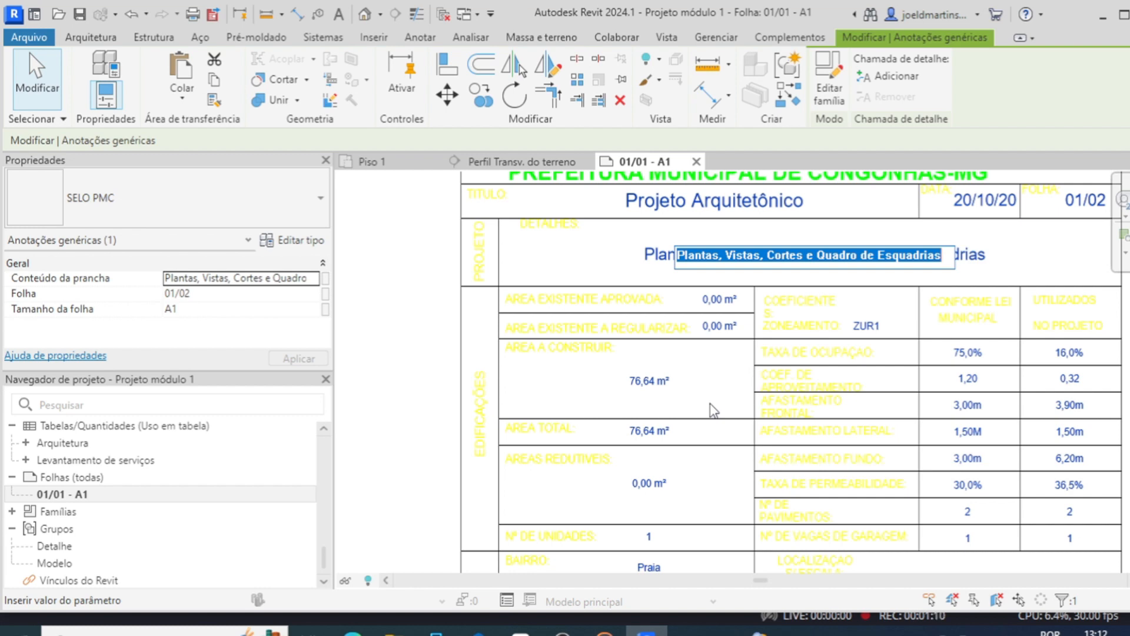
left_click(710, 305)
left_click(709, 332)
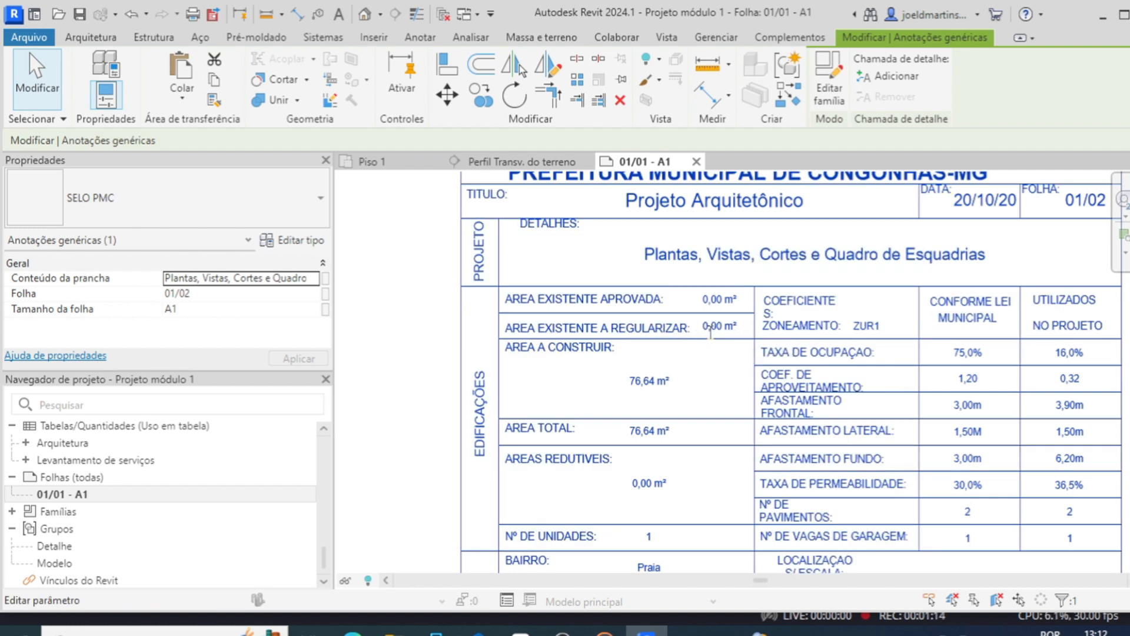
left_click(710, 363)
left_click(650, 382)
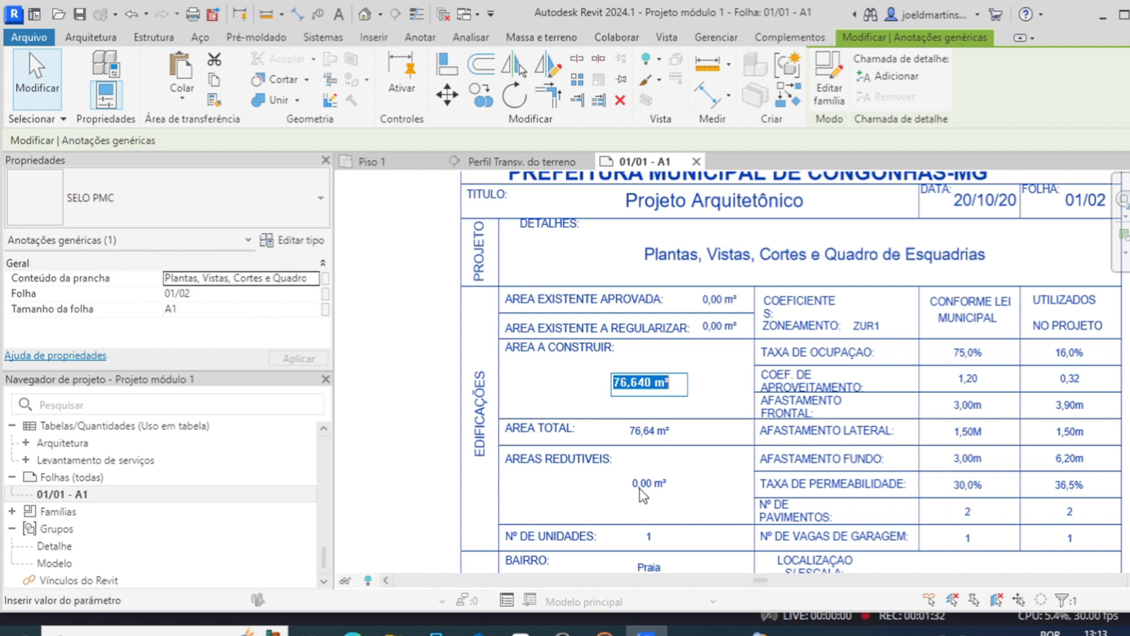
scroll(644, 496, "down", 1)
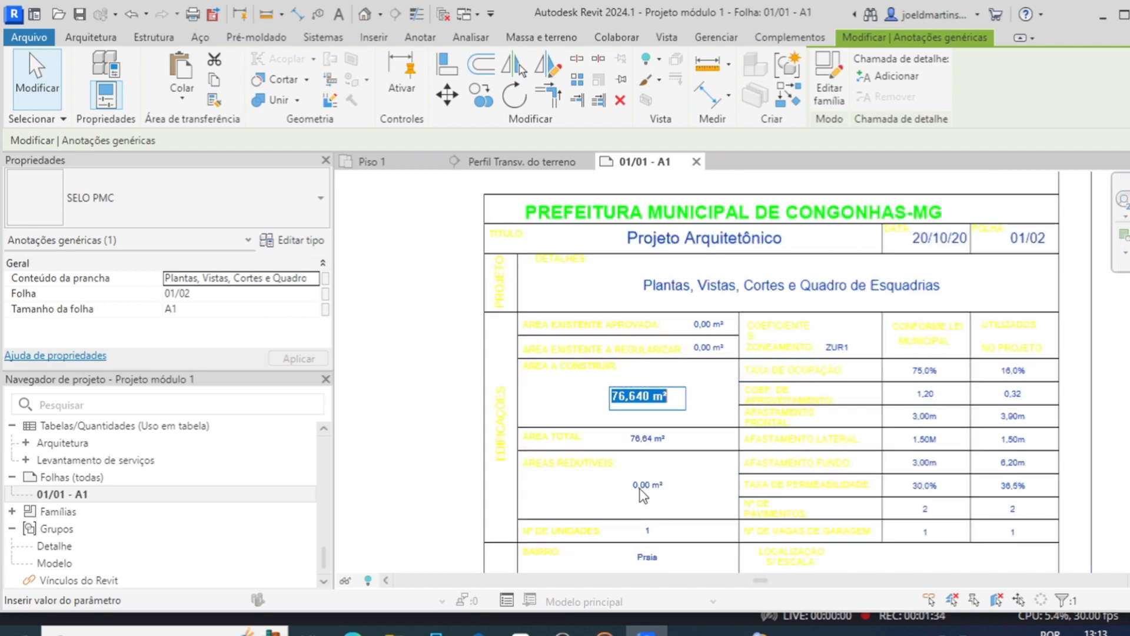
scroll(645, 494, "up", 1)
middle_click_drag(662, 509, 537, 478)
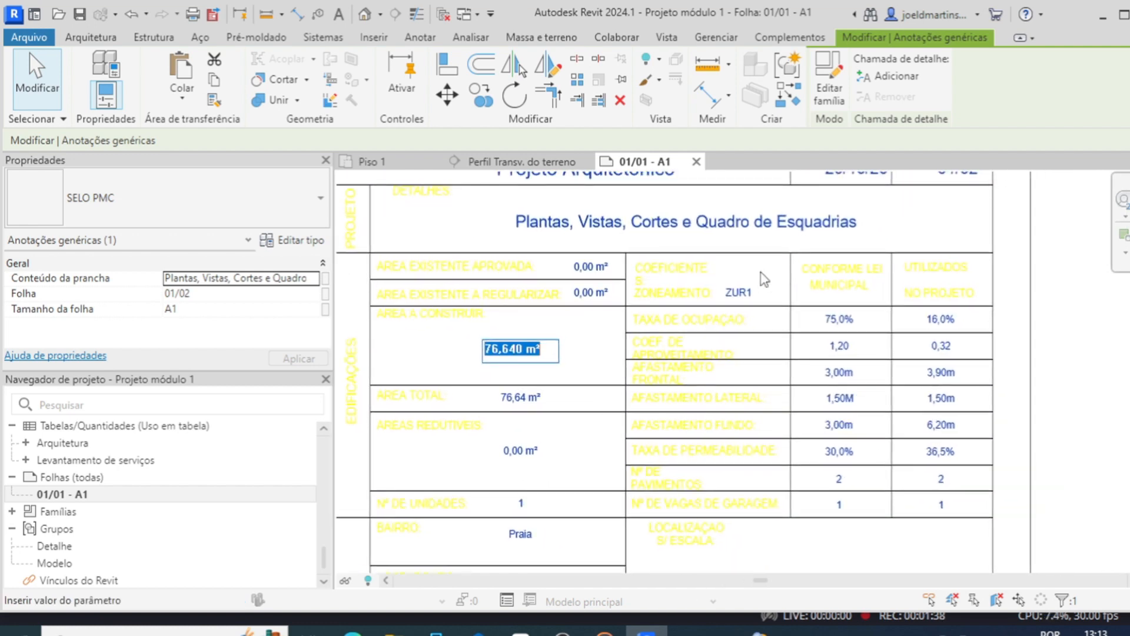
scroll(765, 318, "up", 1)
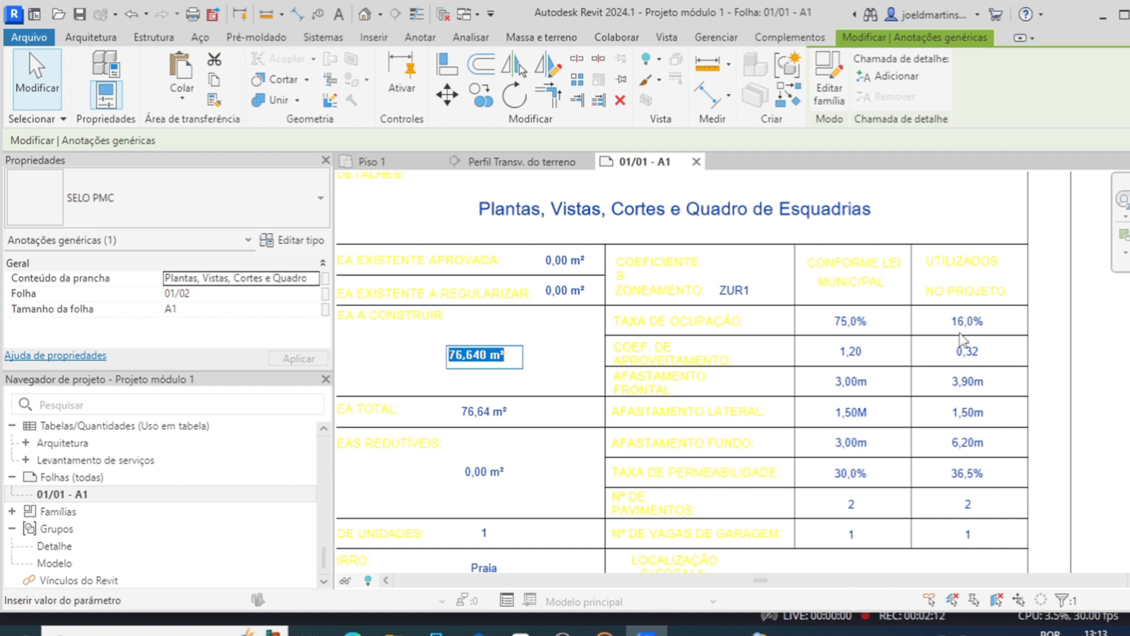
scroll(961, 339, "down", 1)
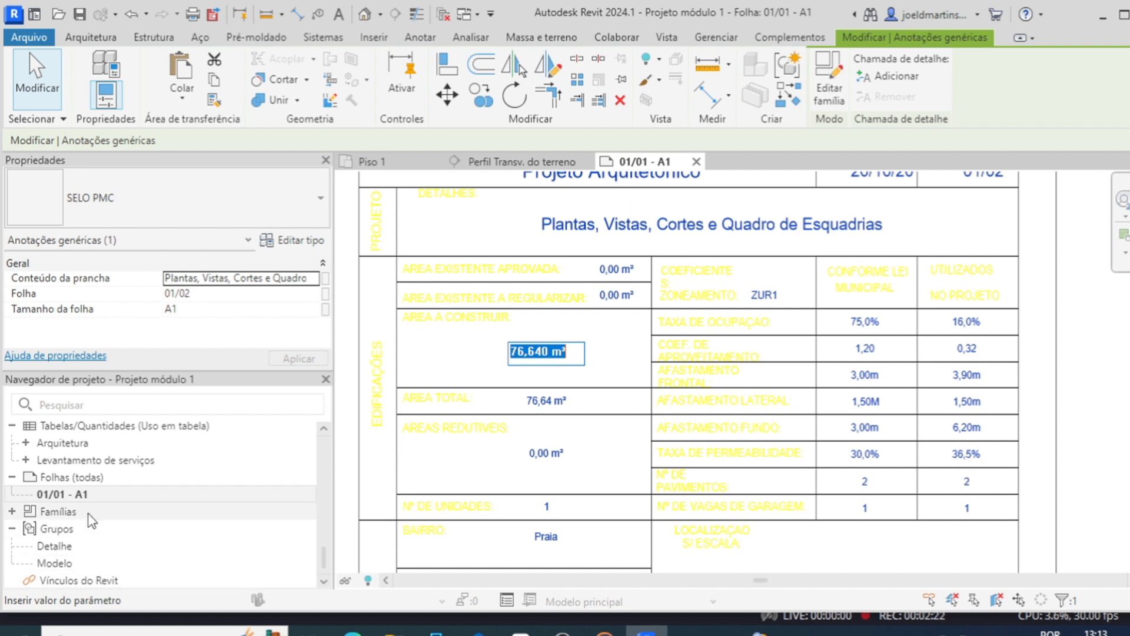
- Open the schedule Tabela de cálculo from the Indices Urbanisticos group of the architecture schedules
scroll(89, 518, "up", 2)
scroll(90, 518, "up", 2)
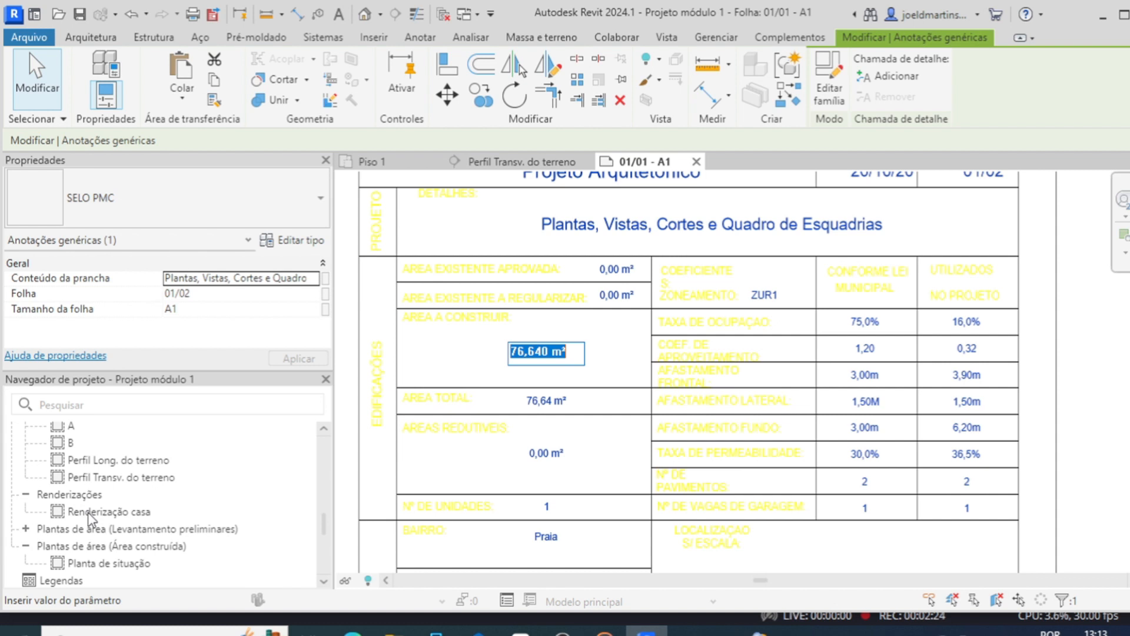
scroll(88, 512, "up", 4)
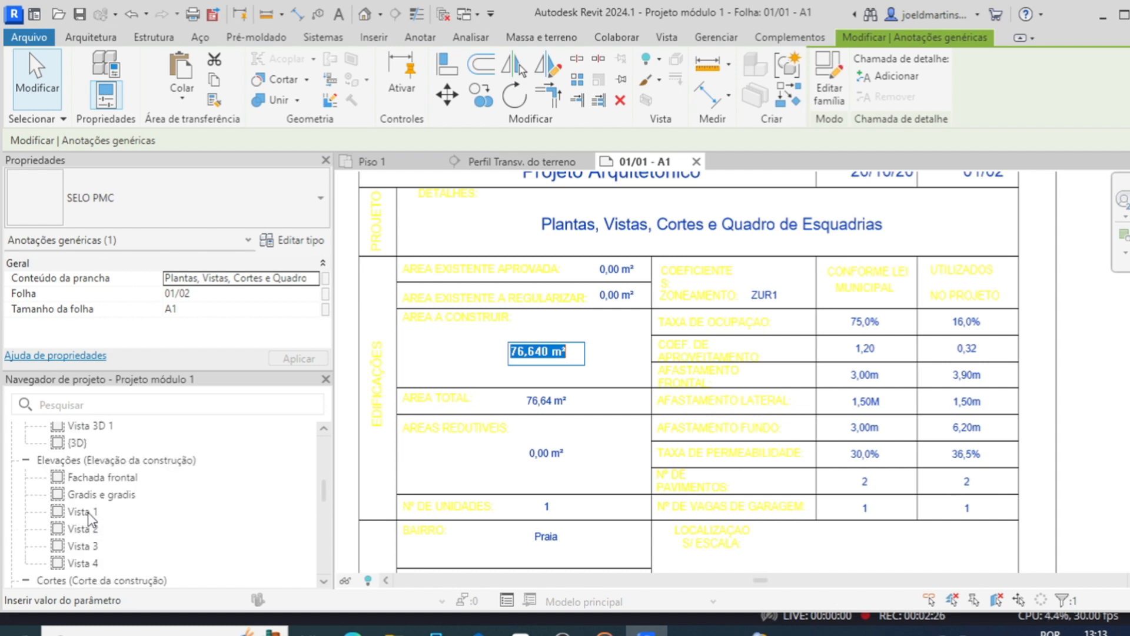
scroll(87, 512, "up", 4)
scroll(87, 512, "down", 7)
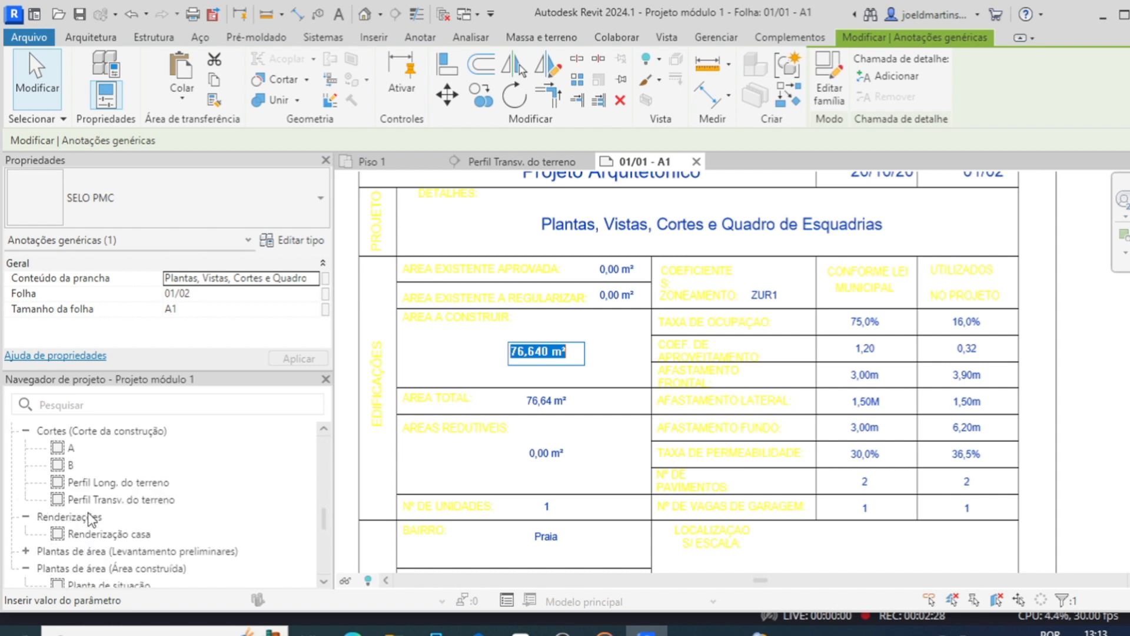
scroll(88, 518, "down", 2)
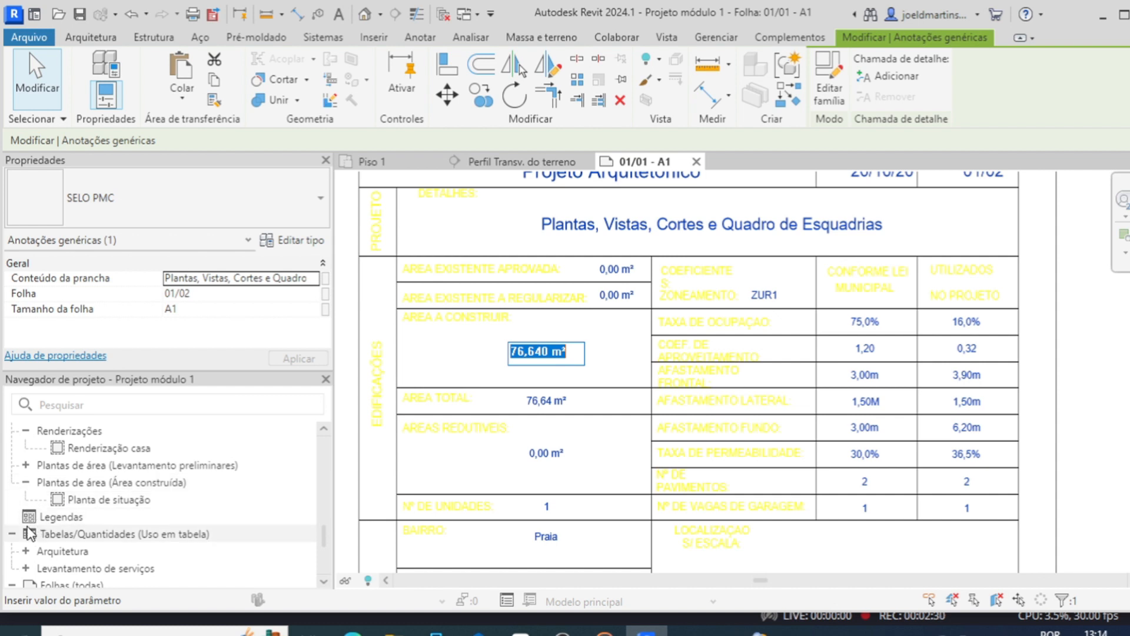
left_click(33, 552)
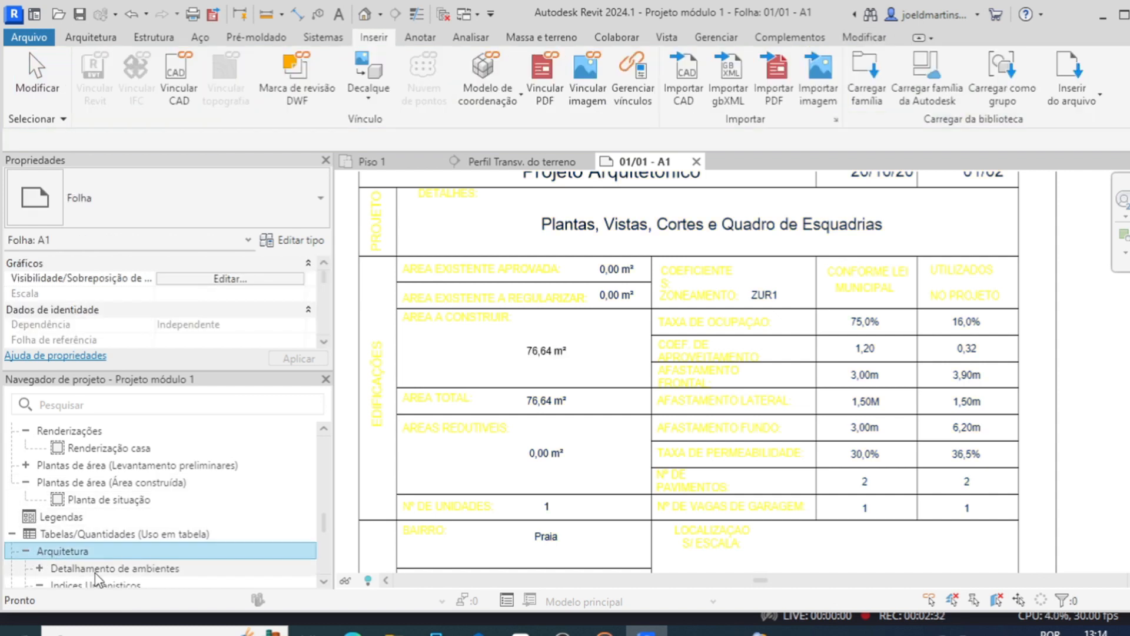
scroll(98, 572, "down", 2)
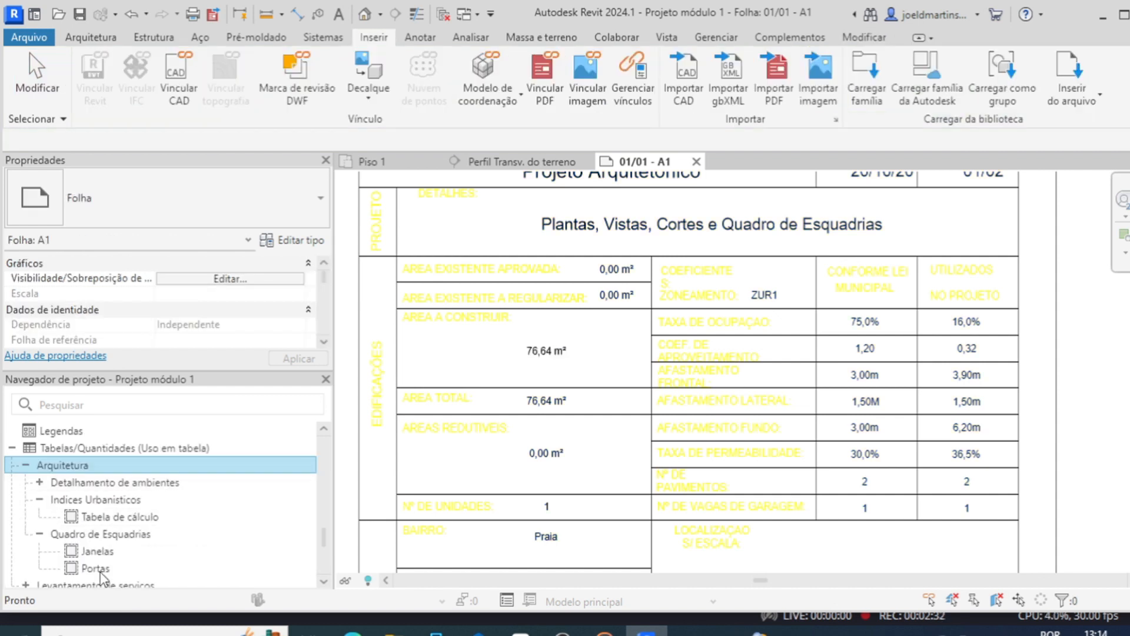
left_click(99, 521)
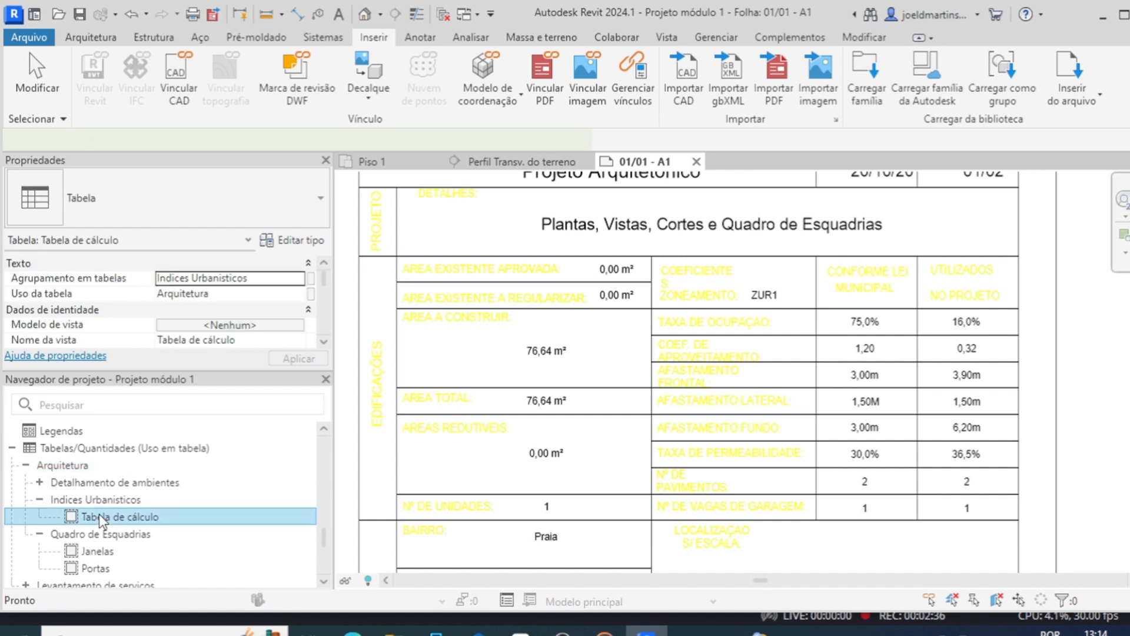
double_click(99, 516)
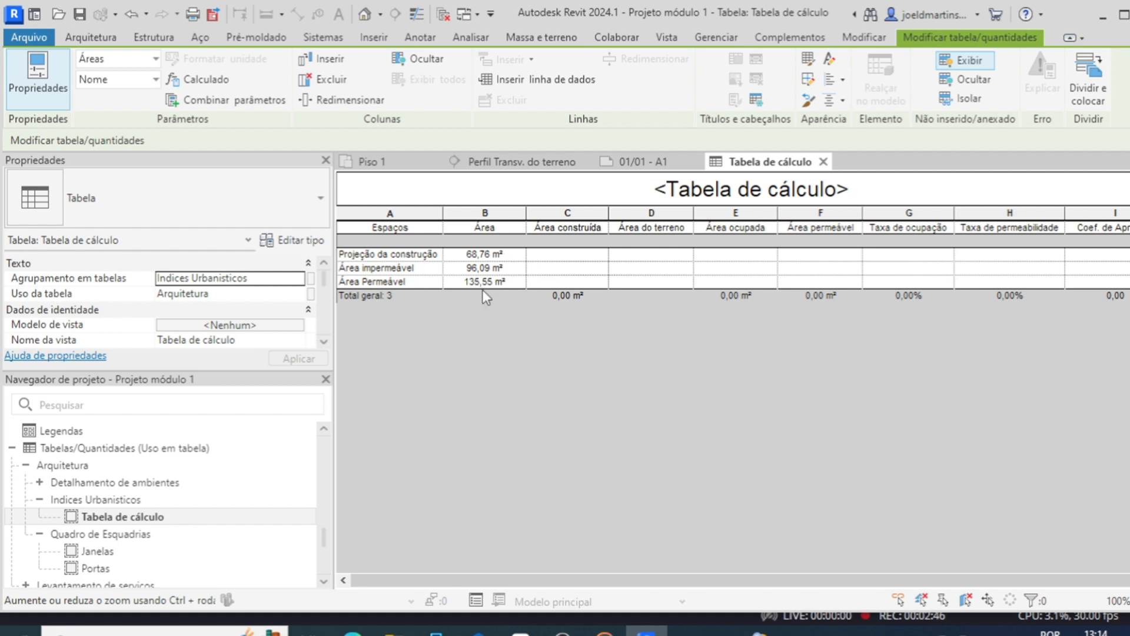
- Set Área construída in the Projeção da construção row to 68,76 m²
left_click(558, 256)
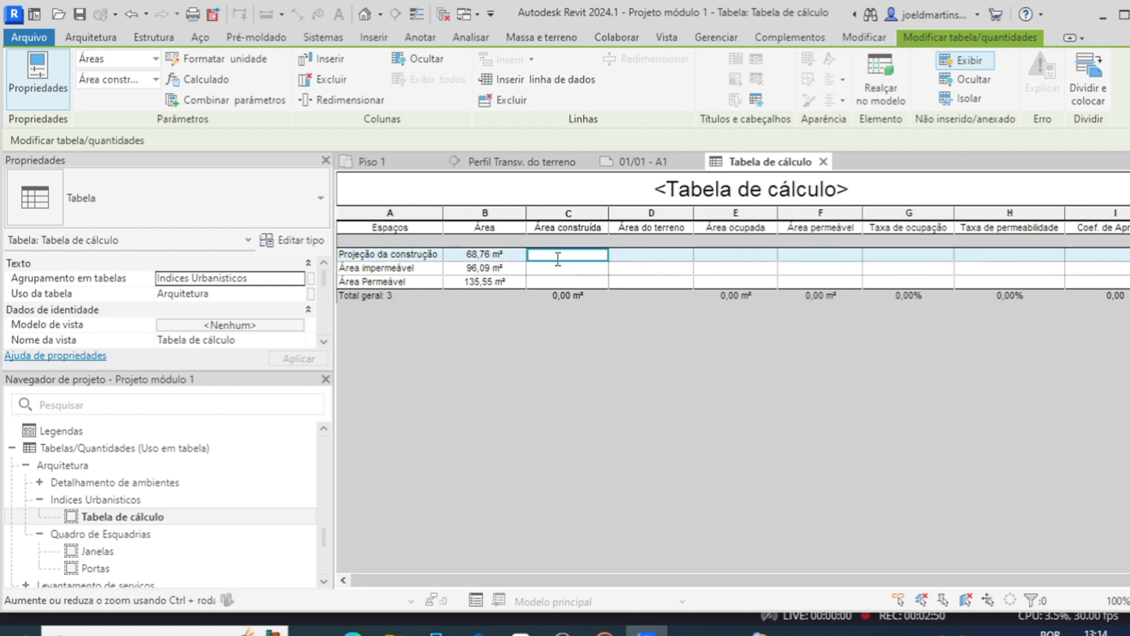
type("68,72")
left_click(594, 270)
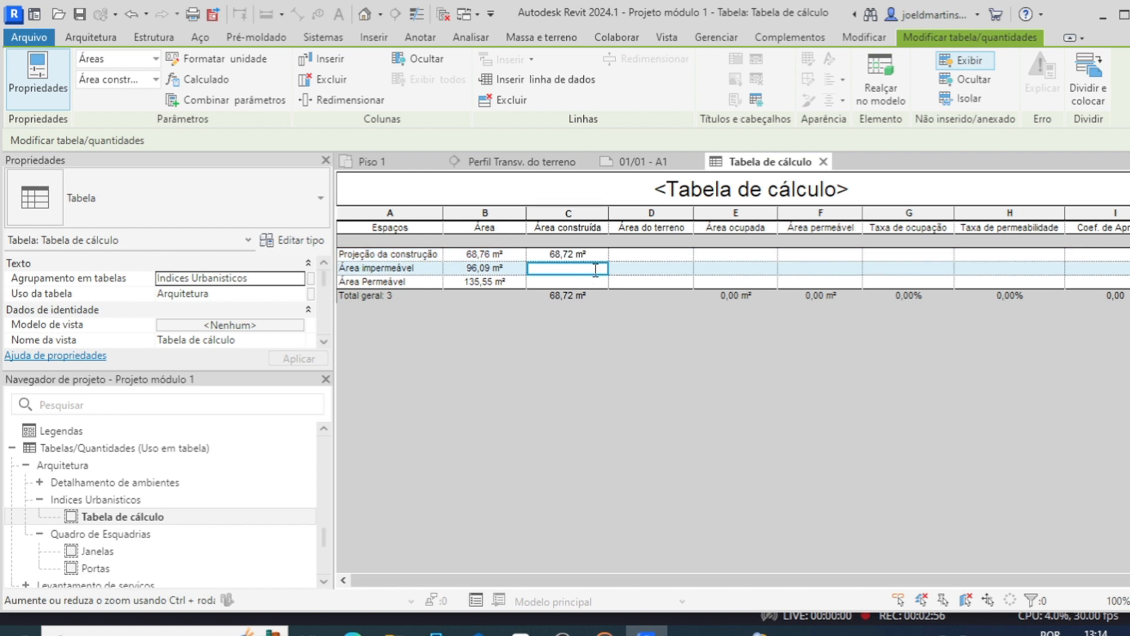
left_click(570, 256)
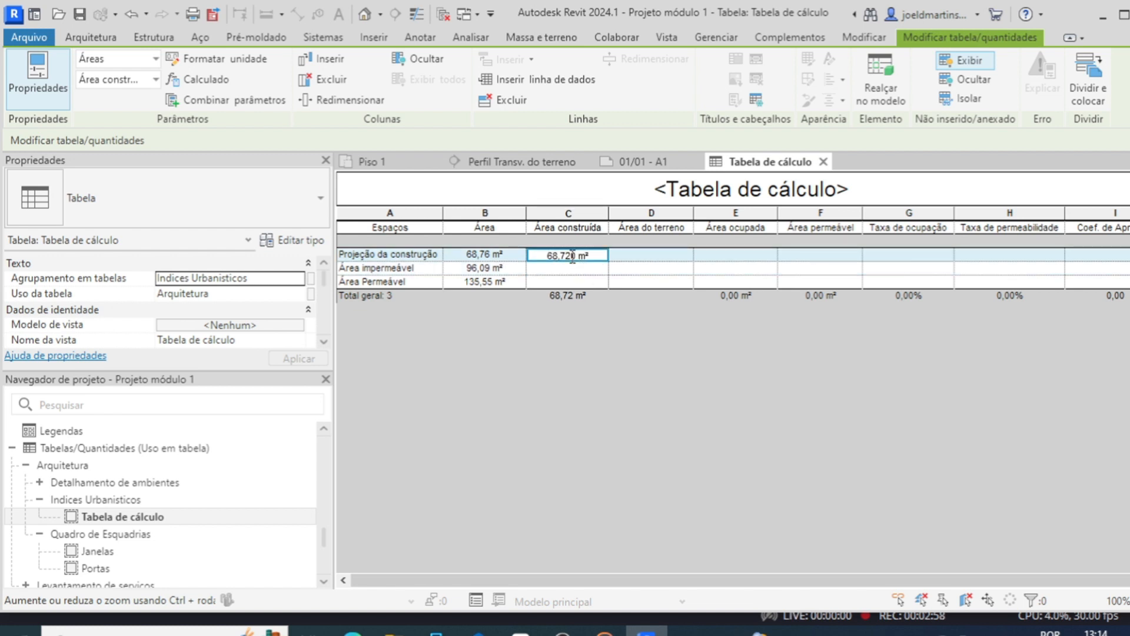
left_click_drag(577, 256, 568, 259)
type("6")
- In the Projeção da construção row, set Área do terreno to 300 m² and Área ocupada to 68,76 m²
left_click(633, 256)
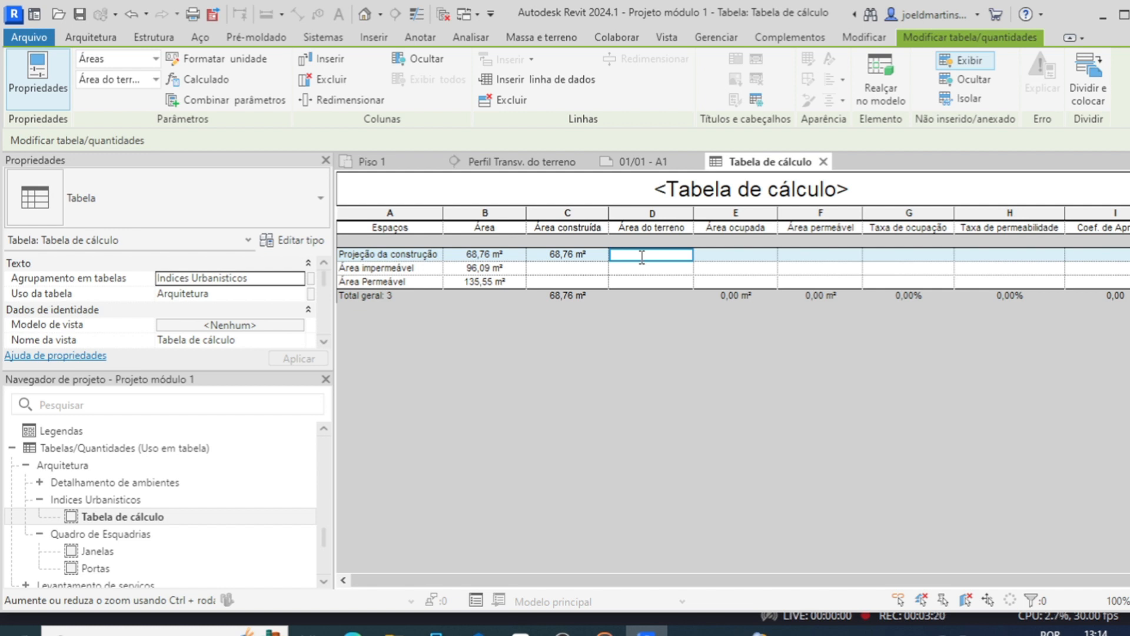
type("200")
left_click_drag(667, 257, 641, 255)
type("300")
left_click(723, 255)
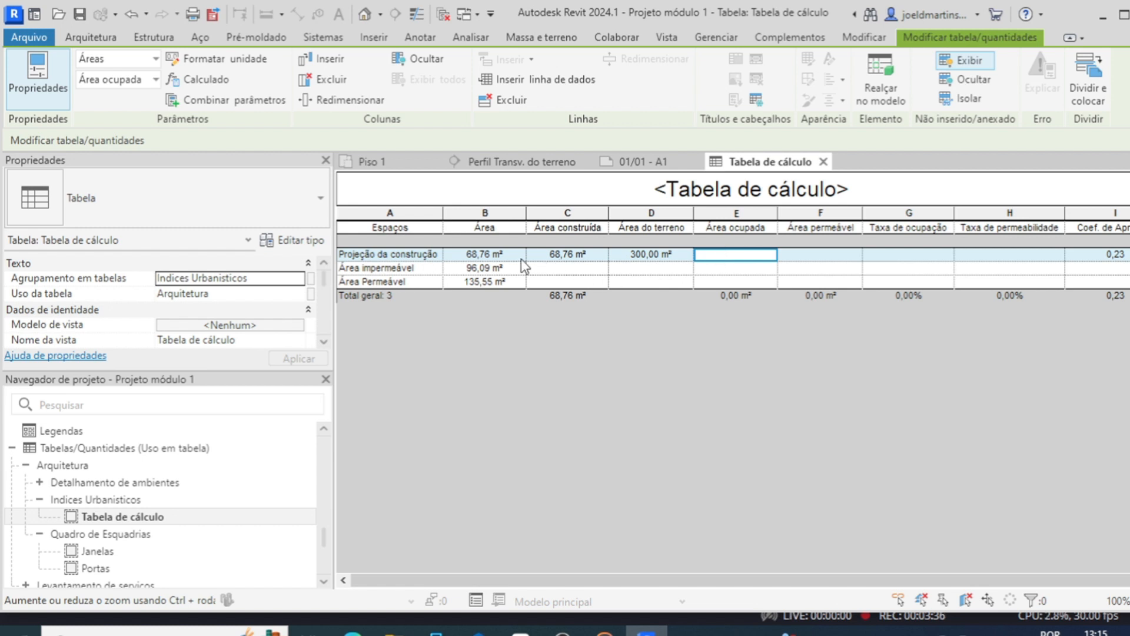
type("68,76")
left_click(835, 269)
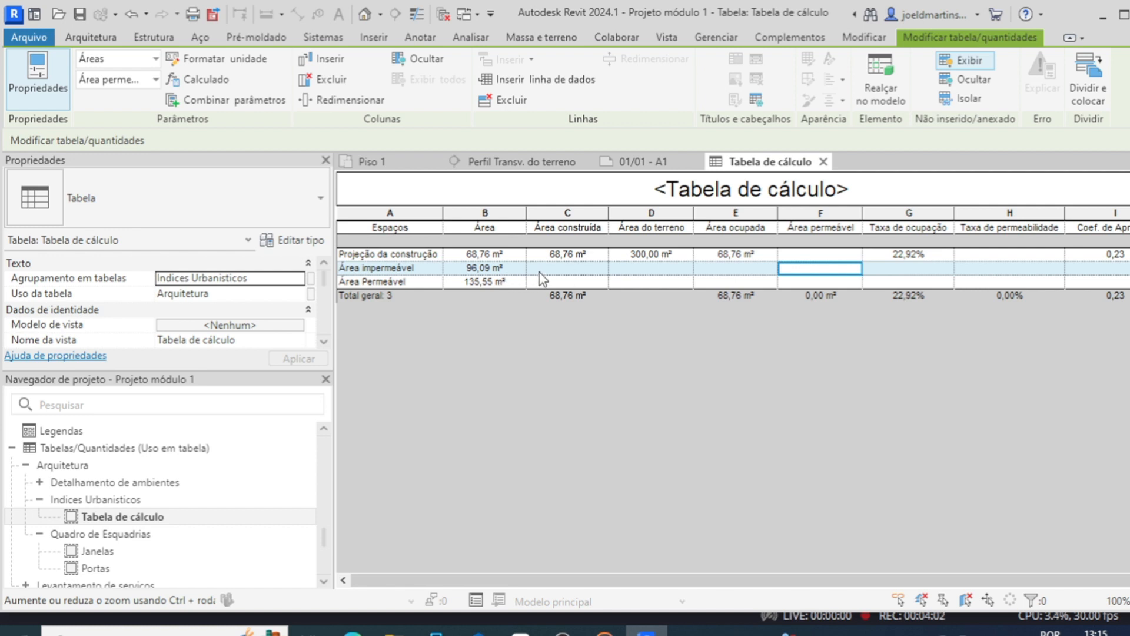
- Set Área do terreno in the Área impermeável row to 300 m²
left_click(670, 268)
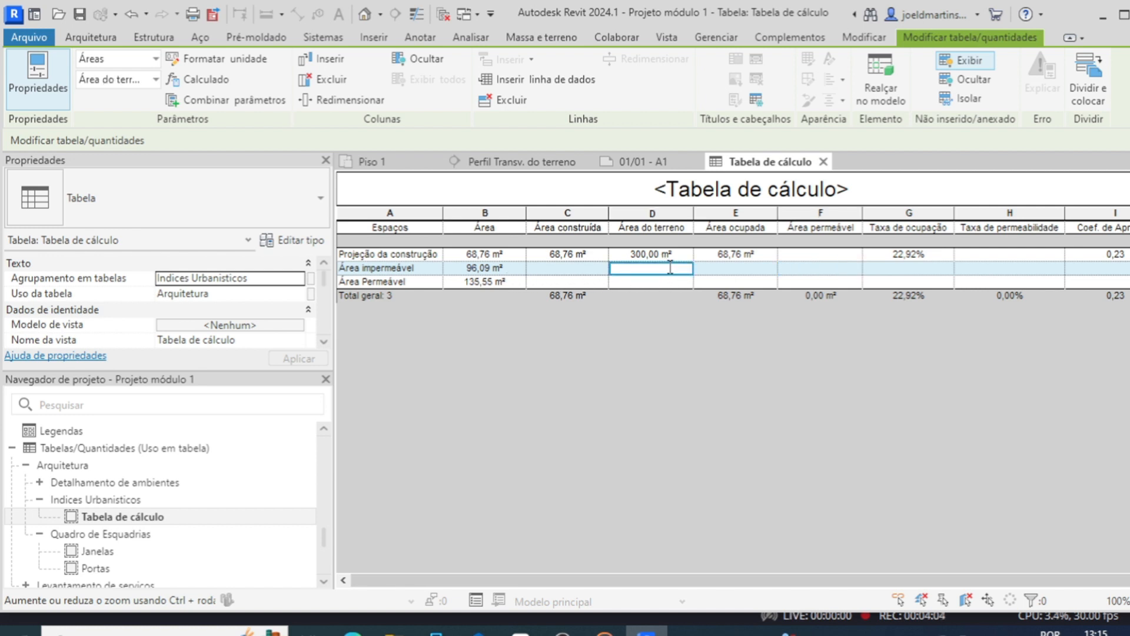
type("300")
left_click(821, 270)
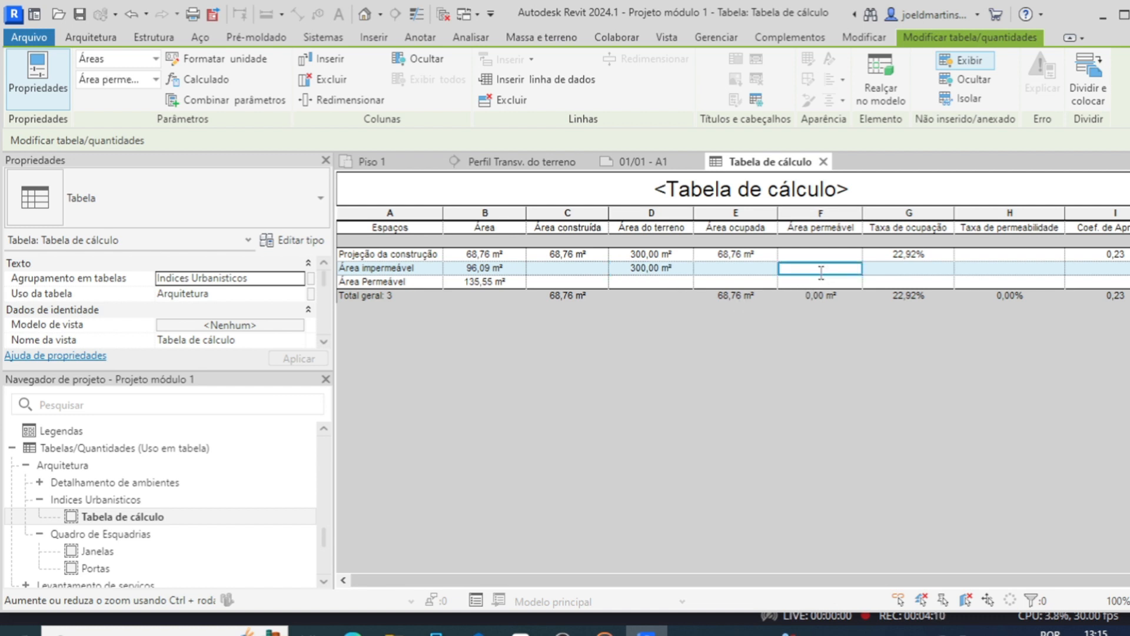
- Set Área permeável in the Área impermeável row to 96,09 m²
type("96,09")
key("Return")
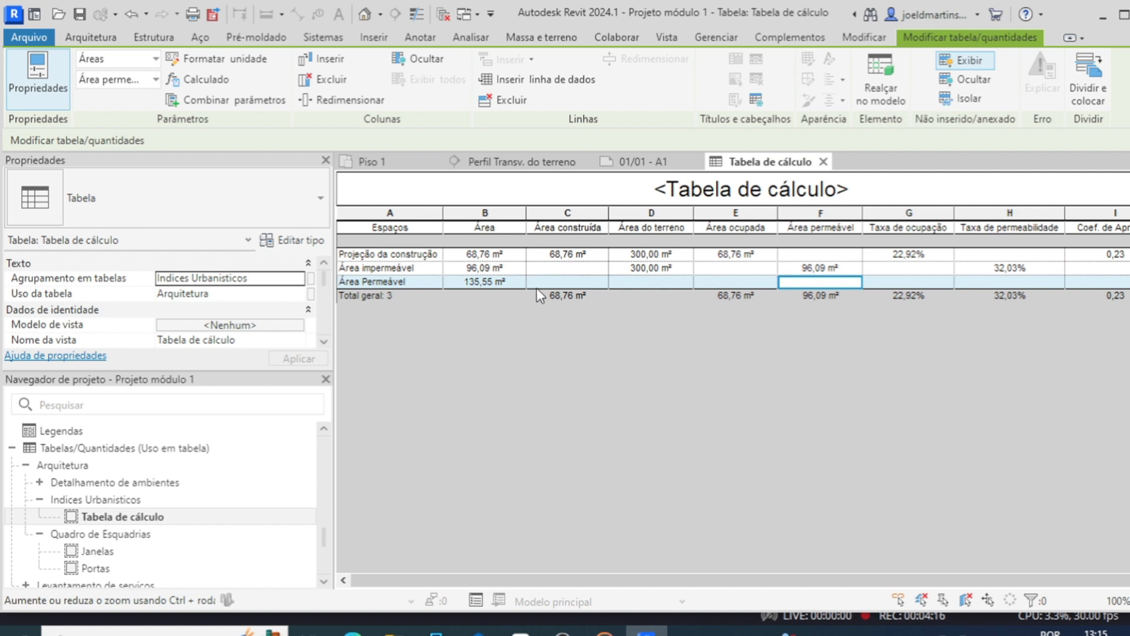
- Try to clear the Área permeável value in the Área impermeável row, and undo that row's Área permeável and Área do terreno entries
left_click(854, 269)
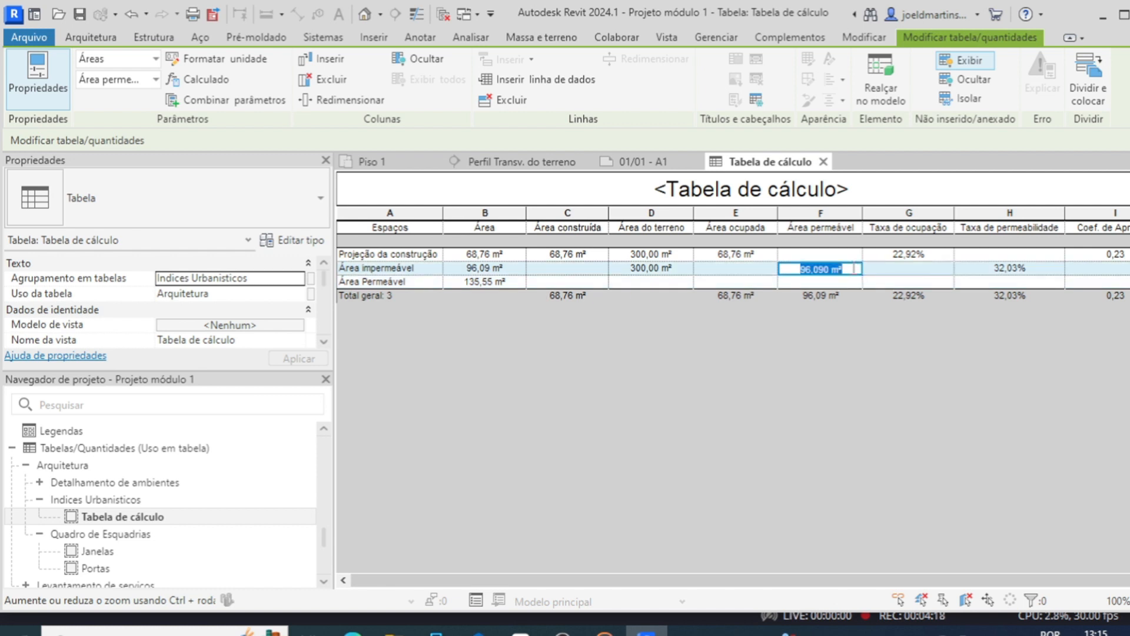
key("Delete")
left_click(844, 279)
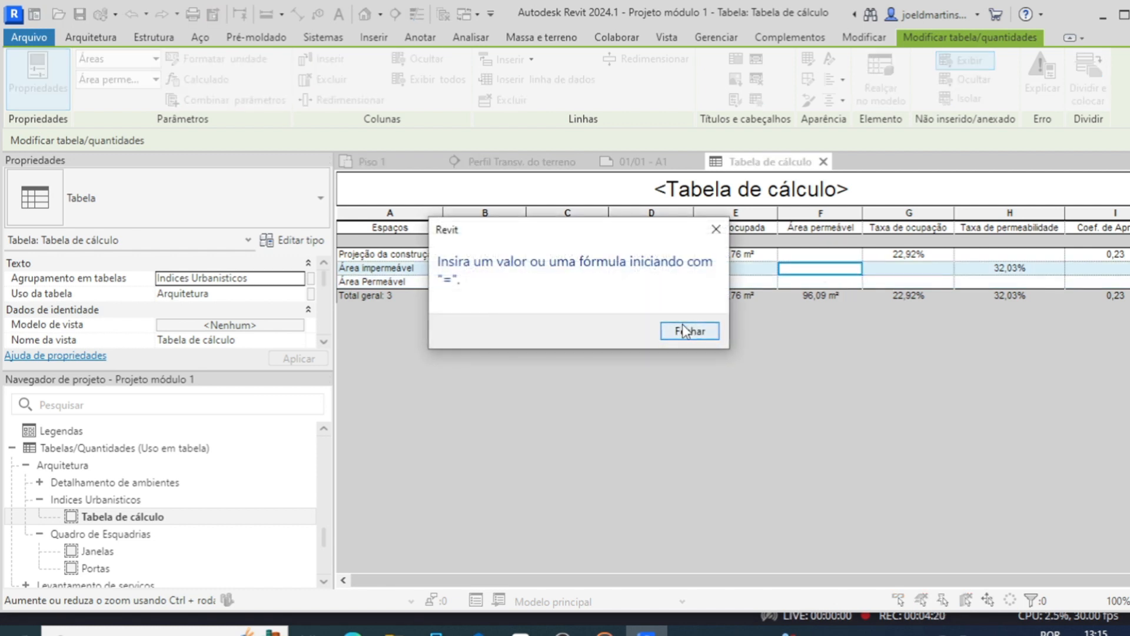
left_click(683, 329)
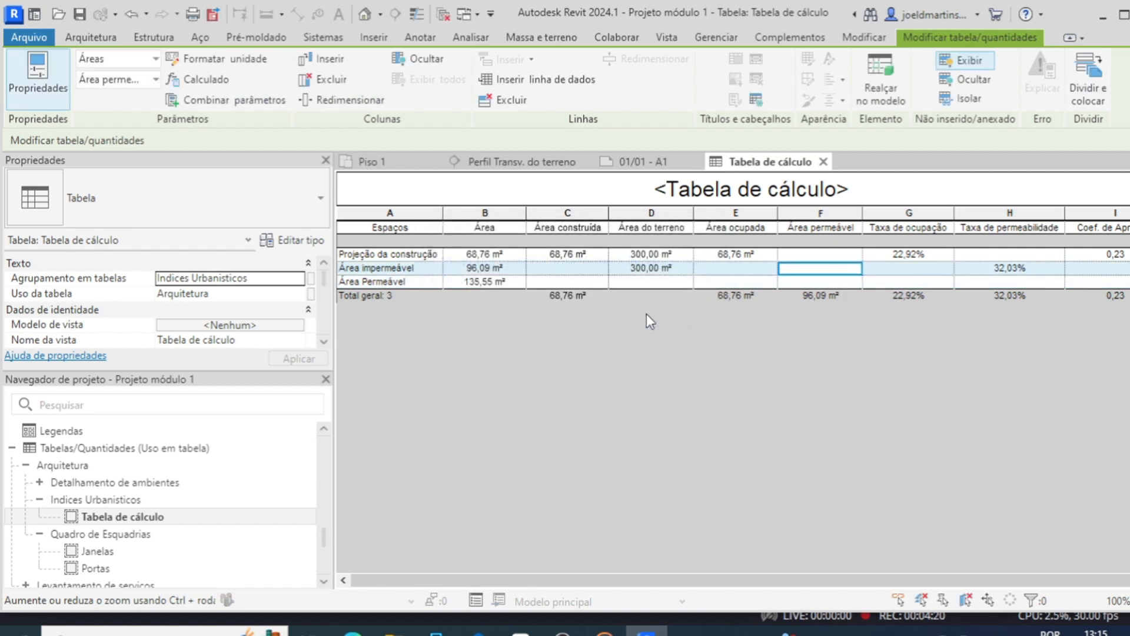
left_click(131, 14)
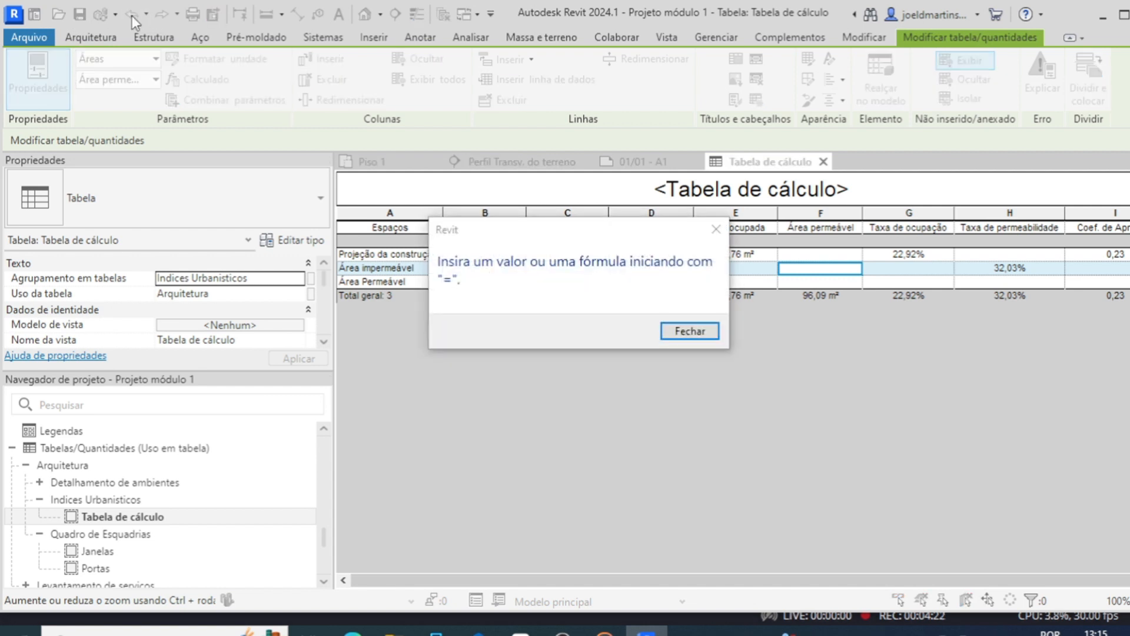
left_click(696, 332)
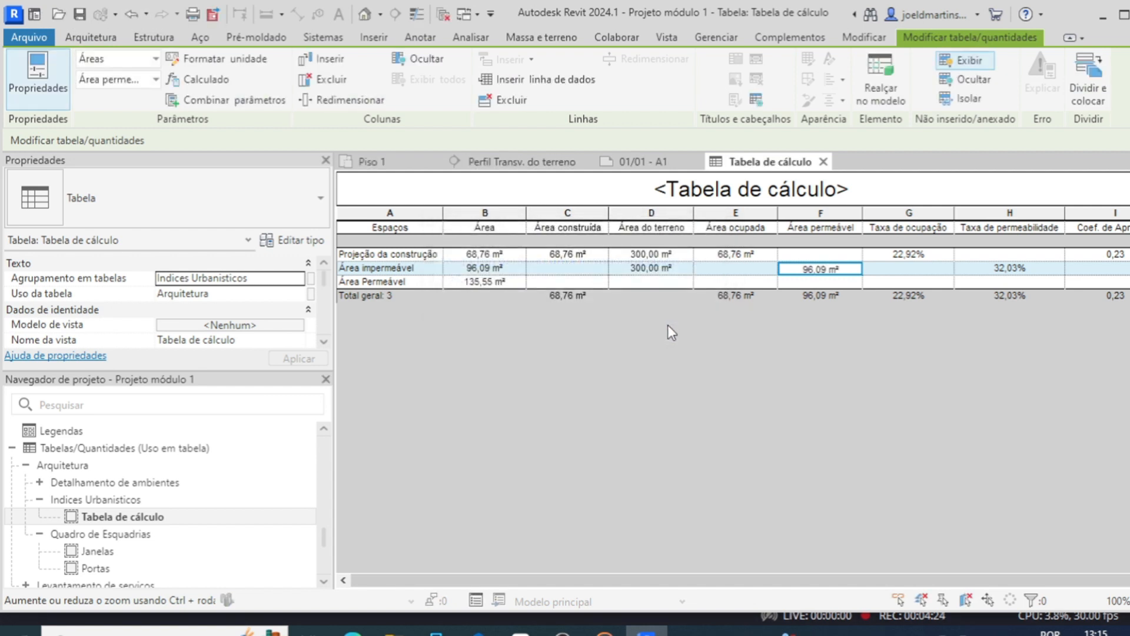
left_click(126, 19)
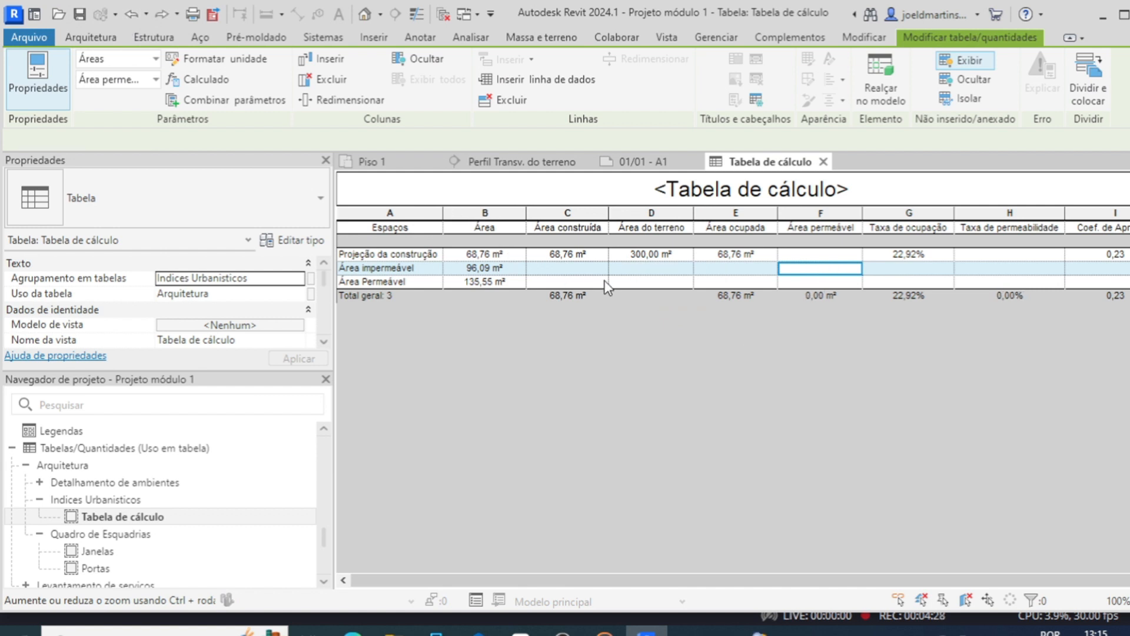
- In the Área Permeável row, set Área do terreno to 300 m² and Área permeável to 135,55 m²
left_click(640, 282)
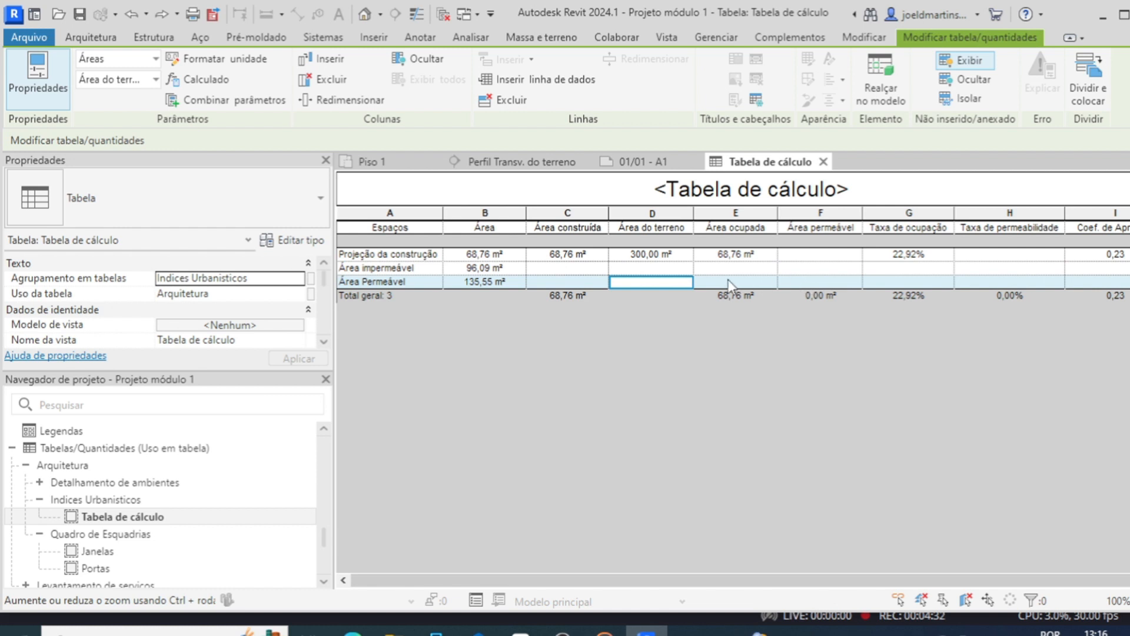
type("300")
left_click(803, 281)
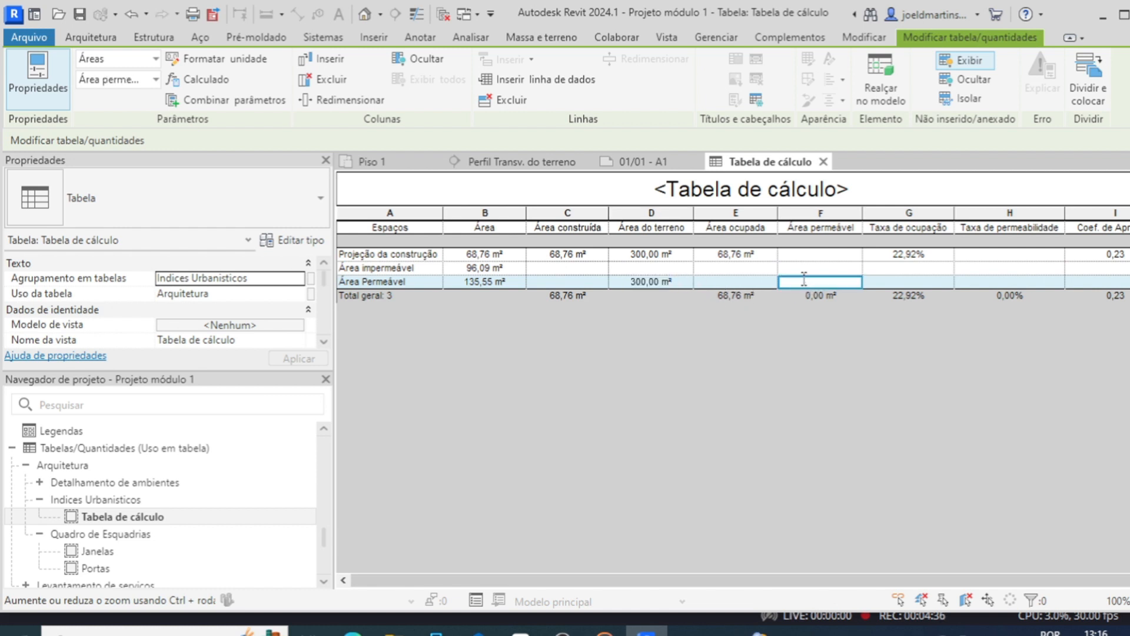
type("15")
type("5,")
type("55")
key("Return")
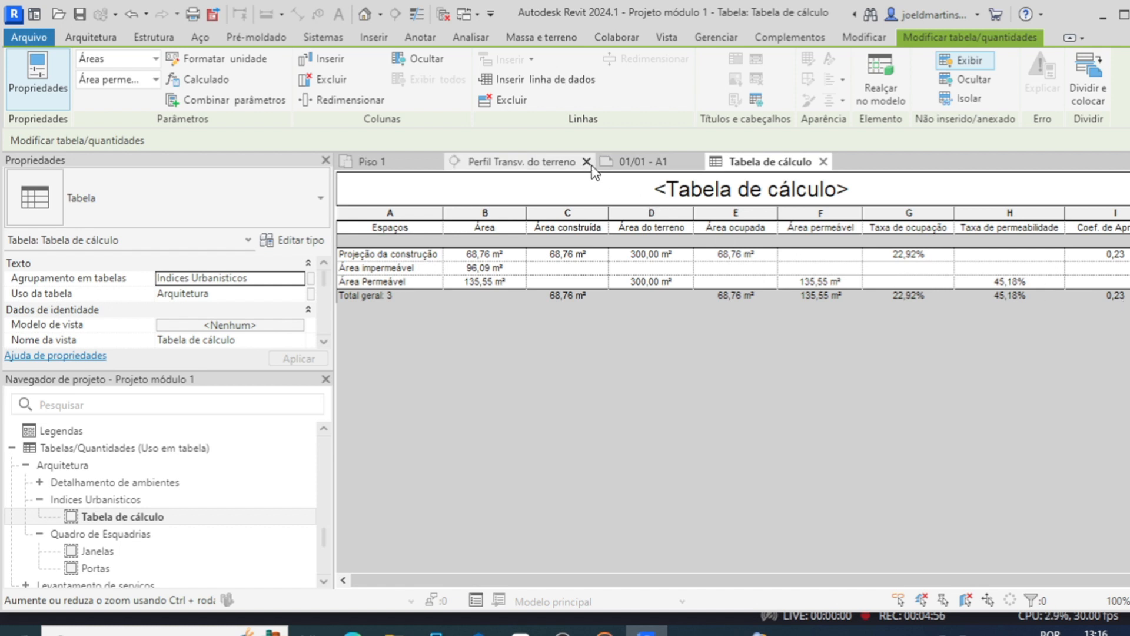
- On sheet A1, set the title block's Taxa de ocupação used in the project to 22,9% and accept the type parameter change
left_click(645, 162)
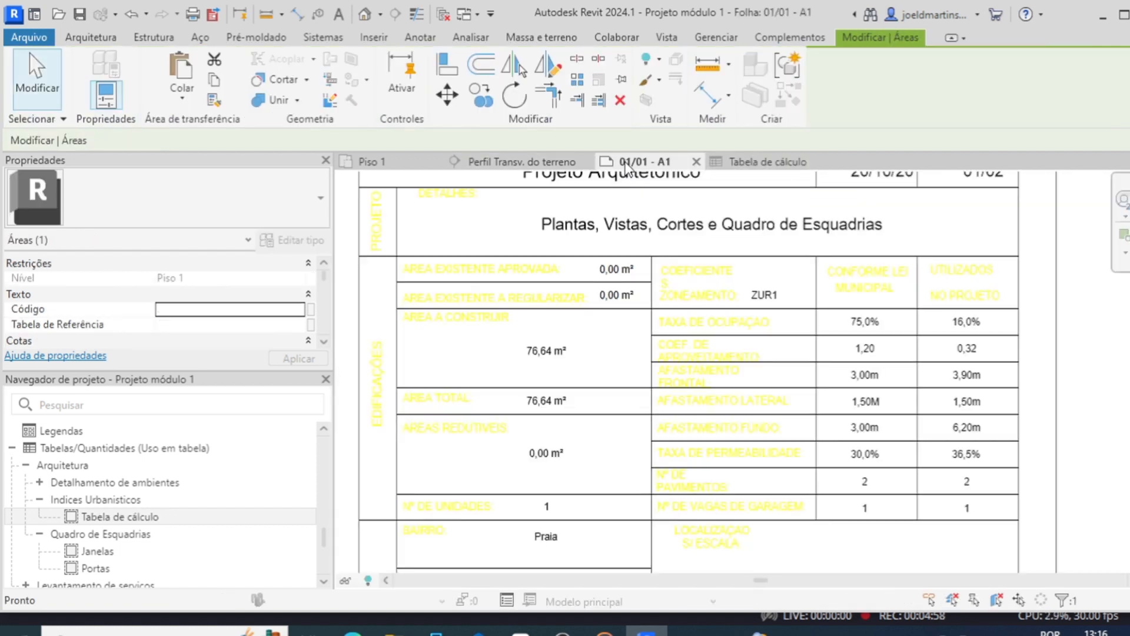
left_click(743, 165)
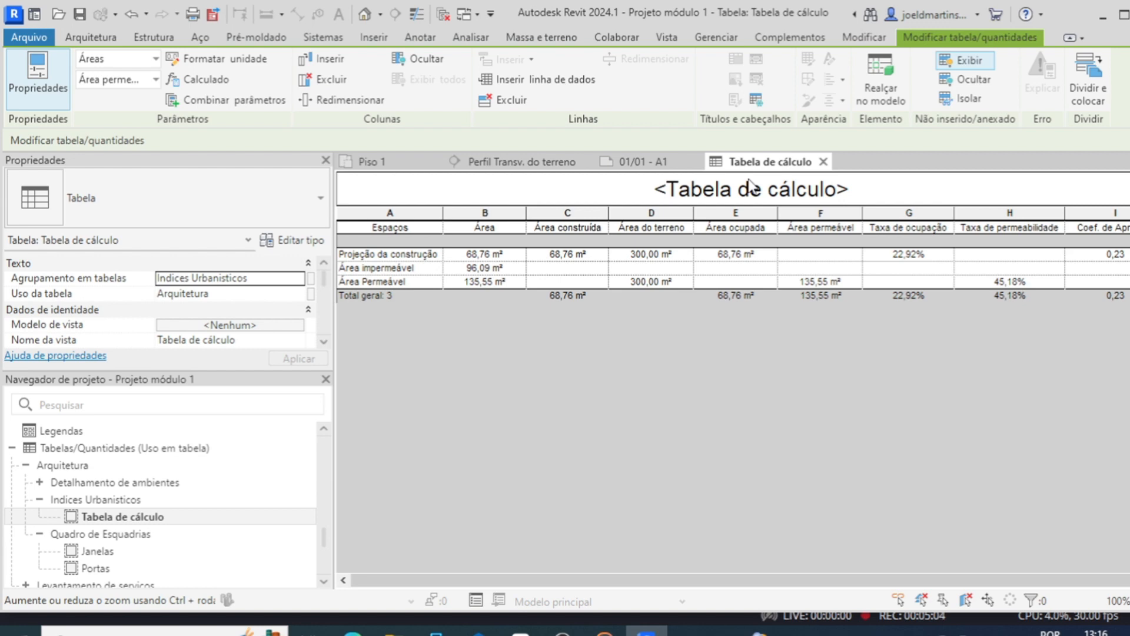
left_click(604, 165)
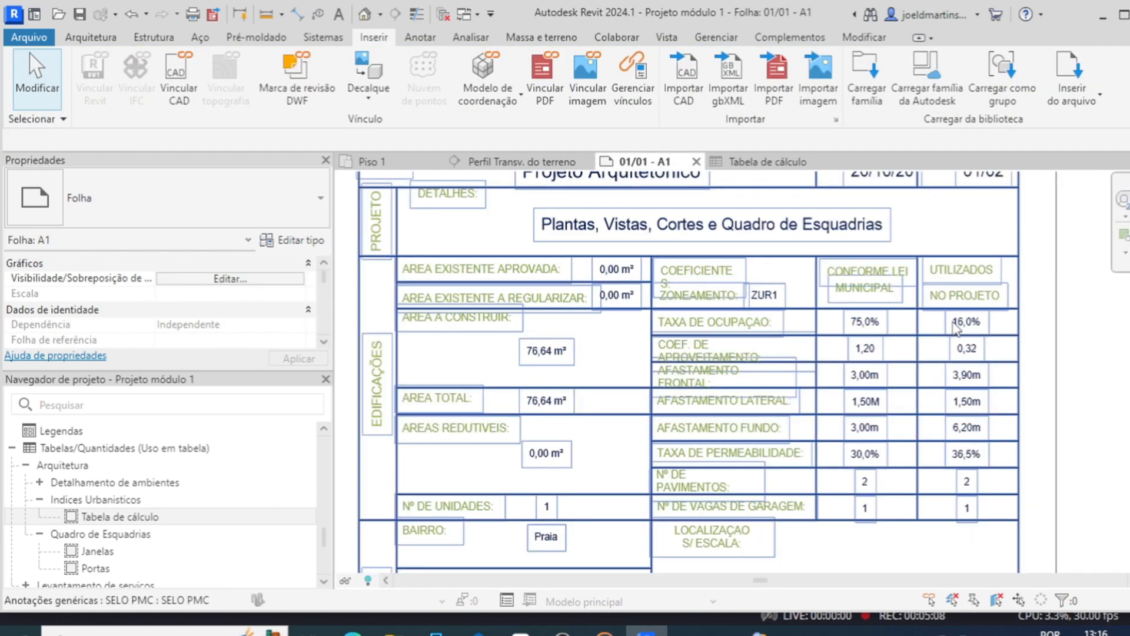
left_click(956, 326)
left_click(961, 322)
type("22,9")
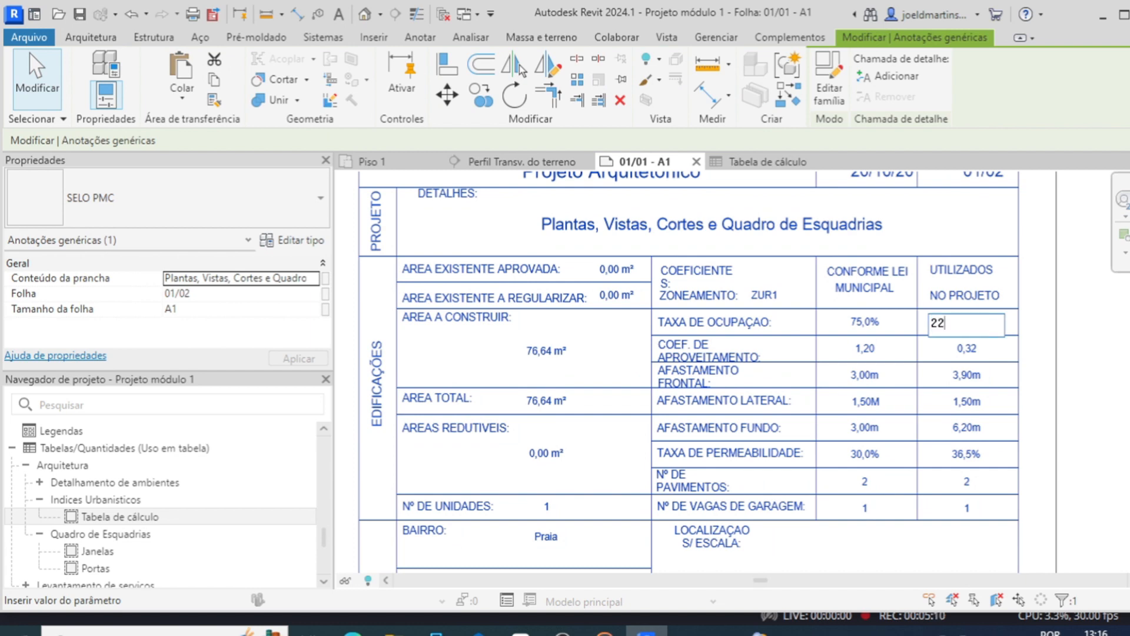
left_click(953, 354)
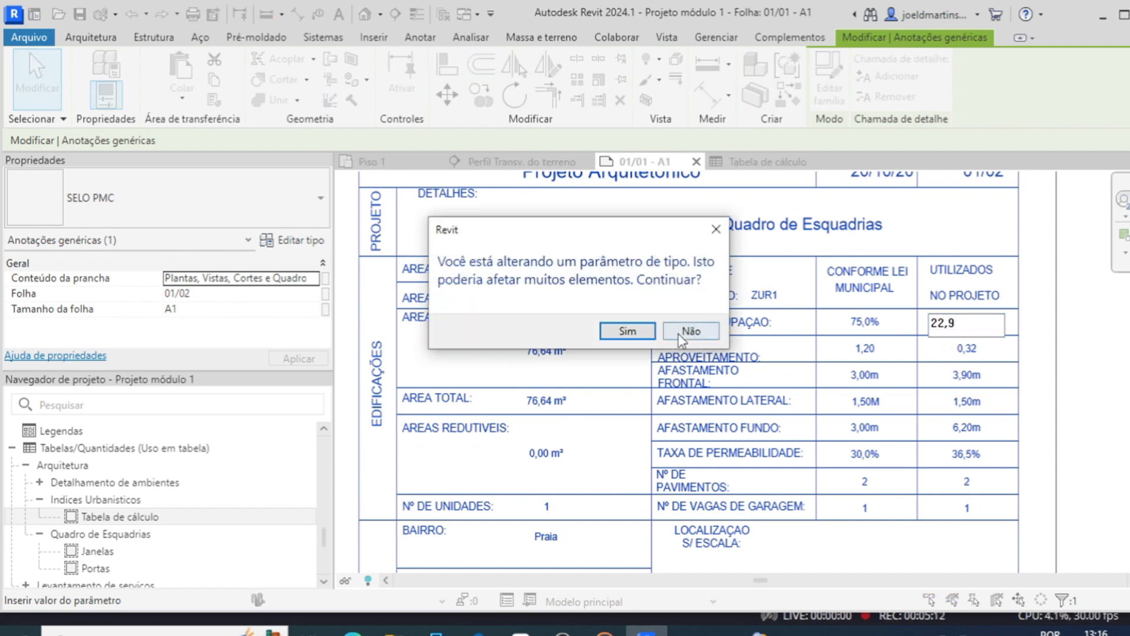
left_click(627, 331)
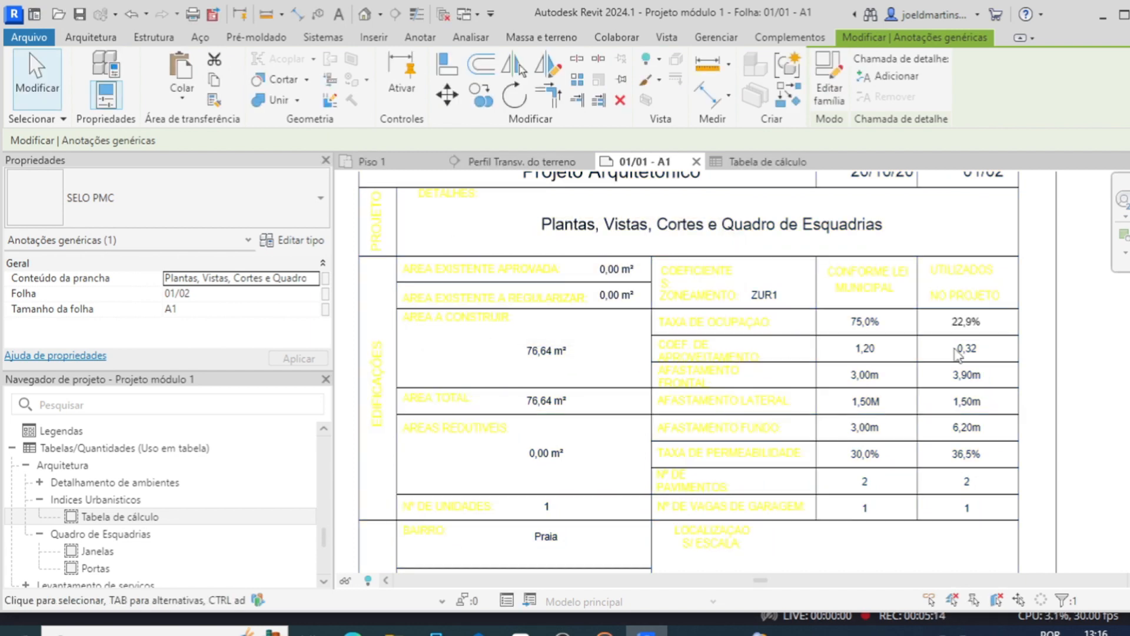
- Set the title block's Coef. de aproveitamento used in the project to 0,23 and accept the type parameter change
left_click(957, 351)
left_click(962, 351)
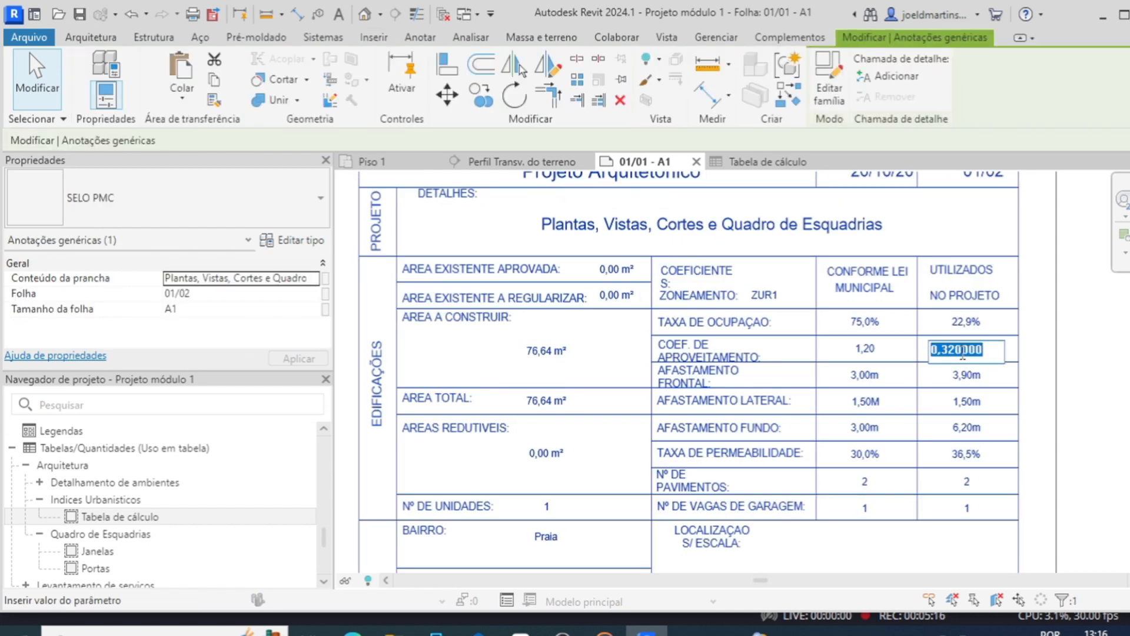
key("BackSpace")
type(",23")
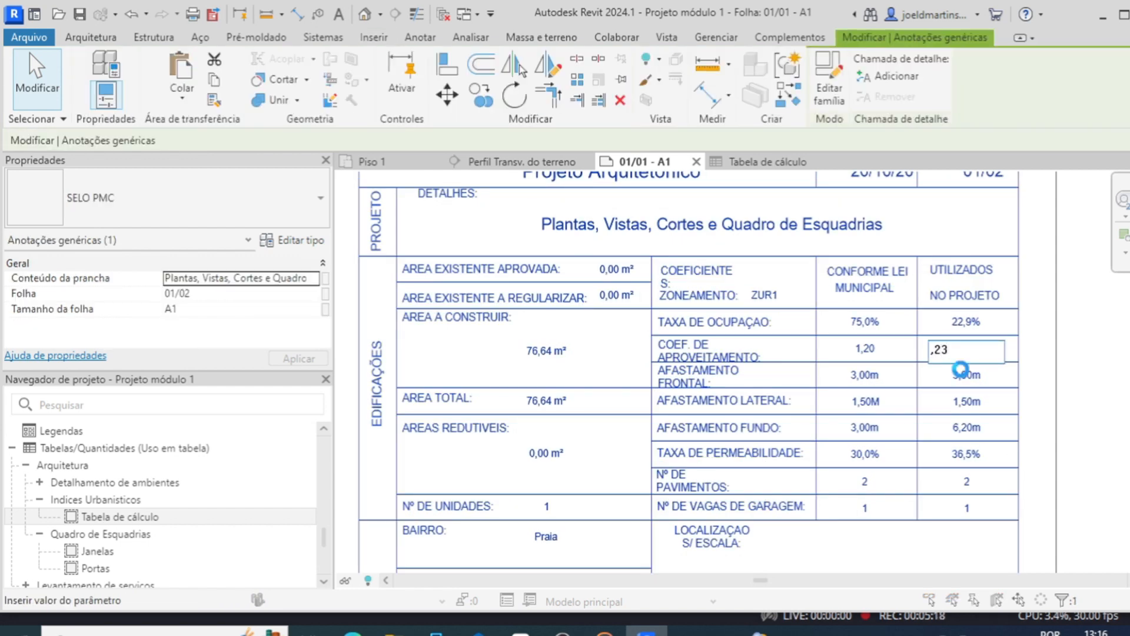
left_click(894, 383)
left_click(627, 331)
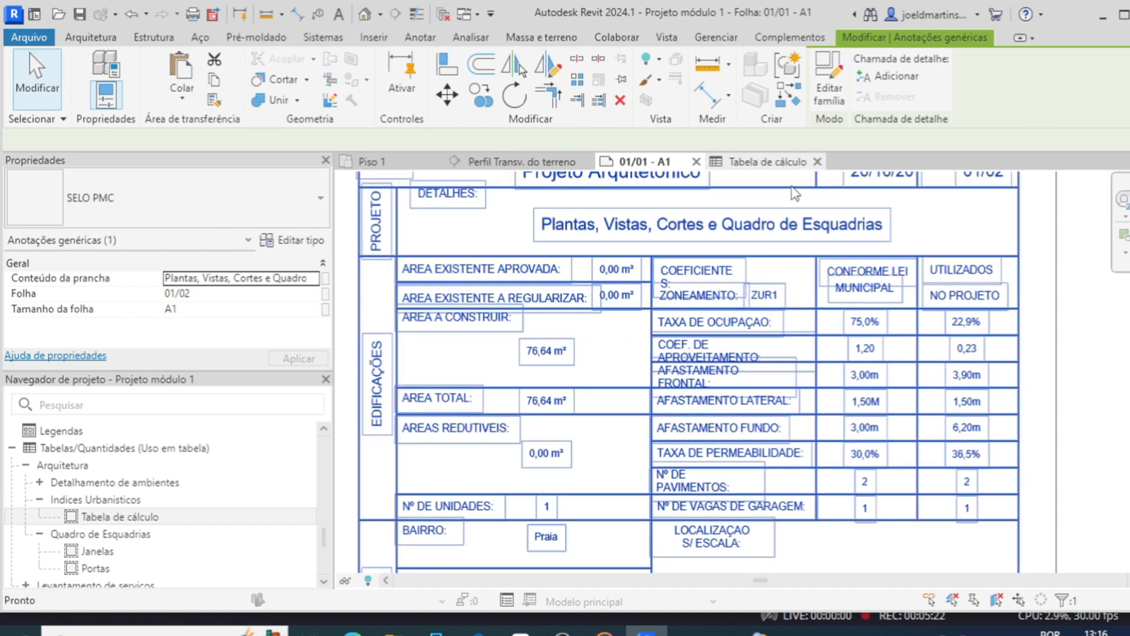
- Check the permeability rate in Tabela de cálculo and set the title block's Taxa de permeabilidade used in the project to 45,2%
left_click(791, 162)
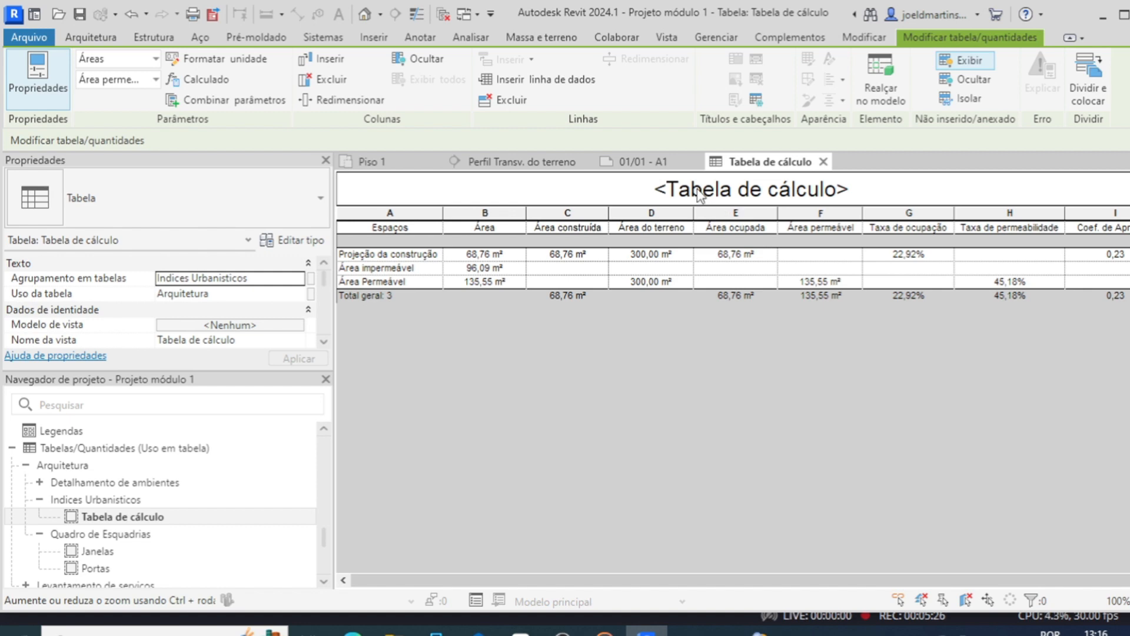
left_click(645, 162)
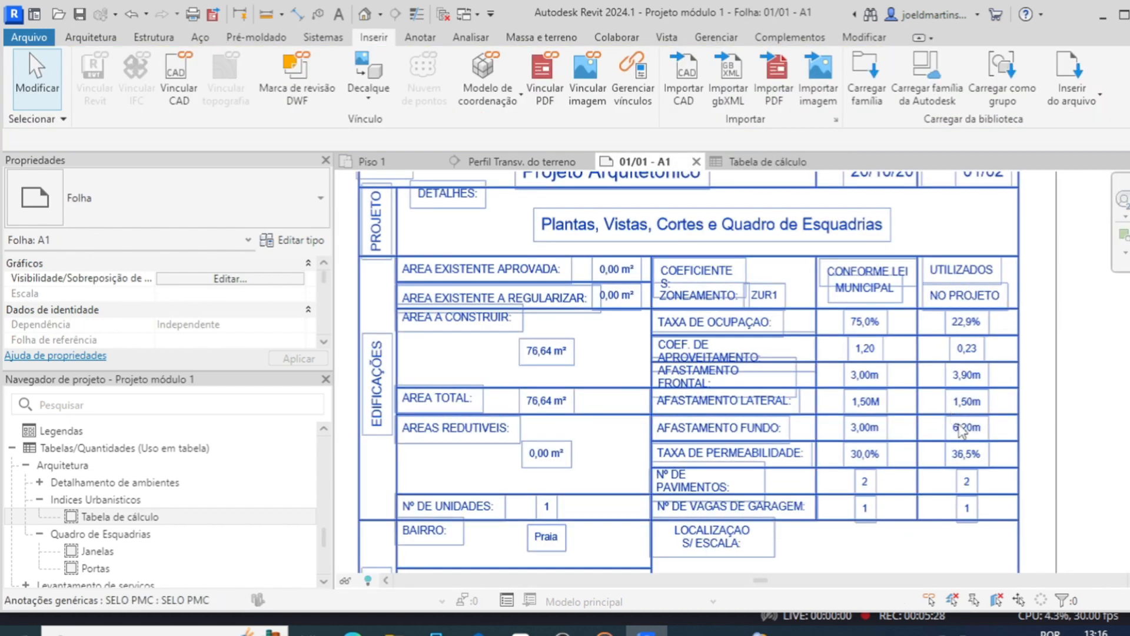
left_click(965, 454)
left_click(967, 455)
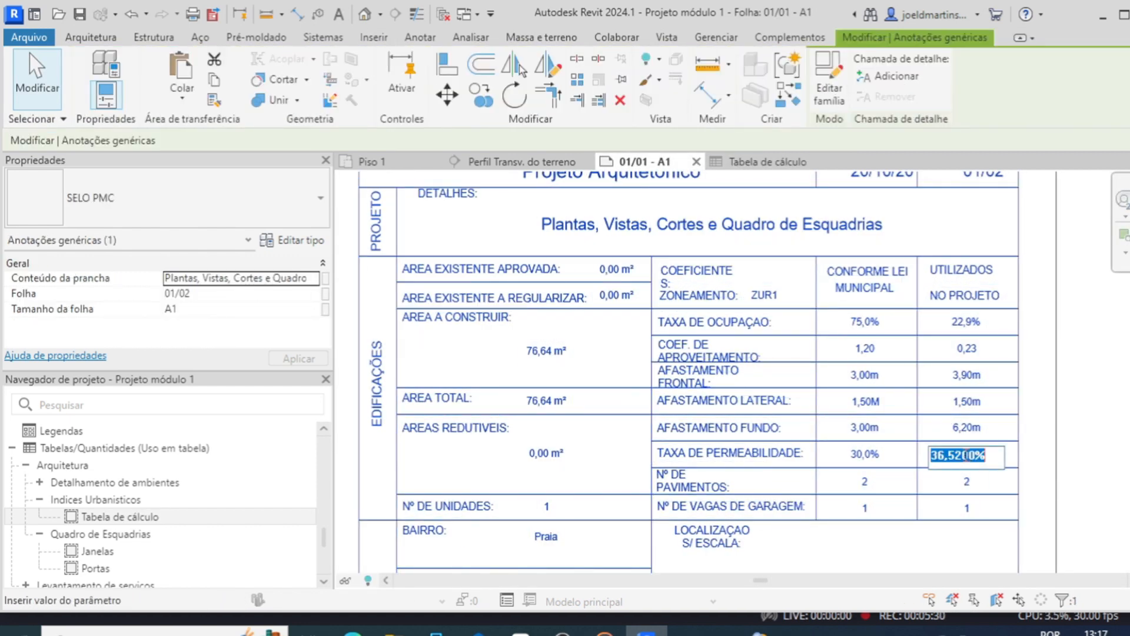
type("45,2")
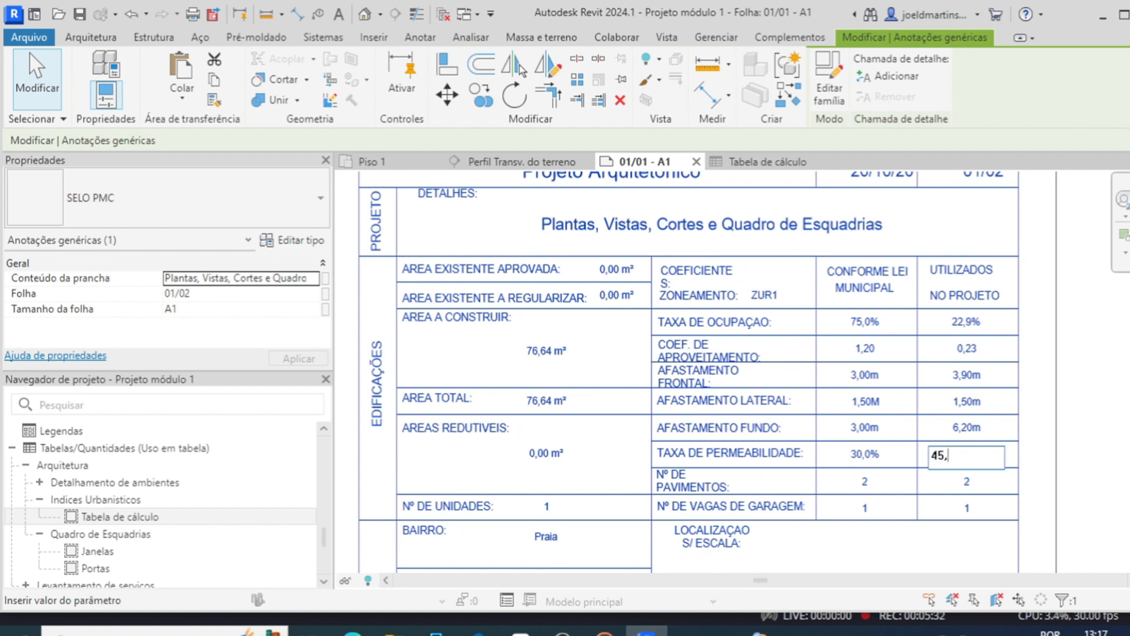
left_click(1040, 454)
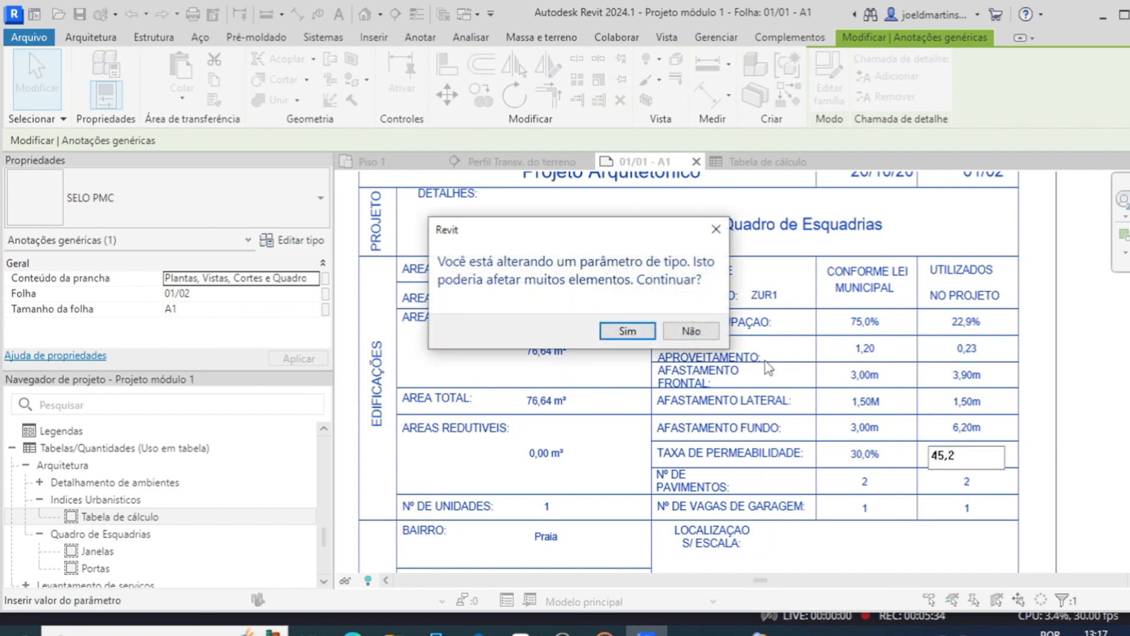
left_click(625, 325)
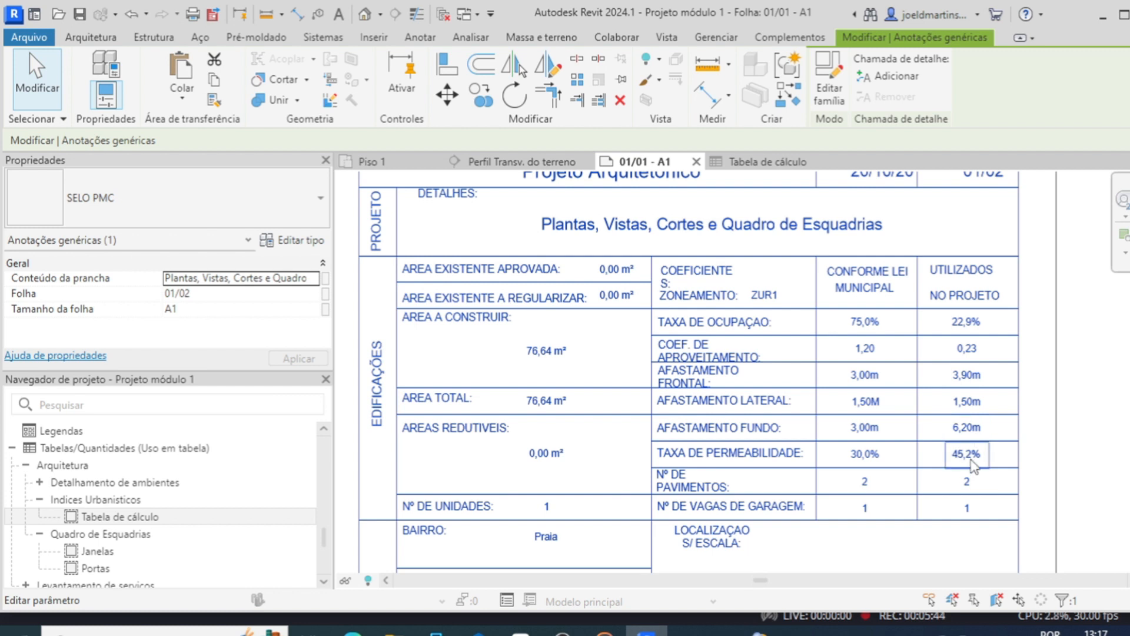
- Set the title block's Nº de pavimentos used in the project to 1 and accept the type parameter change
left_click(968, 482)
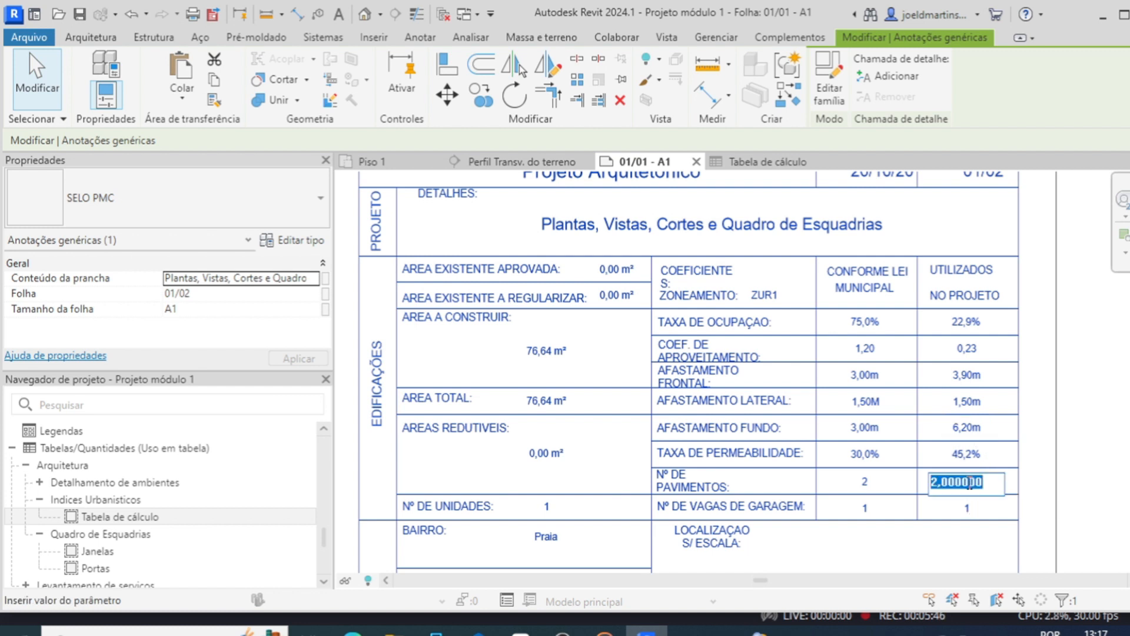
type("1")
key("Return")
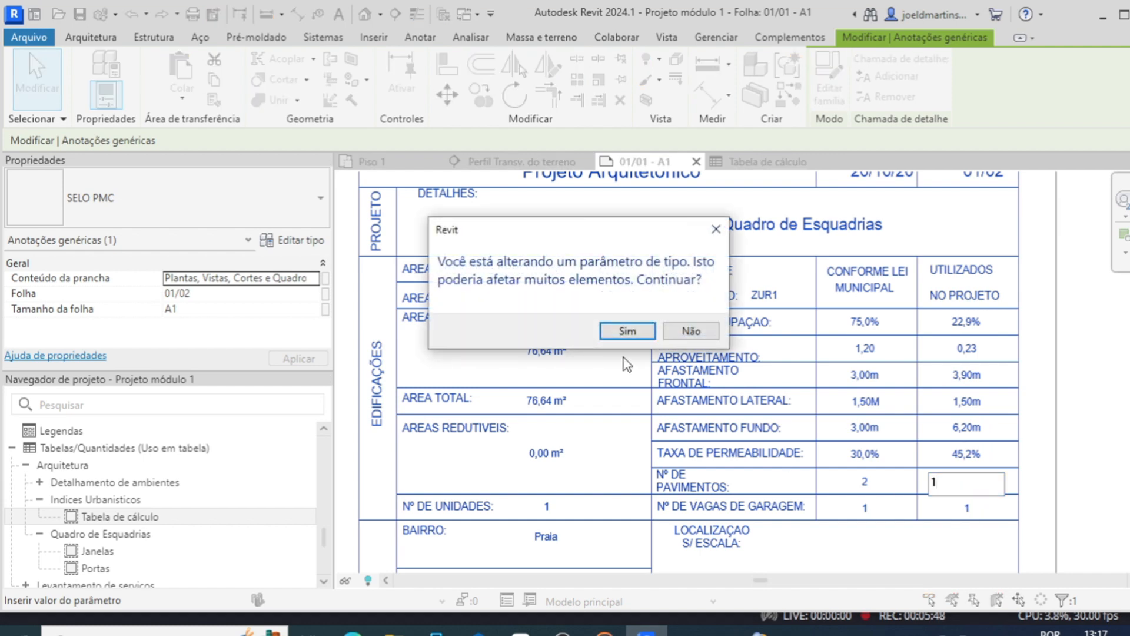
left_click(633, 331)
- Review the Bairro, Logradouro, Nº do lote and Nº da quadra fields in the title block's Terreno section
scroll(900, 500, "down", 2)
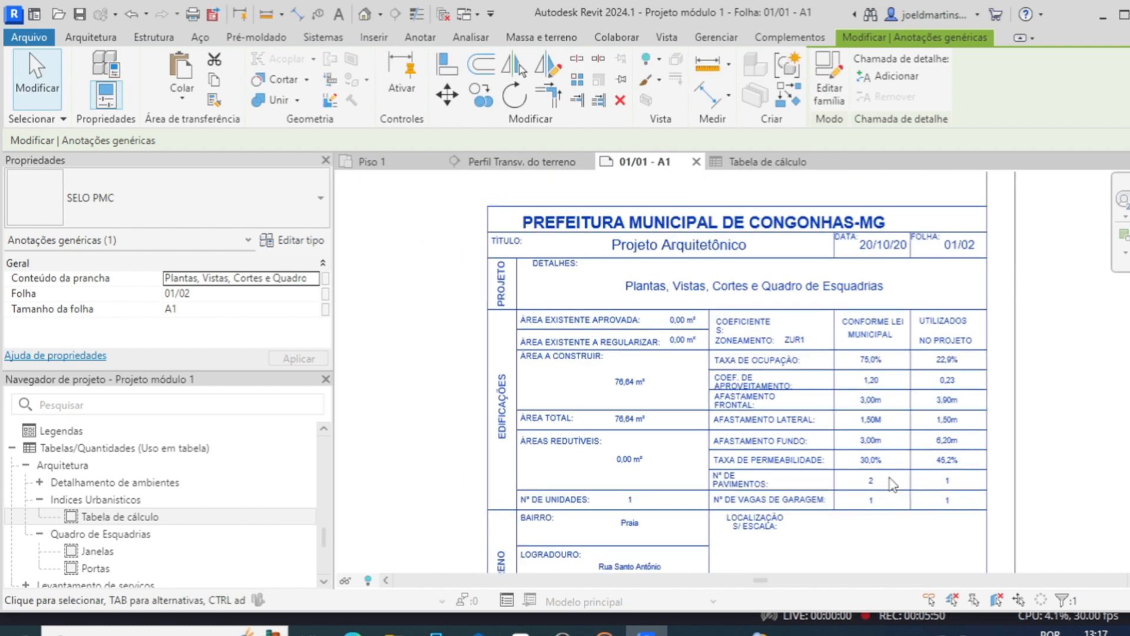
scroll(893, 484, "down", 1)
scroll(742, 415, "up", 3)
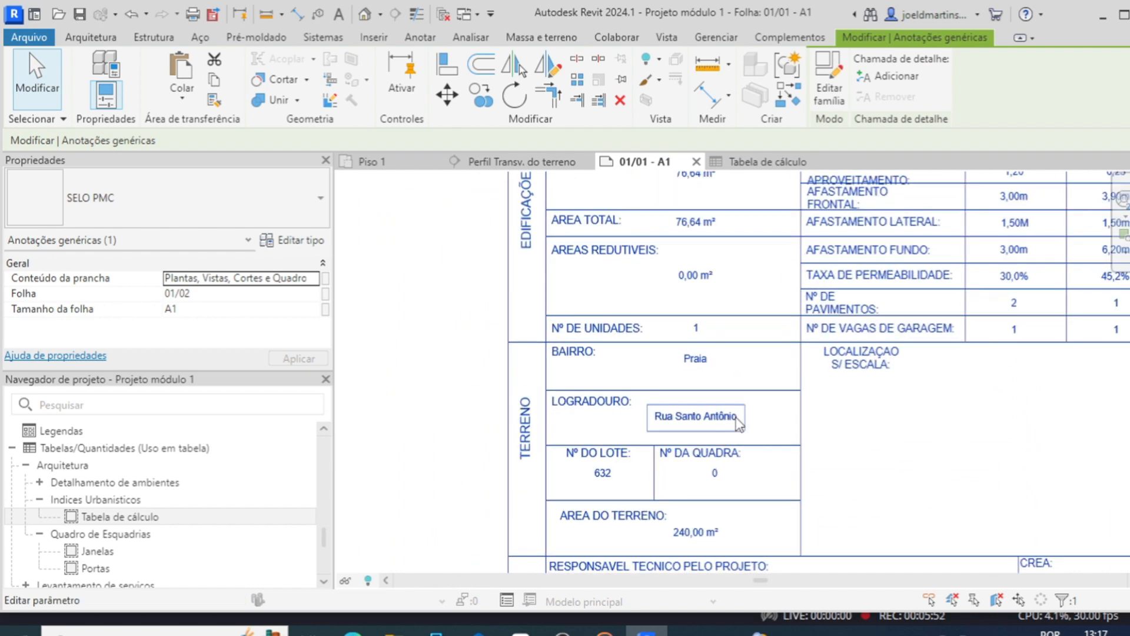
scroll(756, 435, "up", 1)
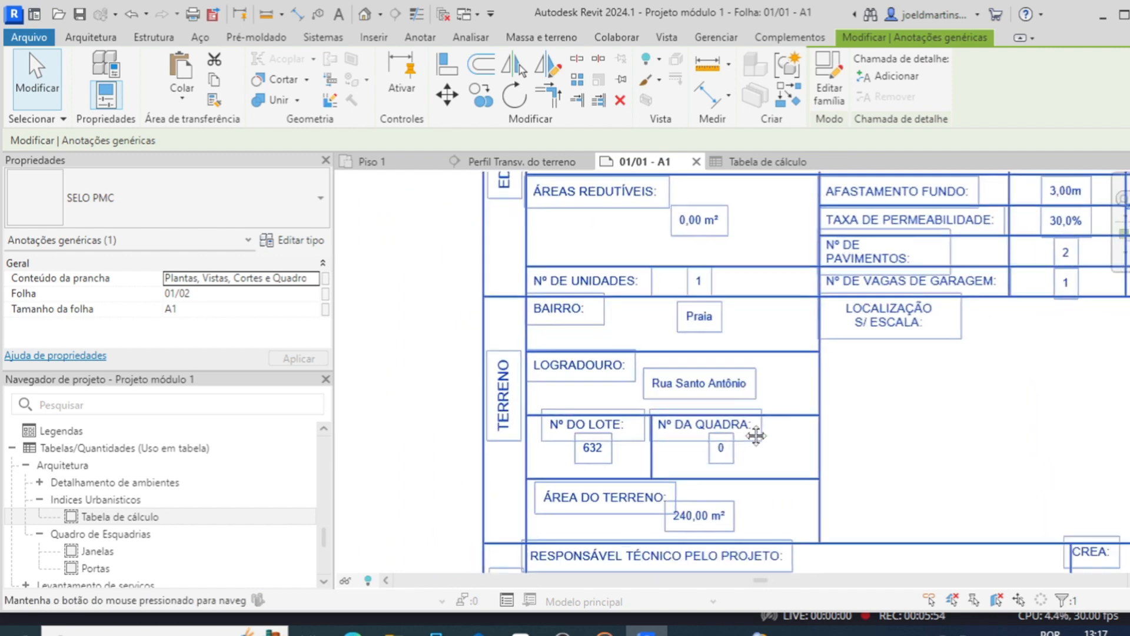
left_click(682, 319)
left_click(706, 386)
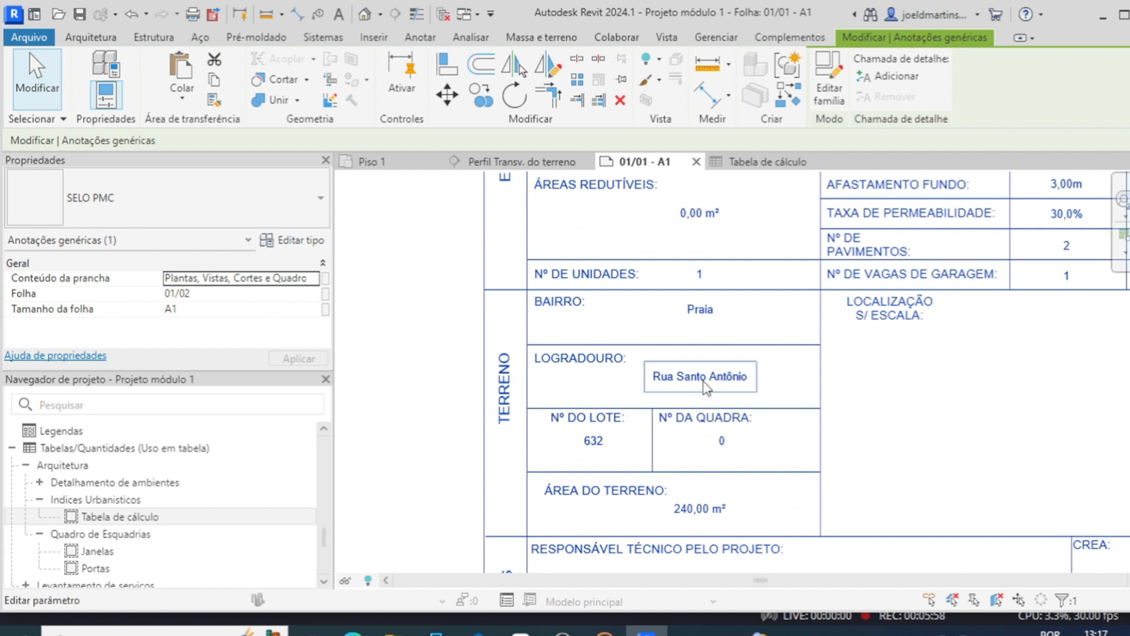
left_click(706, 384)
left_click(609, 443)
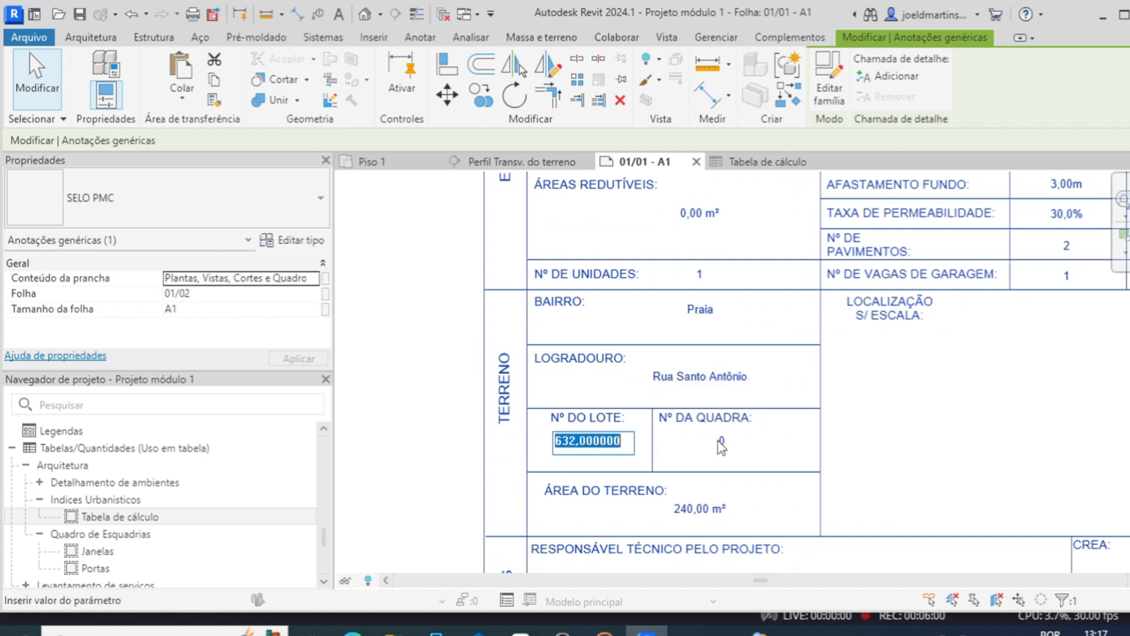
- Set the title block's Área do terreno to 200 m² and accept the type parameter change
left_click(700, 510)
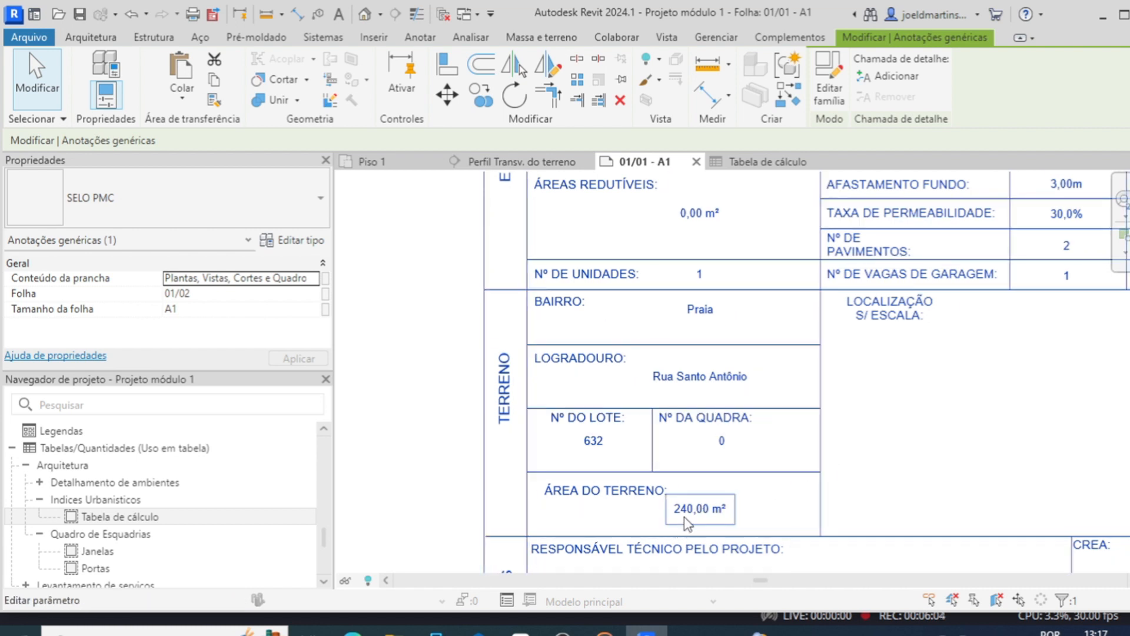
left_click(691, 517)
type("200")
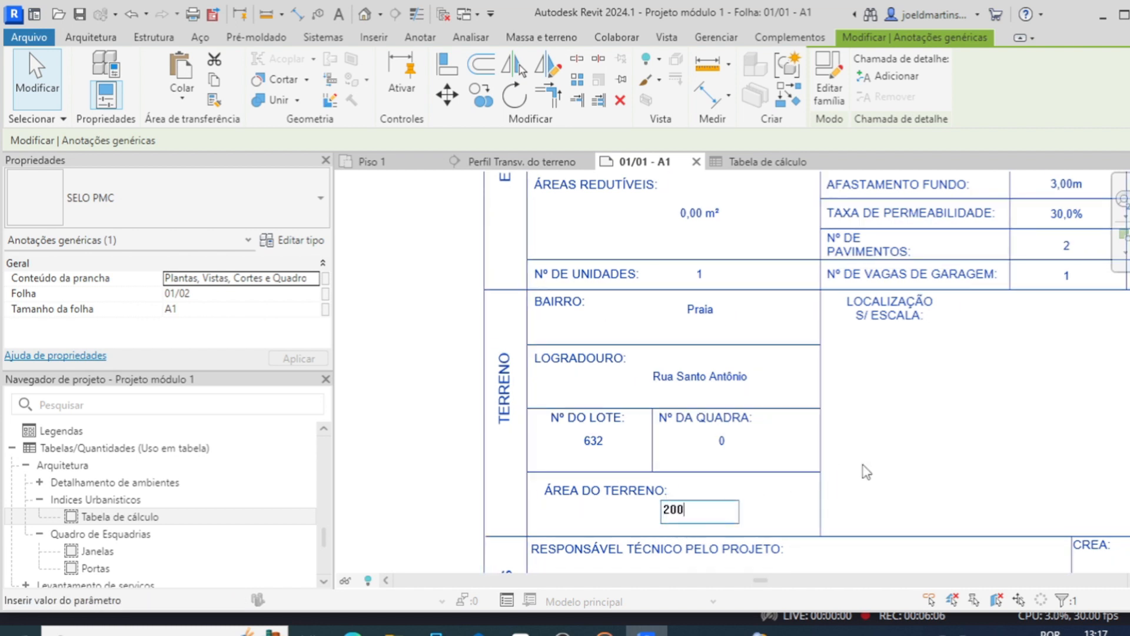
left_click(919, 447)
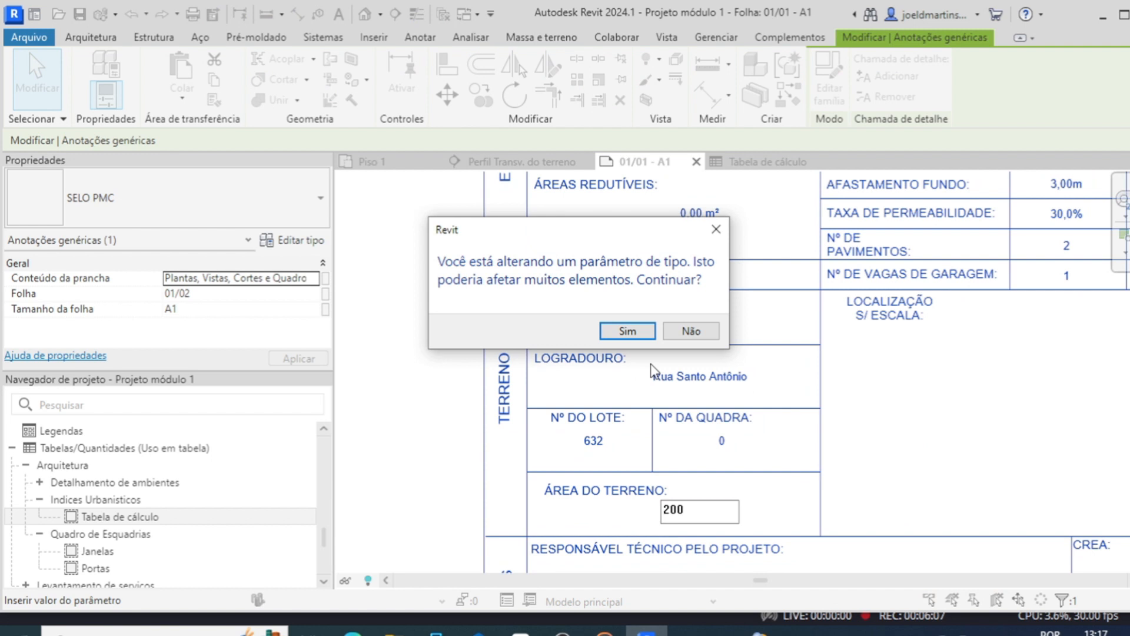
left_click(641, 332)
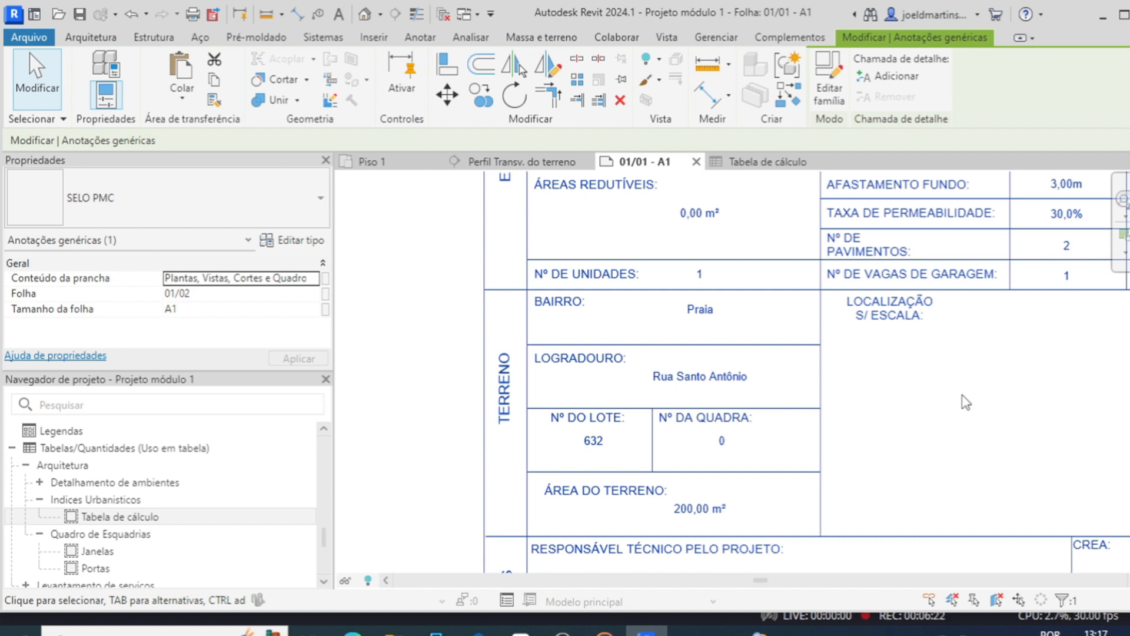
- Review the title block's Localização area, the Dados técnicos fields for technical managers and owner, and the sheet format field
scroll(966, 402, "down", 2)
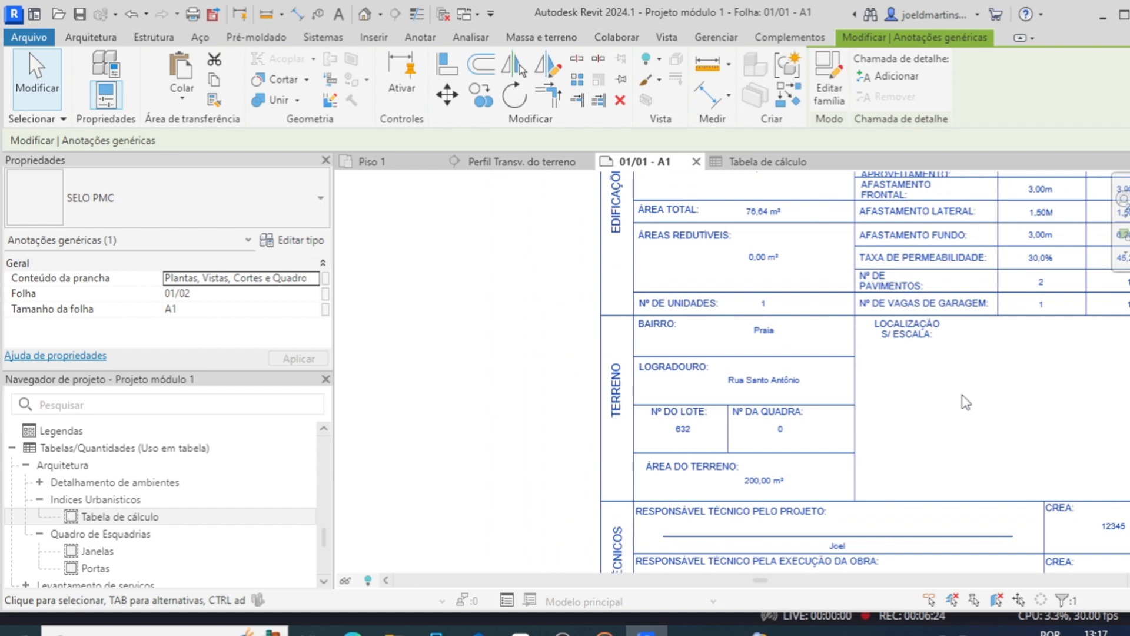
middle_click_drag(1001, 391, 875, 365)
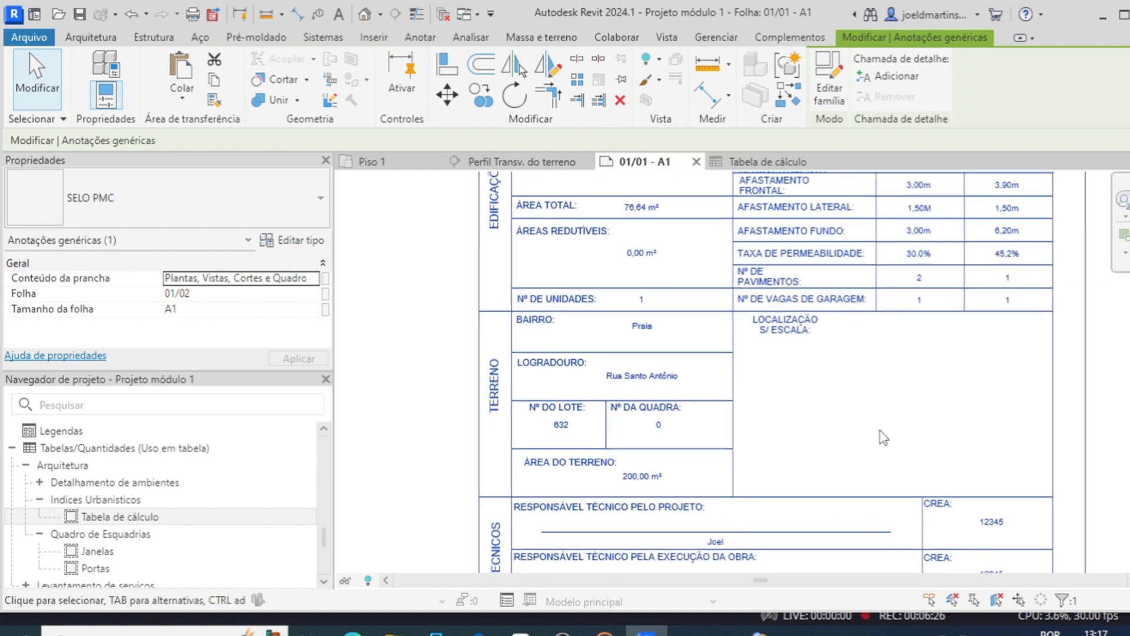
middle_click_drag(881, 437, 898, 377)
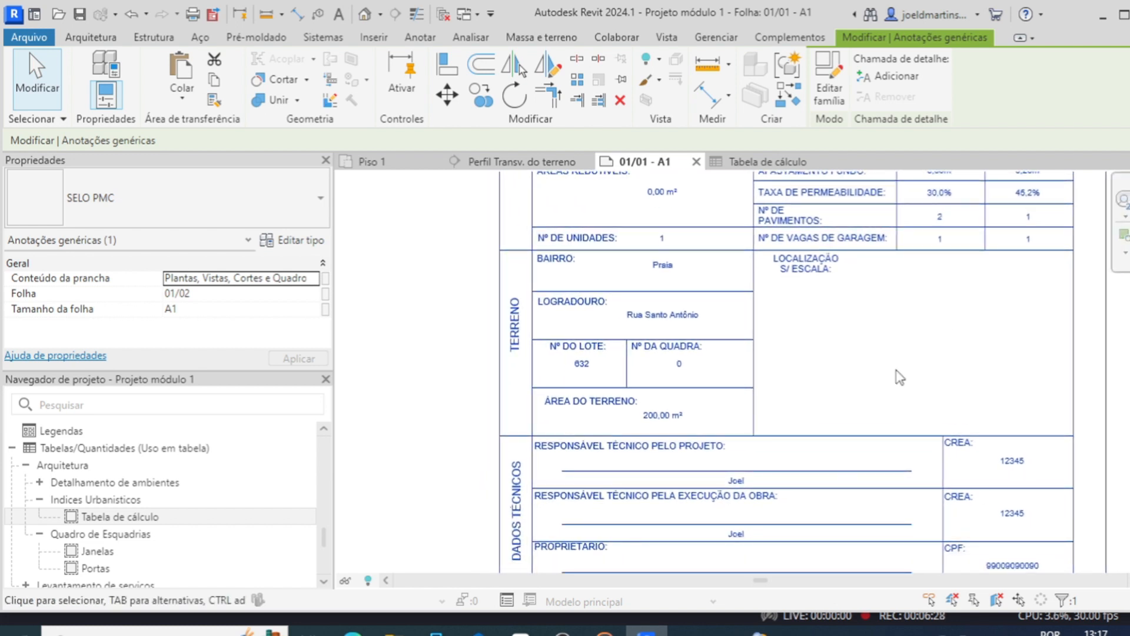
middle_click_drag(890, 445, 871, 328)
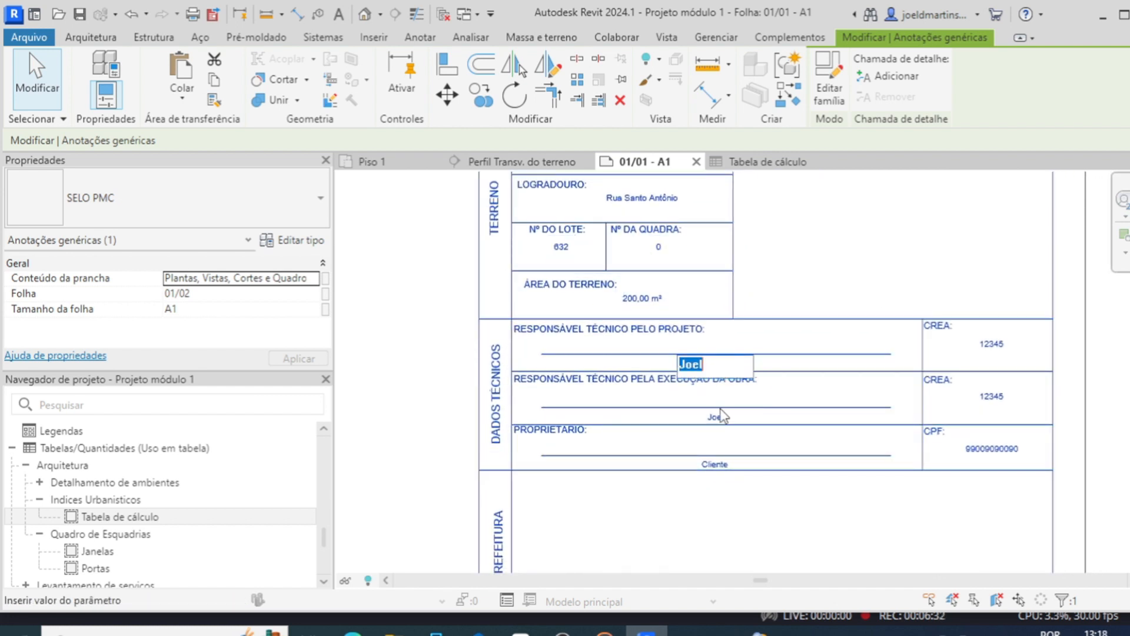
left_click(718, 468)
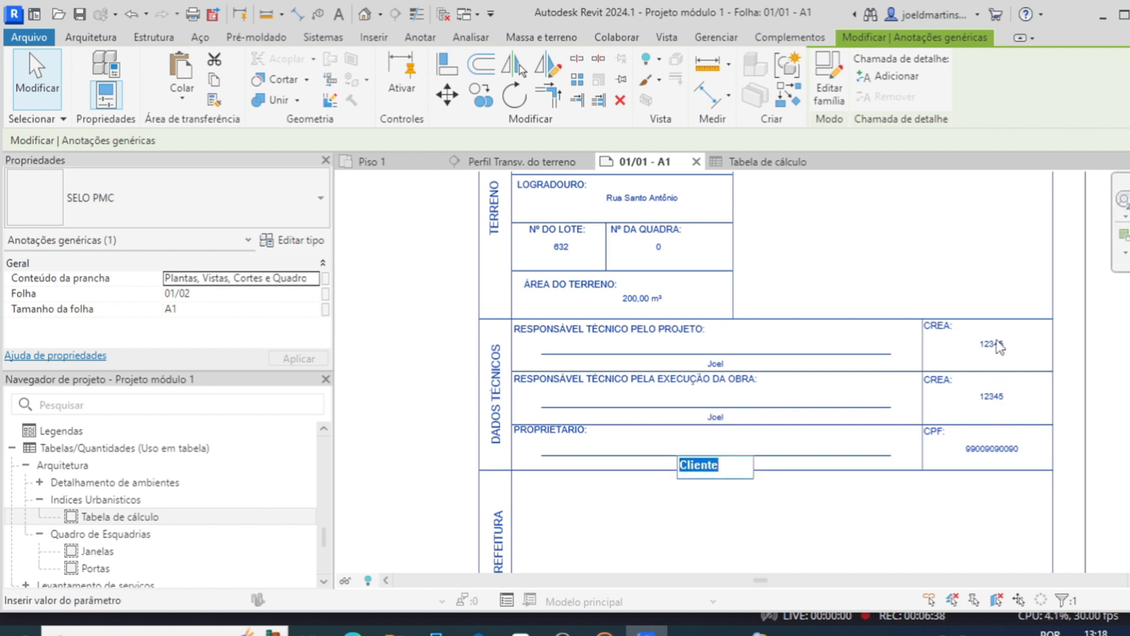
scroll(991, 467, "down", 1)
middle_click_drag(1004, 459, 1026, 362)
middle_click_drag(934, 475, 945, 366)
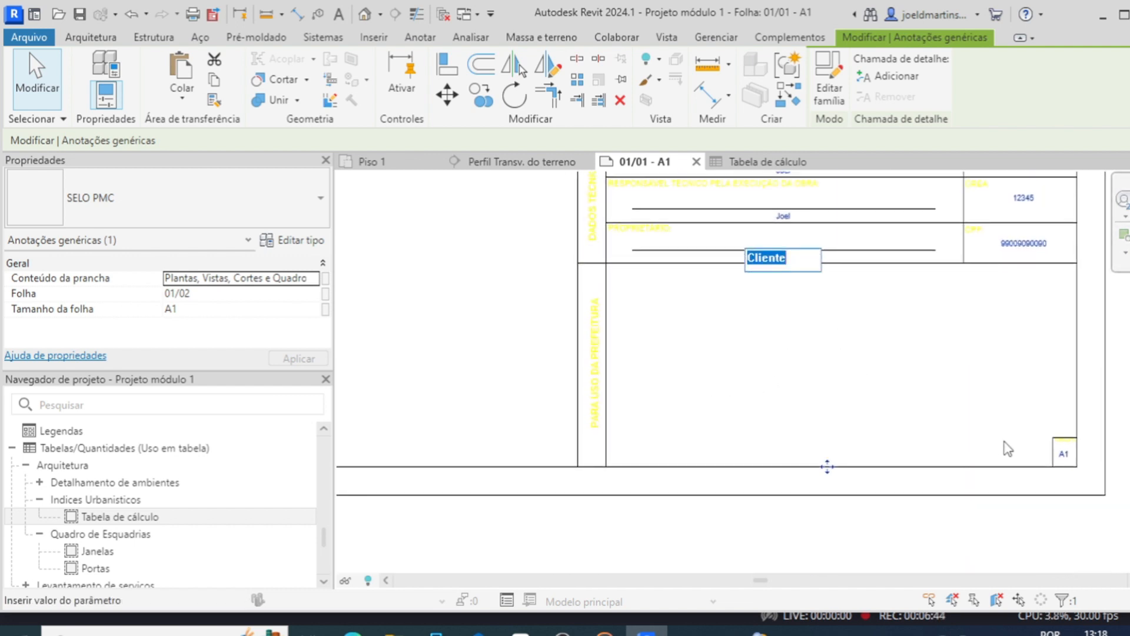
left_click(1065, 455)
left_click(1065, 455)
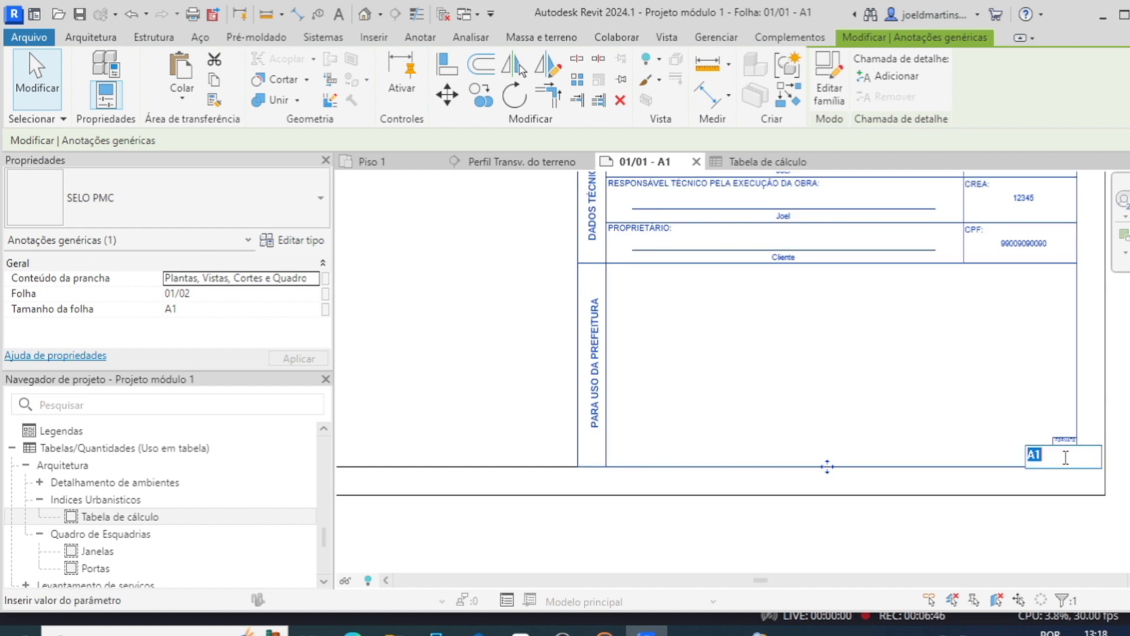
left_click(1035, 511)
scroll(873, 422, "down", 6)
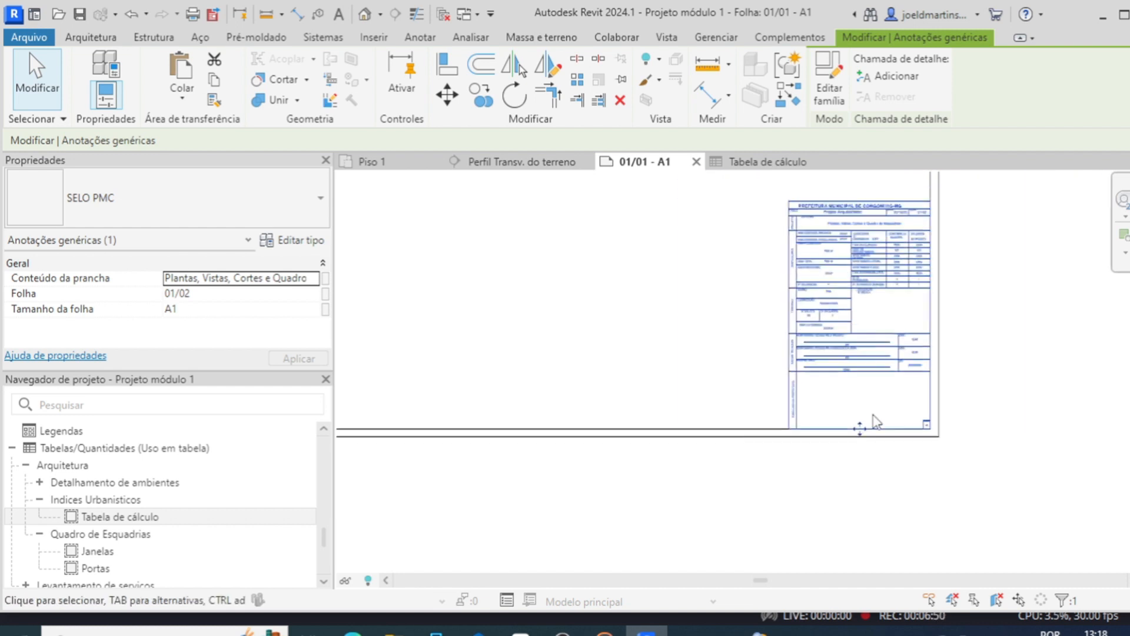
- Place the Planta da Construção floor plan view in the upper-left area of sheet A1
scroll(802, 500, "up", 2)
left_click(733, 433)
scroll(733, 432, "up", 2)
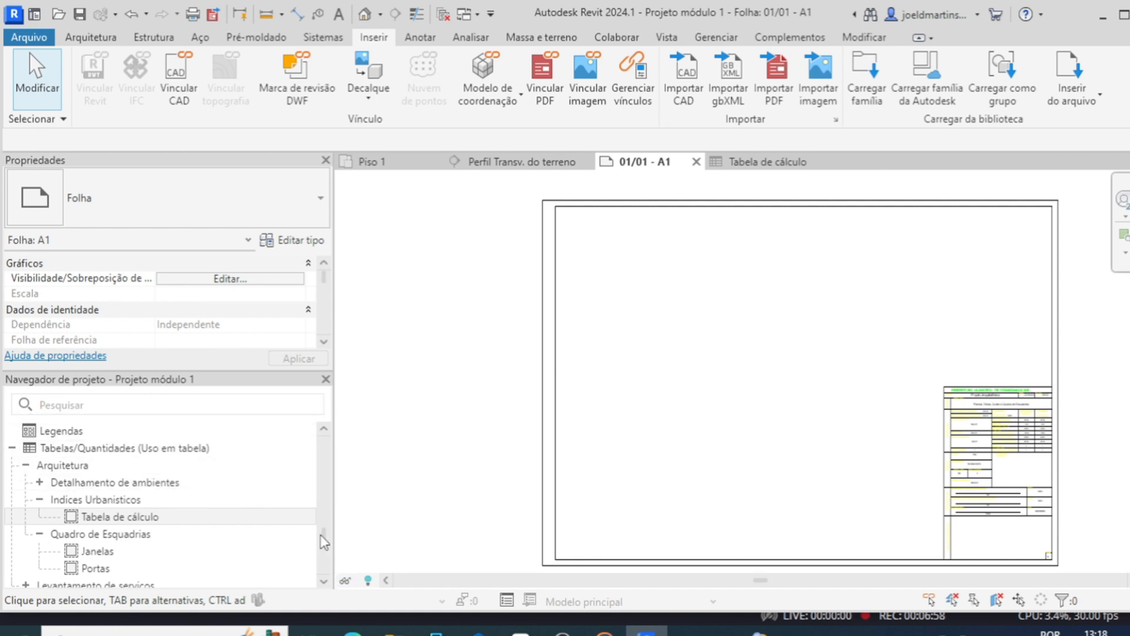
scroll(87, 499, "up", 10)
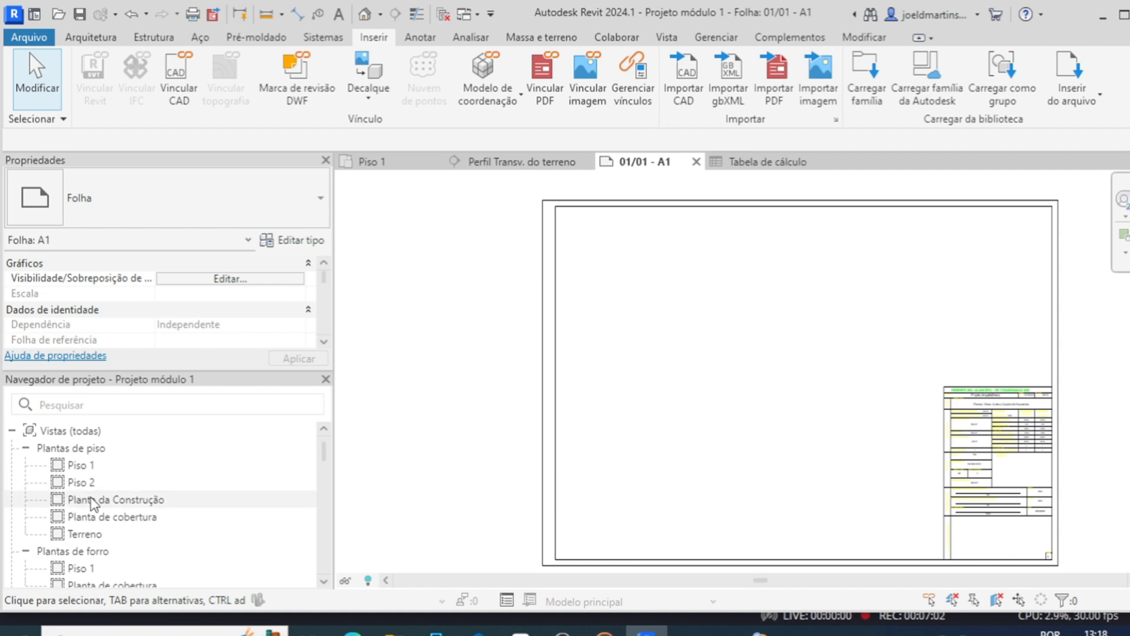
left_click(91, 500)
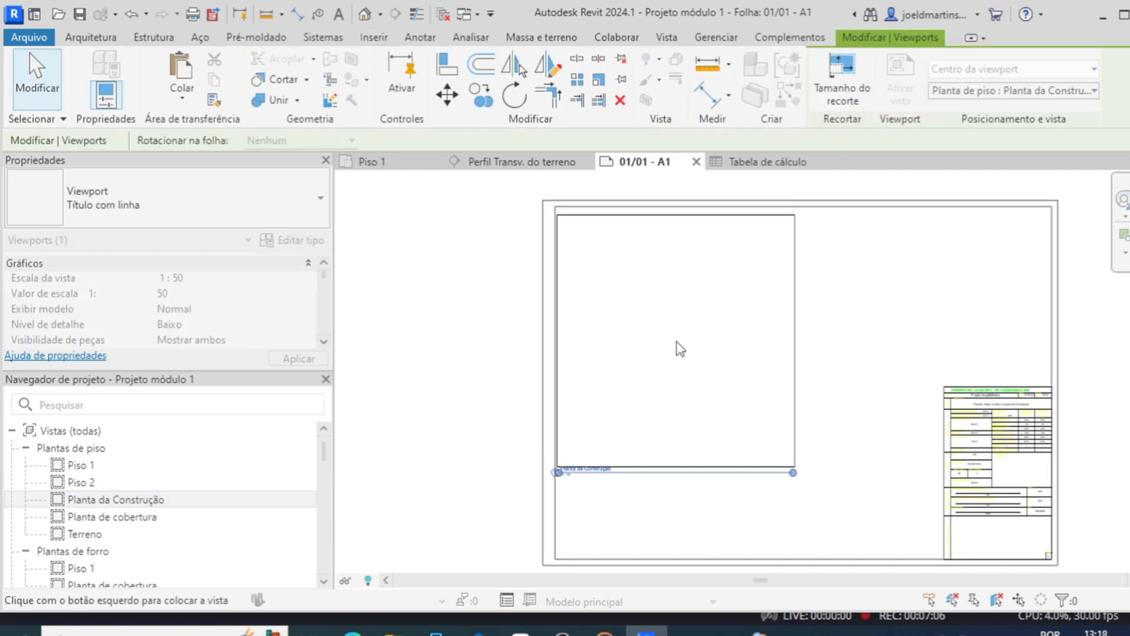
left_click(708, 385)
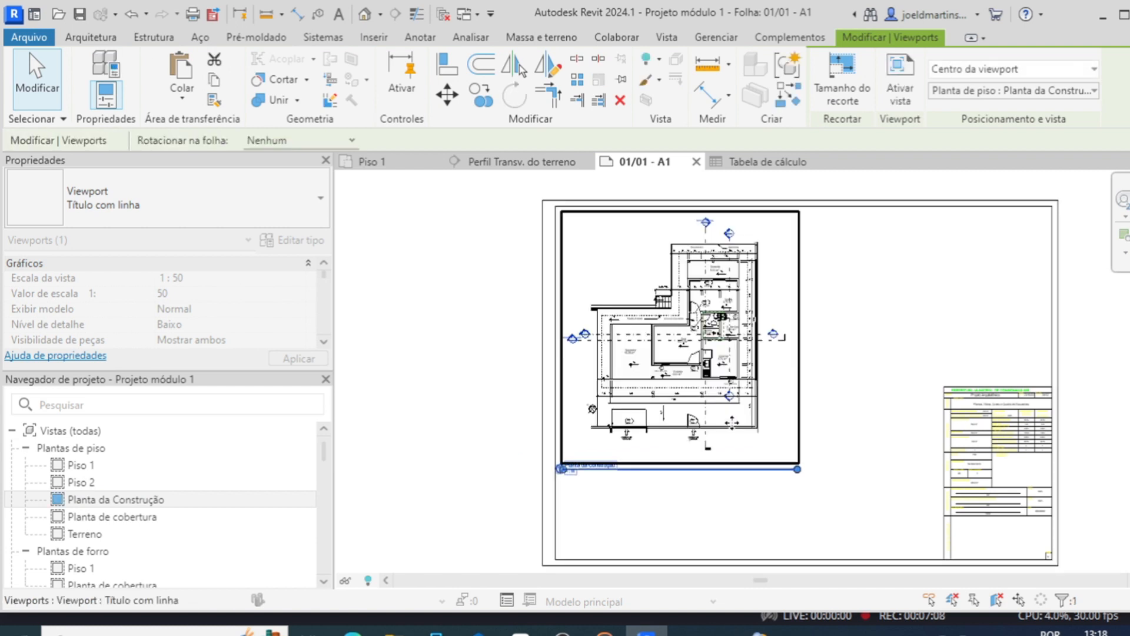
scroll(733, 424, "up", 3)
left_click(862, 469)
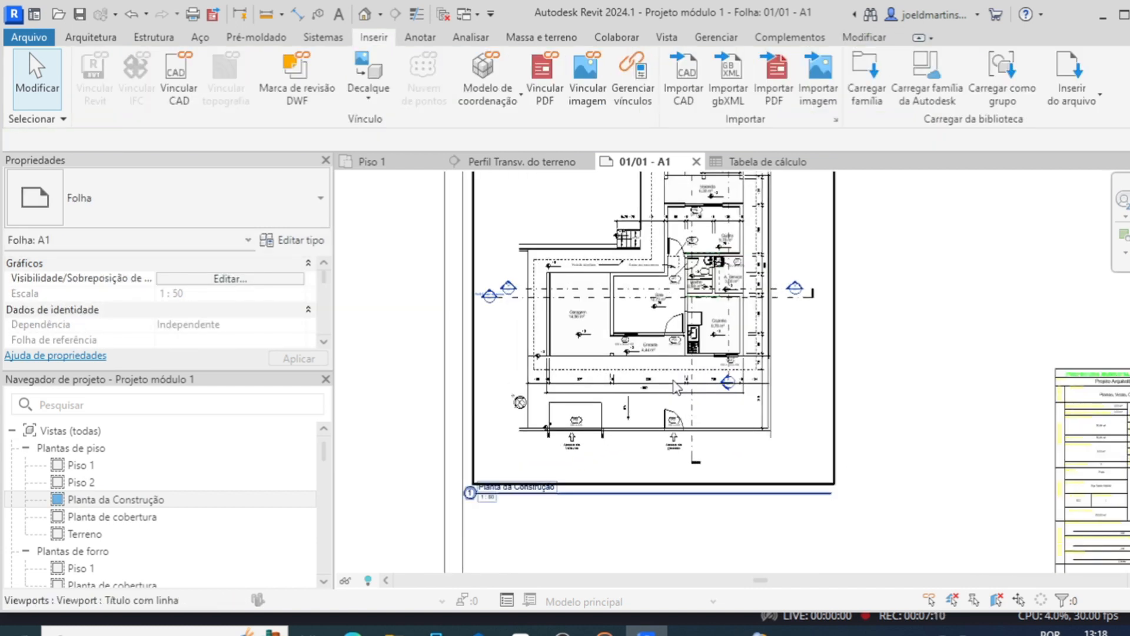
- Activate the Planta da Construção viewport and hide the Perfil Transv. do terreno section line in that view
scroll(645, 340, "up", 2)
middle_click_drag(644, 340, 650, 482)
scroll(619, 447, "down", 2)
middle_click_drag(618, 447, 629, 375)
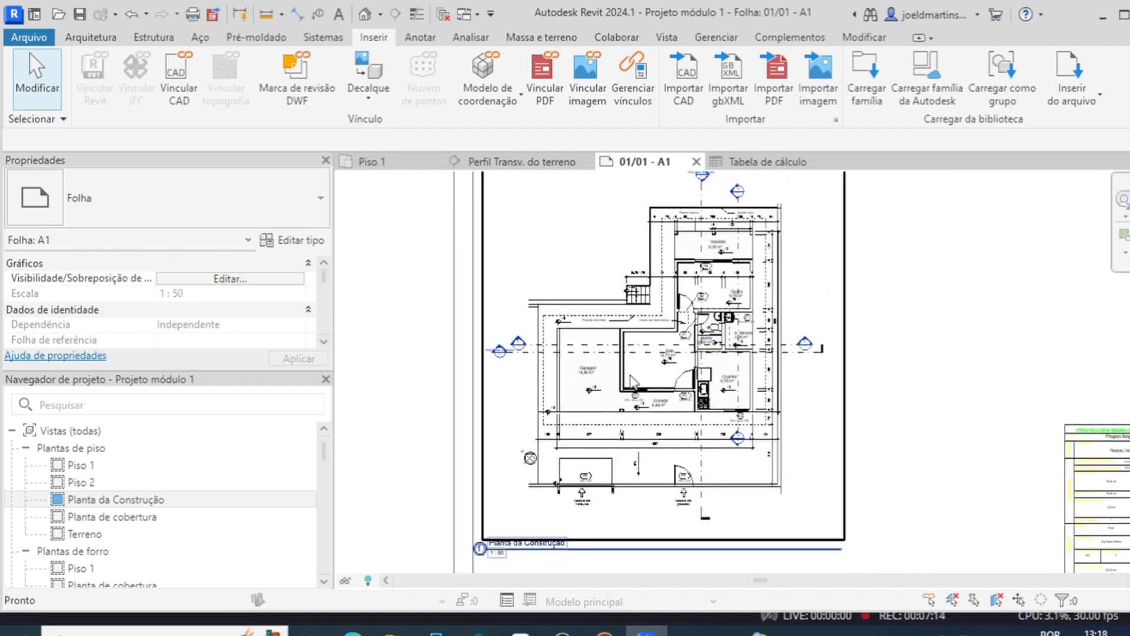
scroll(457, 358, "up", 2)
scroll(549, 356, "up", 4)
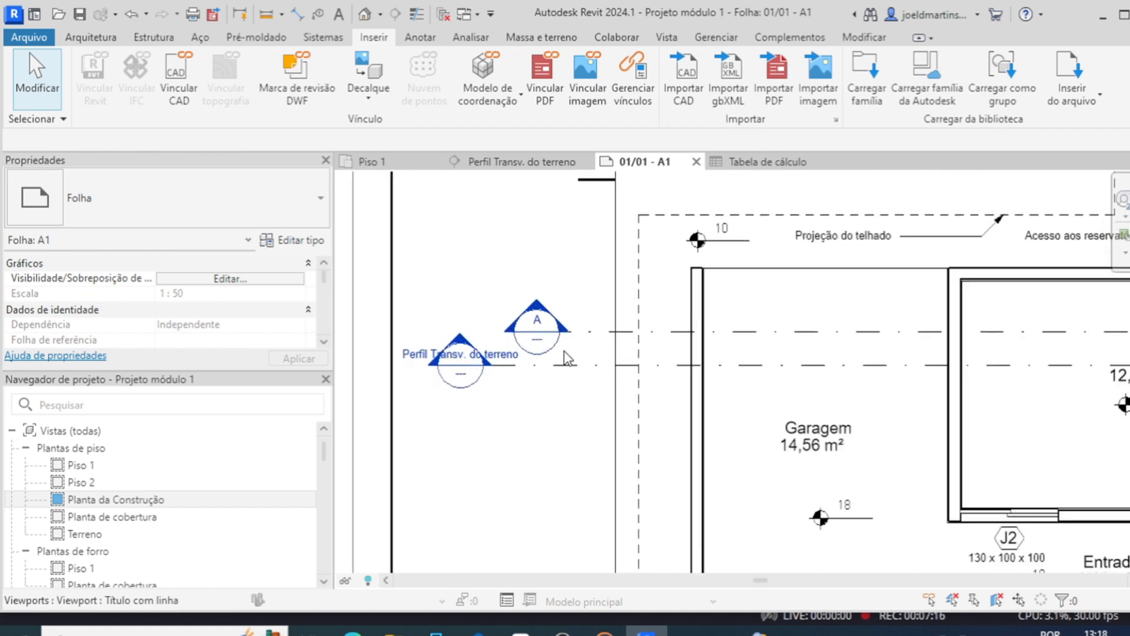
scroll(559, 405, "down", 3)
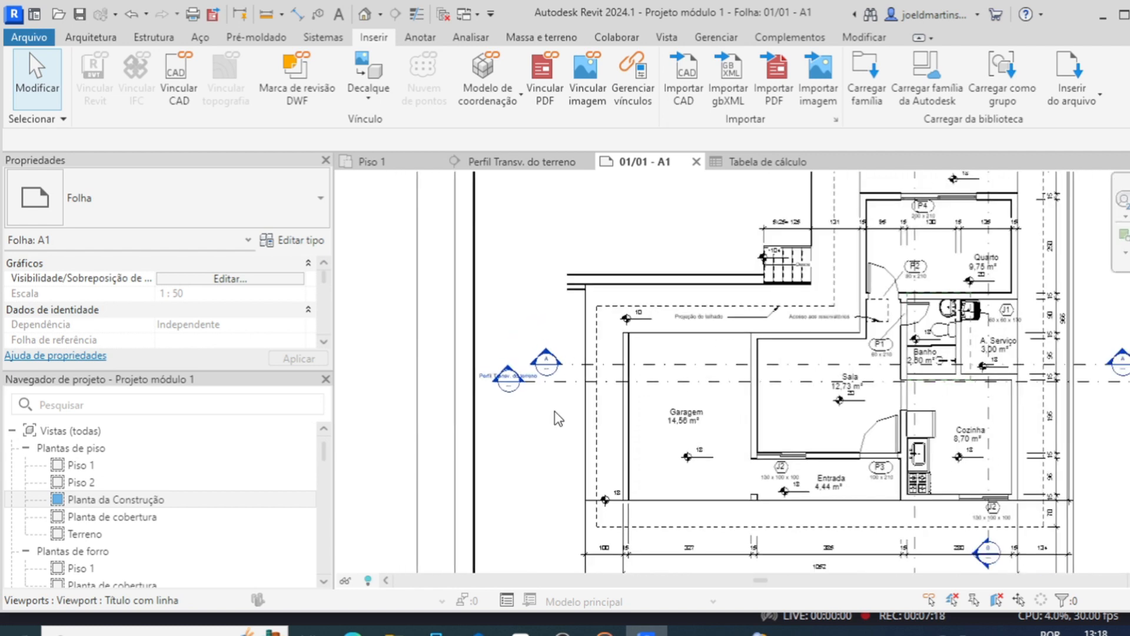
scroll(558, 419, "down", 2)
scroll(558, 418, "up", 1)
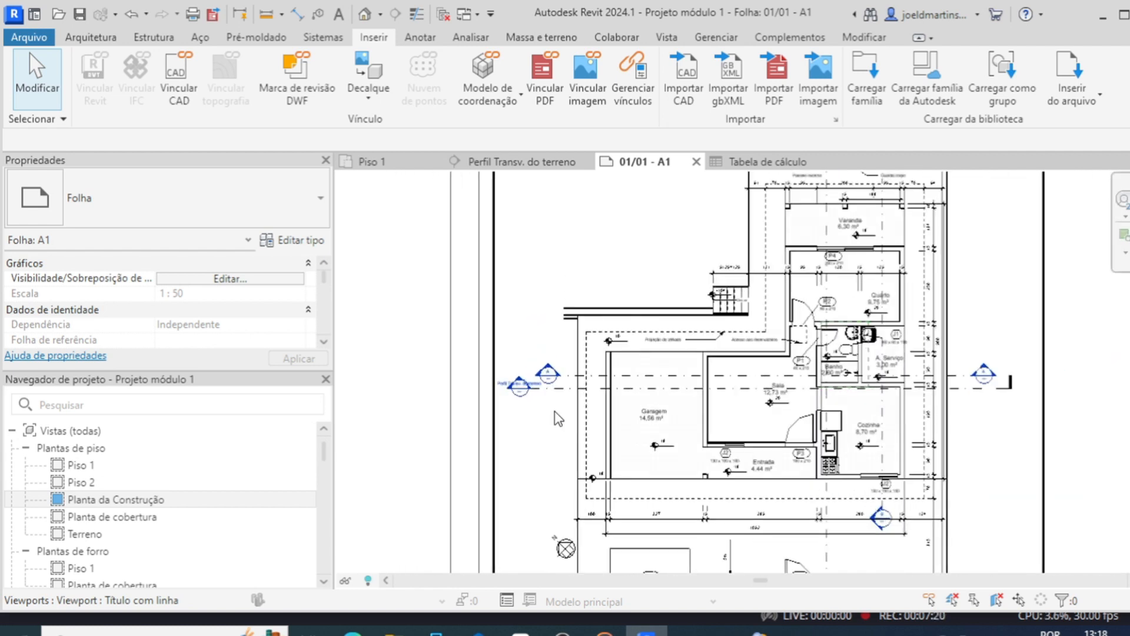
double_click(558, 419)
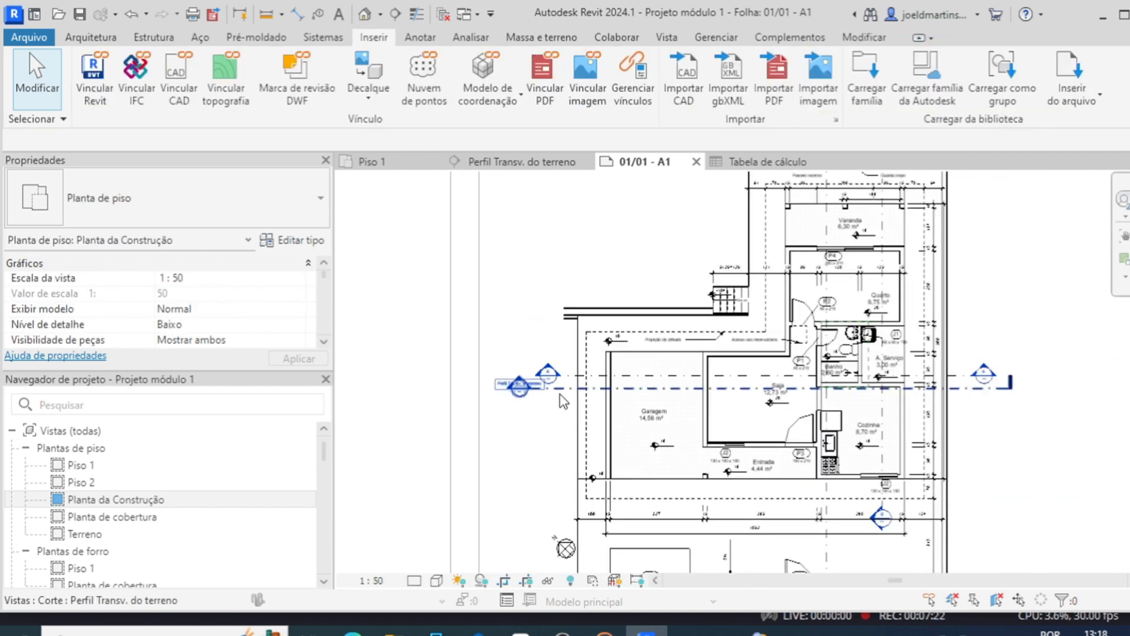
left_click(560, 396)
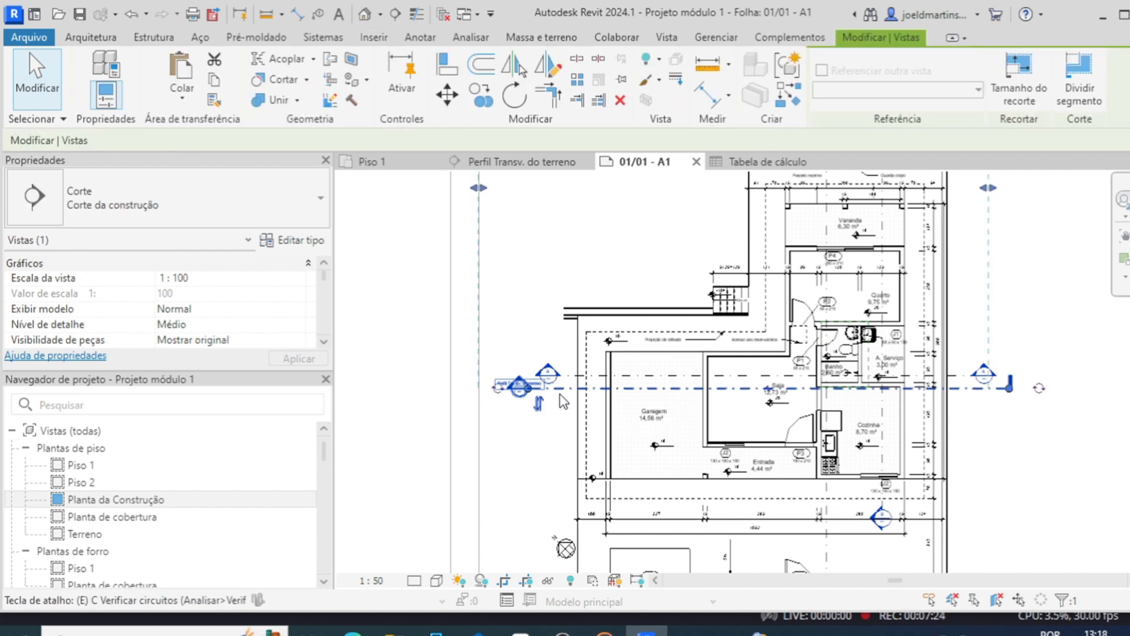
key("Escape")
- Hide the vertical terrain profile section line in Planta da Construção and deactivate the viewport
scroll(718, 385, "down", 2)
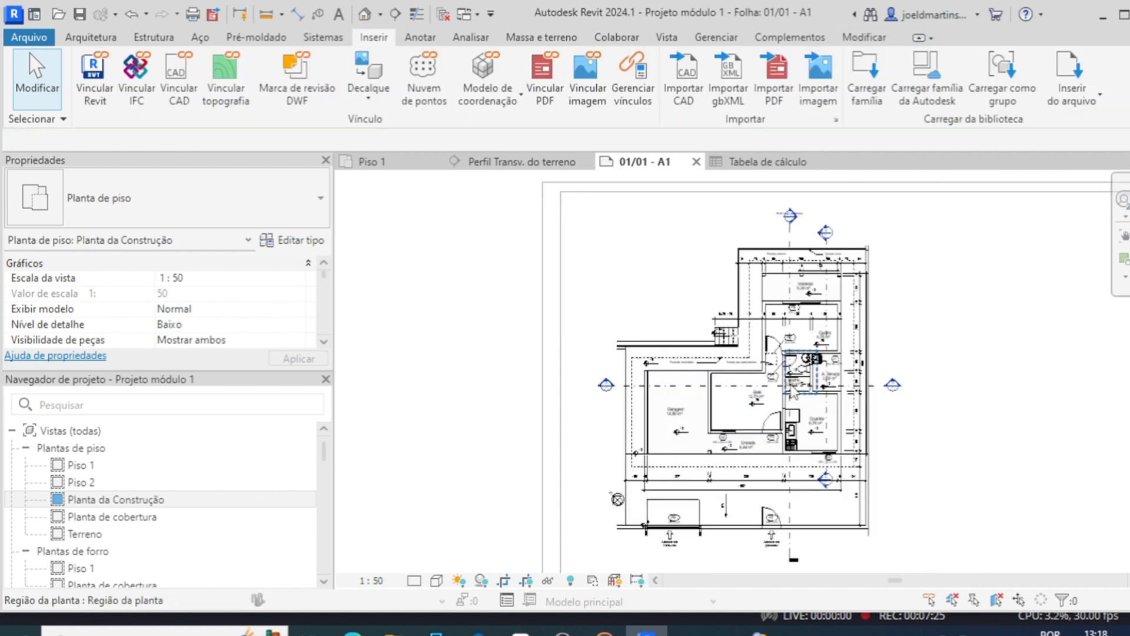
scroll(798, 232, "up", 2)
left_click(790, 241)
key("Escape")
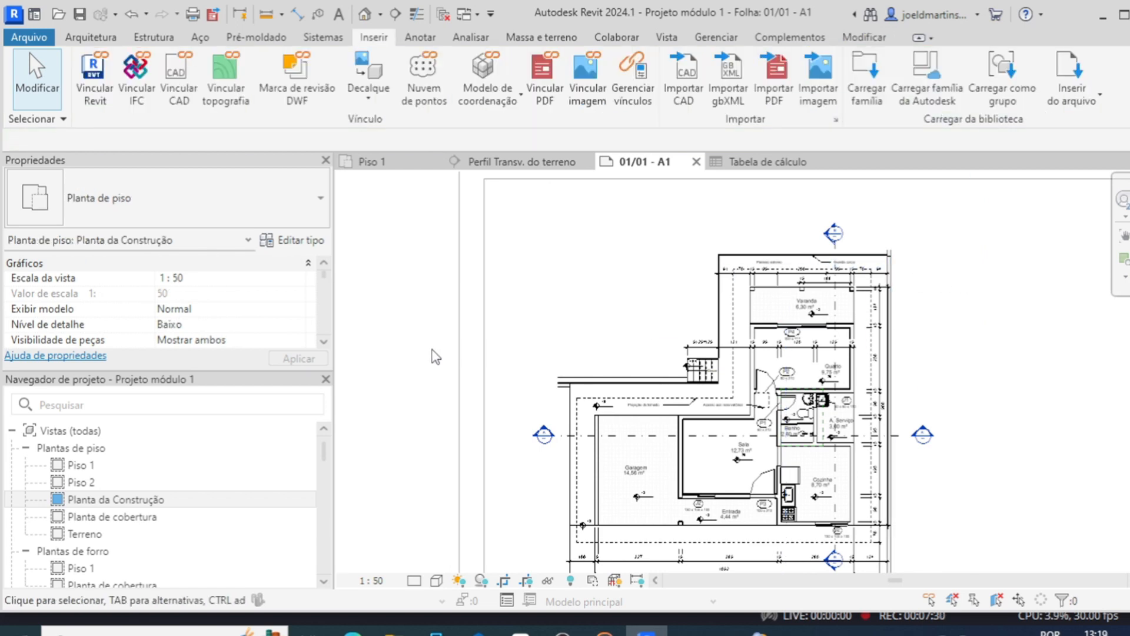
scroll(418, 359, "down", 2)
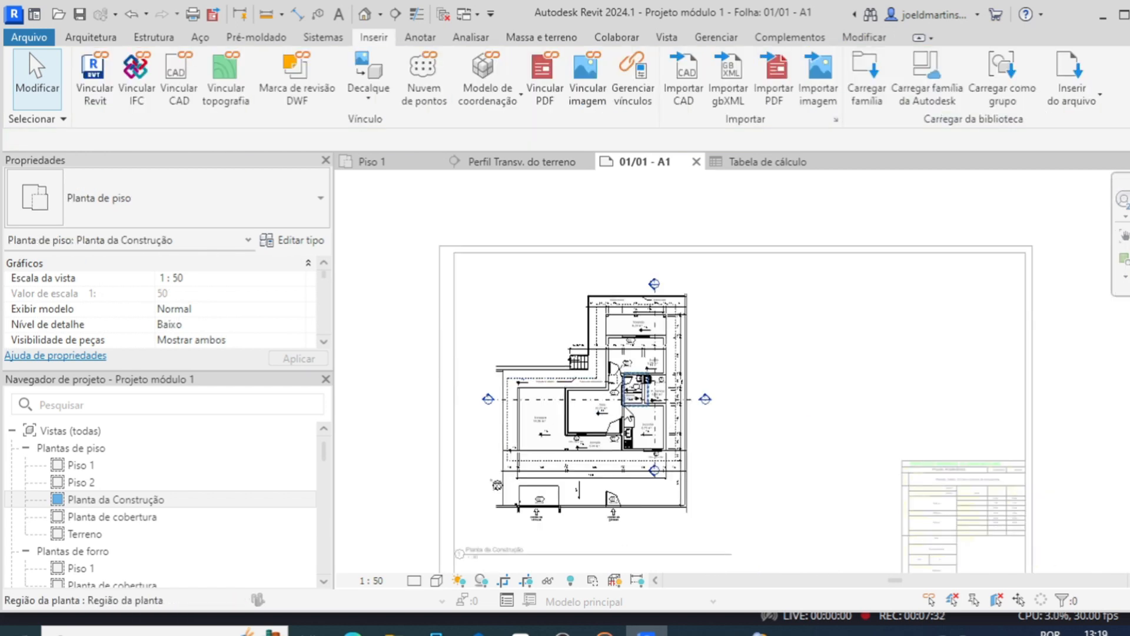
left_click(624, 409)
double_click(782, 415)
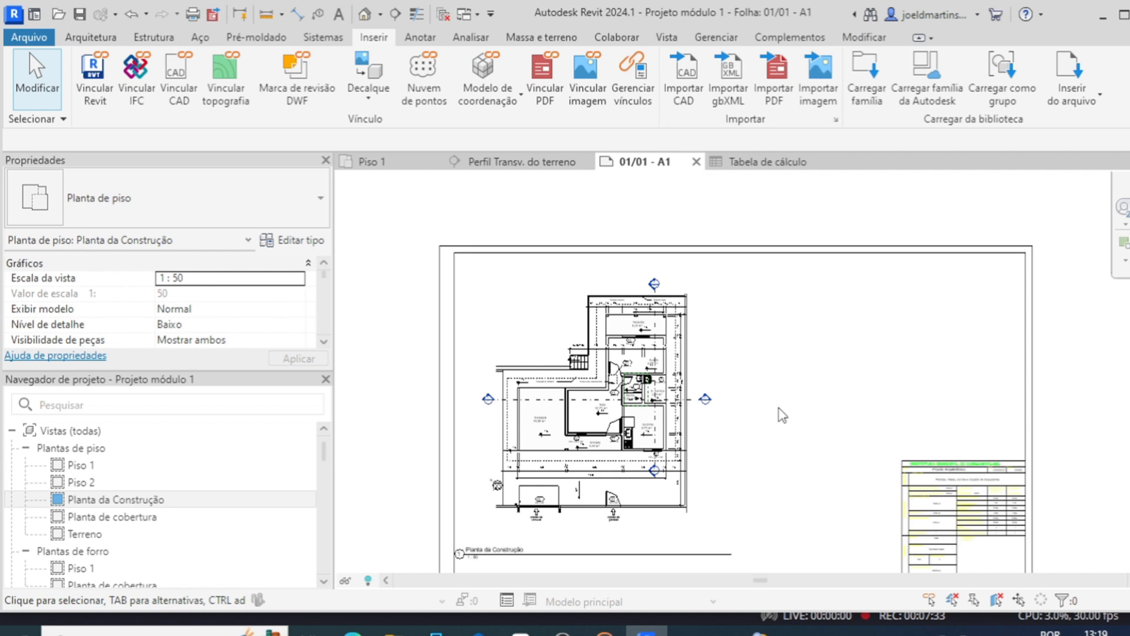
- Move the Planta da Construção viewport into the upper-left corner of the sheet frame
left_click(677, 438)
left_click_drag(682, 435, 653, 398)
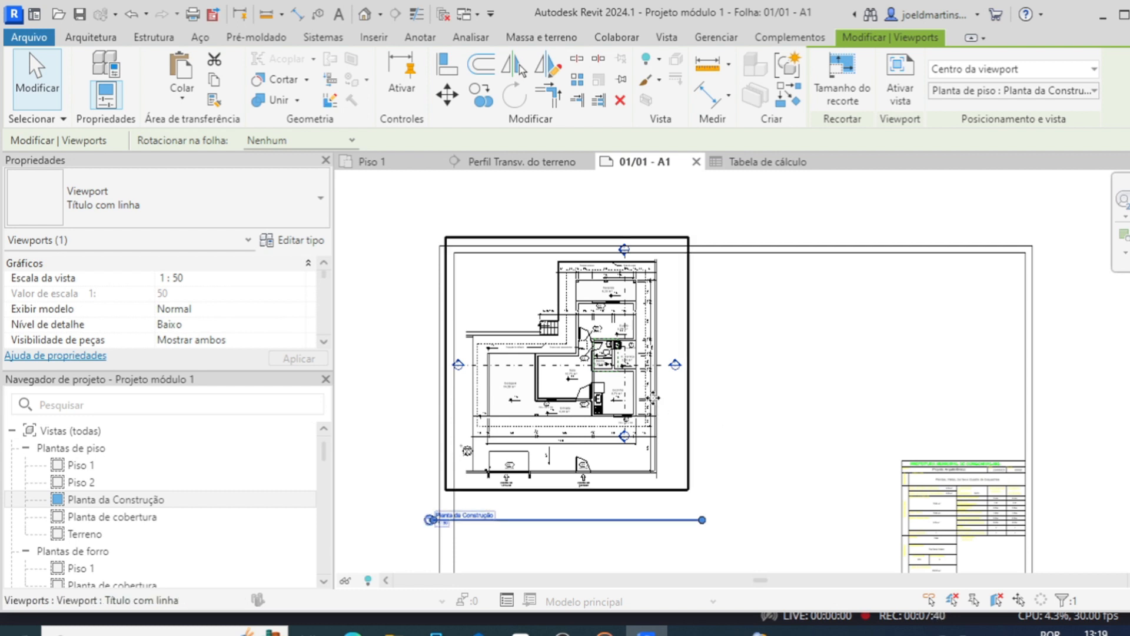
left_click_drag(648, 393, 665, 401)
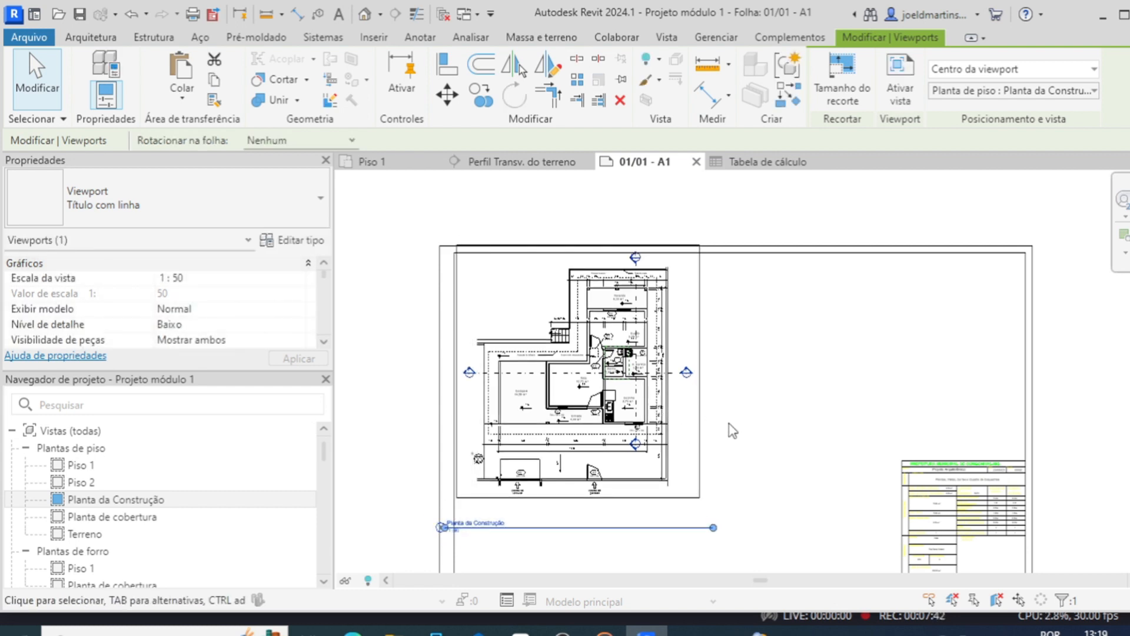
left_click_drag(696, 443, 695, 459)
middle_click_drag(745, 431, 790, 339)
scroll(650, 419, "up", 2)
left_click(858, 440)
scroll(593, 464, "up", 2)
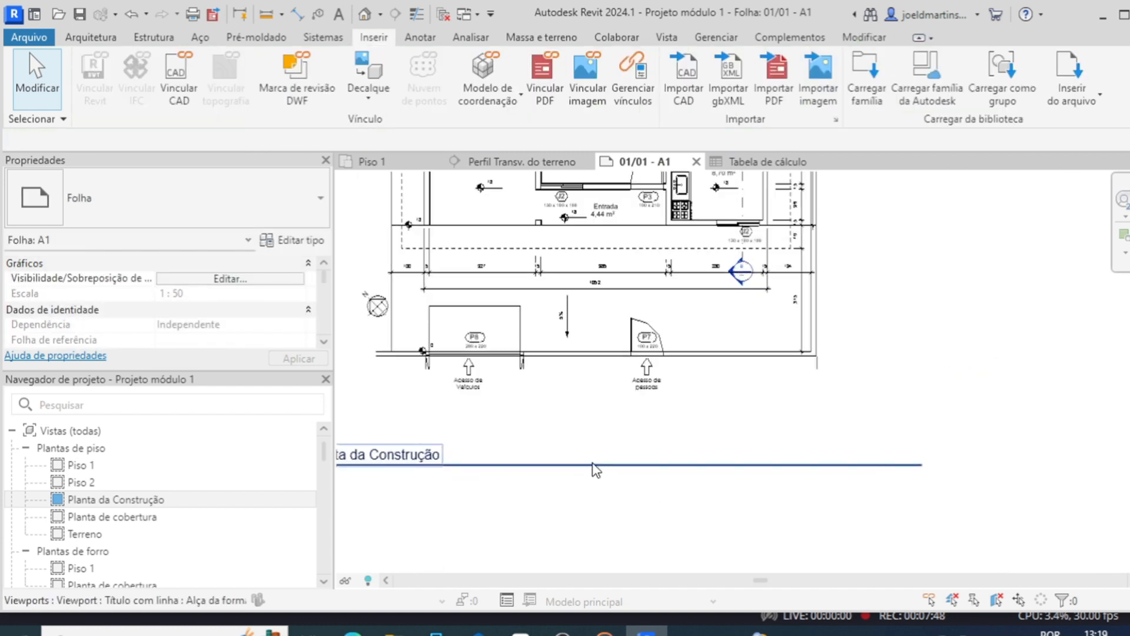
left_click(607, 369)
scroll(606, 370, "down", 2)
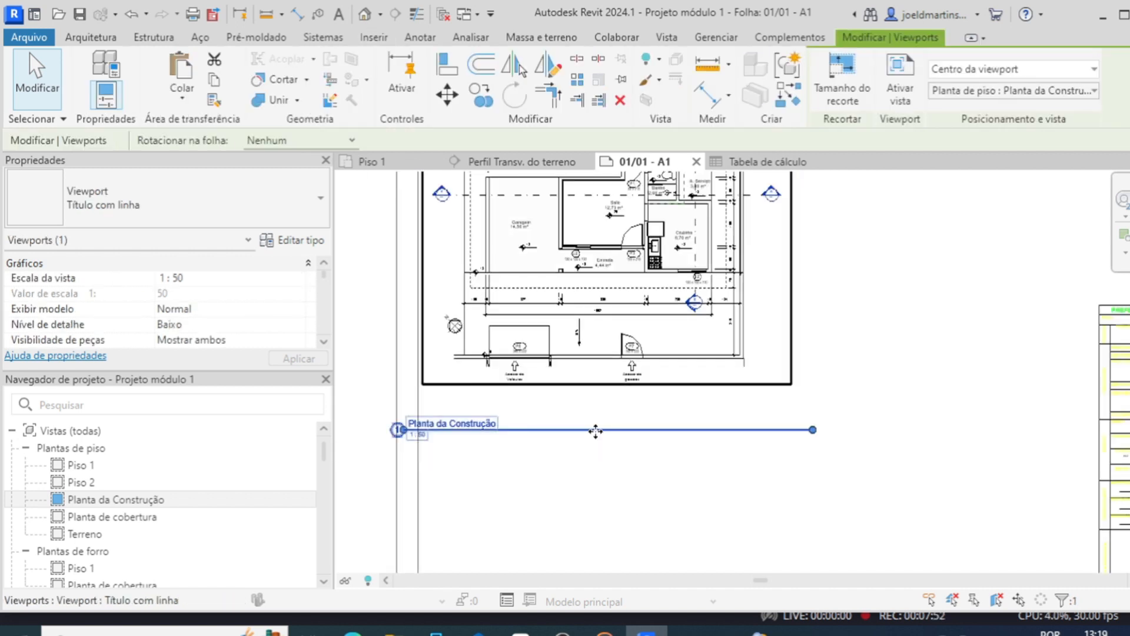
left_click(897, 354)
left_click(758, 356)
mouse_move(695, 434)
left_mouse_down()
mouse_move(728, 415)
mouse_move(709, 436)
left_mouse_up()
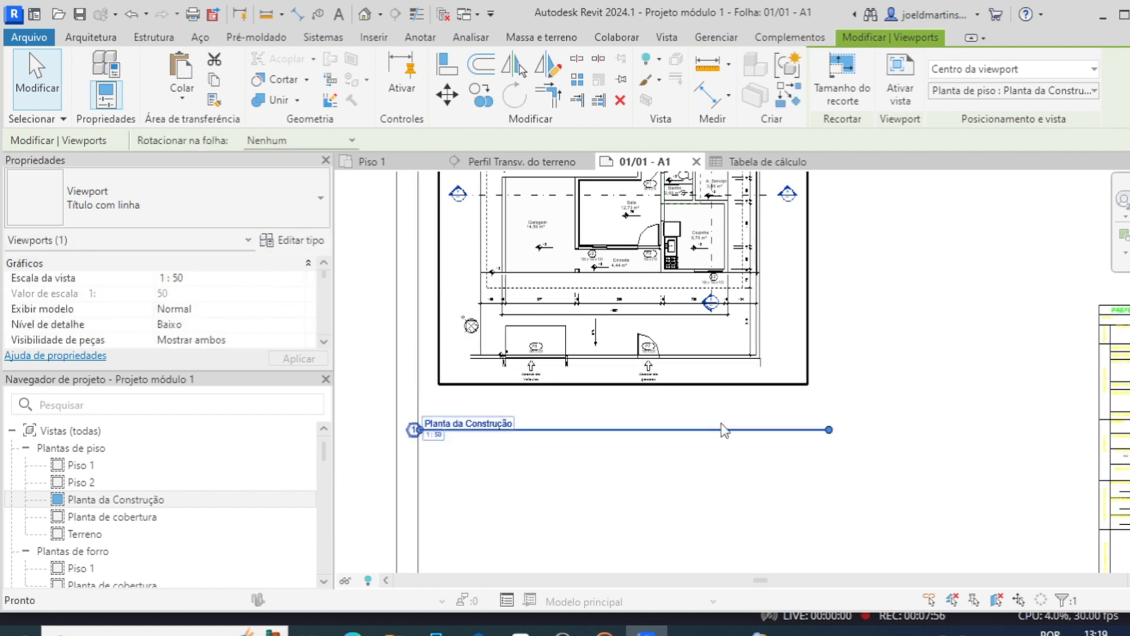
key("ctrl+z")
- Shorten the Planta da Construção viewport's title line so it ends just past the title text
left_click(793, 427)
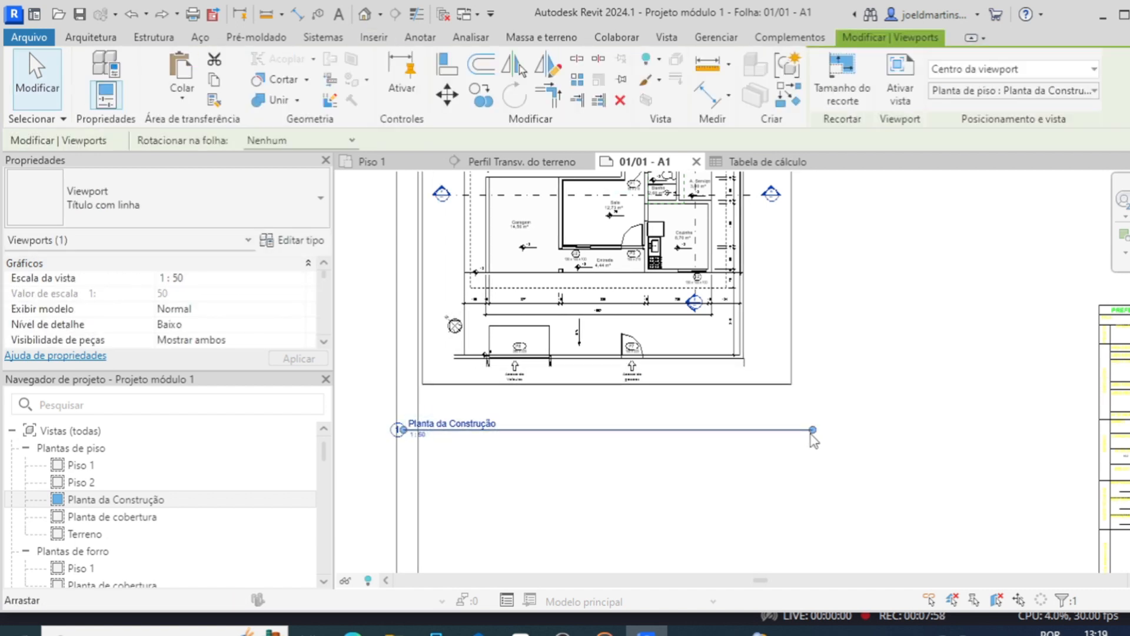
left_click_drag(814, 440, 612, 445)
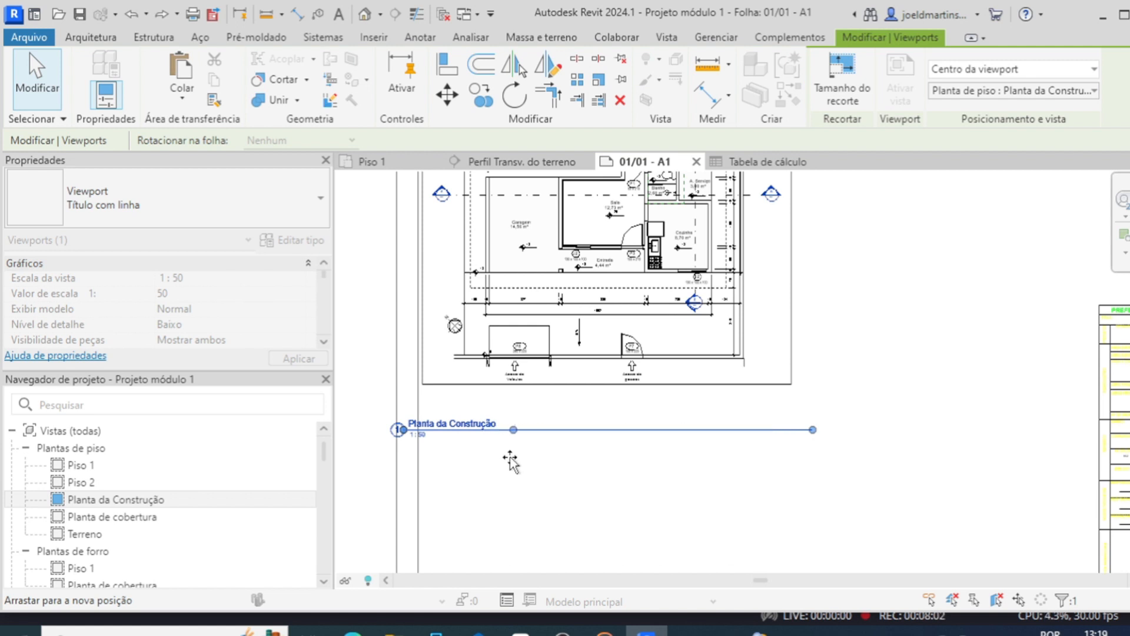
left_click_drag(505, 462, 507, 462)
left_click(555, 484)
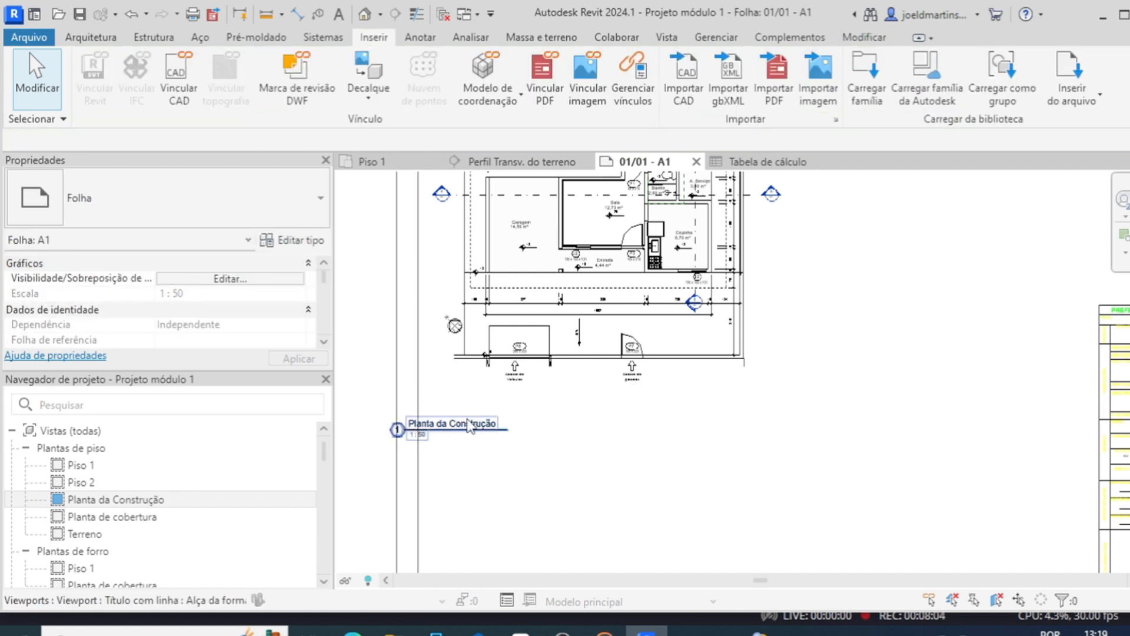
left_click_drag(562, 393, 564, 393)
left_click(610, 423)
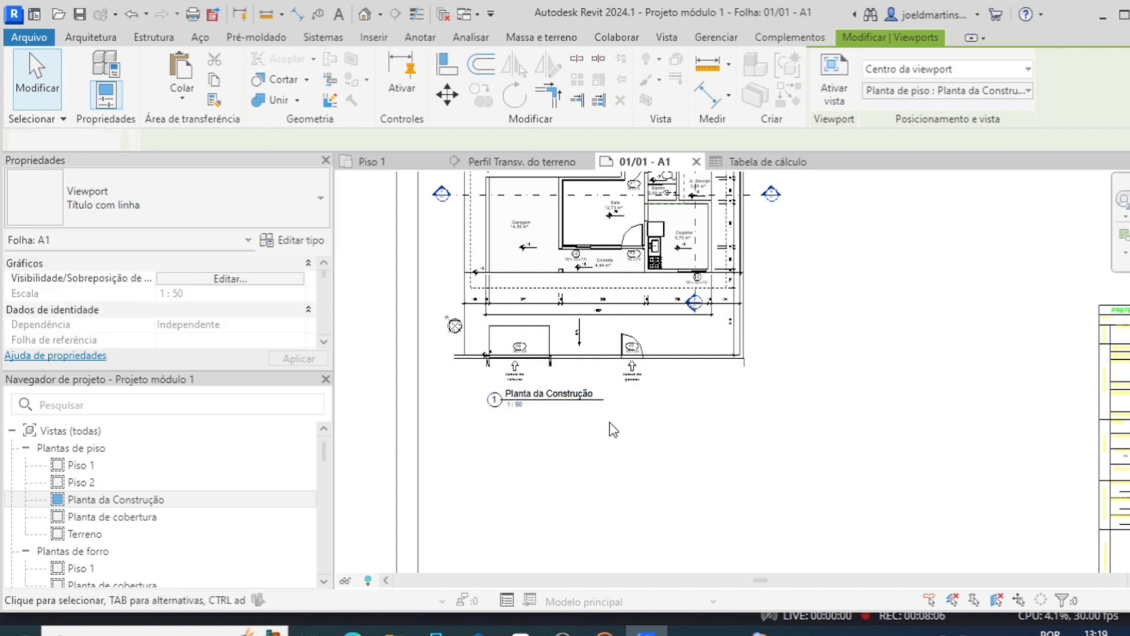
key("ctrl+z")
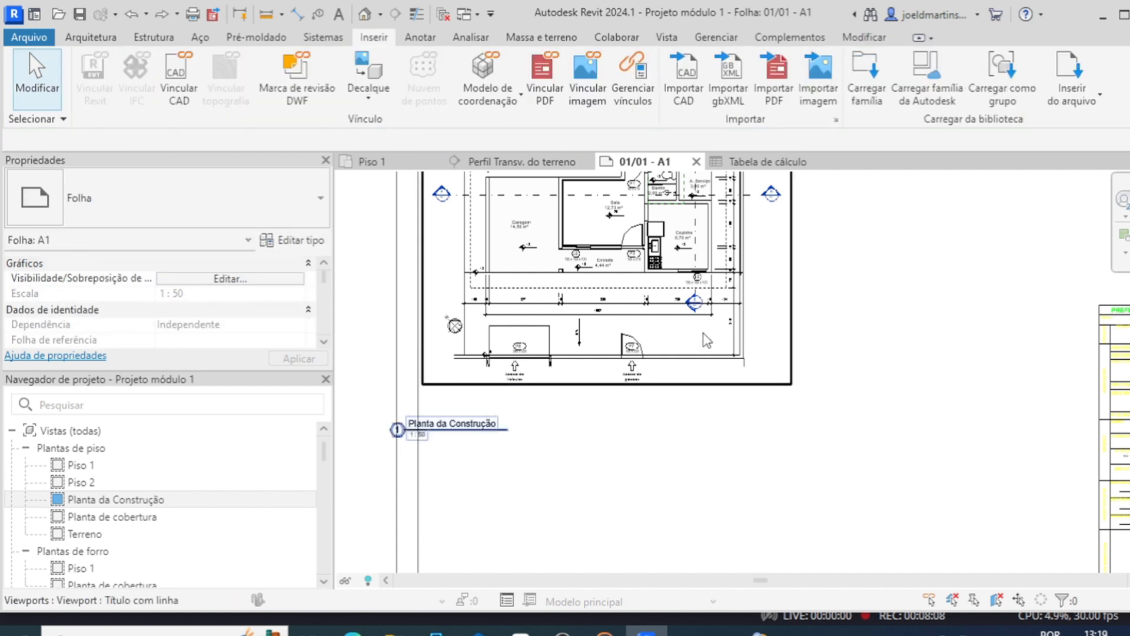
left_click(520, 438)
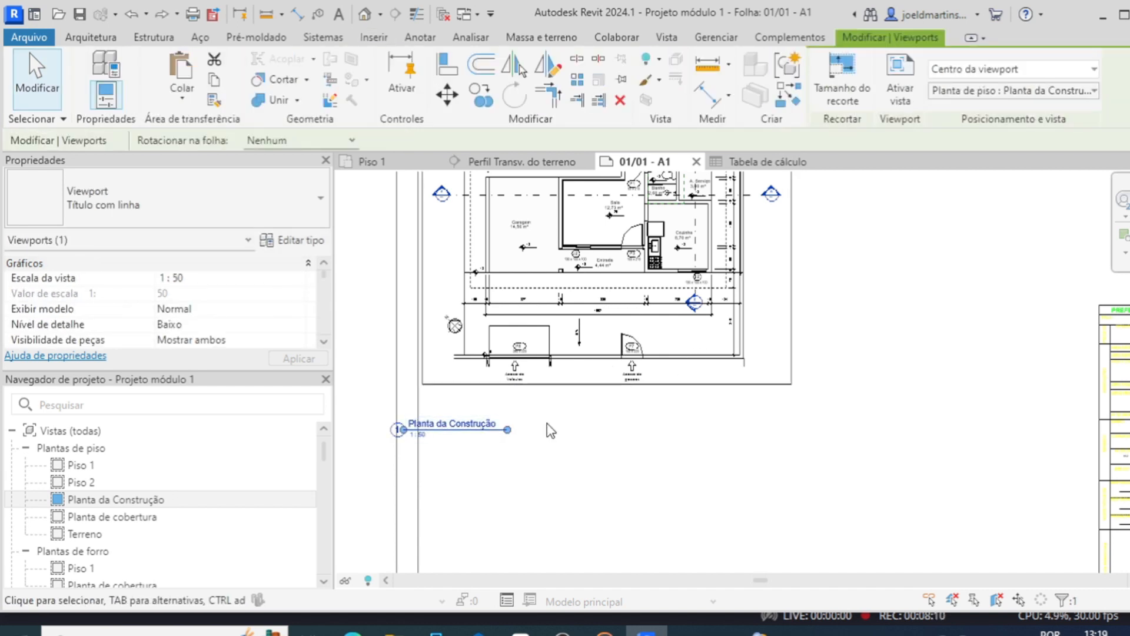
left_click_drag(509, 430, 512, 436)
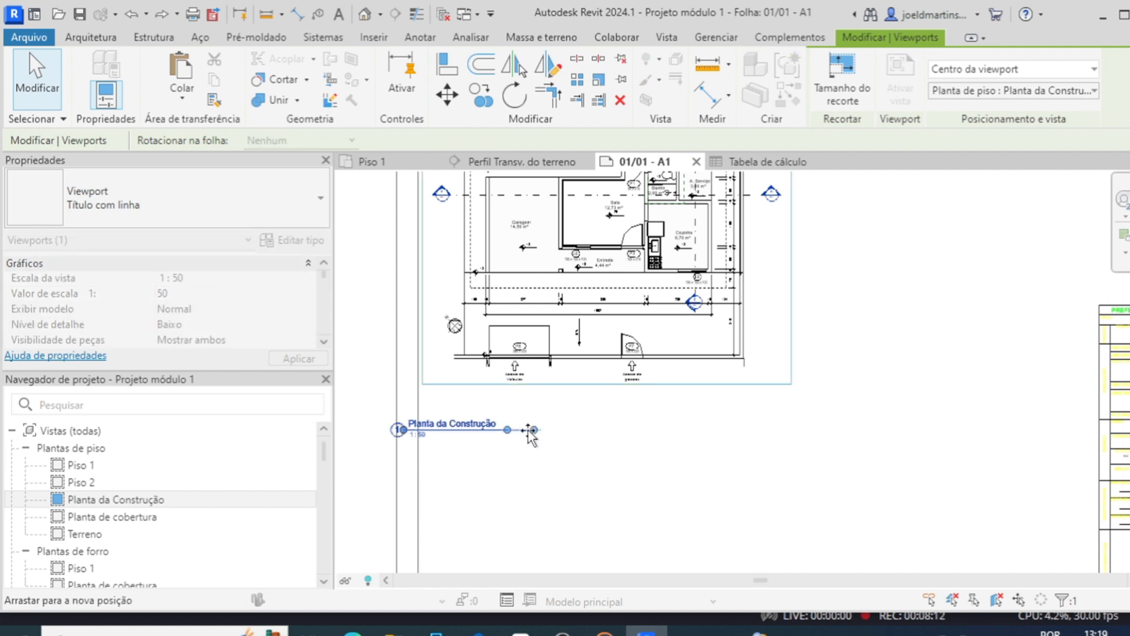
left_click(585, 440)
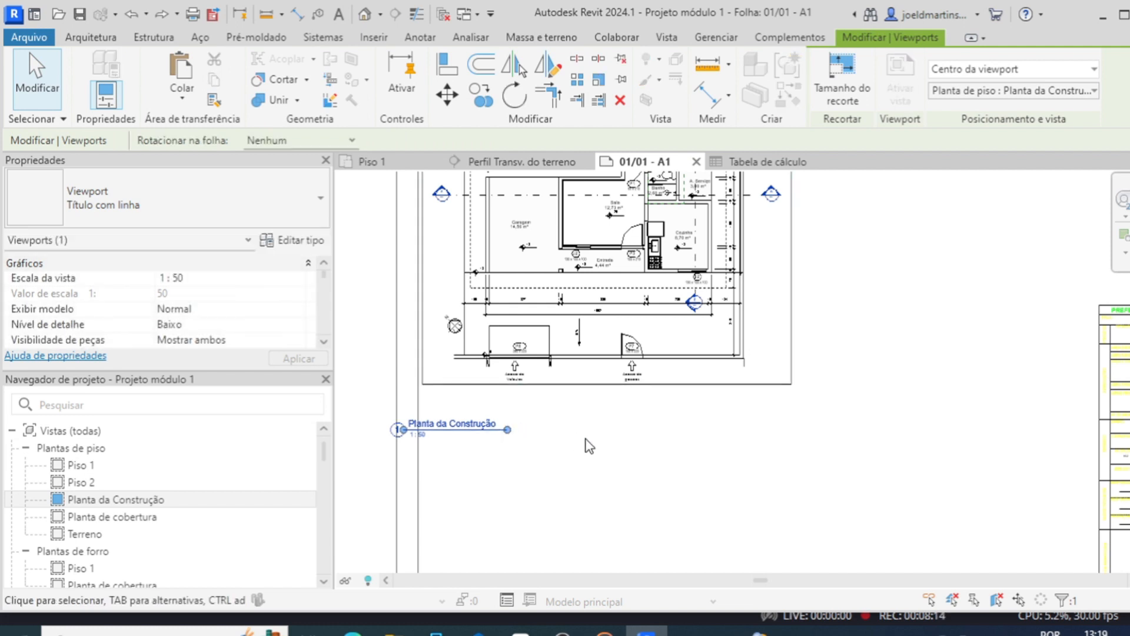
- Move the Planta da Construção title up and inward so it sits just beneath the floor plan drawing
left_click_drag(462, 424, 538, 398)
left_click(626, 429)
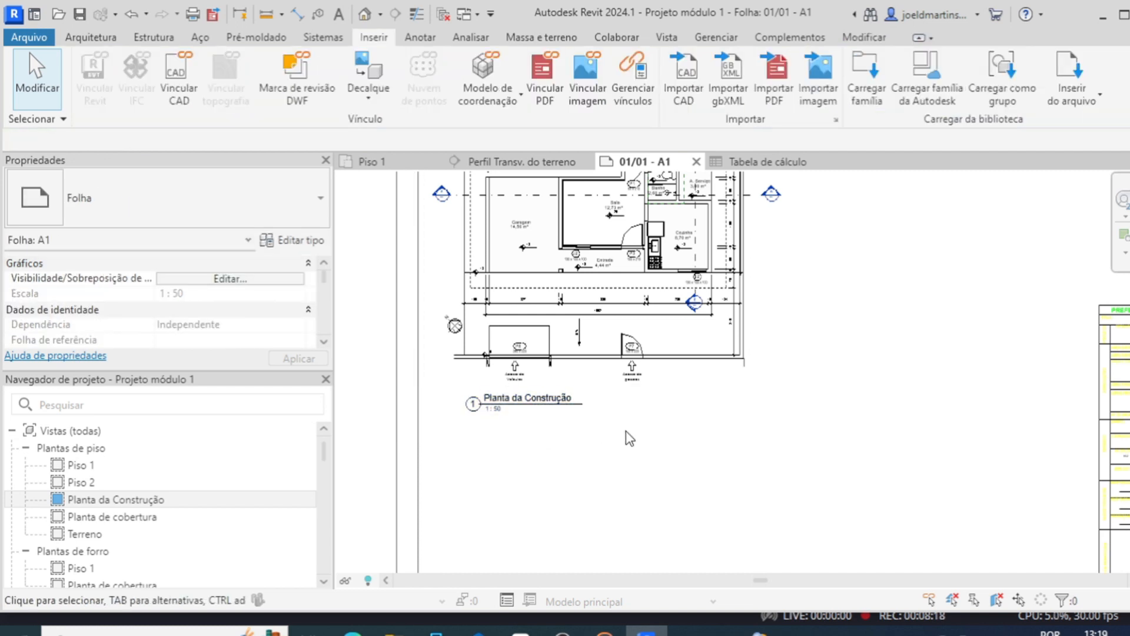
- Place the Planta de cobertura view on sheet A1 beside the floor plan, above the title block
scroll(627, 432, "down", 3)
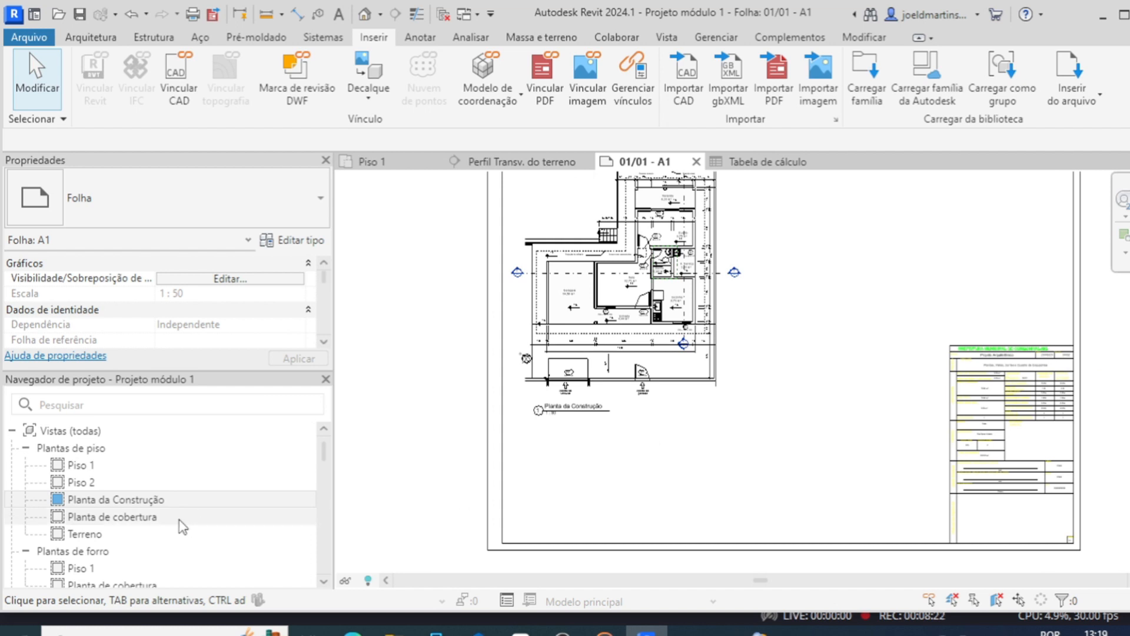
left_click(147, 518)
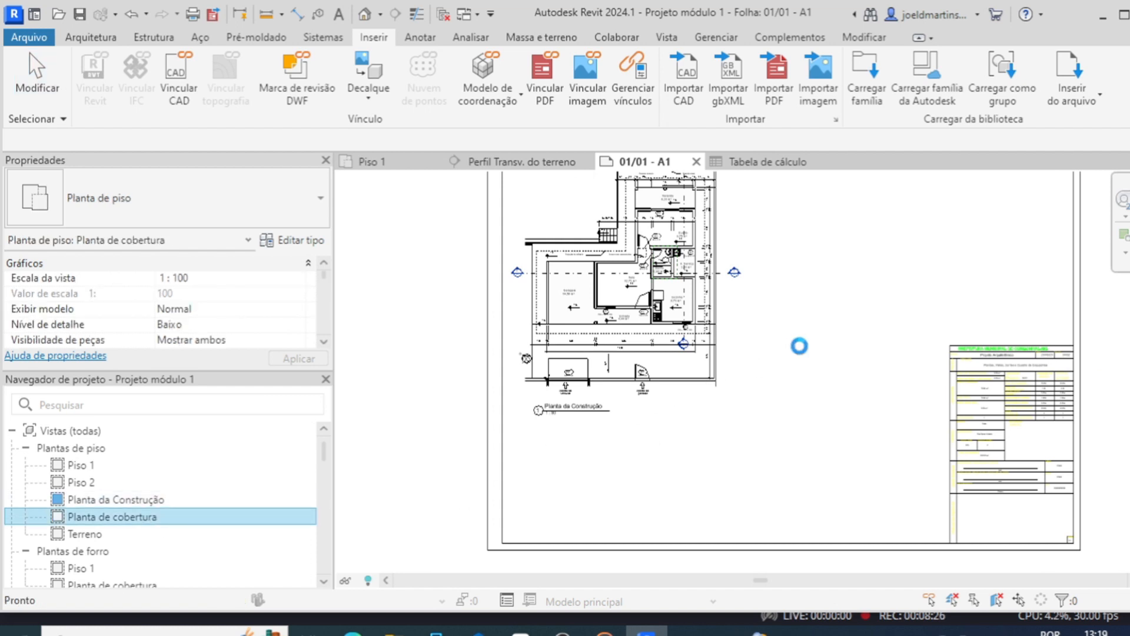
left_click(799, 346)
middle_click_drag(832, 317, 790, 425)
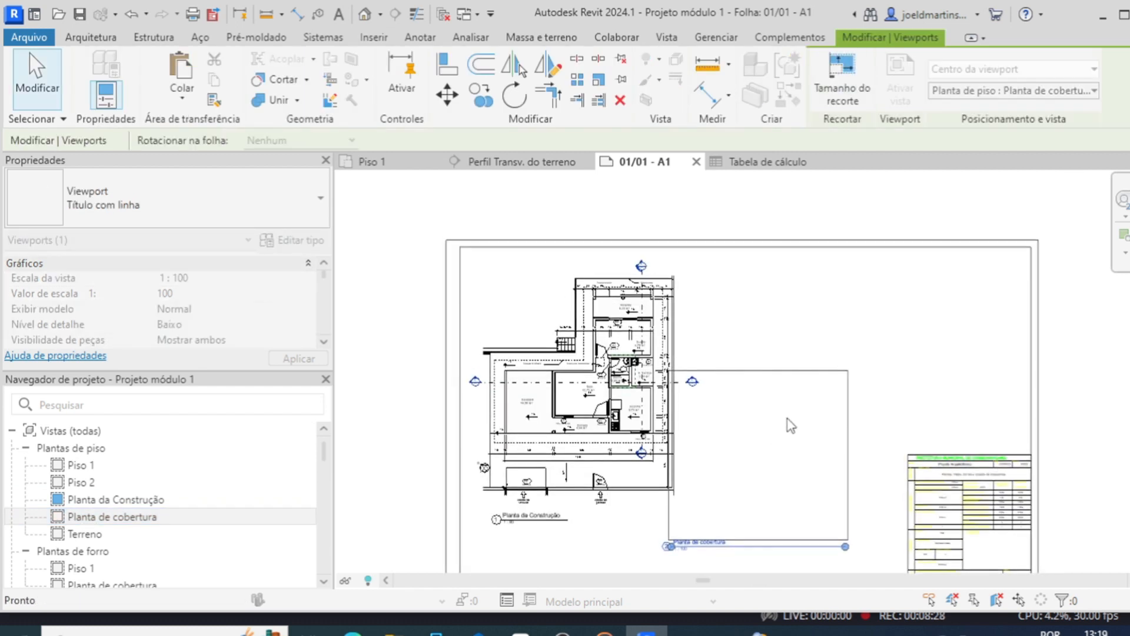
left_click(818, 371)
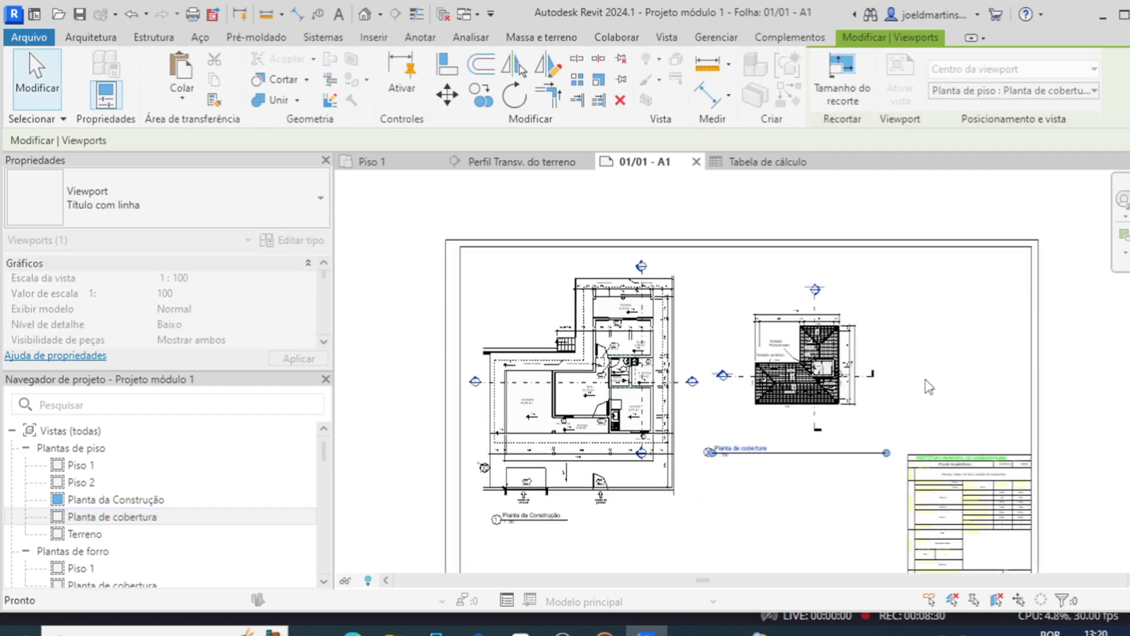
left_click(852, 365)
- Activate the Planta de cobertura viewport and hide the Perfil Long. do terreno section line in that view
scroll(852, 365, "up", 2)
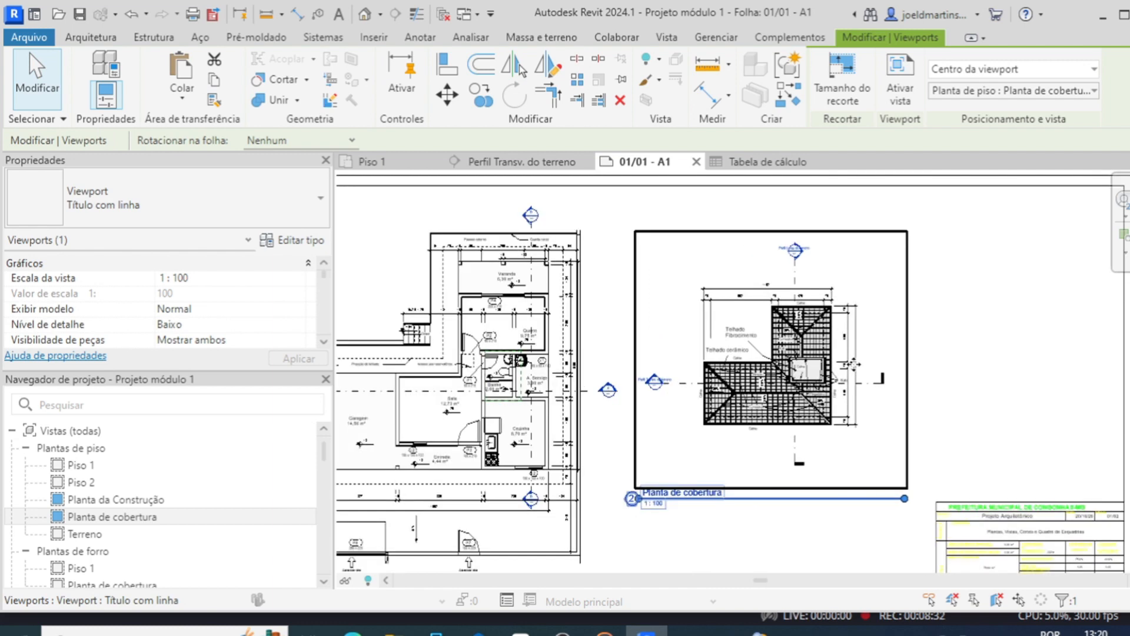
scroll(815, 310, "up", 2)
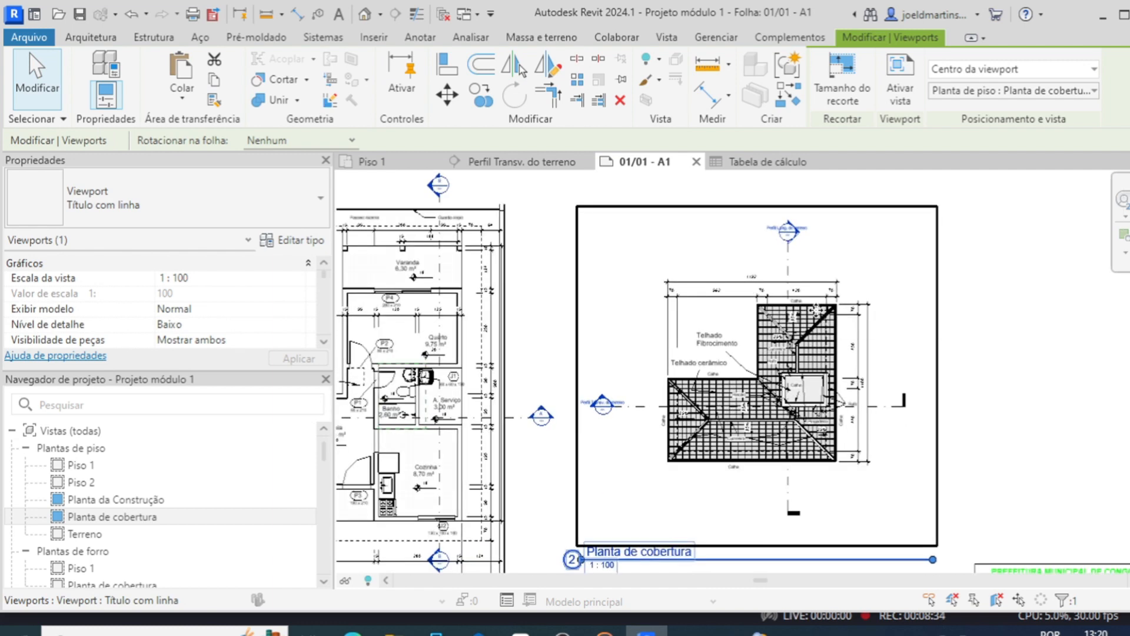
scroll(816, 310, "up", 1)
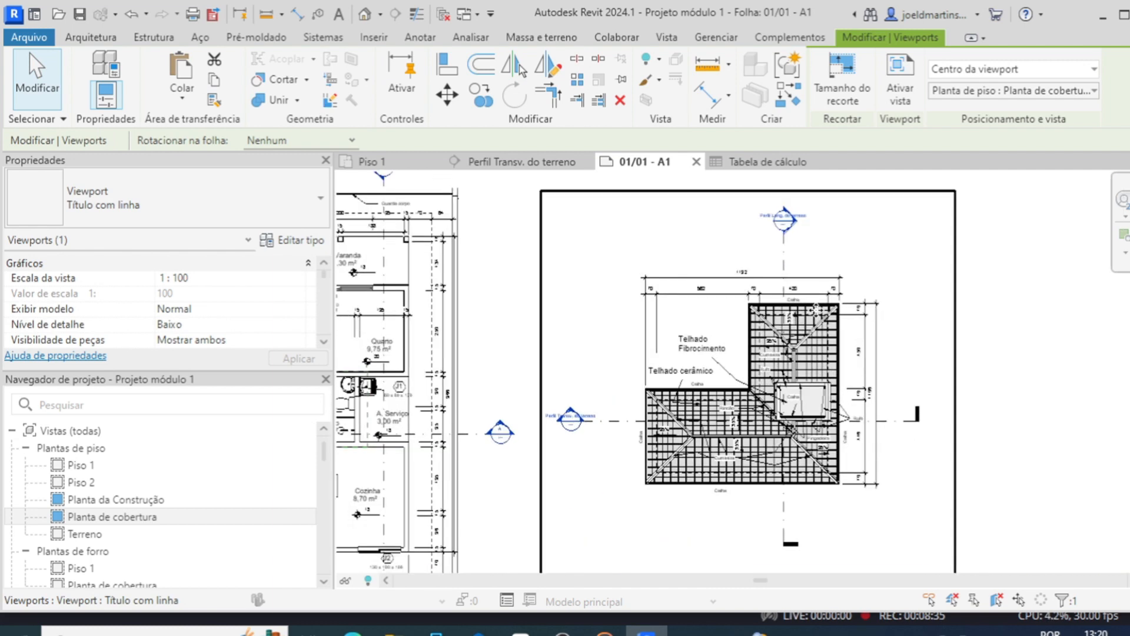
double_click(825, 255)
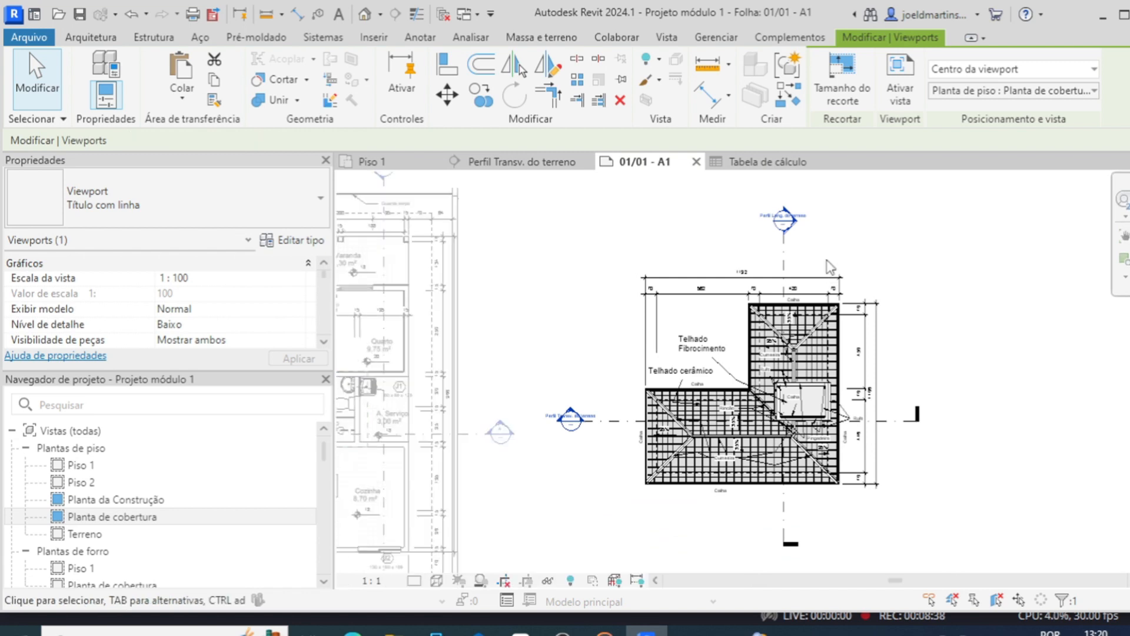
left_click(785, 258)
key("e")
key("h")
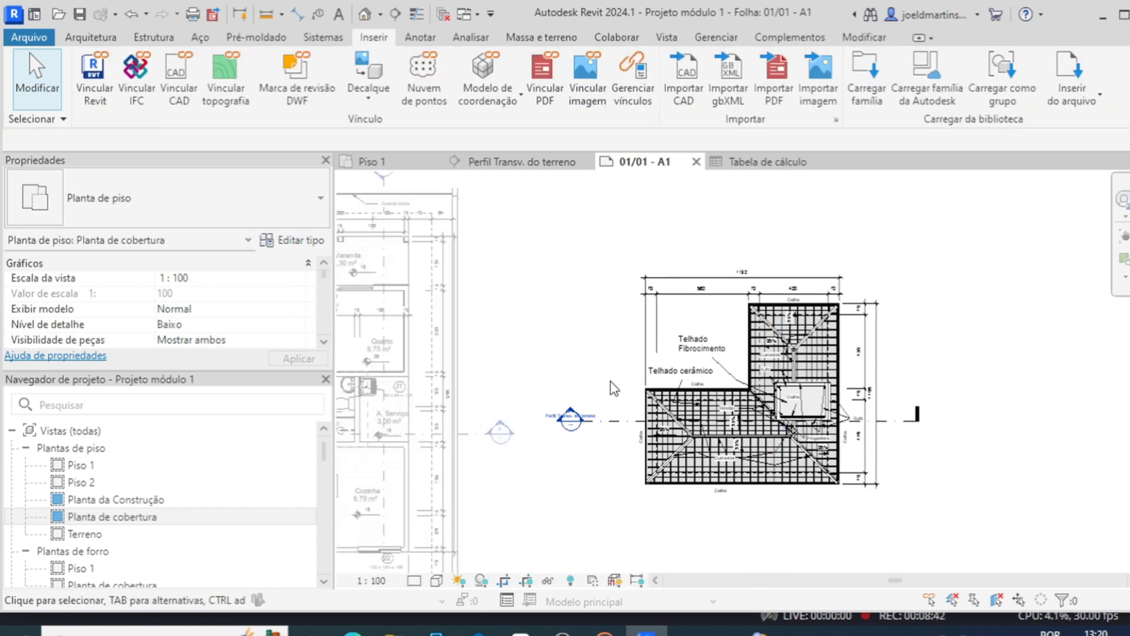
- Hide the Perfil Transv. do terreno section line in the Planta de cobertura view
left_click(612, 418)
key("e")
key("h")
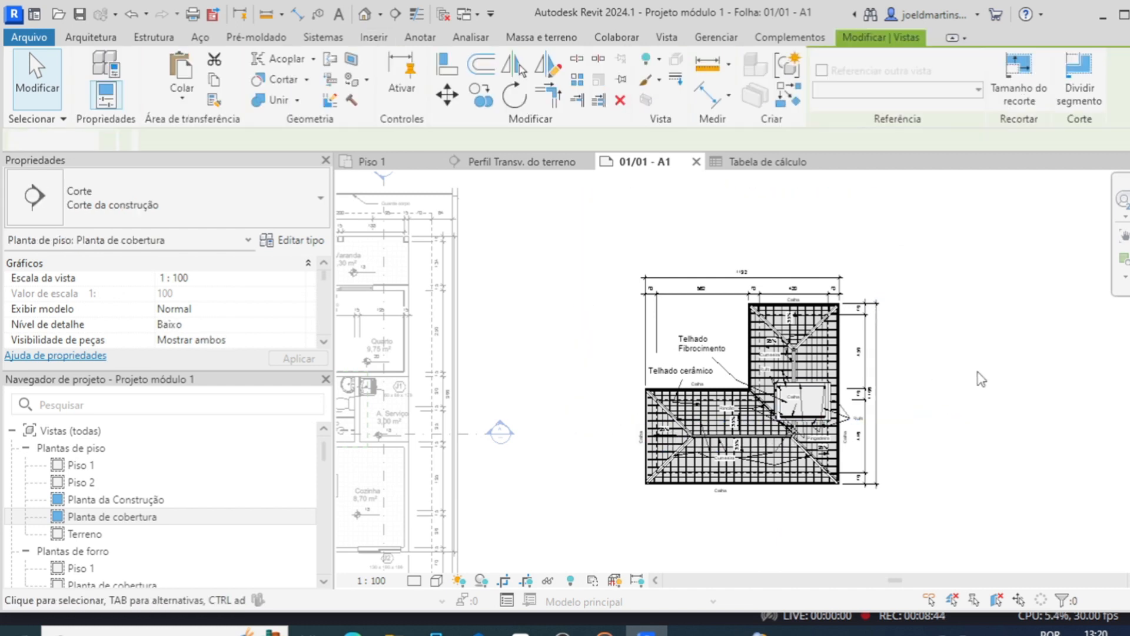
- Check the hidden elements in Planta de cobertura, restore the normal display and deactivate the viewport
left_click(571, 582)
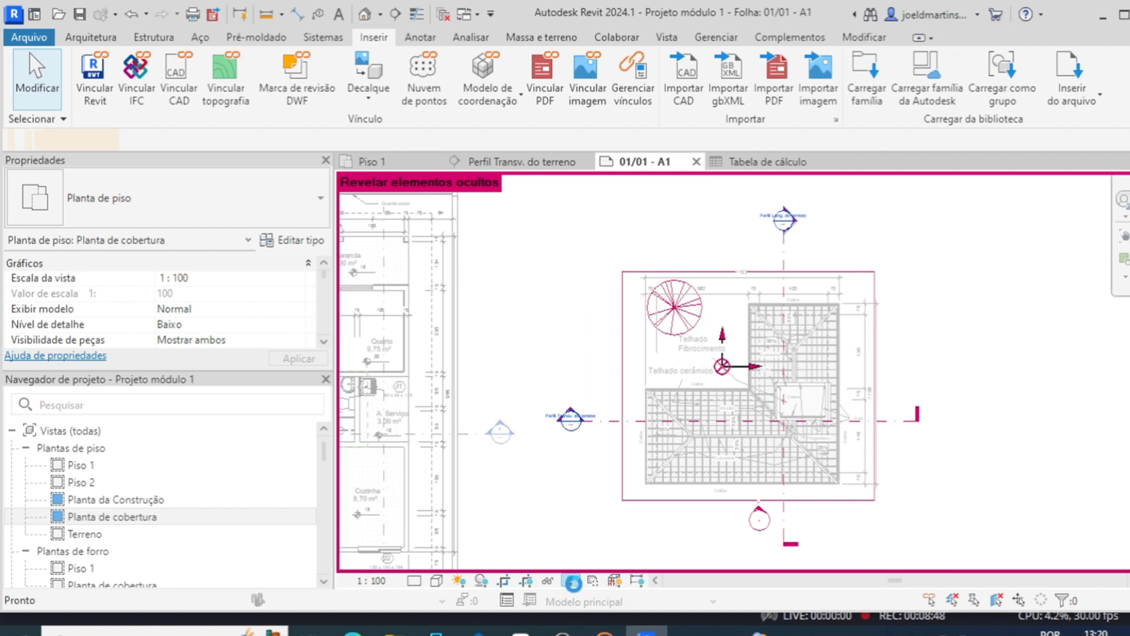
left_click(571, 582)
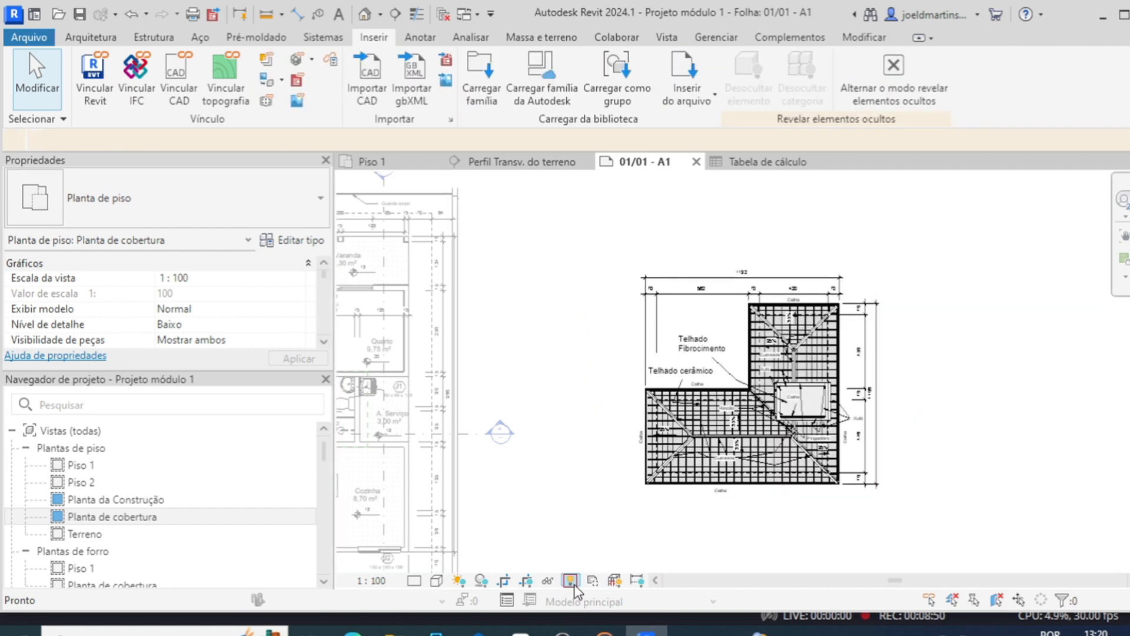
scroll(746, 247, "down", 2)
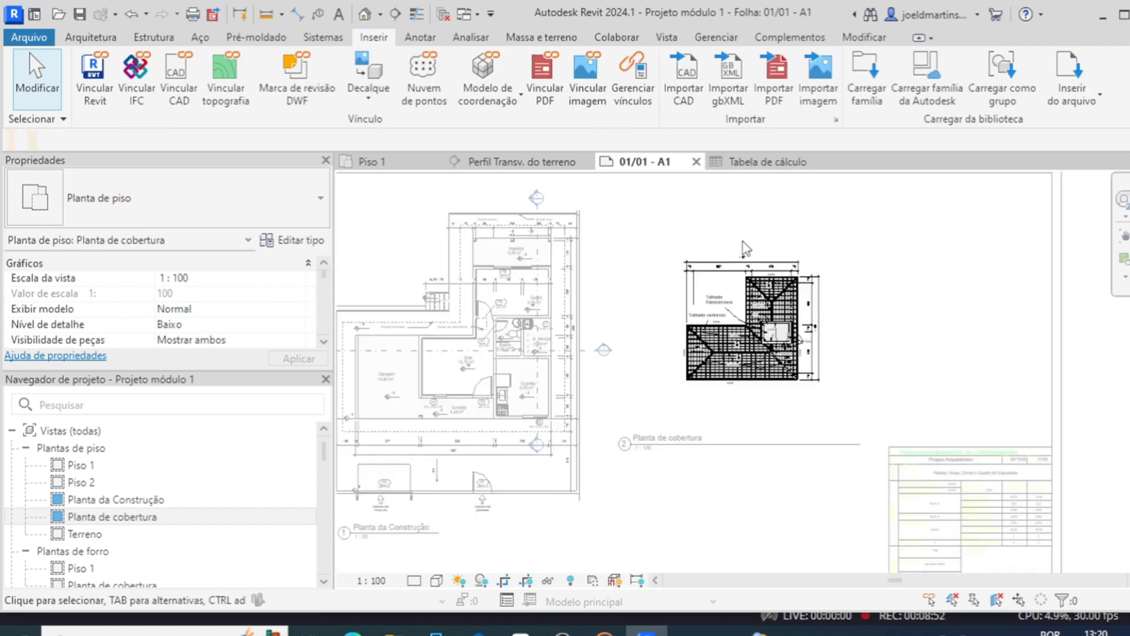
scroll(747, 247, "down", 1)
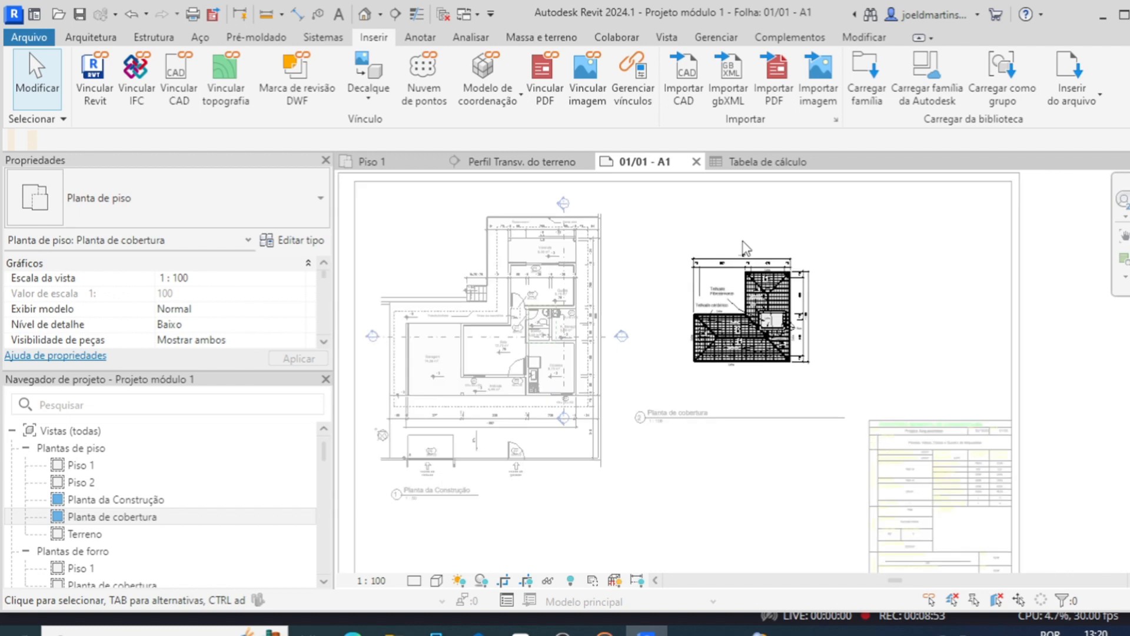
left_click(718, 474)
- Activate the Planta da Construção viewport and set horizontal section A to hide at scales coarser than 1 : 100
scroll(696, 430, "up", 4)
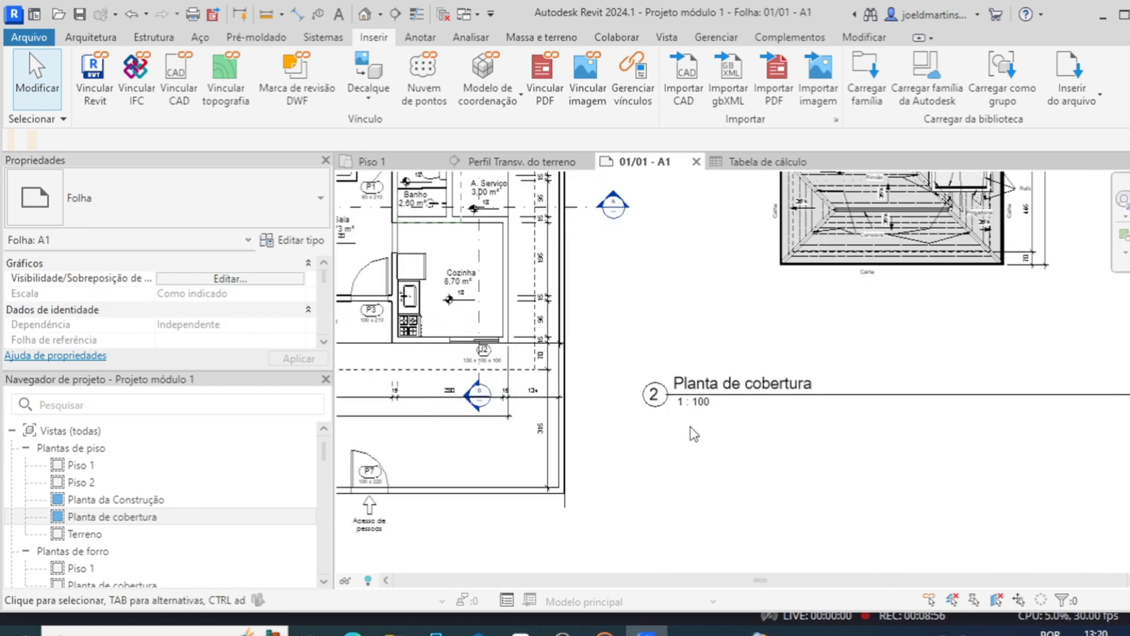
scroll(697, 429, "down", 4)
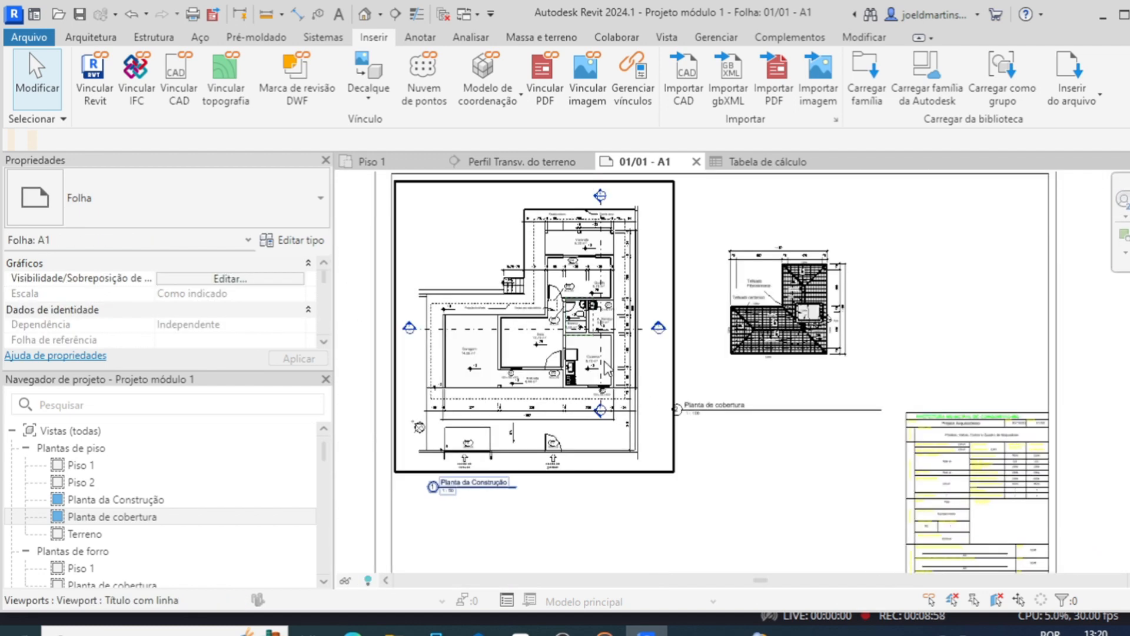
double_click(606, 369)
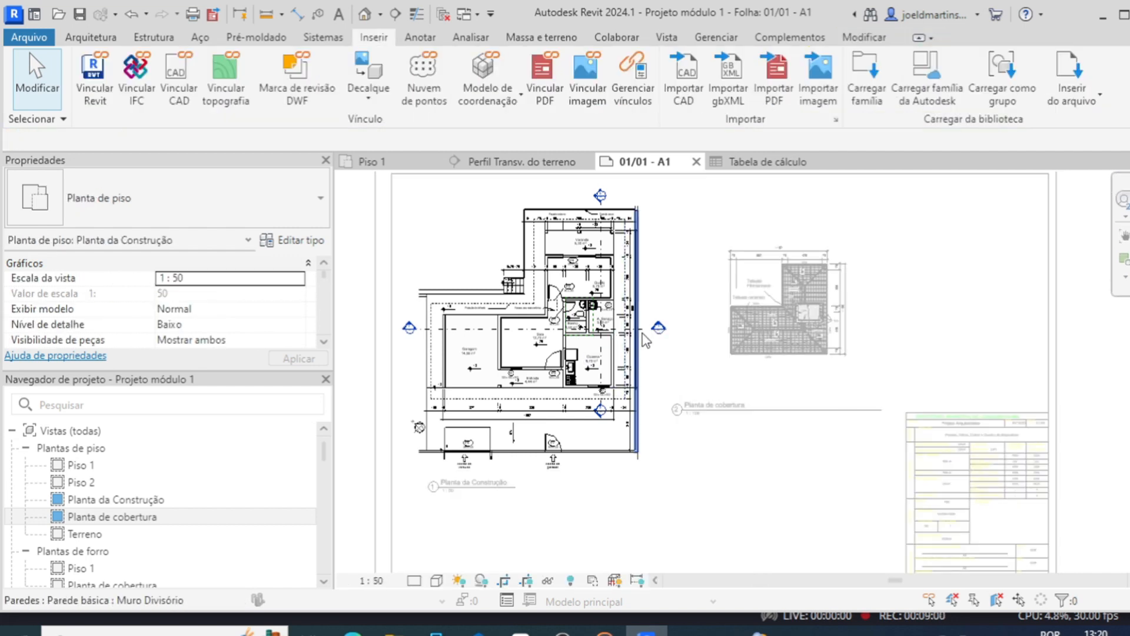
left_click(417, 329)
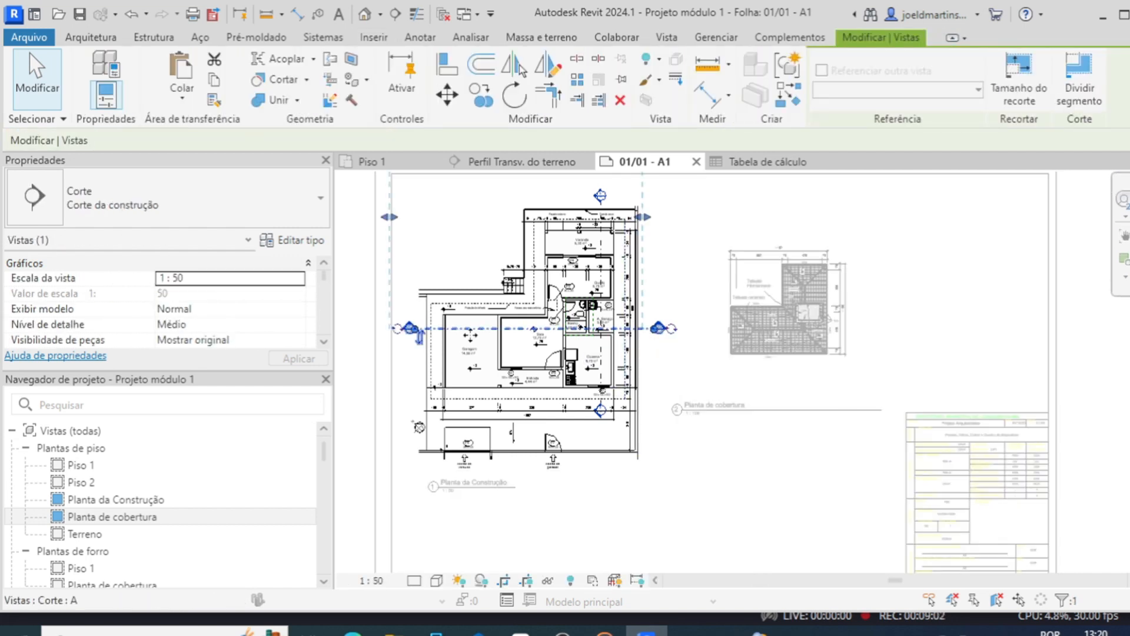
scroll(256, 320, "down", 2)
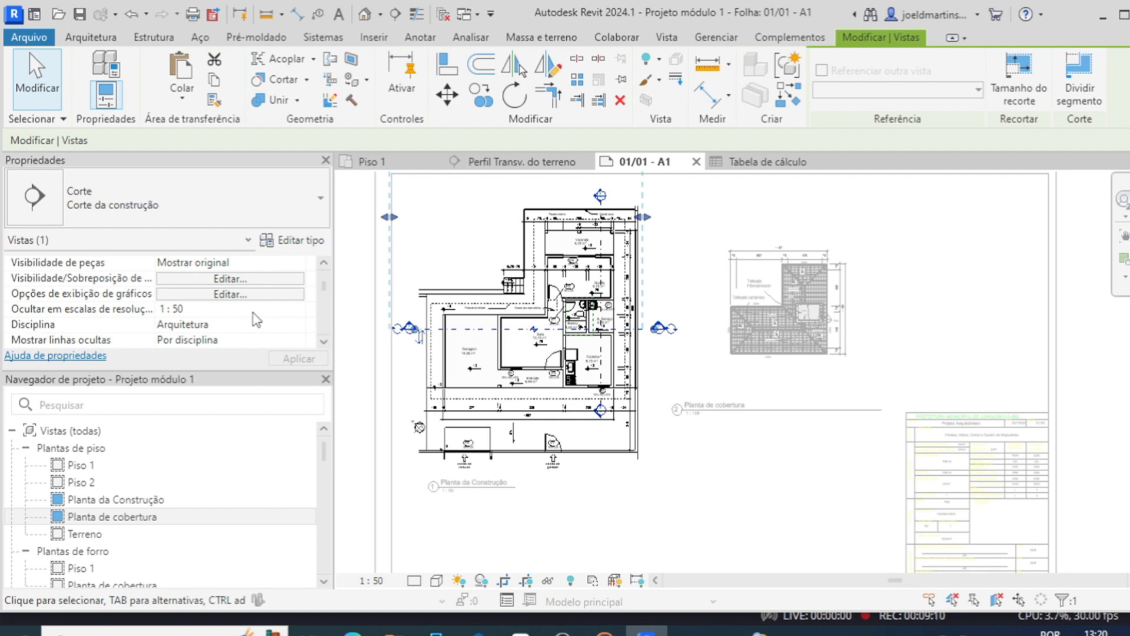
left_click(298, 309)
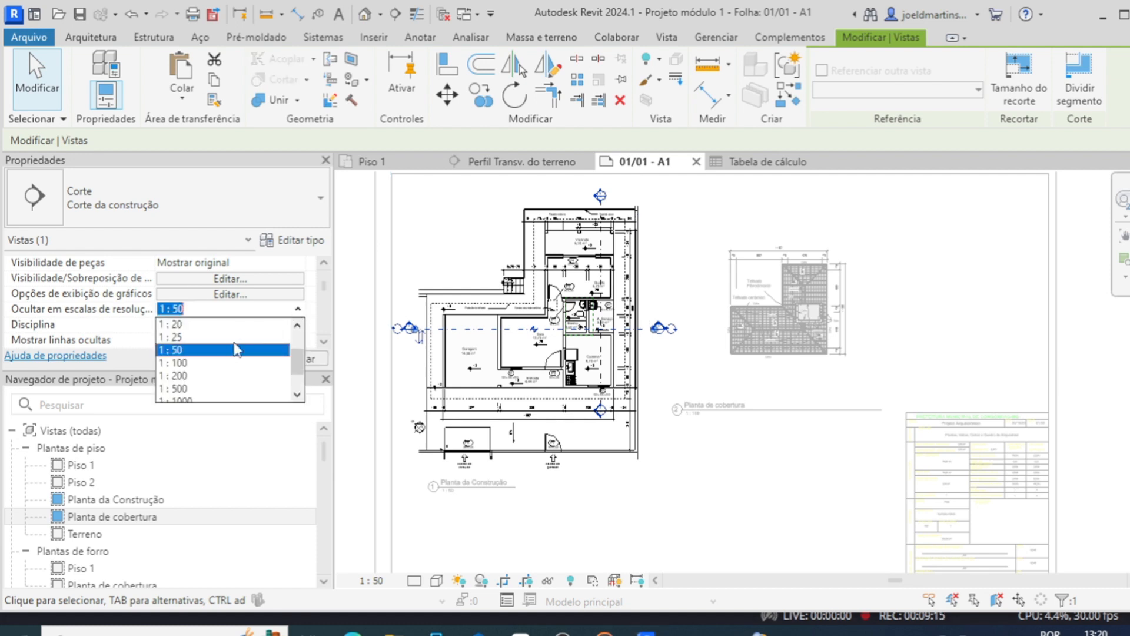
left_click(184, 363)
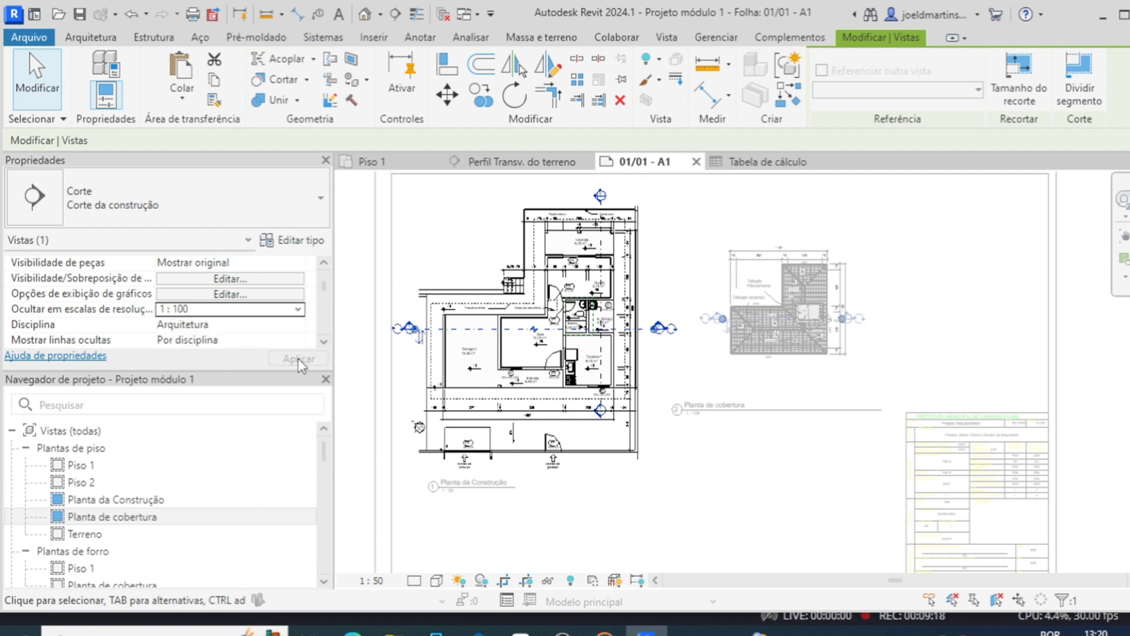
- Set the vertical section line in Planta da Construção to hide at scales coarser than 1 : 100
left_click(601, 241)
left_click(265, 308)
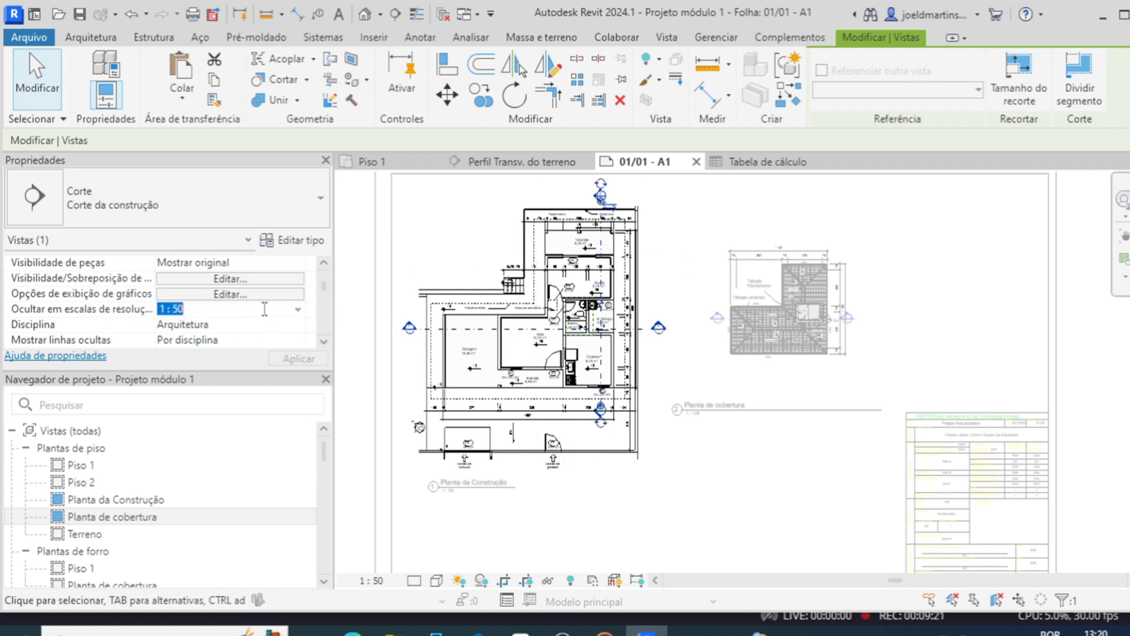
left_click(298, 308)
left_click(183, 400)
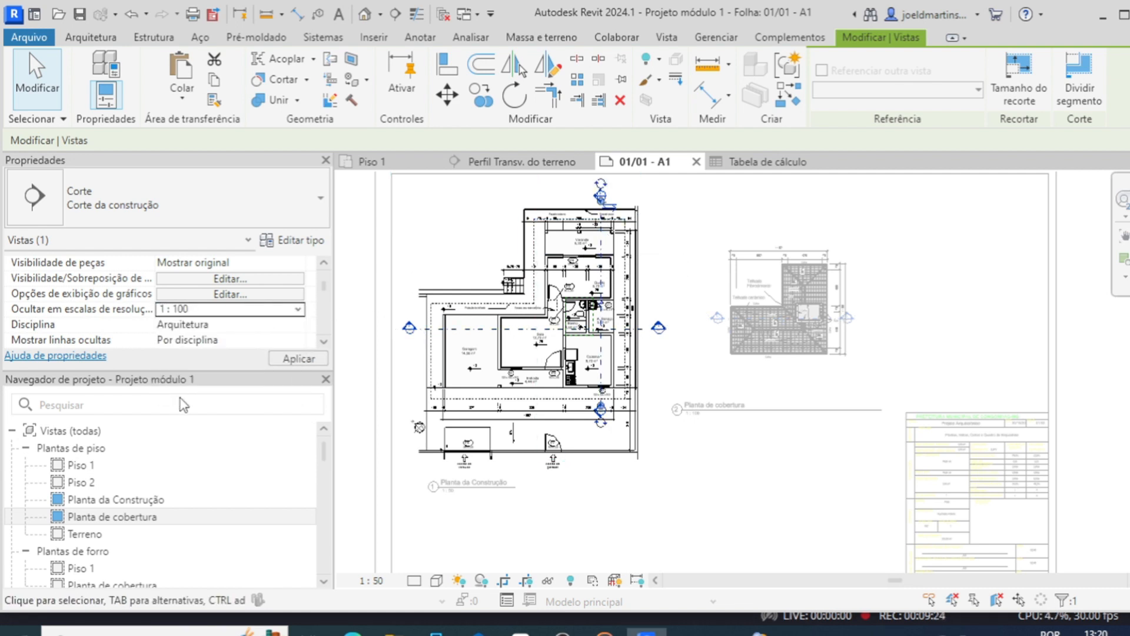
left_click(878, 323)
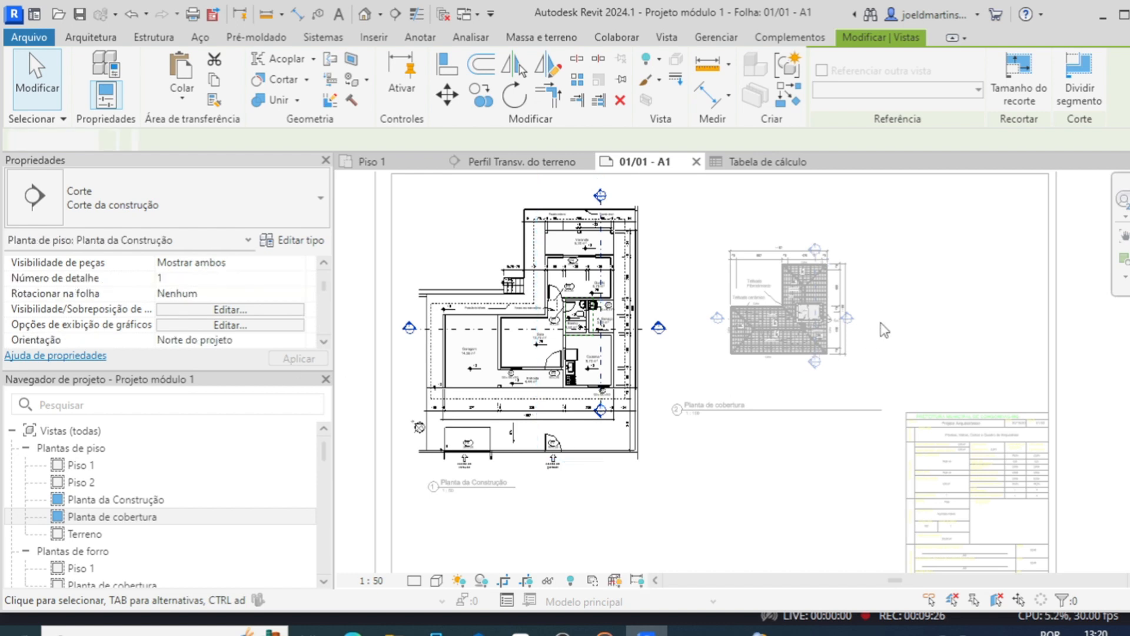
- Deactivate the Planta da Construção viewport and move the Planta de cobertura viewport to the sheet's upper-right corner
double_click(935, 306)
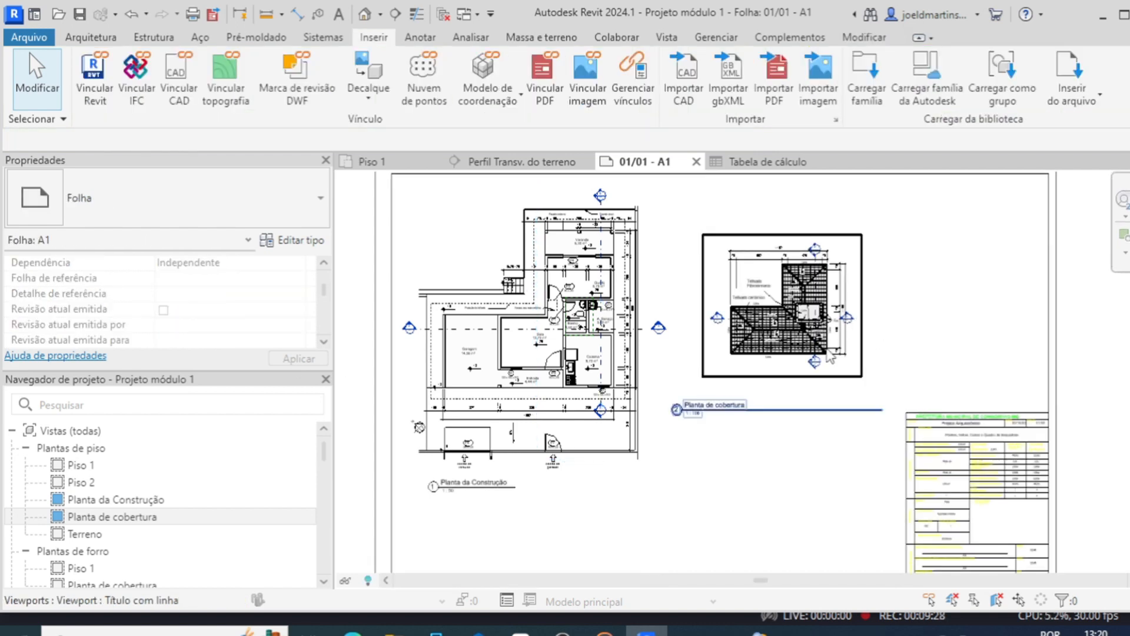
scroll(830, 356, "up", 2)
scroll(863, 277, "up", 2)
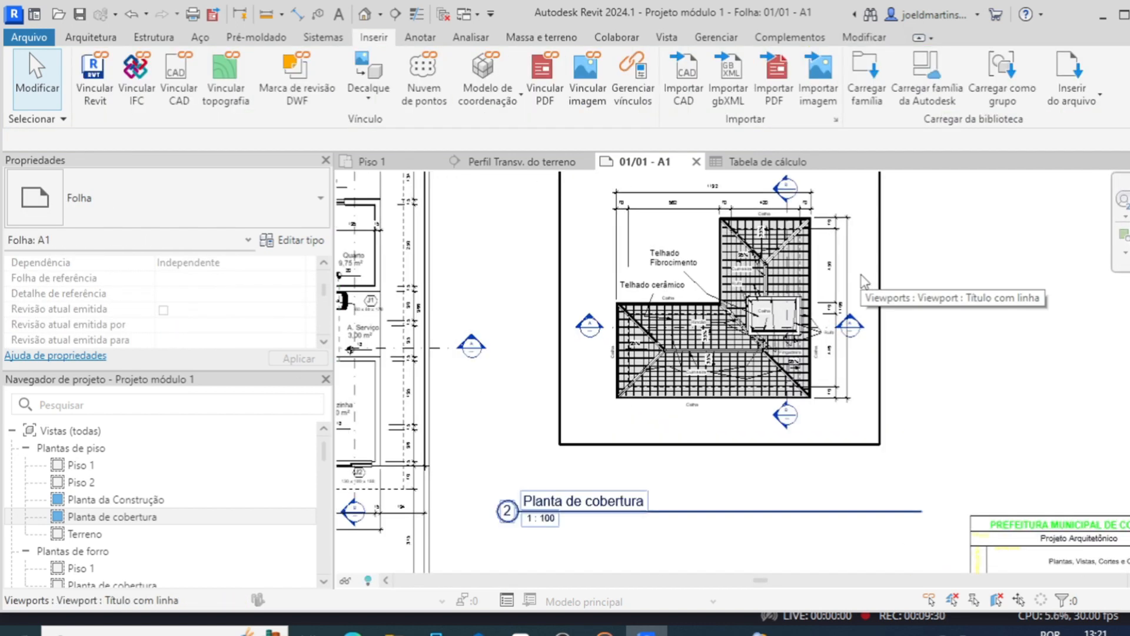
scroll(861, 276, "up", 3)
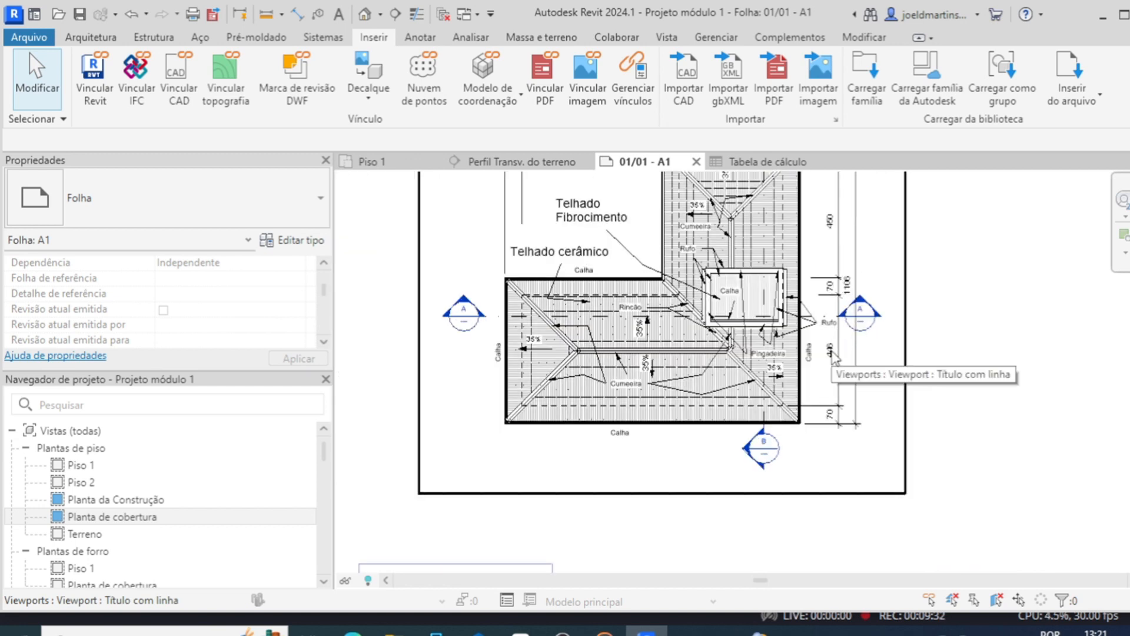
scroll(835, 356, "down", 3)
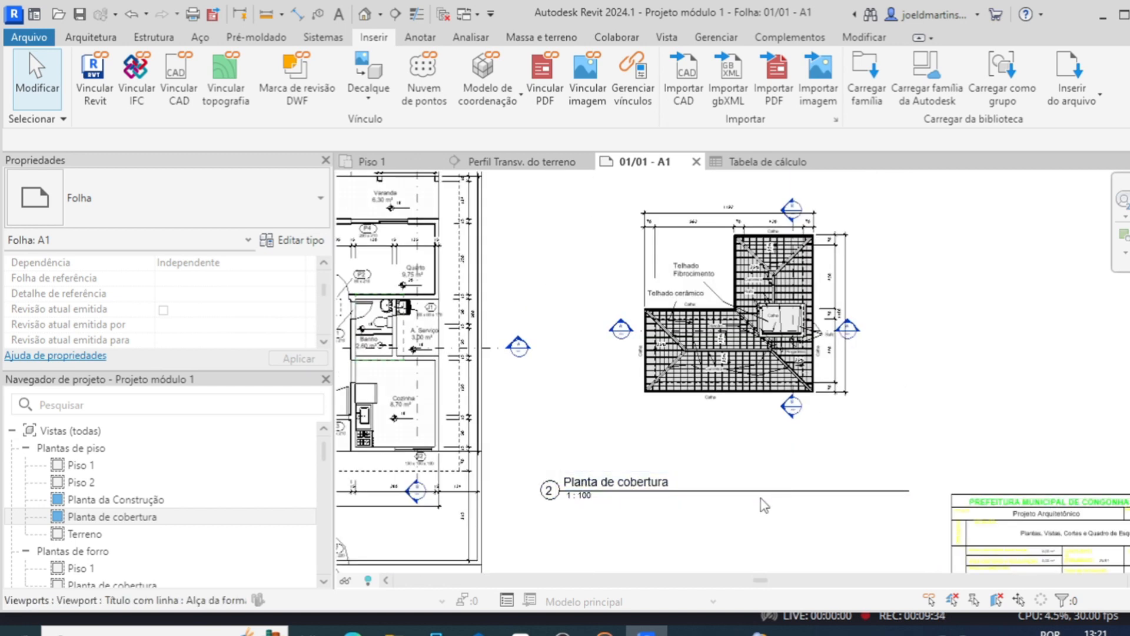
left_click(781, 418)
scroll(778, 377, "down", 2)
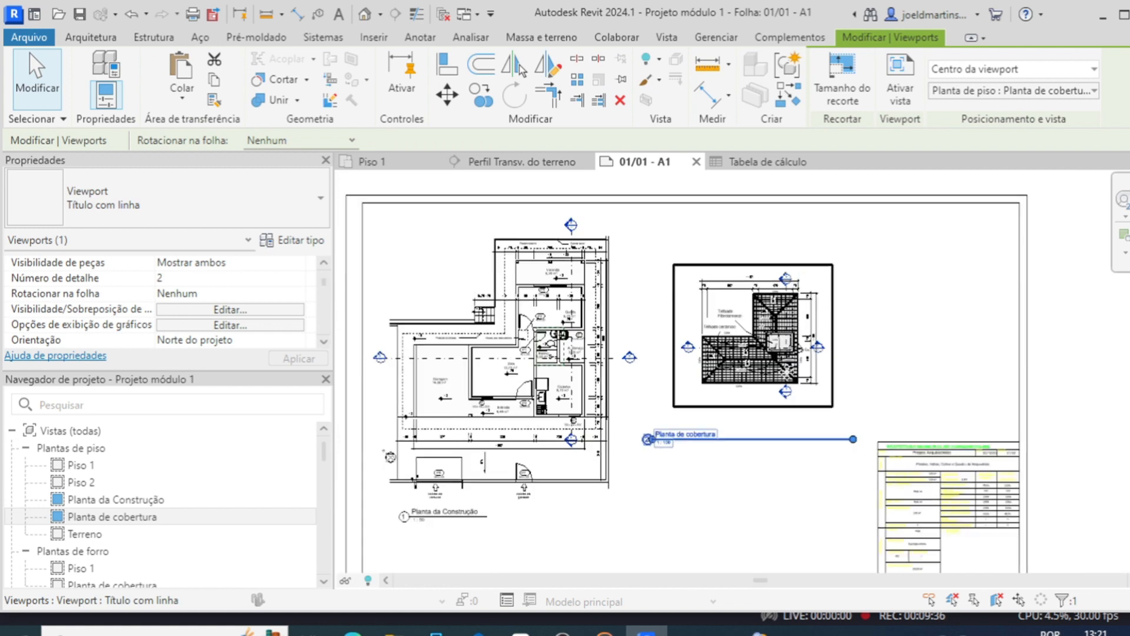
left_click_drag(788, 377, 1001, 293)
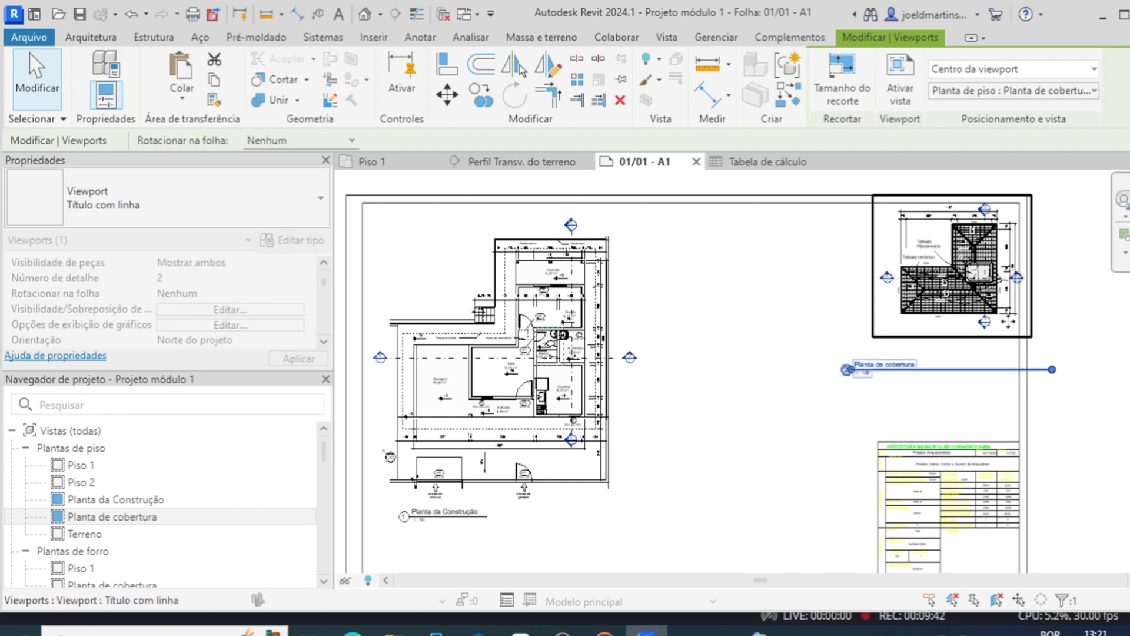
- Move the Planta de cobertura view title up so it sits directly beneath the roof plan
left_click(1067, 342)
left_click_drag(983, 370, 1023, 331)
left_click(1072, 371)
left_click(1084, 331)
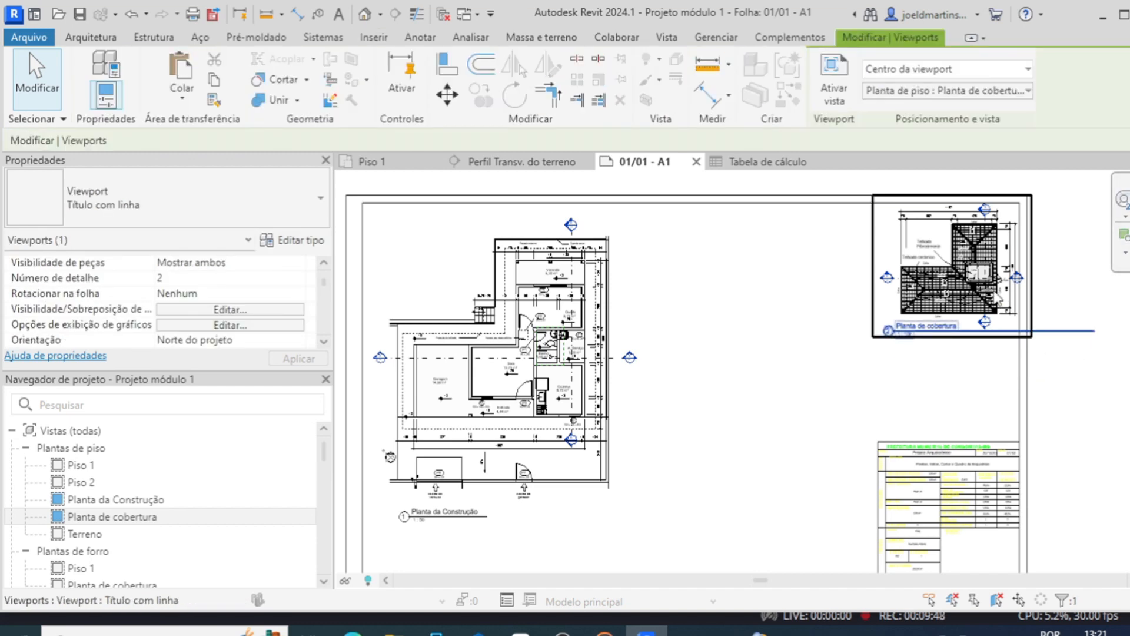
- Shorten the Planta de cobertura title line to slightly more than the width of its text
left_click(967, 335)
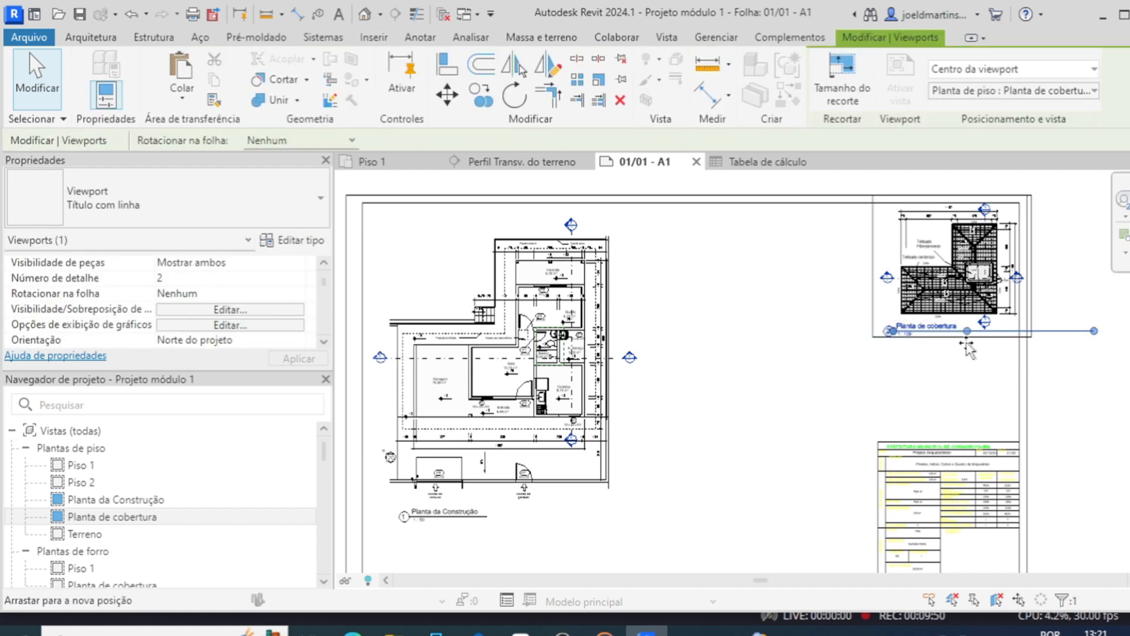
left_click(812, 366)
scroll(882, 342, "up", 2)
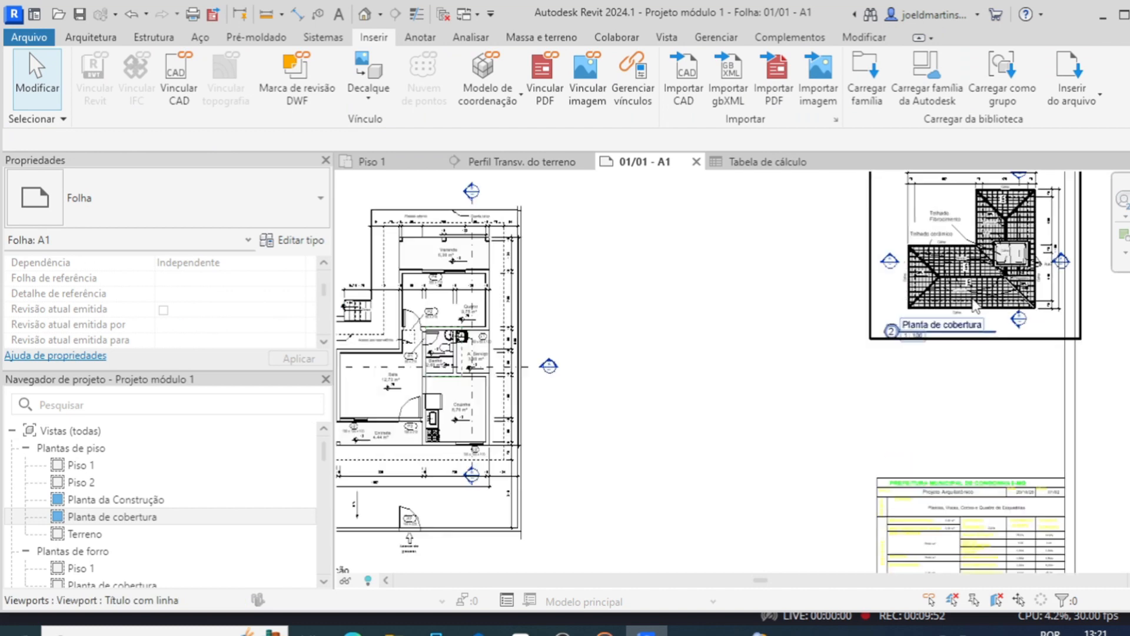
scroll(972, 299, "up", 1)
middle_click_drag(818, 406, 603, 537)
scroll(812, 368, "up", 2)
left_click_drag(812, 368, 758, 367)
- Nudge the Planta de cobertura viewport slightly down, away from the sheet's upper border
scroll(758, 367, "down", 2)
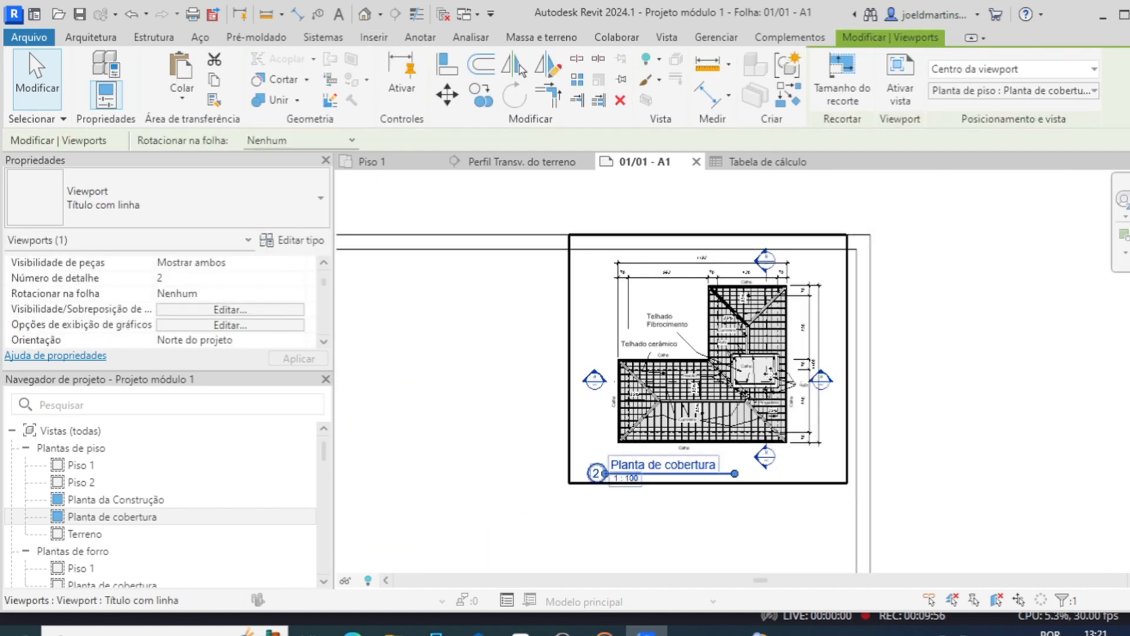
left_click_drag(772, 393, 772, 414)
left_click(954, 403)
- Move the Planta da Construção viewport slightly right and down to free space along the sheet's left border
scroll(847, 454, "down", 2)
middle_click_drag(848, 454, 993, 371)
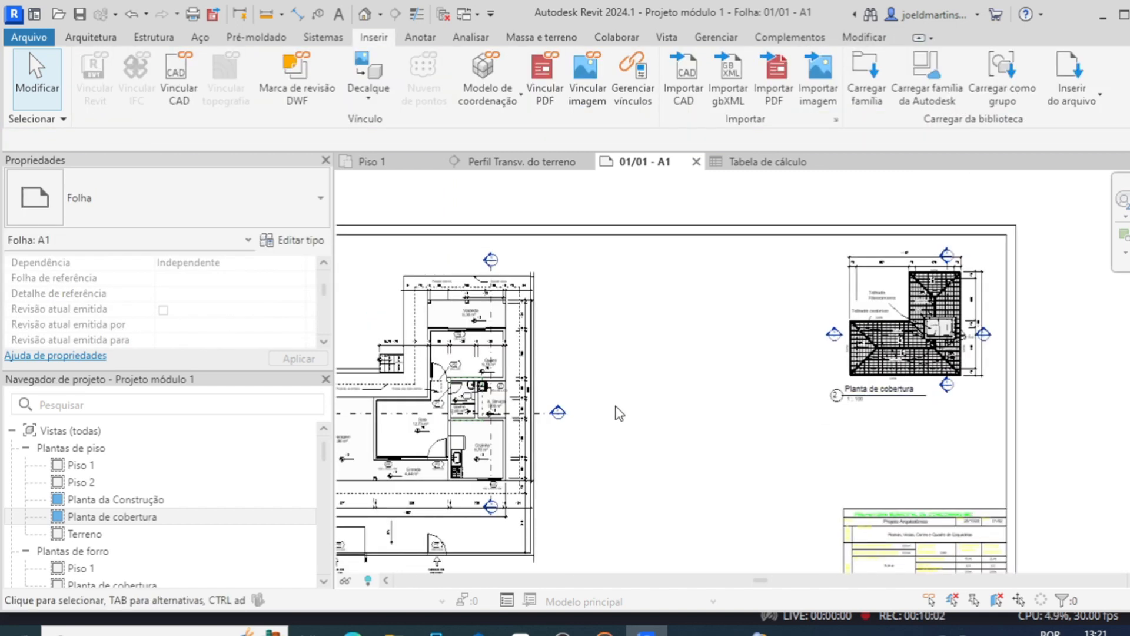
scroll(617, 413, "down", 1)
middle_click_drag(646, 411, 740, 374)
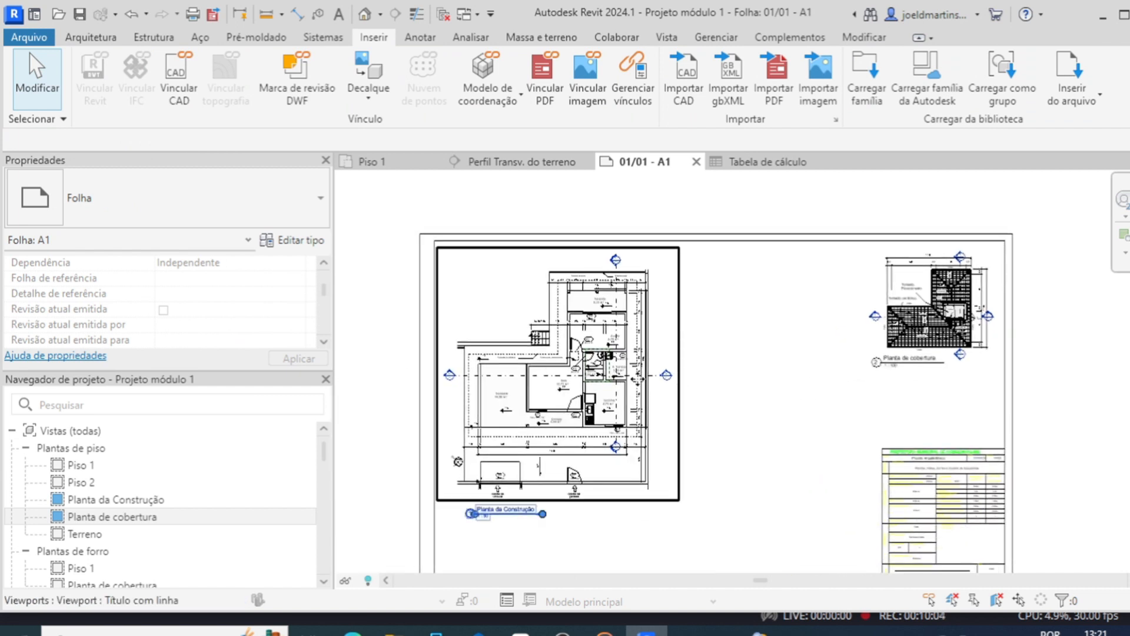
left_click_drag(621, 377, 667, 385)
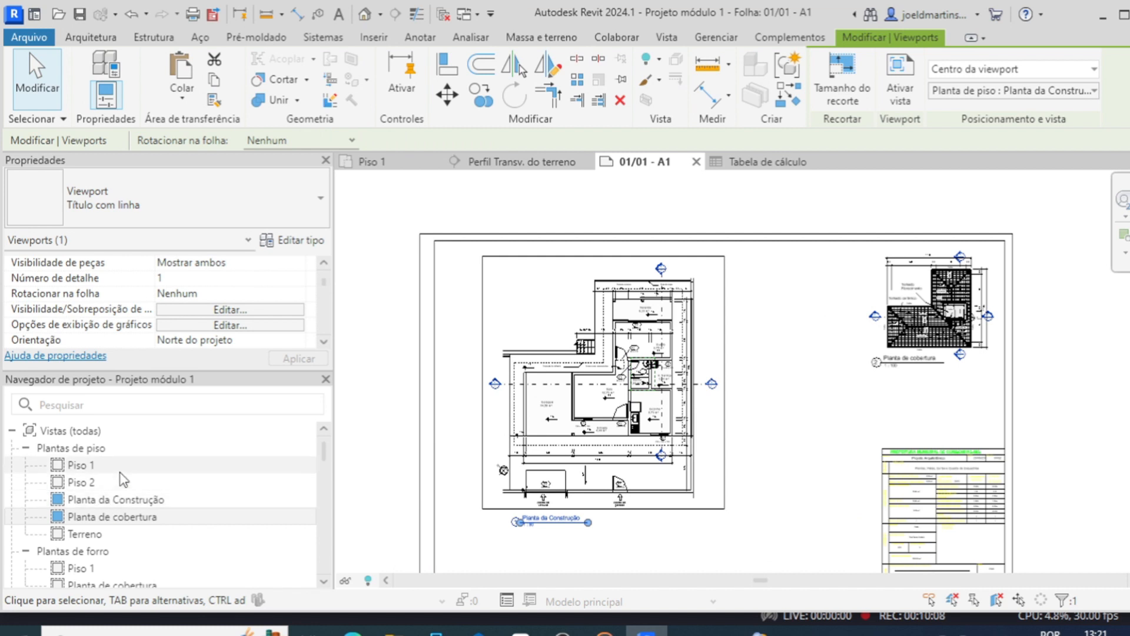
- Place the Janelas schedule from Quadro de Esquadrias in the upper-left corner of the sheet
scroll(150, 484, "down", 5)
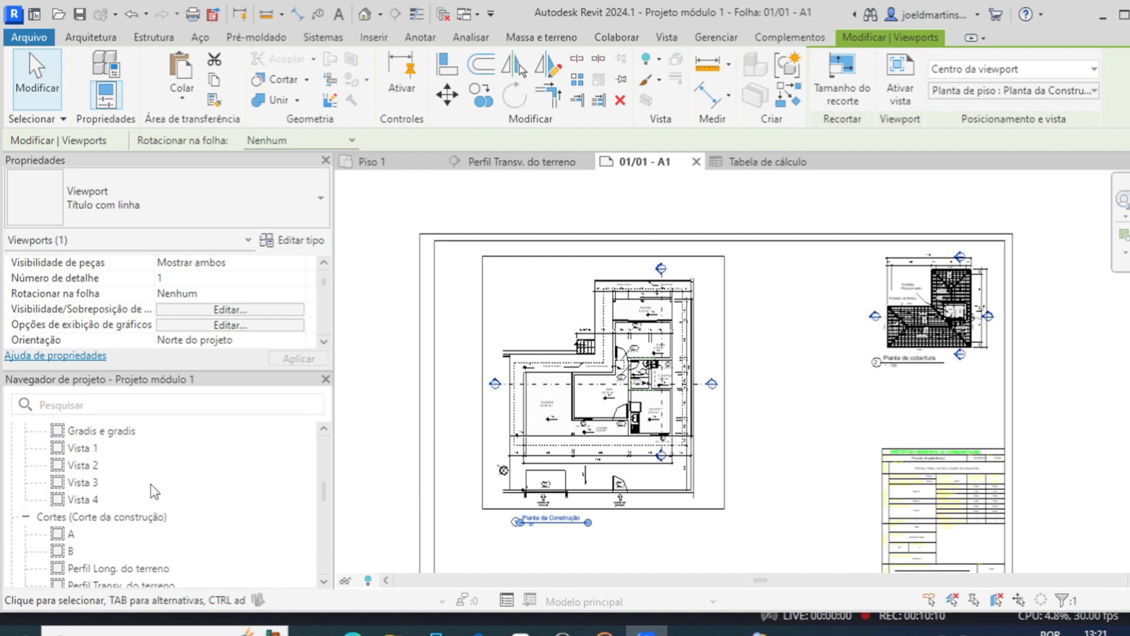
scroll(155, 491, "down", 4)
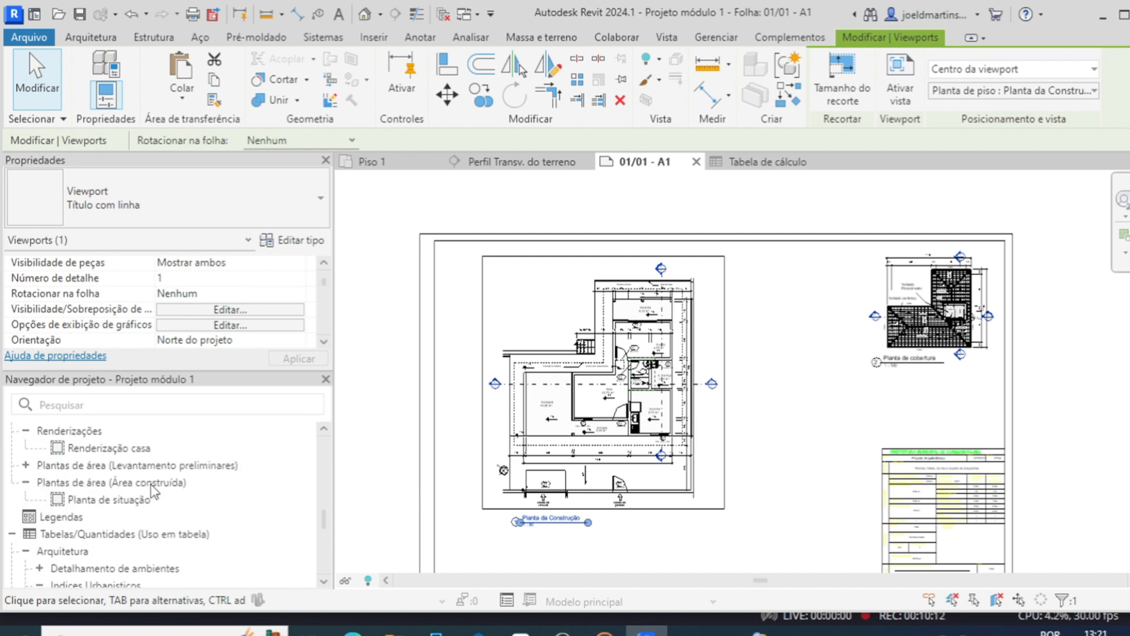
scroll(147, 535, "down", 5)
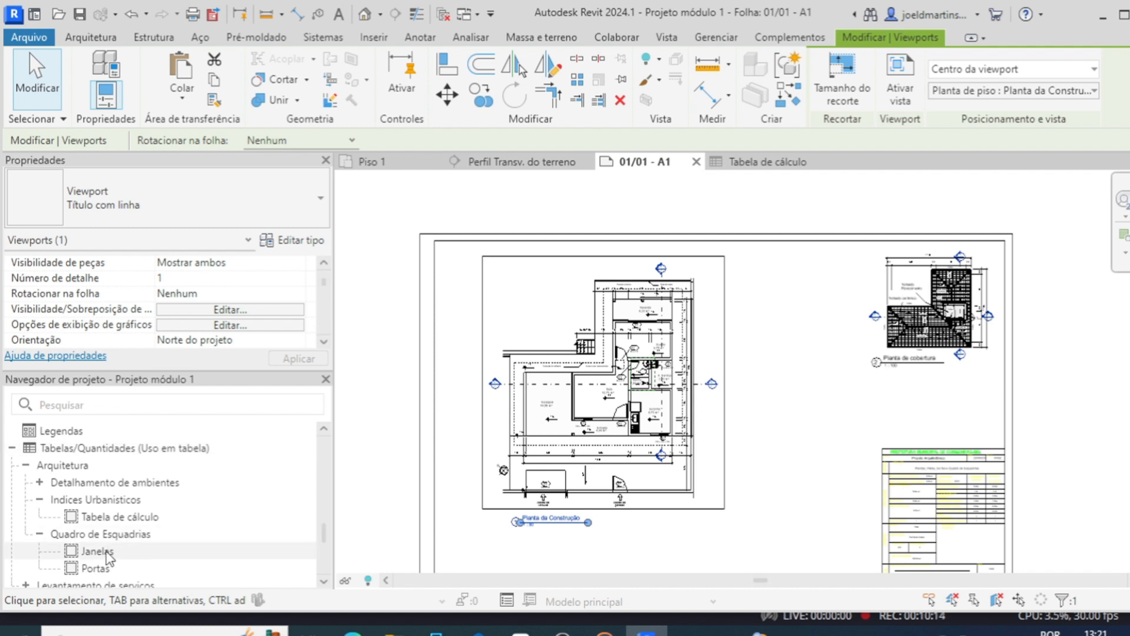
left_click_drag(217, 525, 458, 357)
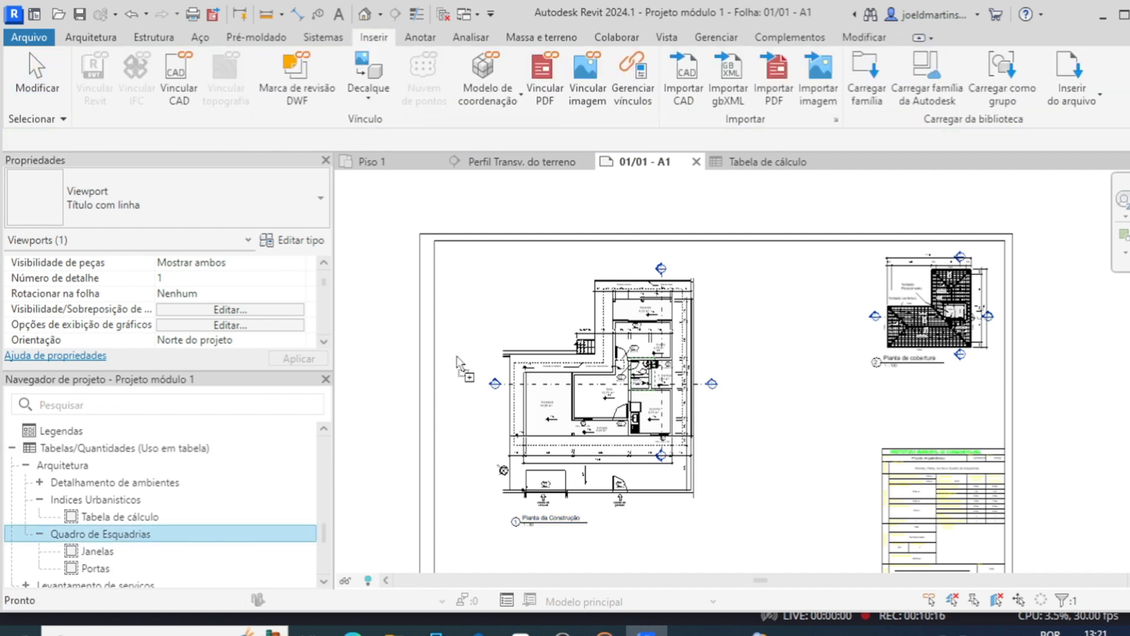
left_click_drag(497, 309, 497, 310)
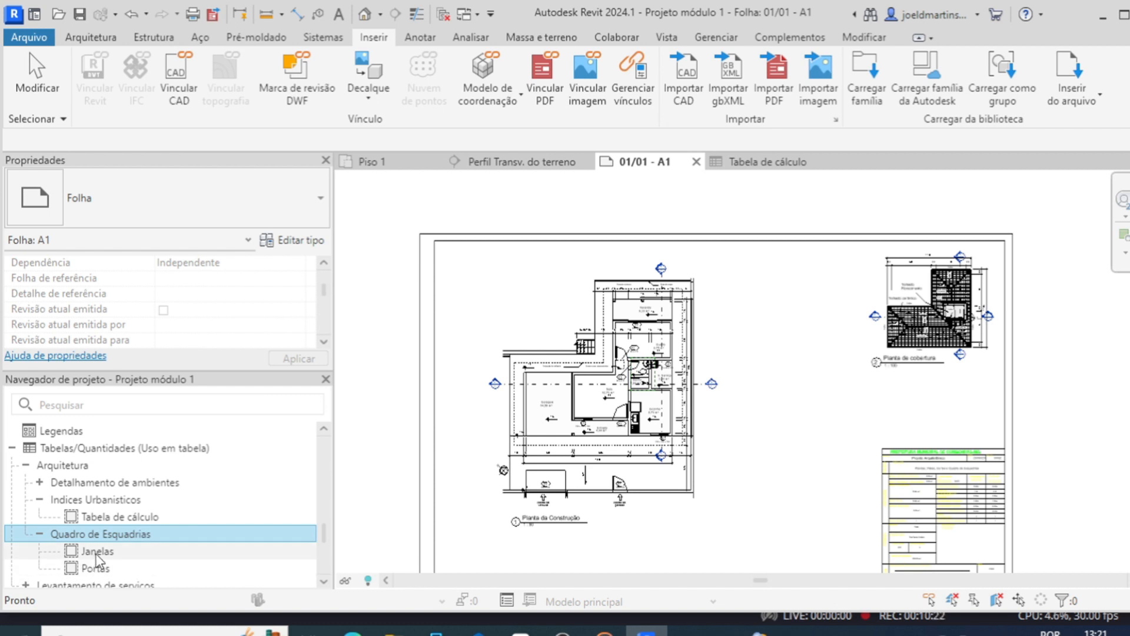
left_click_drag(103, 549, 474, 309)
left_click(519, 301)
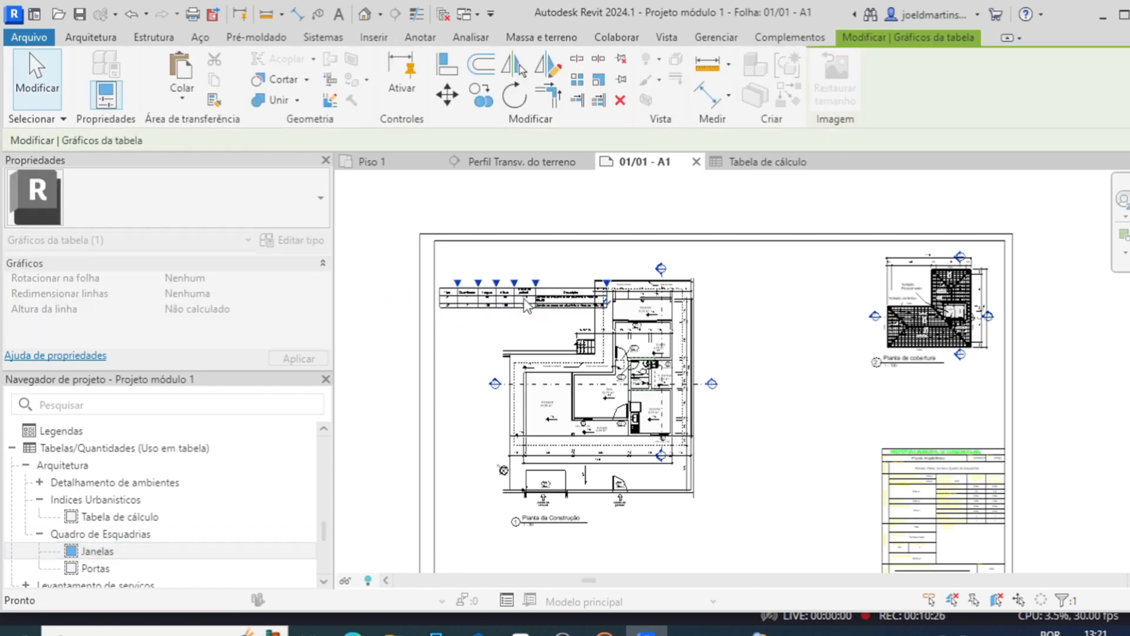
- Place the Portas schedule on the sheet directly above the Janelas schedule, aligned with its left edge
left_click(95, 568)
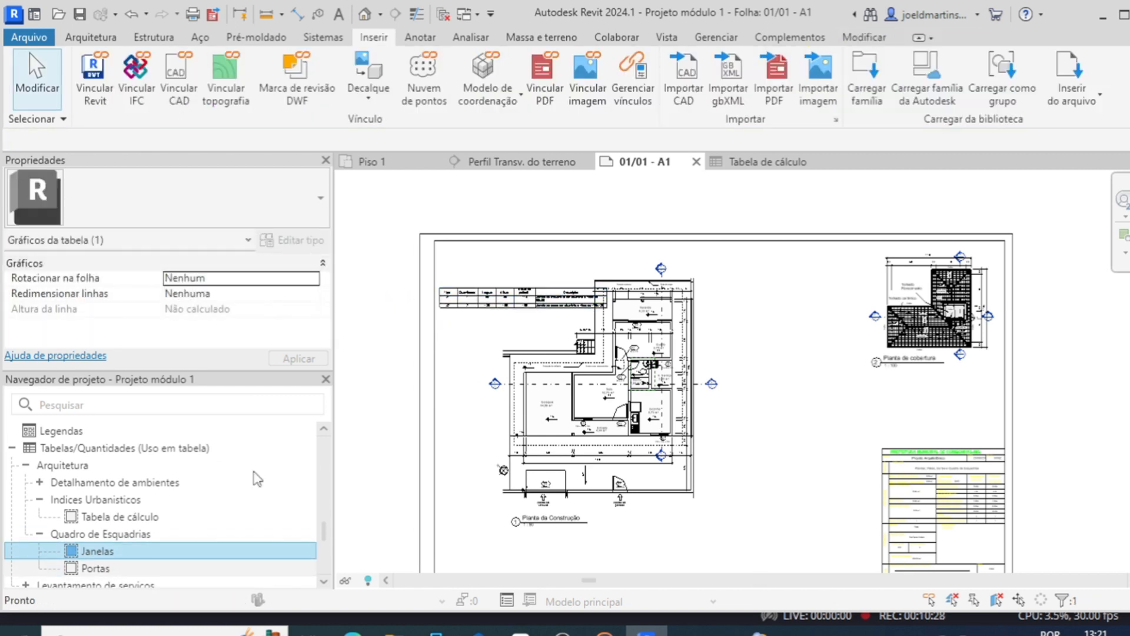
left_click_drag(529, 275, 528, 273)
scroll(529, 273, "up", 4)
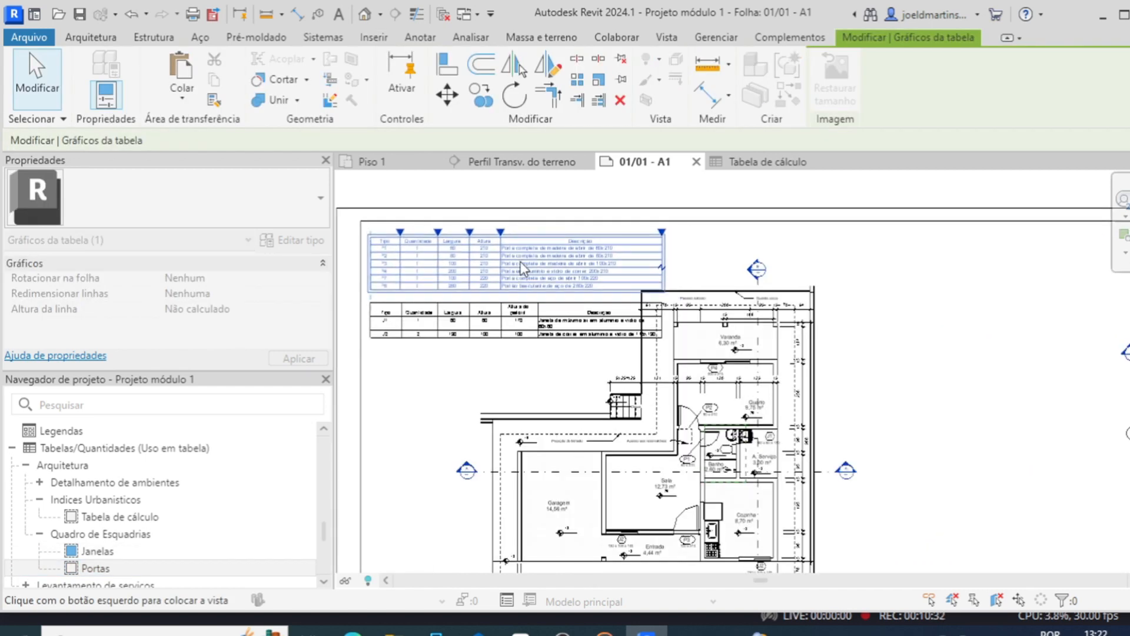
left_click(511, 271)
- Move the Planta da Construção viewport further right so its drawing clears the Portas and Janelas schedules
scroll(581, 334, "up", 2)
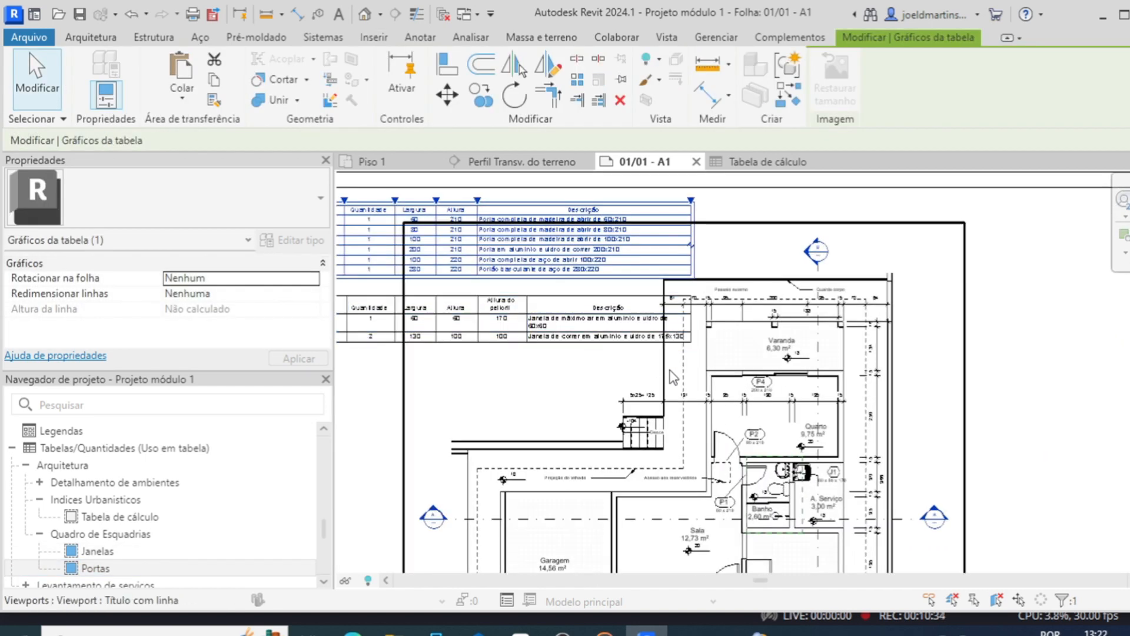
middle_click_drag(614, 373, 654, 402)
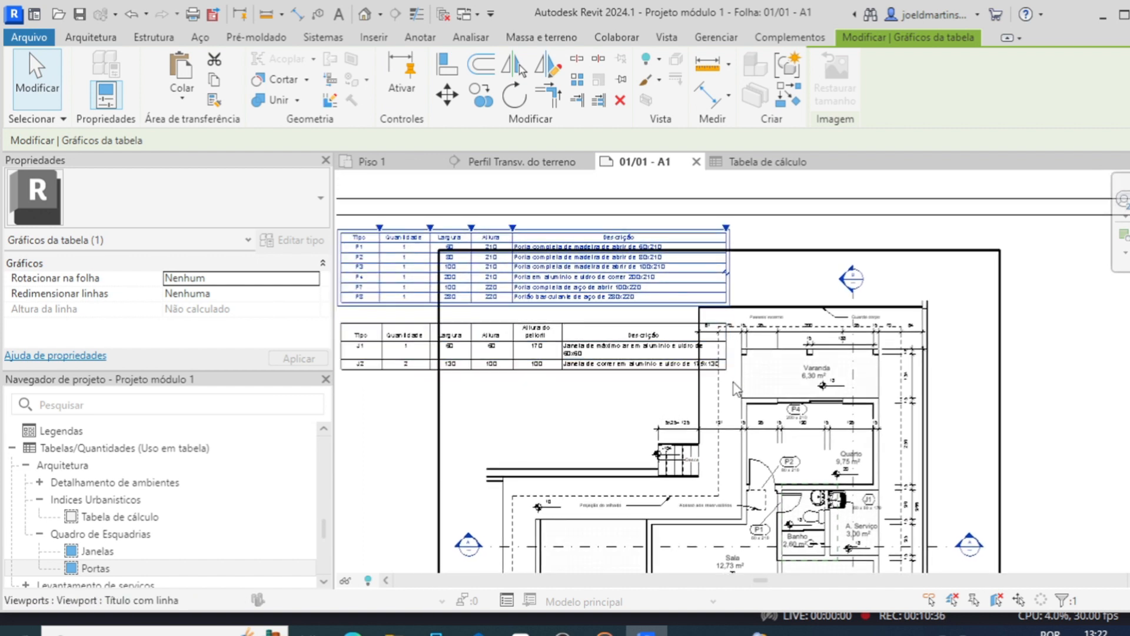
left_click(753, 387)
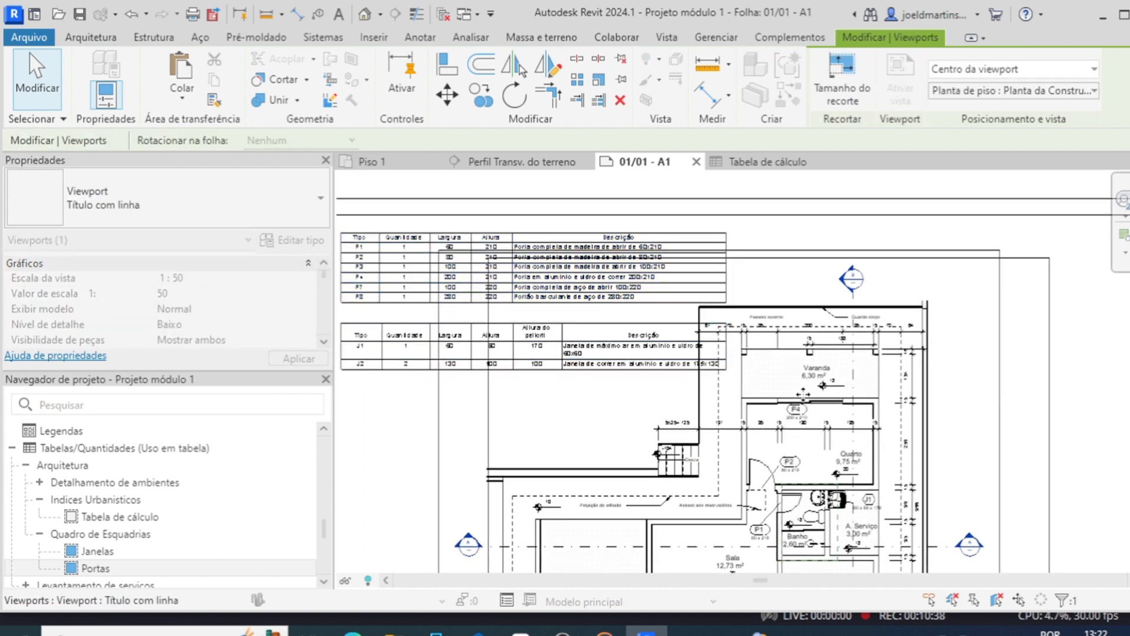
left_click_drag(753, 387, 804, 394)
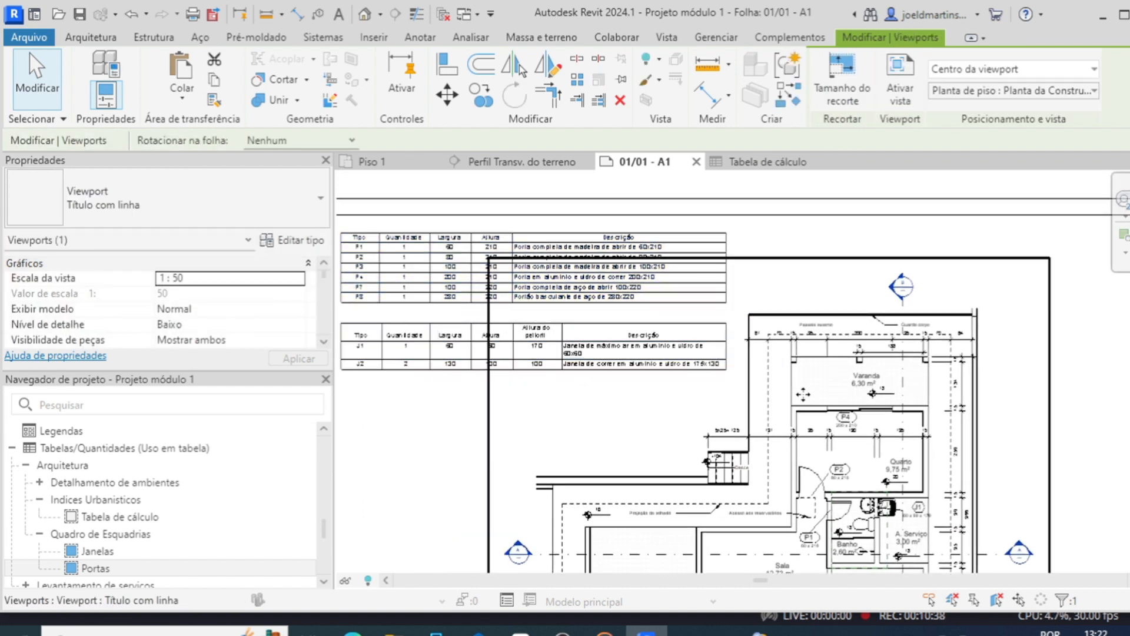
- Narrow the Descrição columns of the Portas and Janelas schedules to nearly the same right edge
left_click(726, 243)
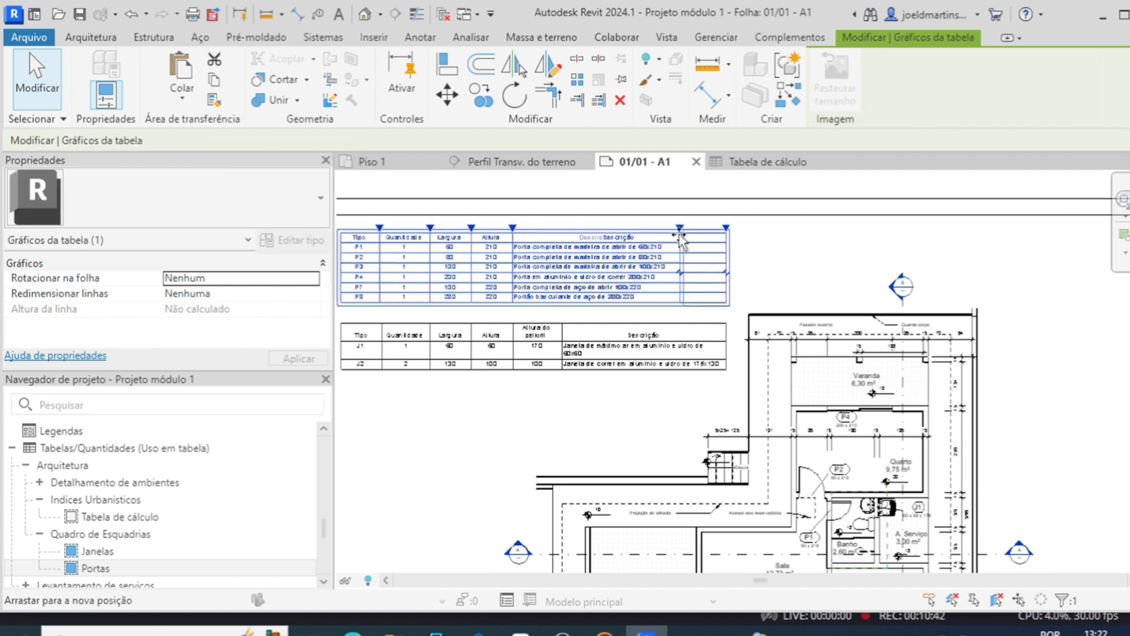
left_click(729, 321)
left_click_drag(726, 319, 680, 318)
left_click(691, 307)
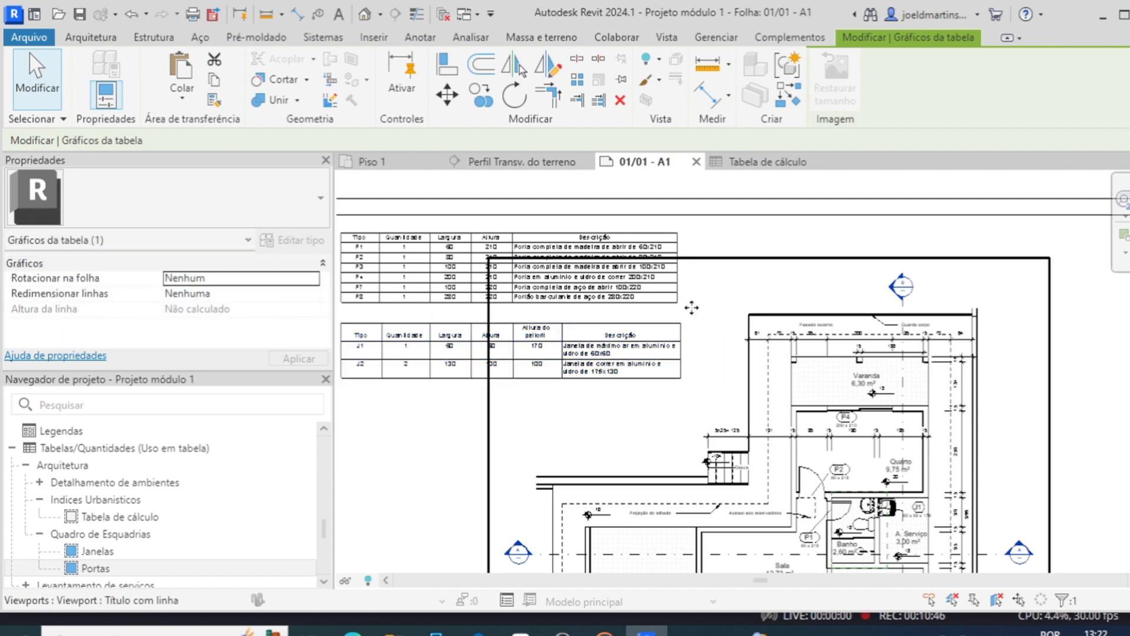
- Try the Janelas schedule closer beneath the Portas schedule, and move it back down to leave a wider gap
scroll(444, 456, "up", 2)
middle_click_drag(445, 457, 496, 525)
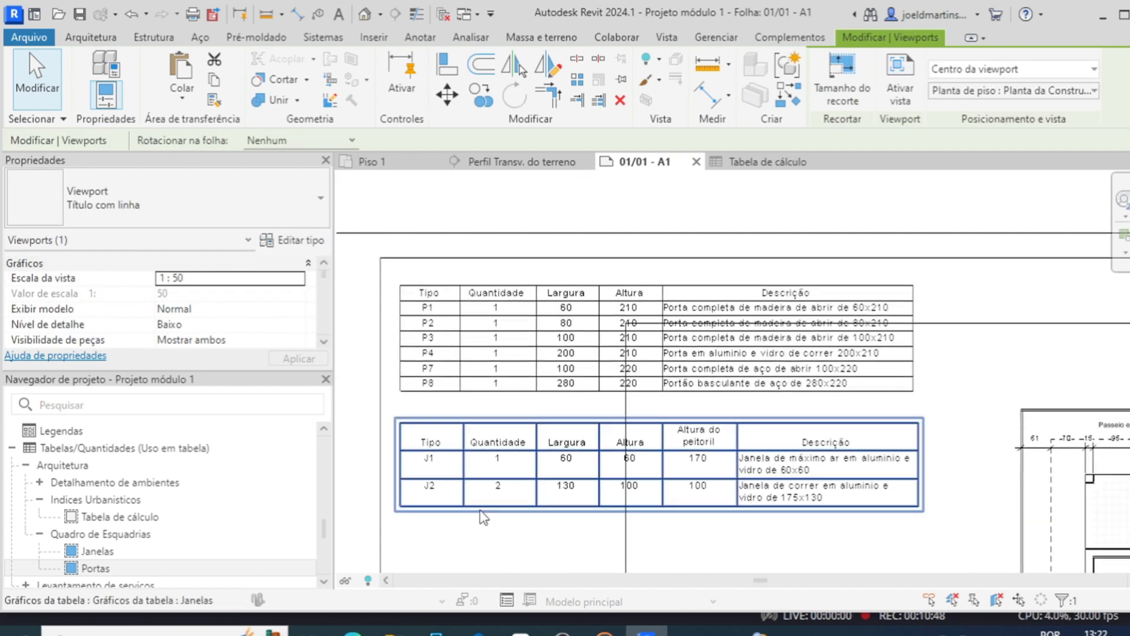
left_click(476, 495)
left_click_drag(477, 487, 477, 470)
left_click(531, 527)
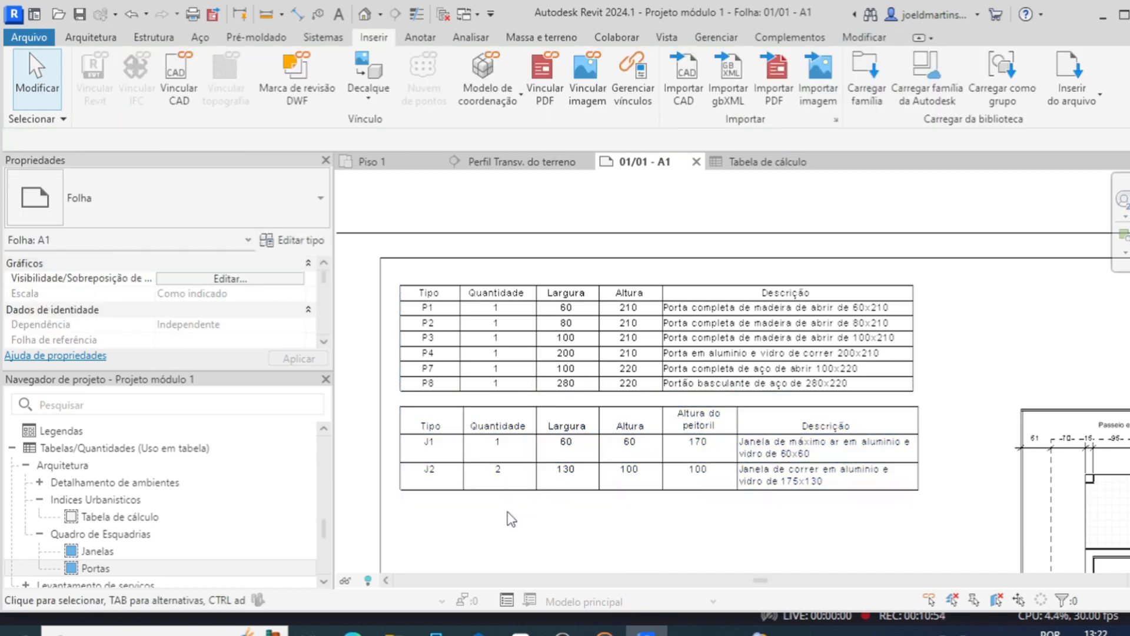
left_click(574, 475)
left_click_drag(573, 475, 574, 492)
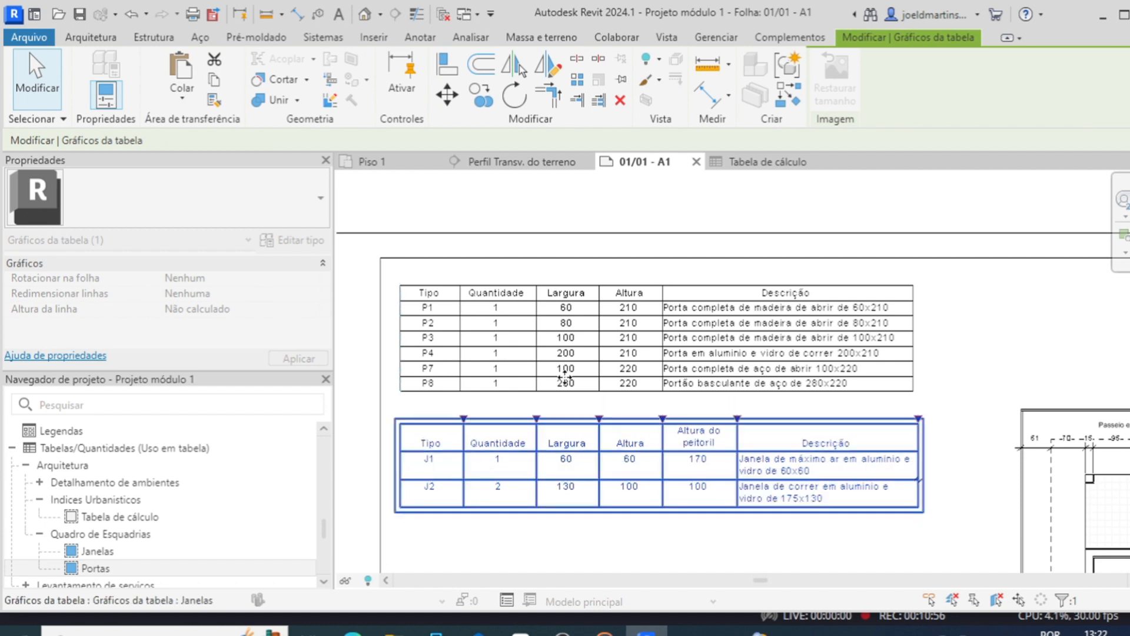
- Add the heading text QUADRO DE ESQUADRIAS centred above the Portas schedule
left_click(340, 13)
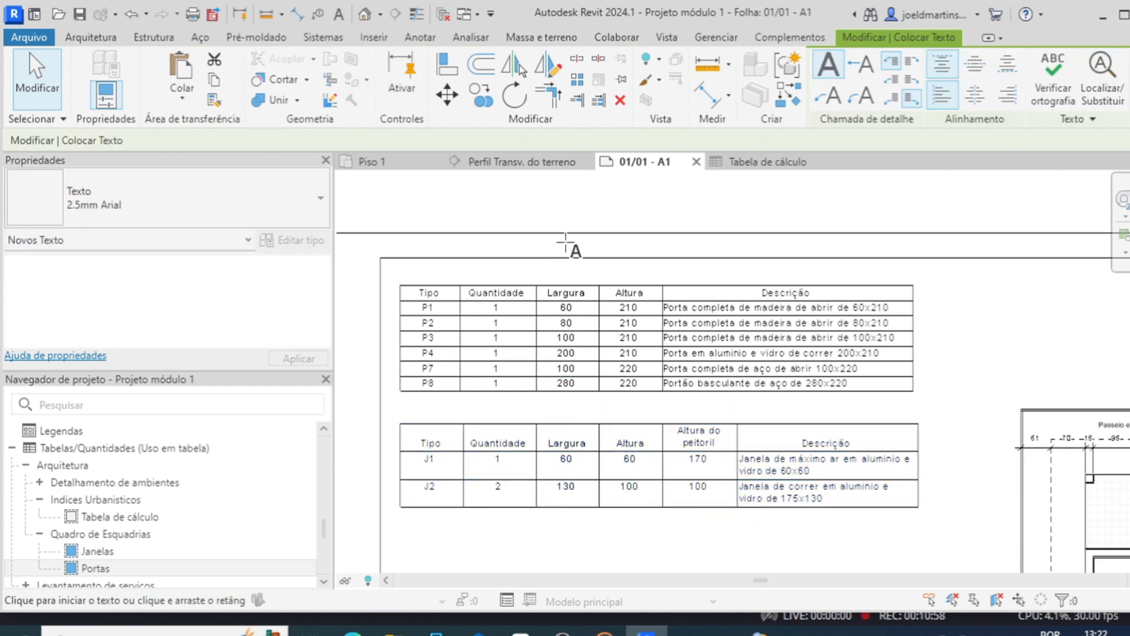
left_click_drag(565, 258, 677, 275)
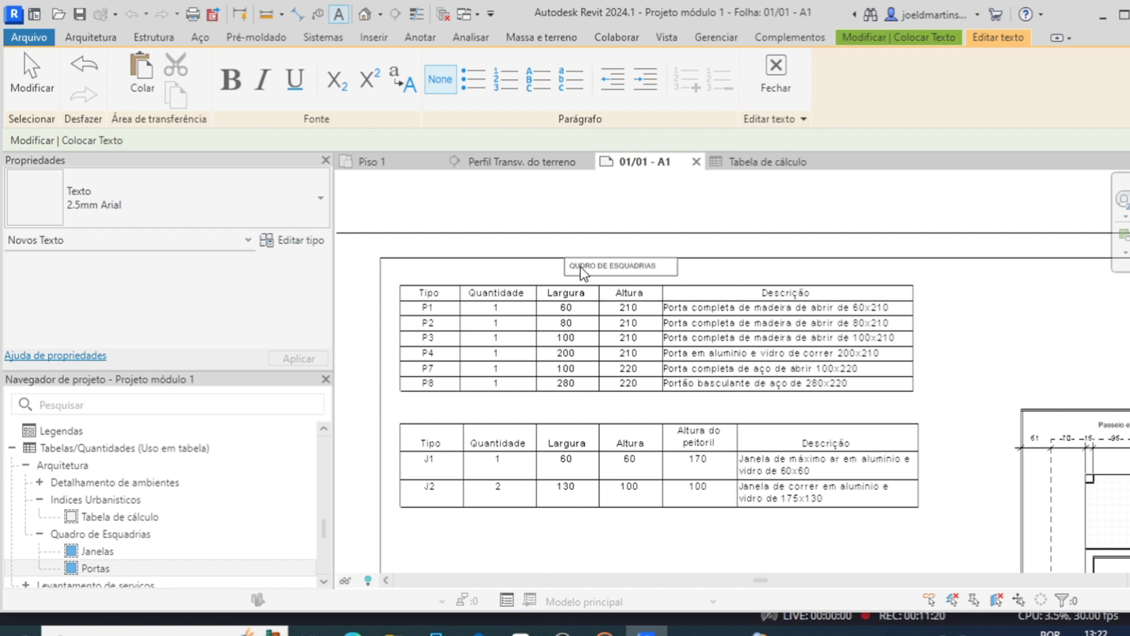
scroll(581, 272, "up", 3)
type("A")
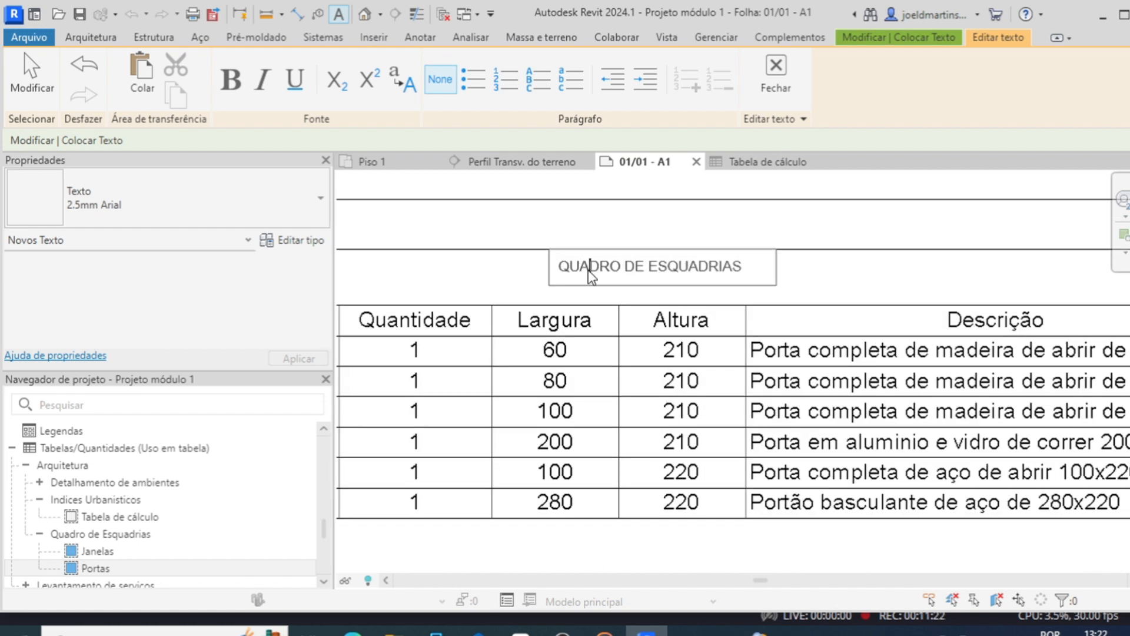
left_click(848, 281)
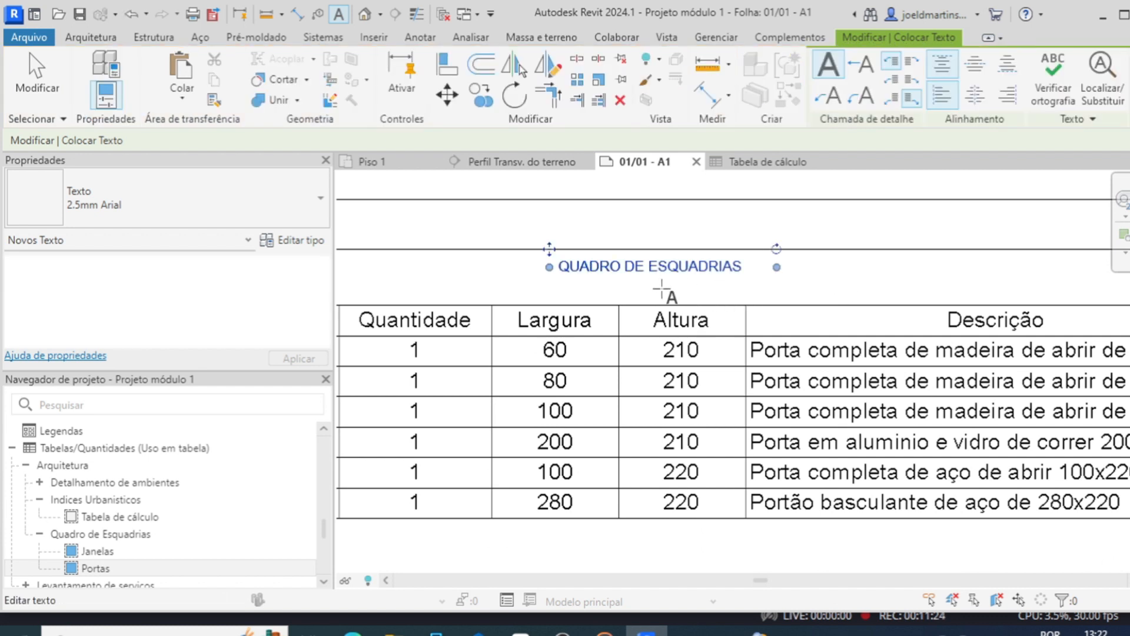
- Change the QUADRO DE ESQUADRIAS heading to the Arial de 3.5mm text type and widen its text box to fit one line
left_click(232, 213)
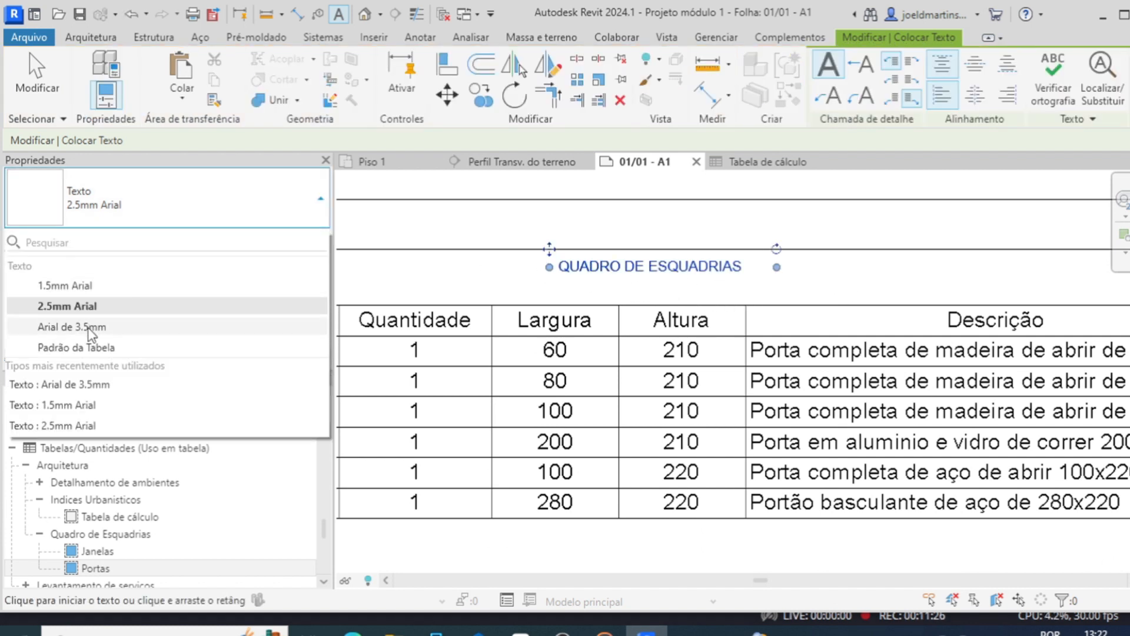
left_click(70, 327)
key("Escape")
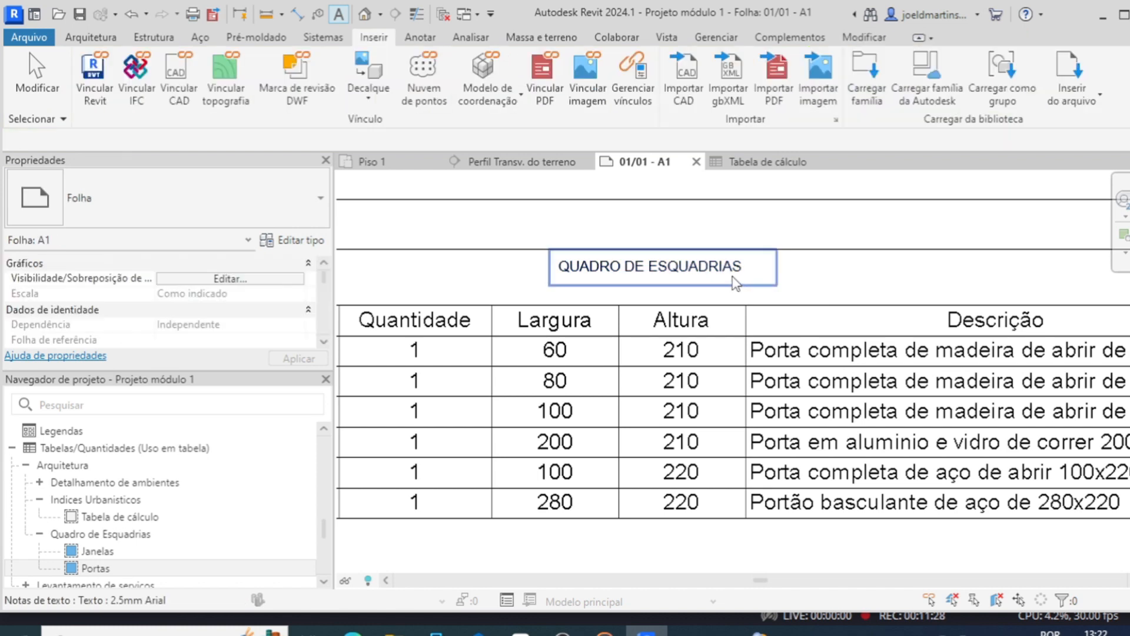
left_click(730, 275)
left_click(144, 203)
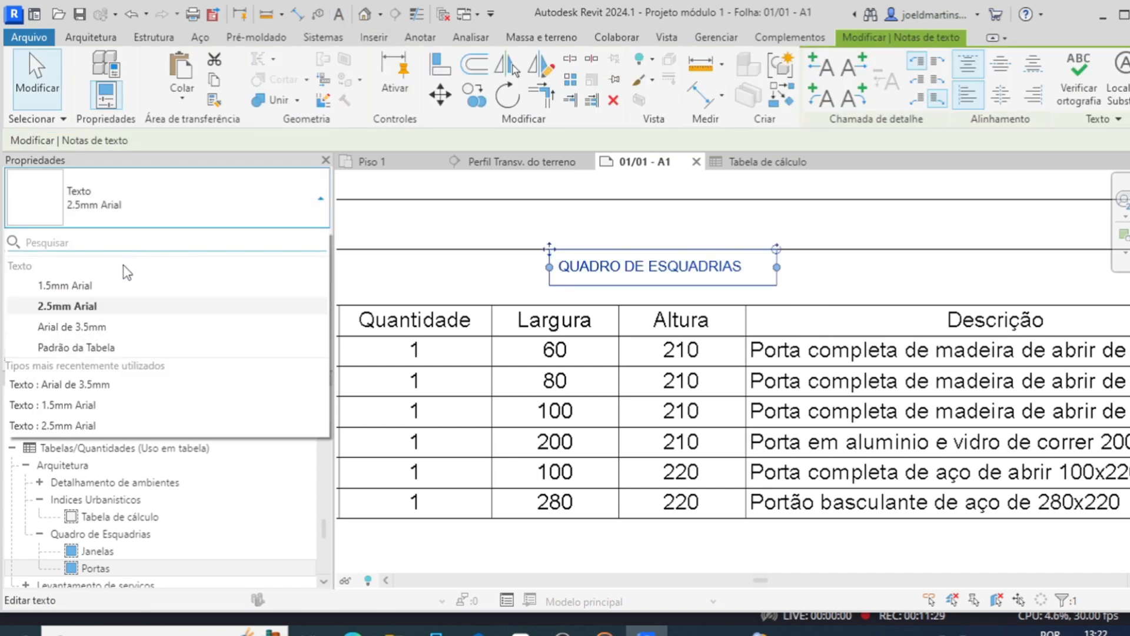
left_click(91, 326)
left_click_drag(776, 286, 948, 274)
scroll(948, 277, "down", 3)
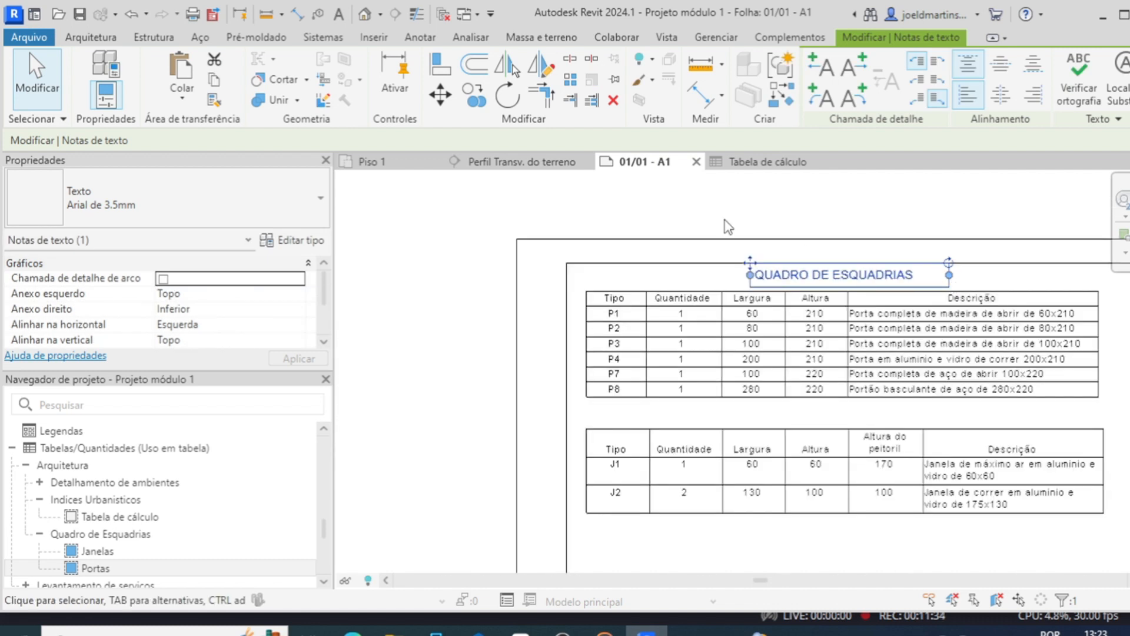
- Move the Janelas schedule up just beneath the Portas schedule, and widen the Portas Descrição column to match its right edge
left_click(841, 471)
left_click_drag(836, 465, 833, 442)
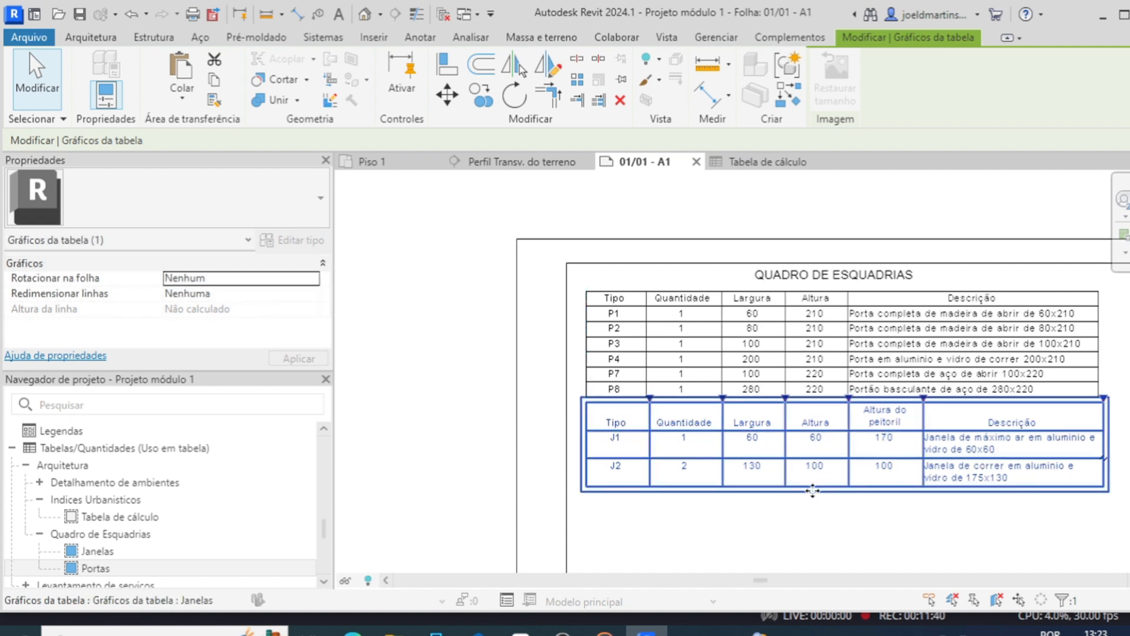
left_click(815, 512)
scroll(712, 511, "down", 2)
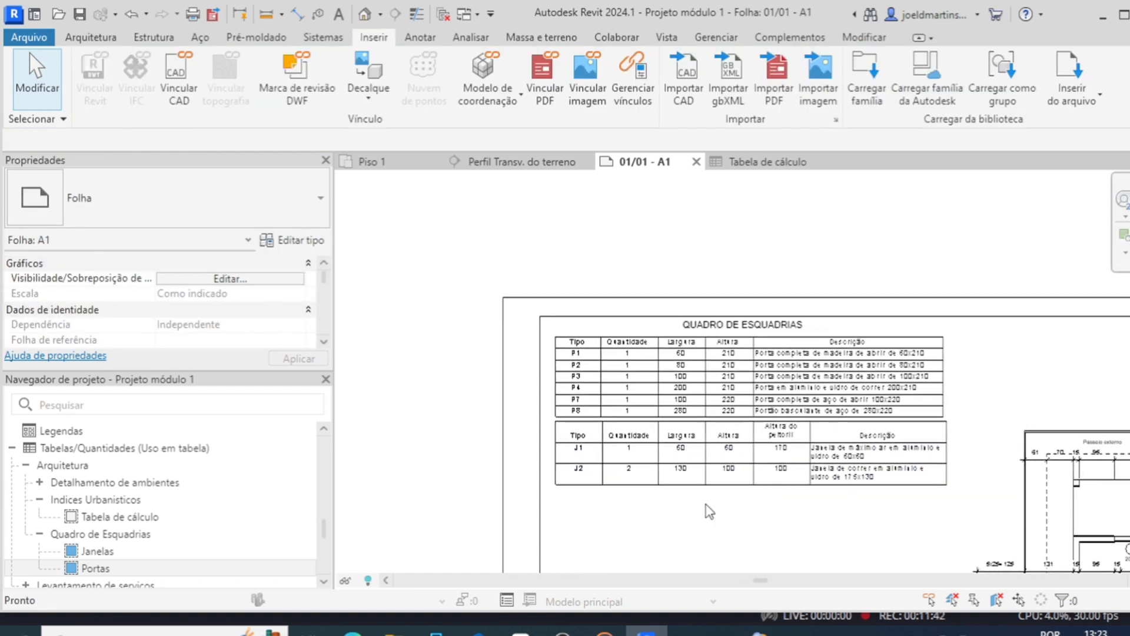
scroll(959, 465, "up", 2)
left_click(940, 337)
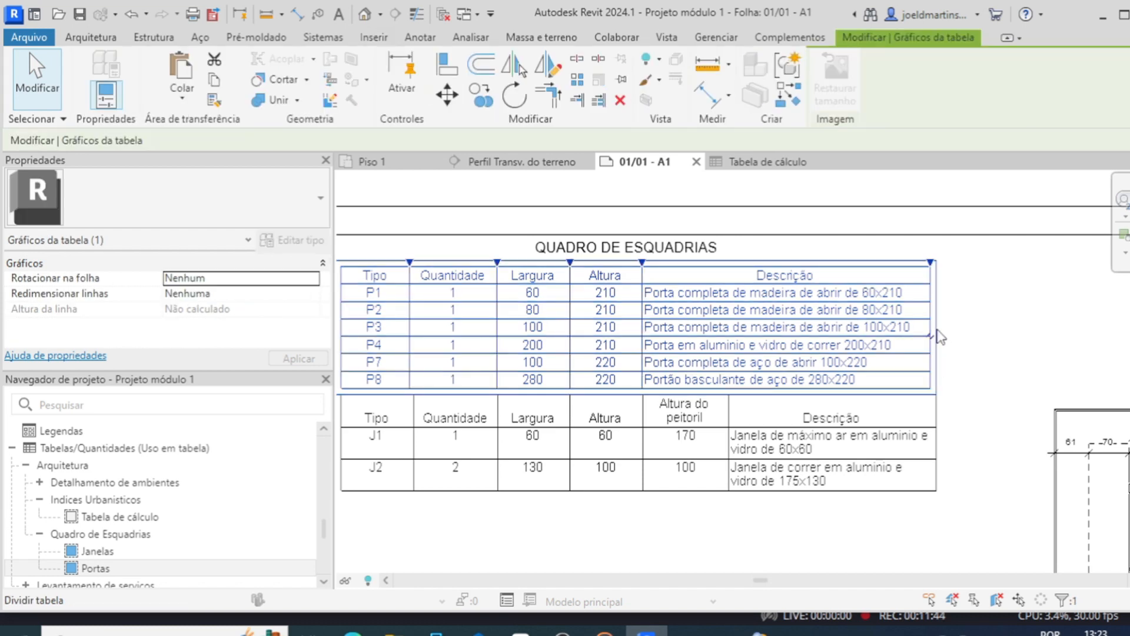
left_click_drag(934, 263, 940, 263)
- Move the Planta da Construção viewport to nestle its drawing beside and below the schedules without overlapping them
left_click(1072, 355)
scroll(993, 346, "down", 5)
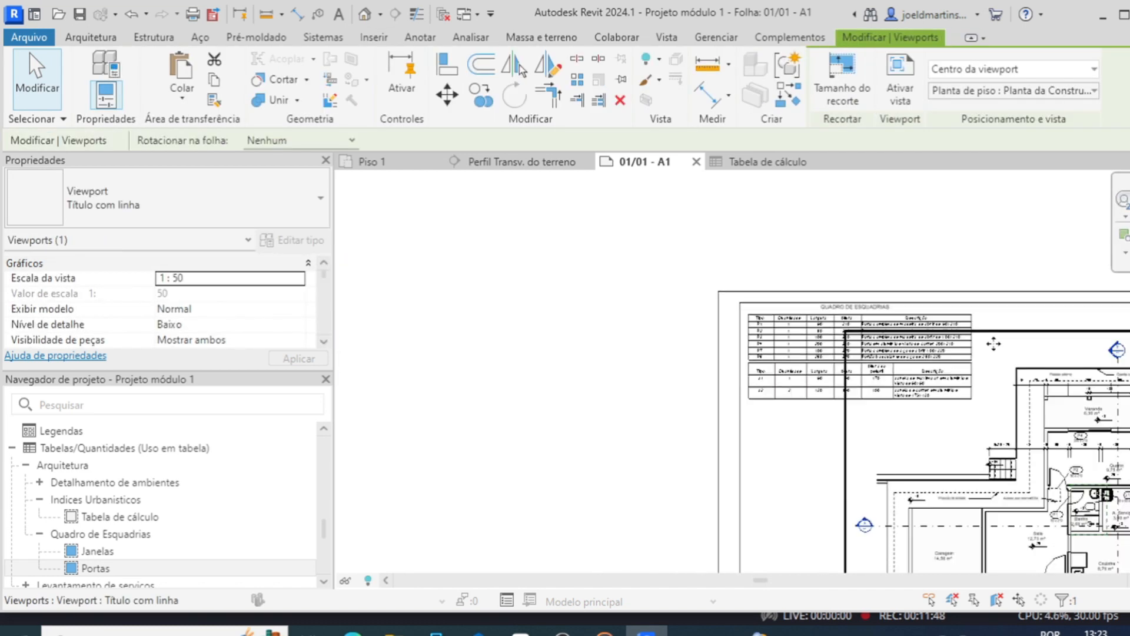
middle_click_drag(816, 318, 638, 282)
left_click_drag(864, 380, 863, 358)
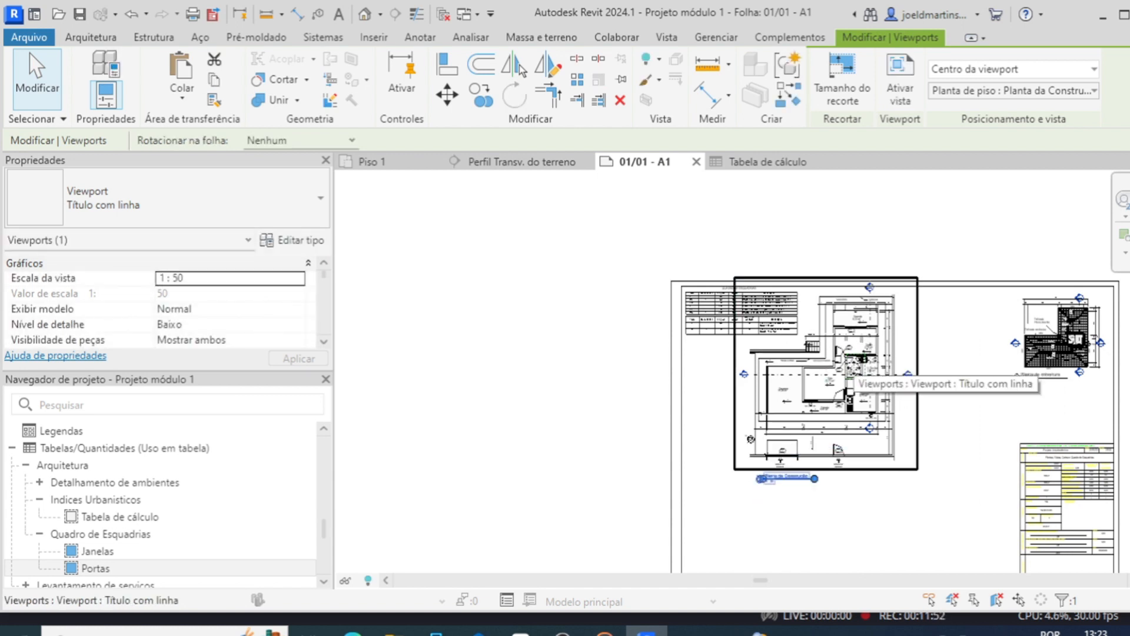
left_click(936, 360)
left_click(951, 349)
scroll(894, 340, "up", 2)
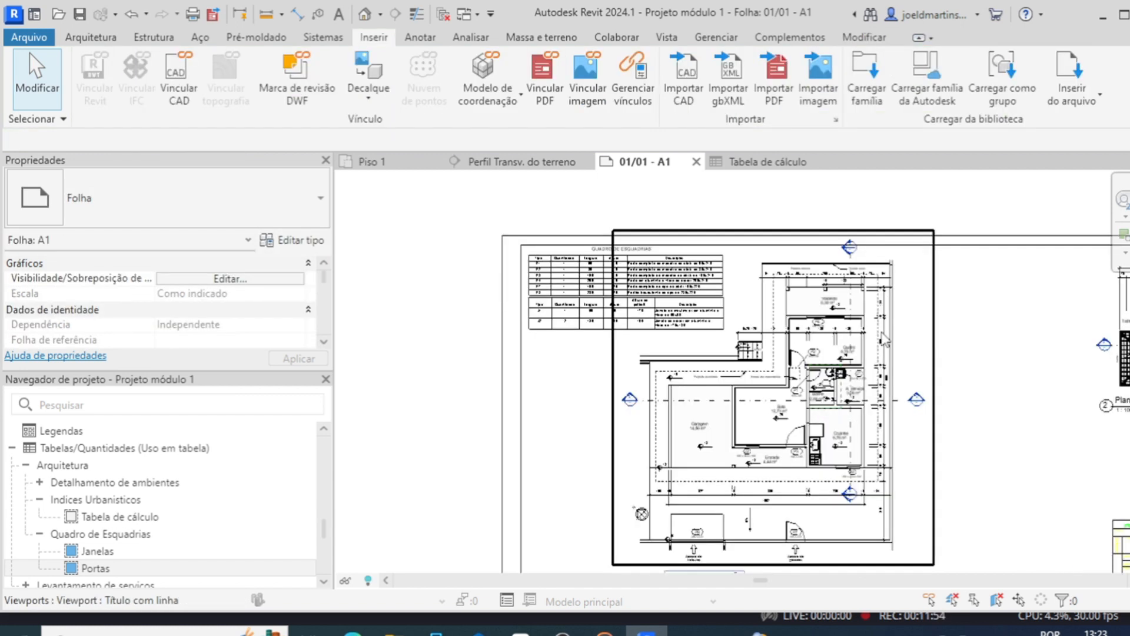
left_click_drag(881, 331, 853, 340)
left_click(1015, 342)
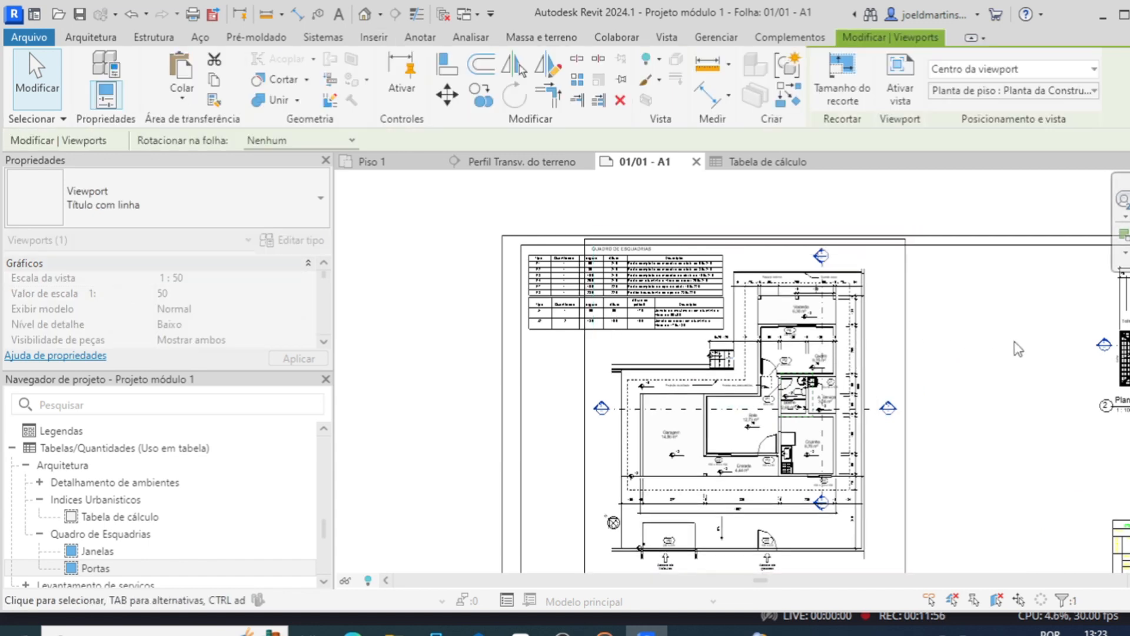
- Place the Fachada frontal elevation on the sheet between Planta da Construção and Planta de cobertura
scroll(1016, 341, "down", 2)
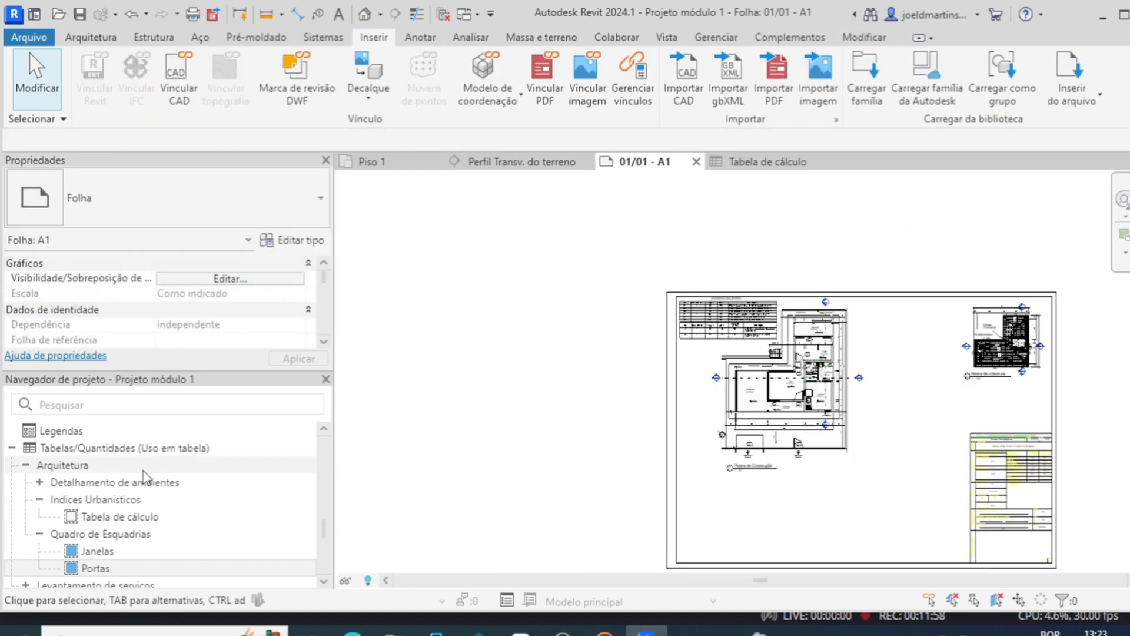
scroll(147, 475, "up", 10)
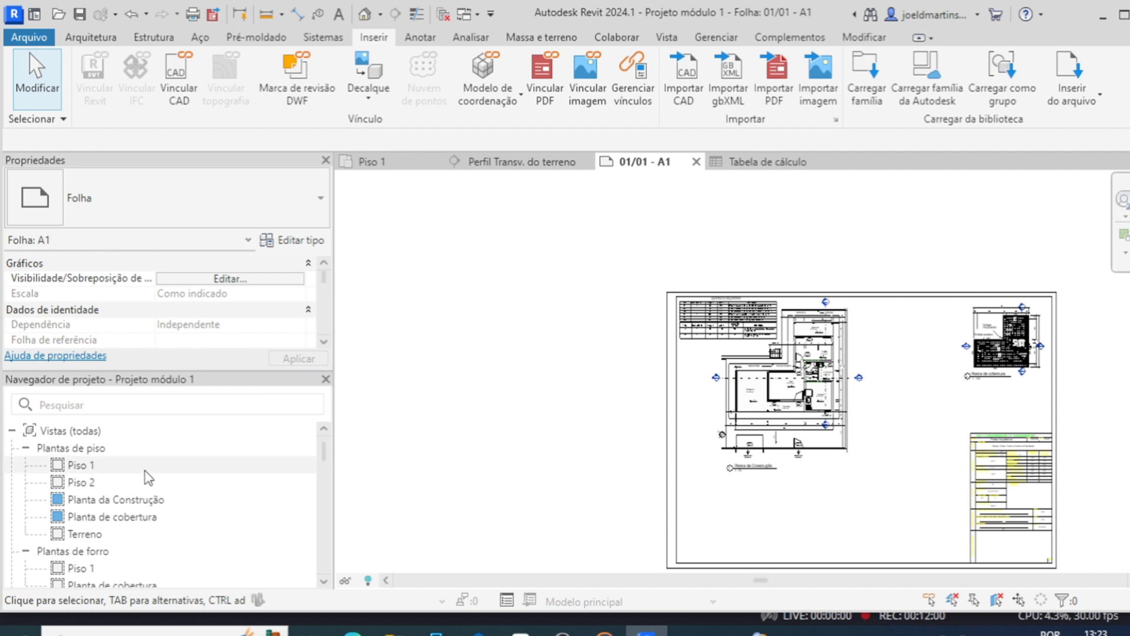
scroll(148, 477, "down", 2)
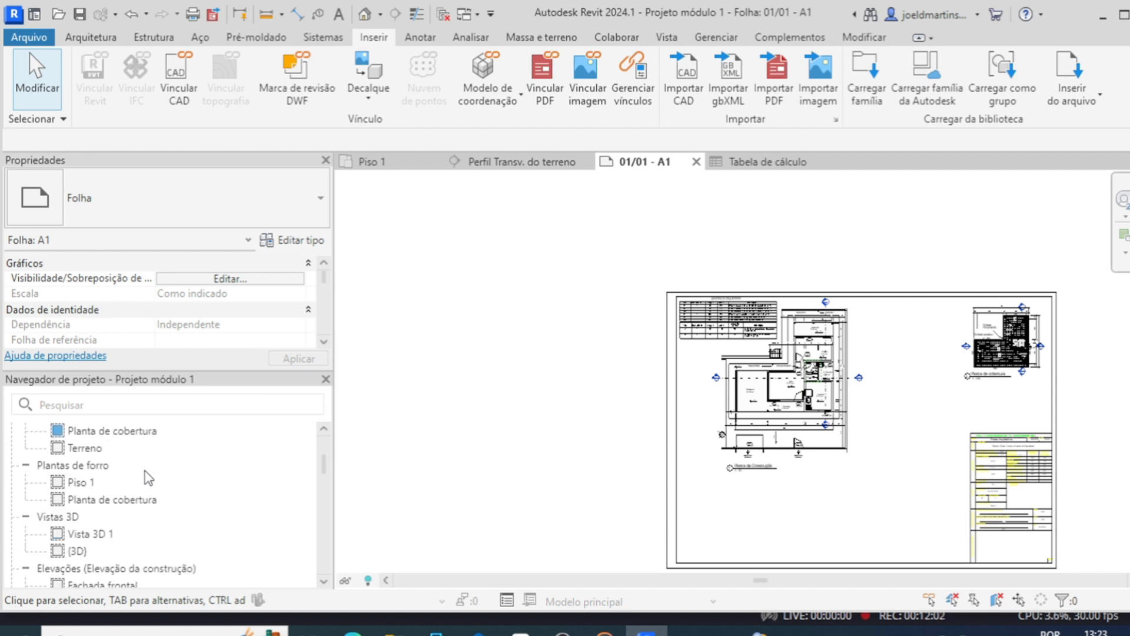
scroll(148, 477, "down", 2)
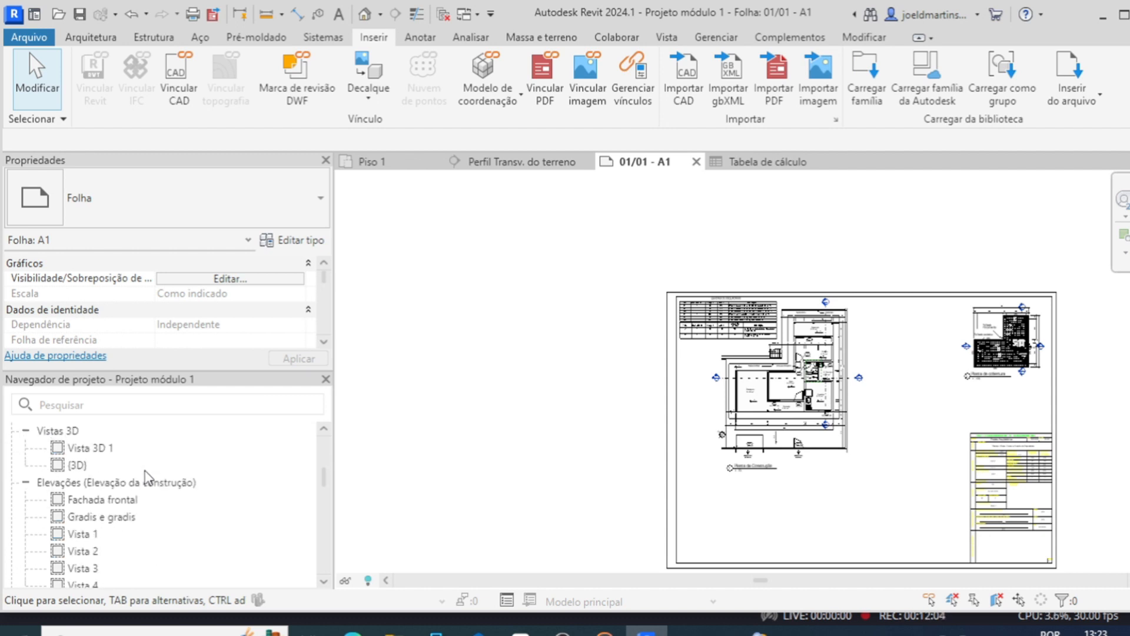
left_click(136, 499)
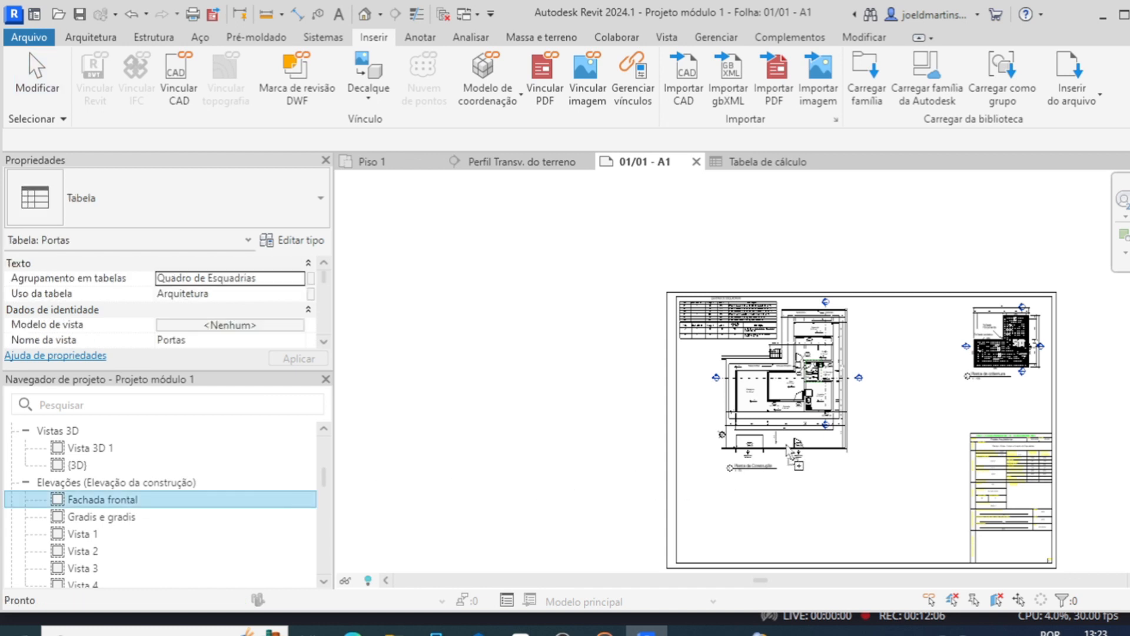
left_click_drag(907, 367, 912, 359)
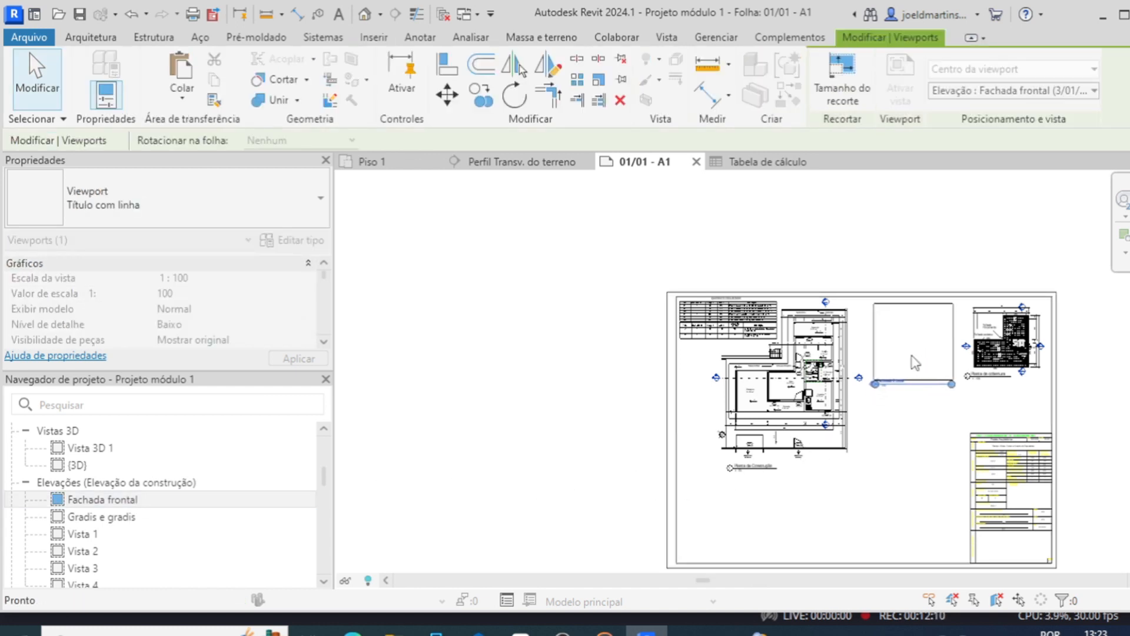
left_click(911, 357)
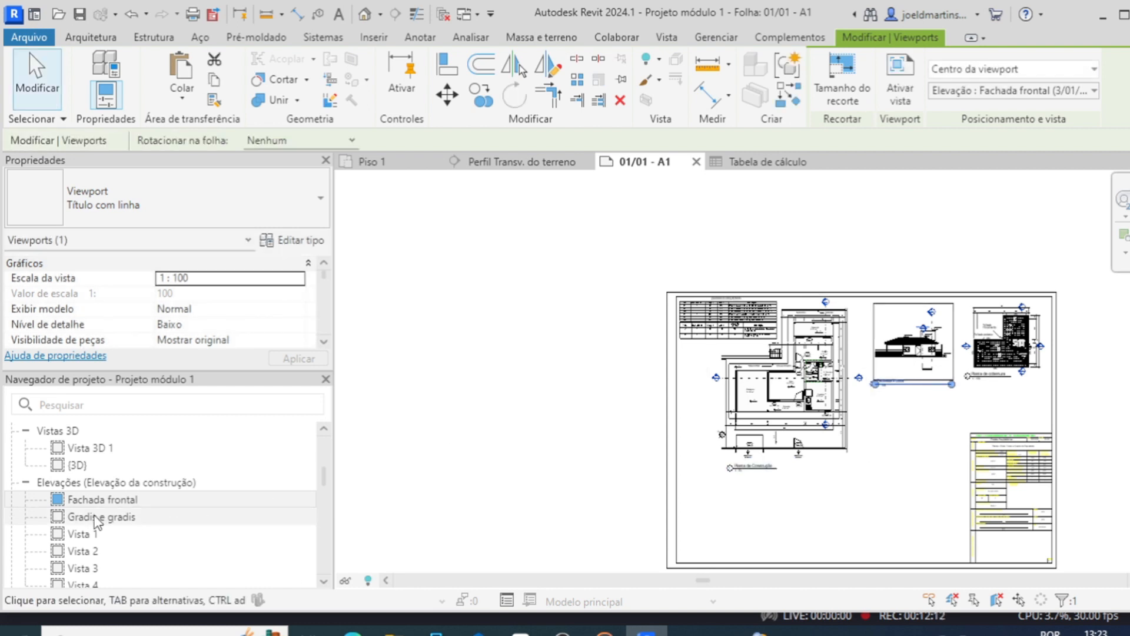
- Place the Gradis e gradis elevation on the sheet directly below Fachada frontal
left_click_drag(95, 517, 739, 505)
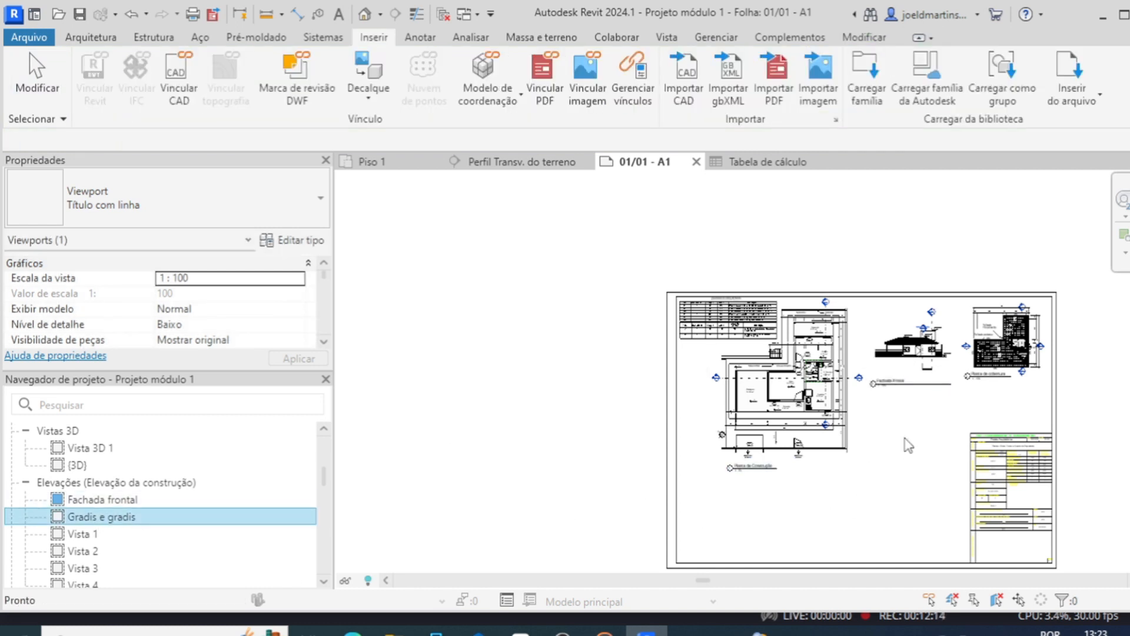
left_click_drag(909, 446, 909, 444)
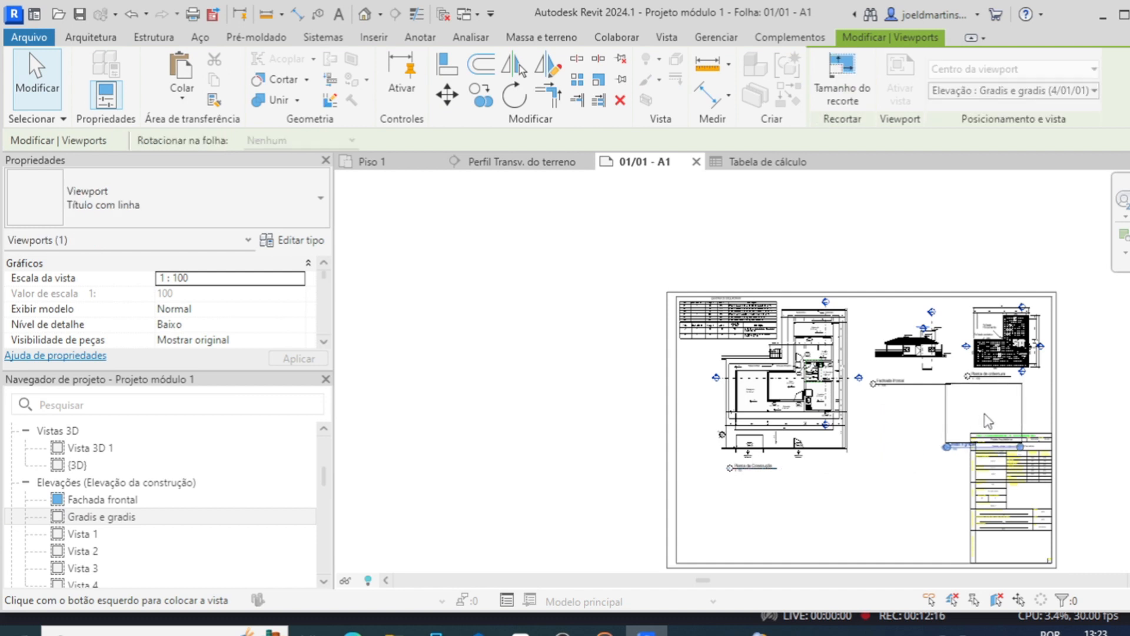
left_click(908, 425)
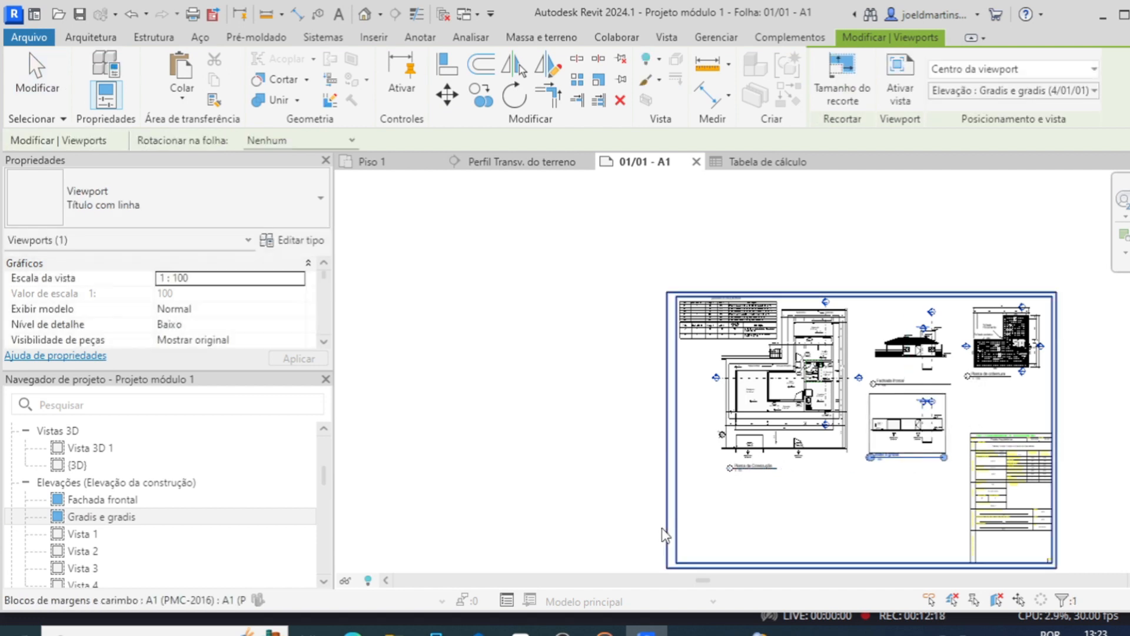
- Place the Perfil Long. do terreno section below Planta da Construção and the Perfil Transv. do terreno section beside it
scroll(144, 505, "down", 3)
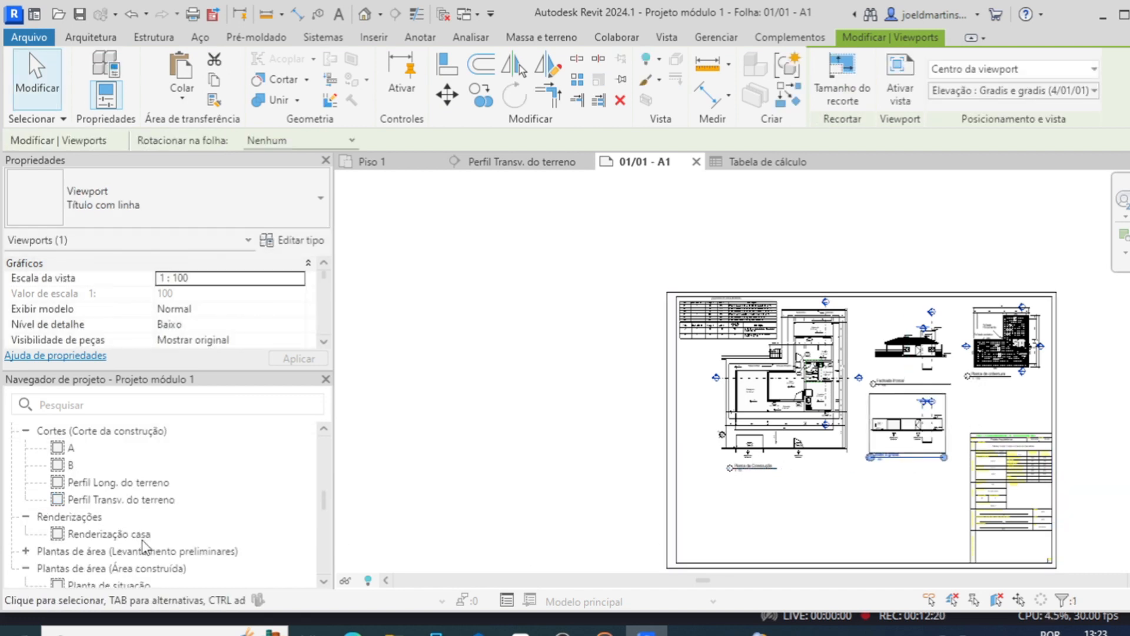
left_click_drag(136, 483, 742, 499)
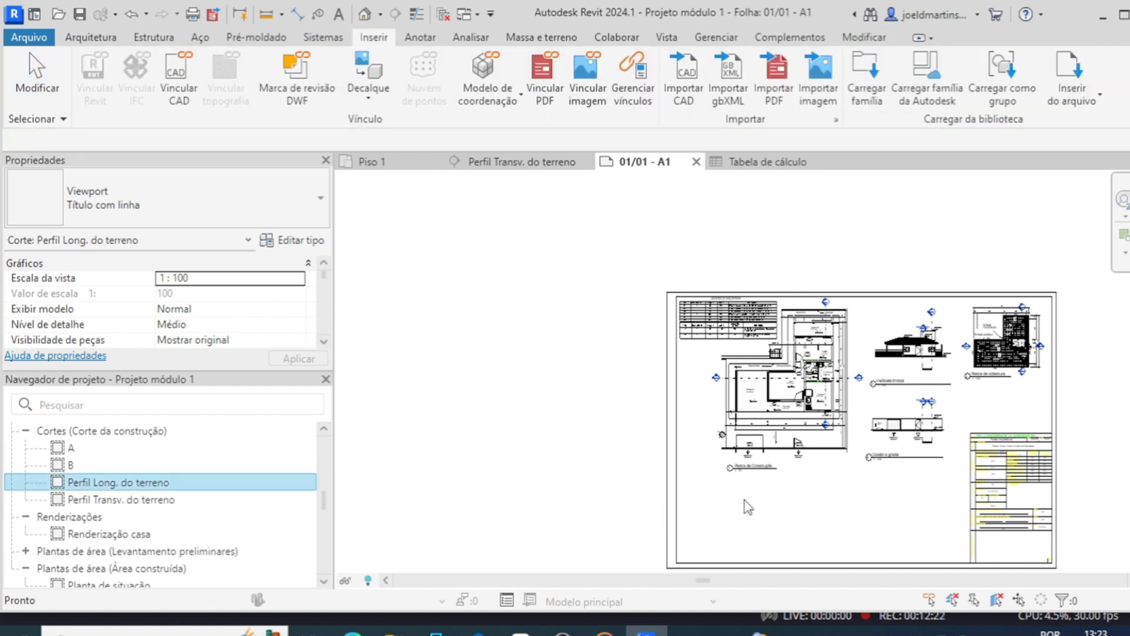
left_click(748, 506)
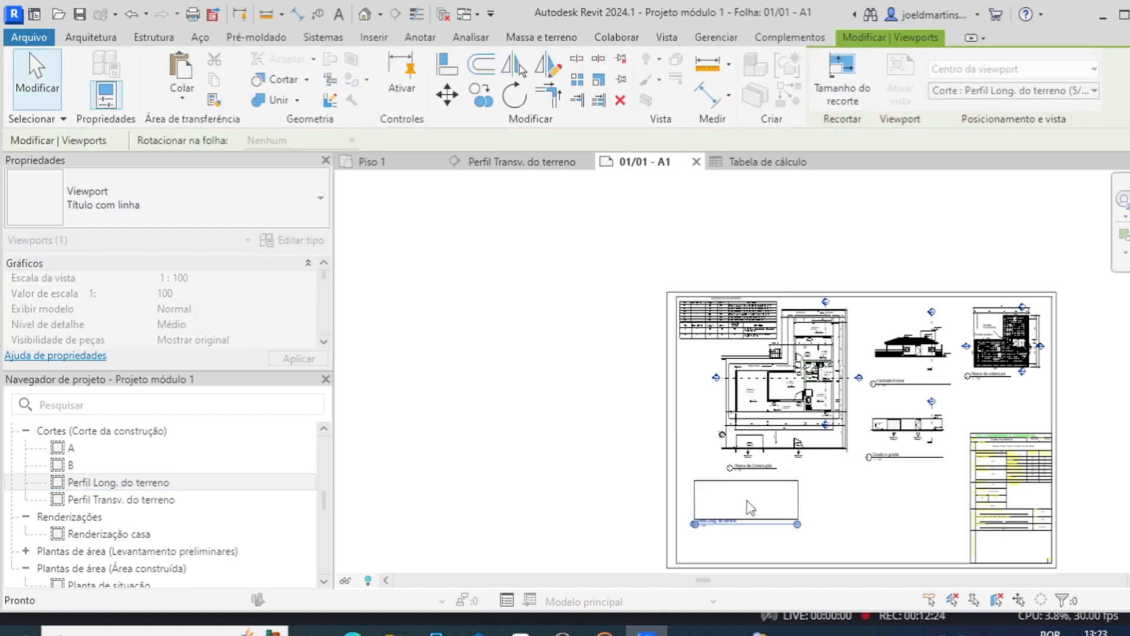
left_click_drag(160, 510, 932, 525)
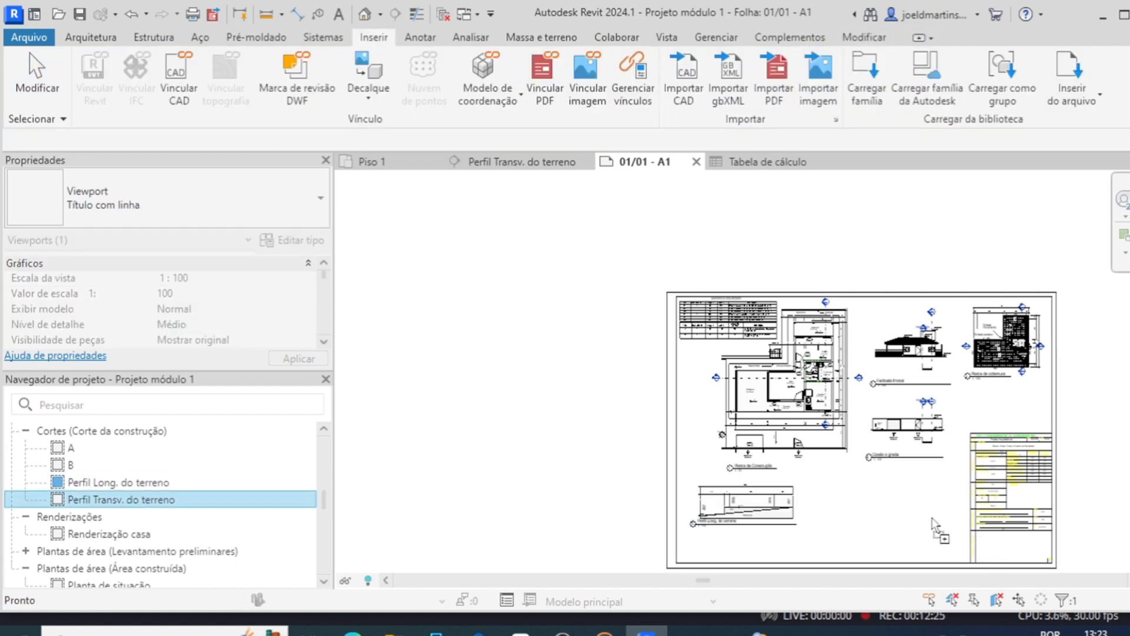
left_click(873, 499)
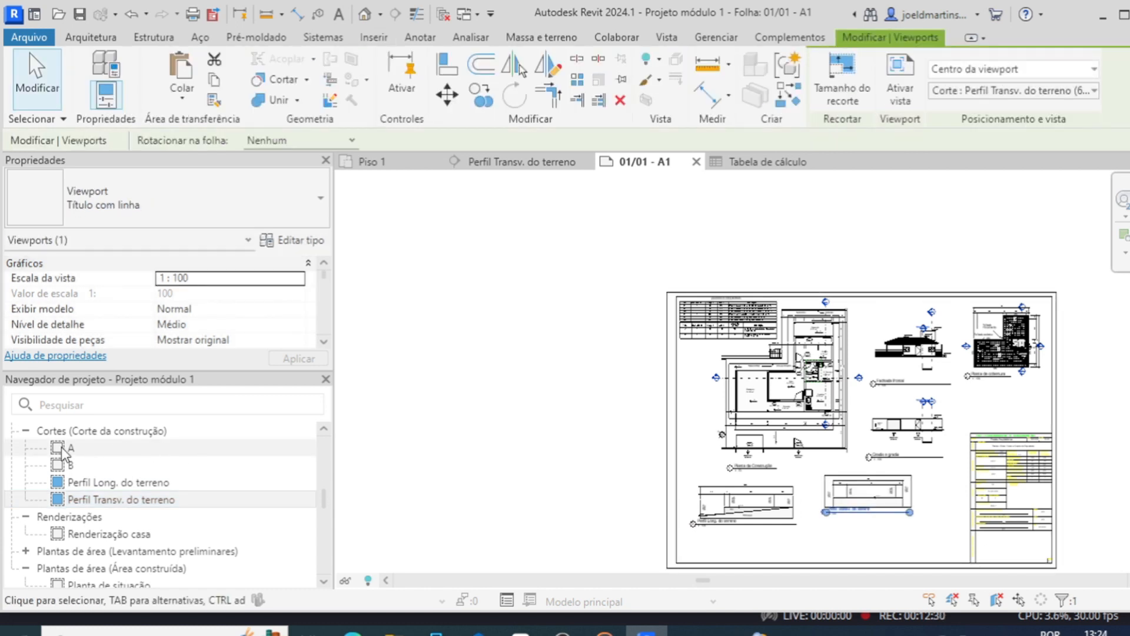
- Place building sections A and B side by side along the sheet's bottom edge
left_click_drag(63, 451, 774, 517)
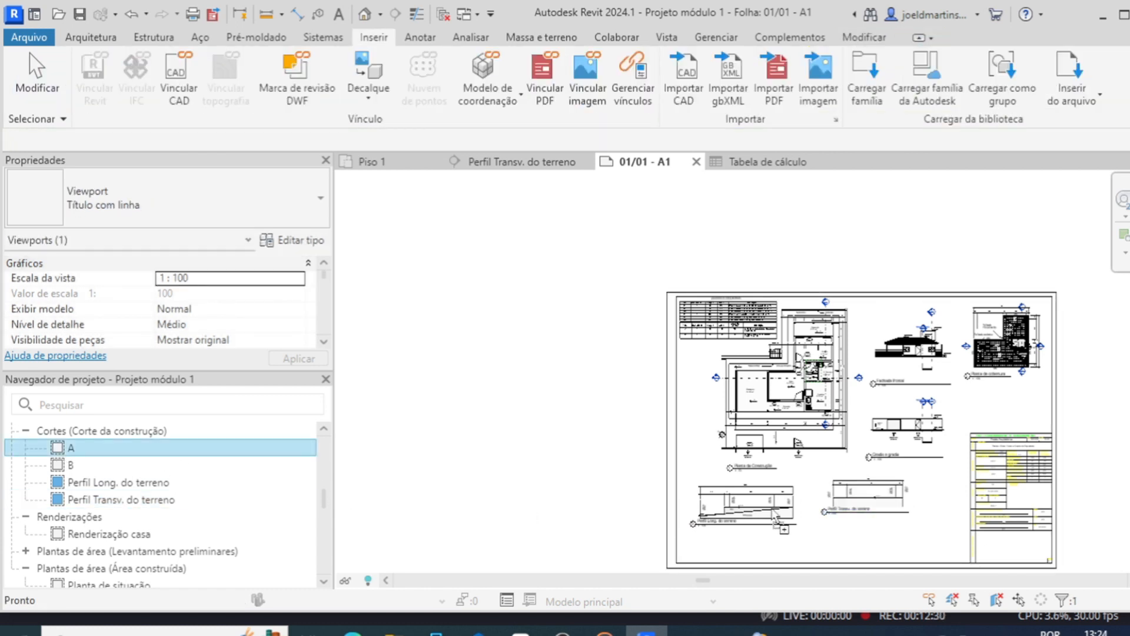
left_click(802, 550)
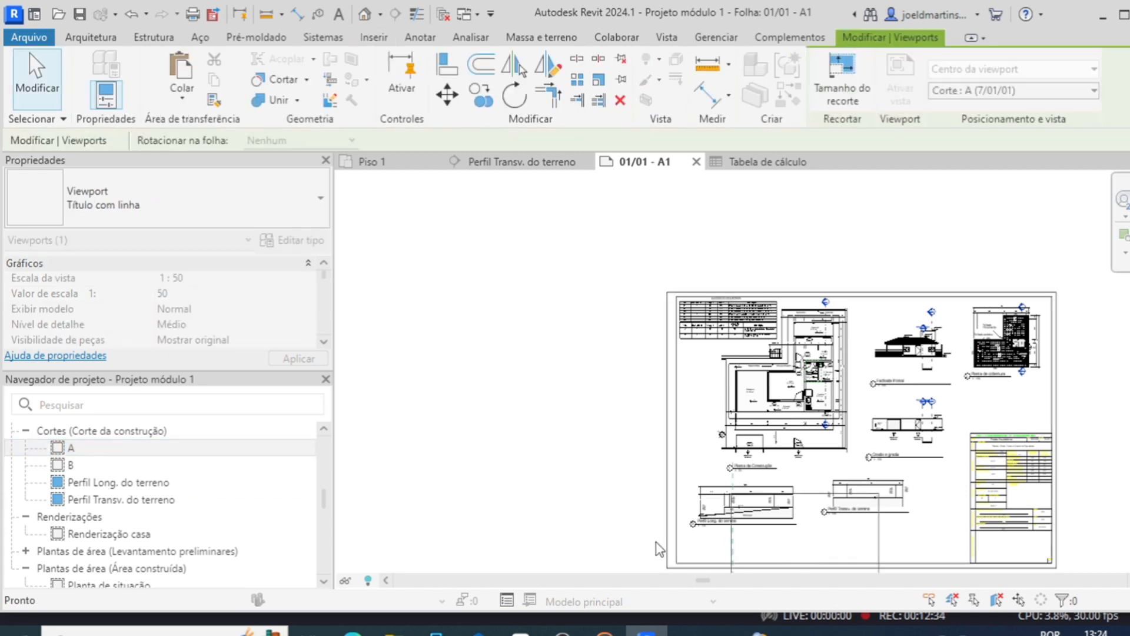
left_click_drag(73, 467, 1040, 554)
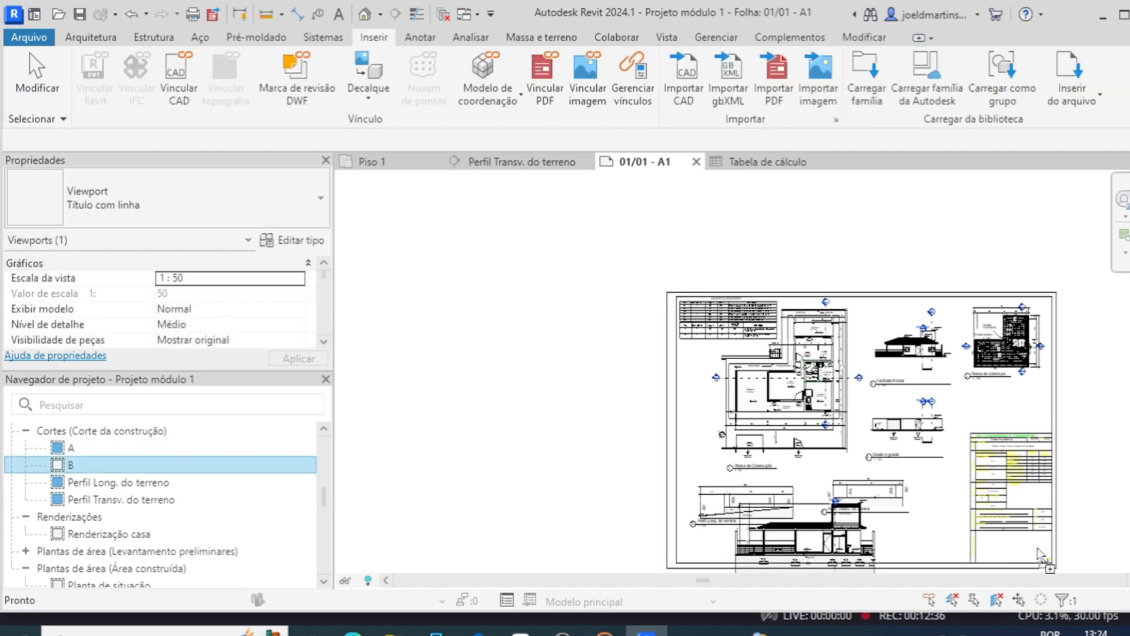
left_click(939, 540)
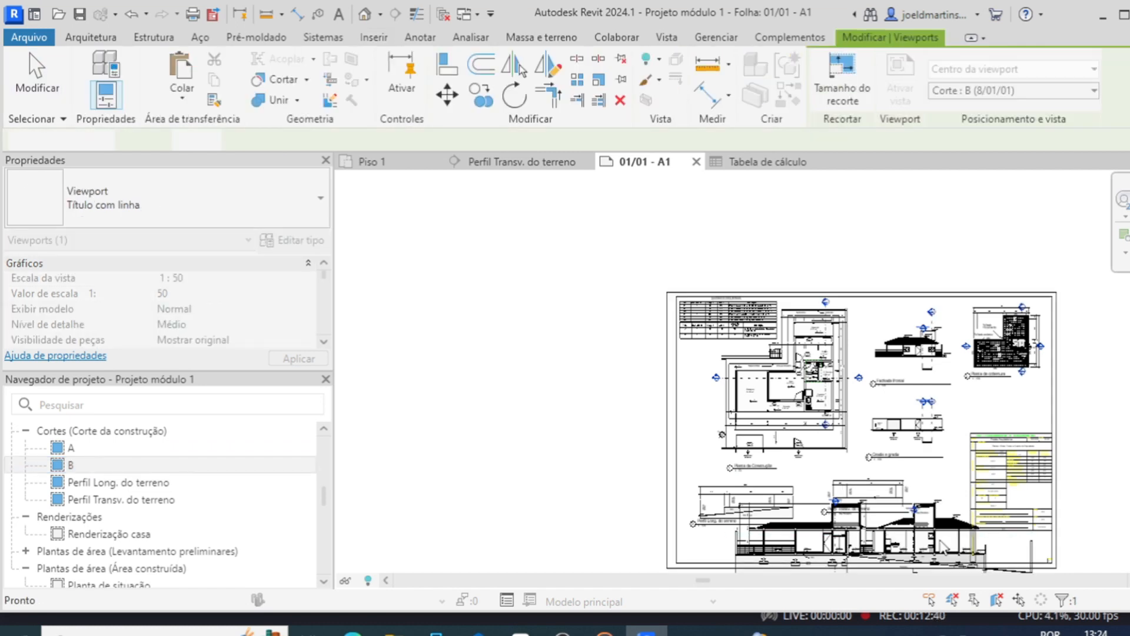
- Activate the Fachada frontal view on the sheet, hide the section line category in it, and return to the sheet
scroll(957, 521, "up", 2)
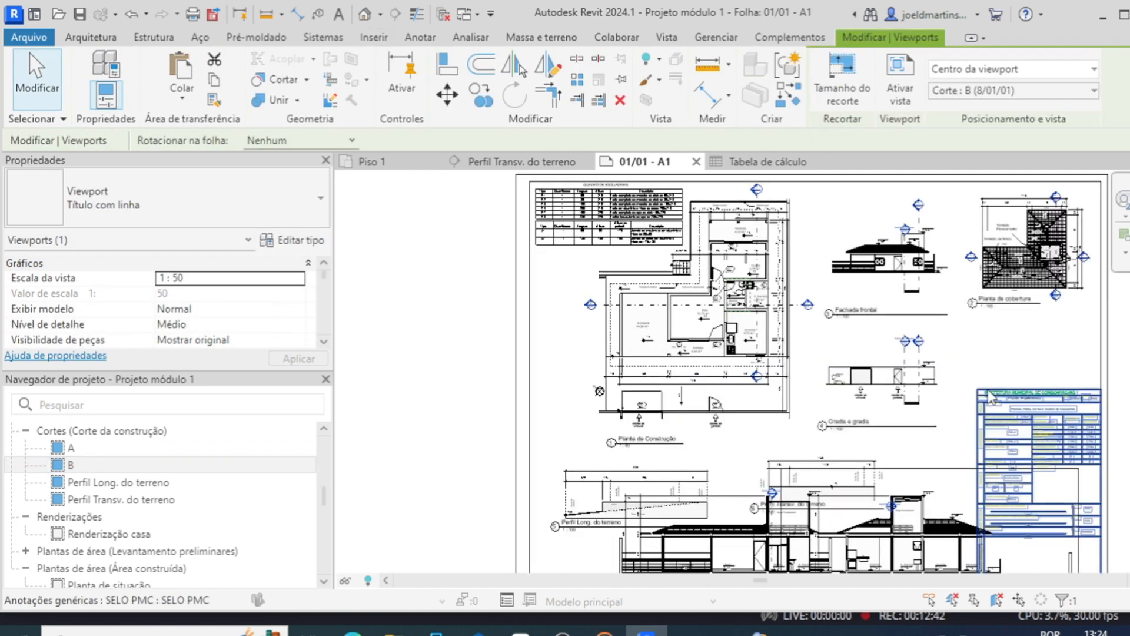
scroll(991, 397, "up", 2)
middle_click_drag(895, 416, 893, 446)
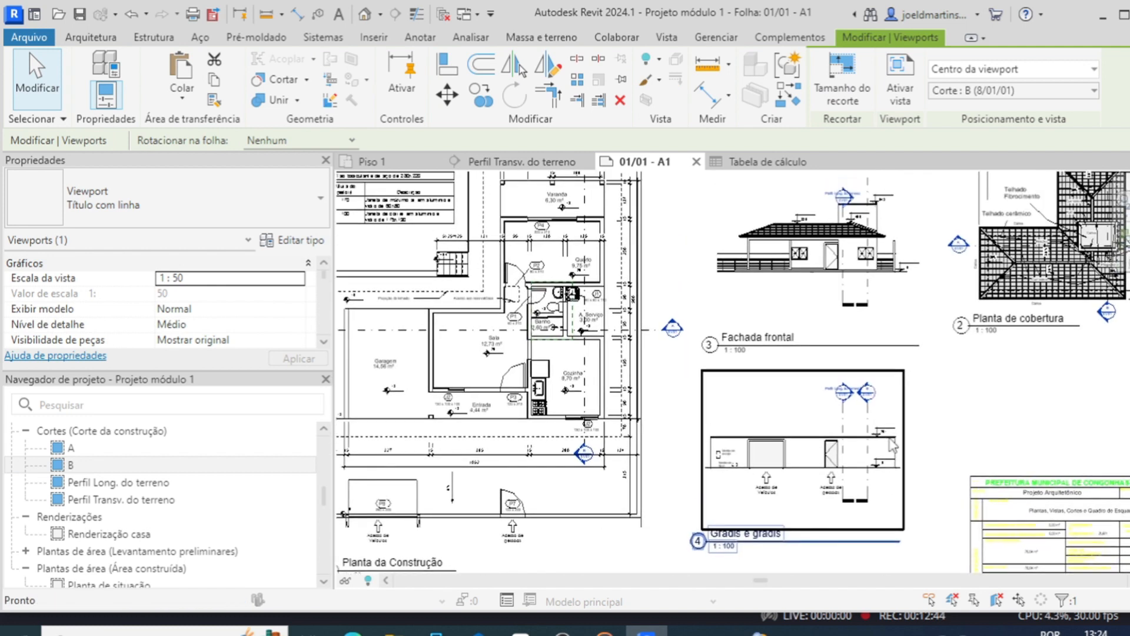
key("Escape")
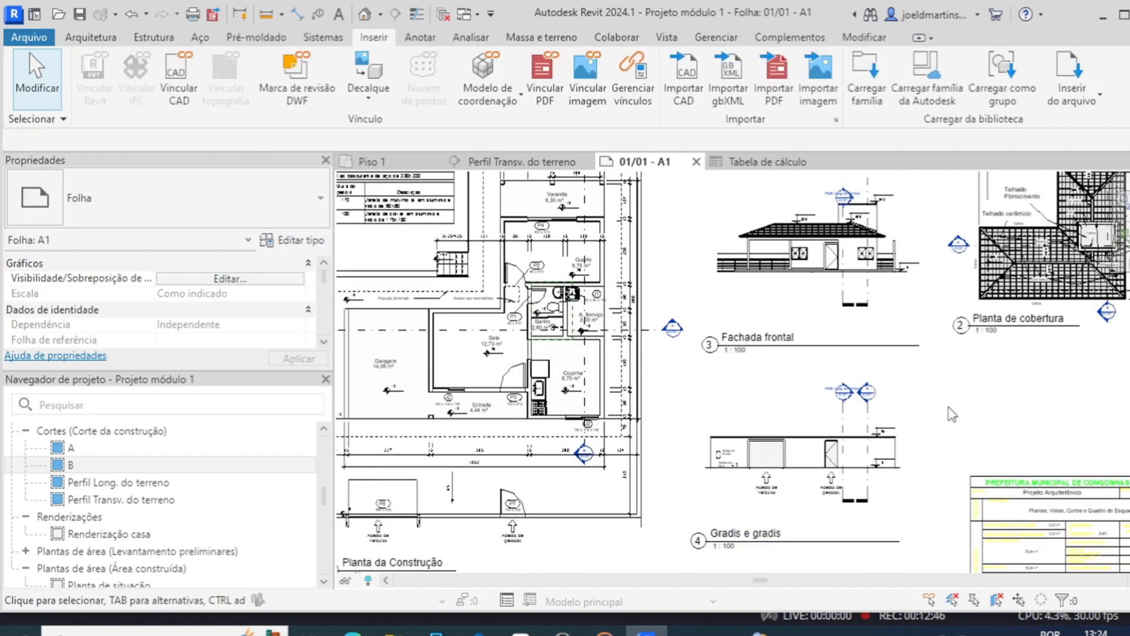
scroll(952, 414, "down", 3)
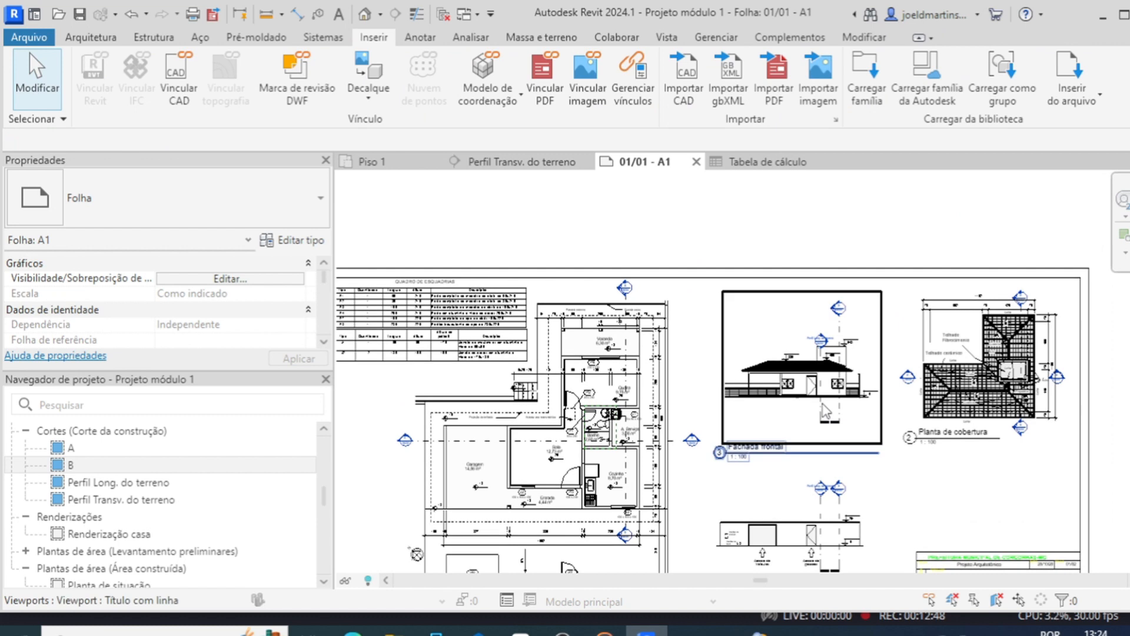
scroll(822, 405, "up", 5)
double_click(826, 411)
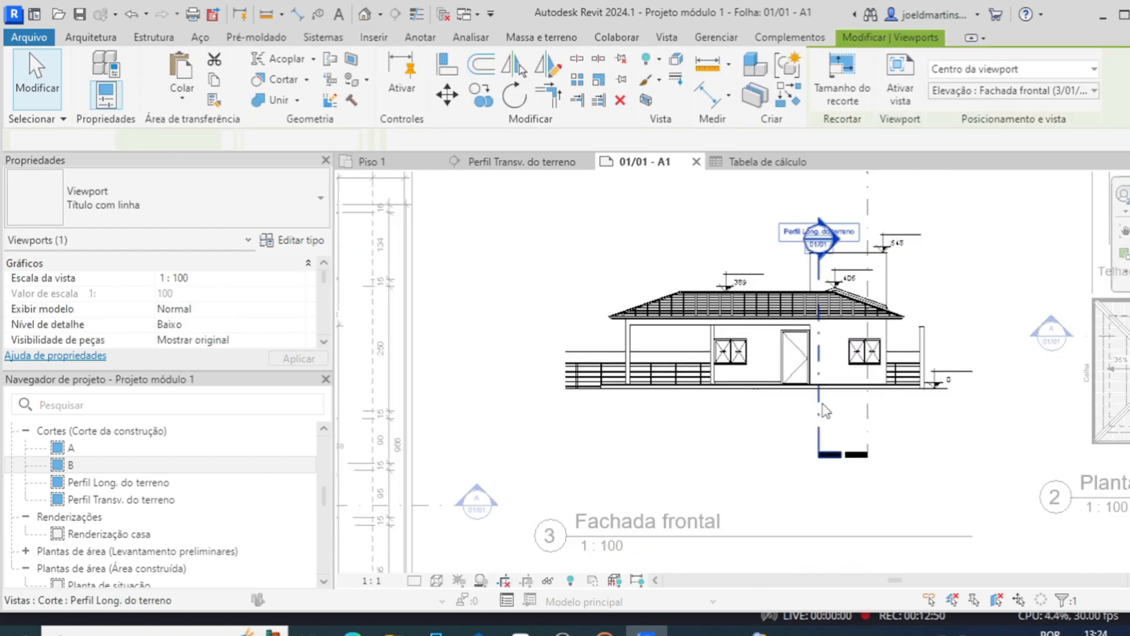
scroll(823, 337, "down", 2)
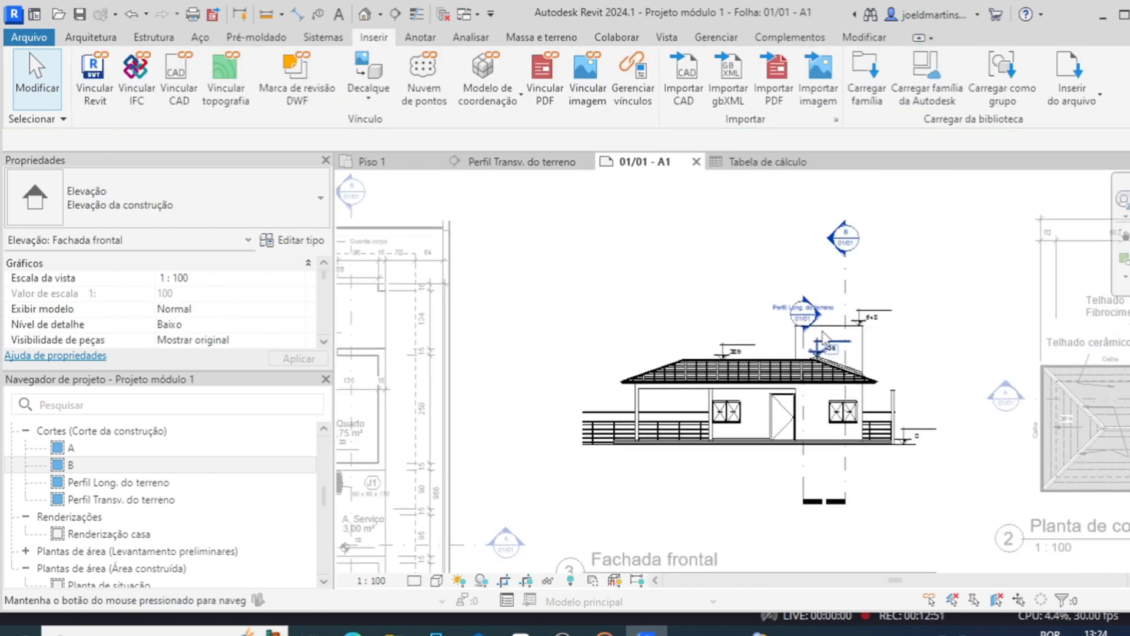
left_click(844, 289)
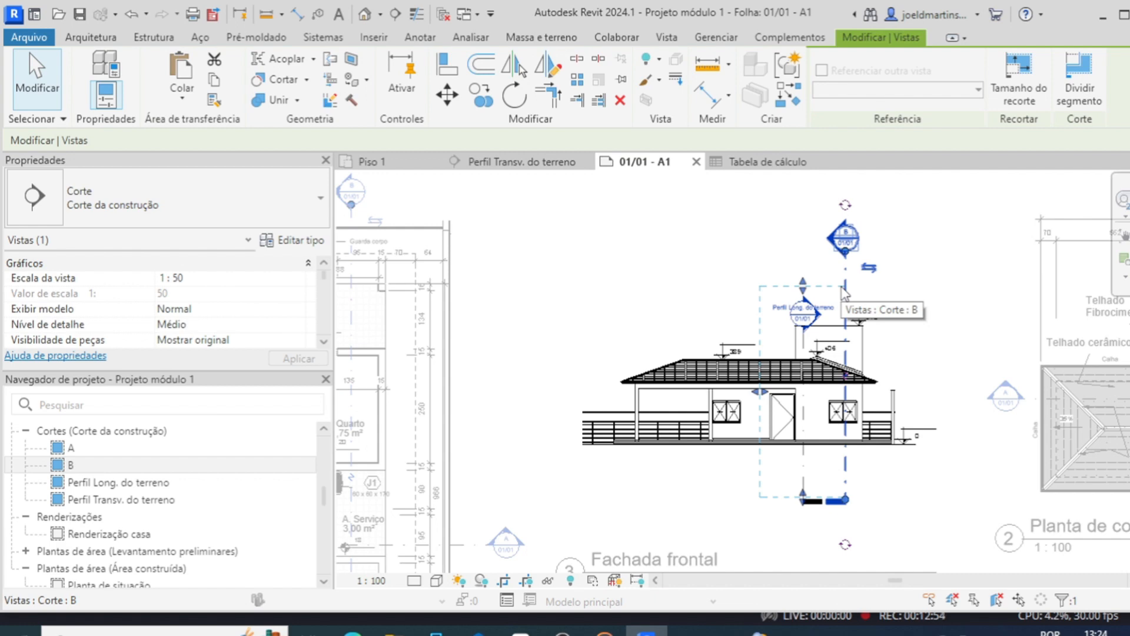
key("v")
key("h")
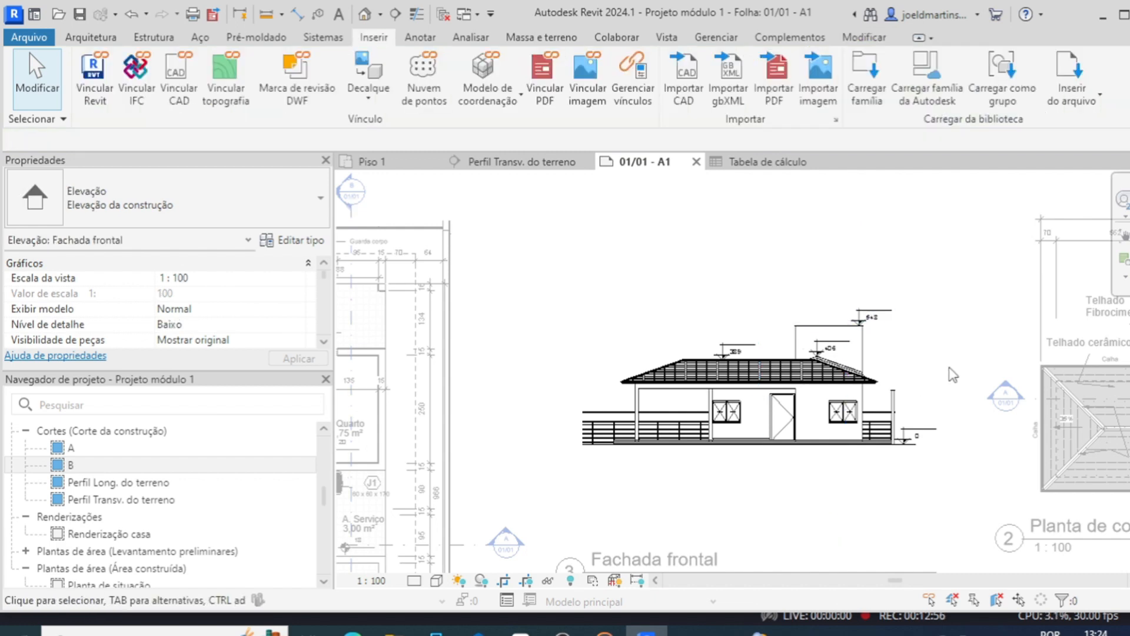
double_click(951, 366)
scroll(950, 367, "down", 2)
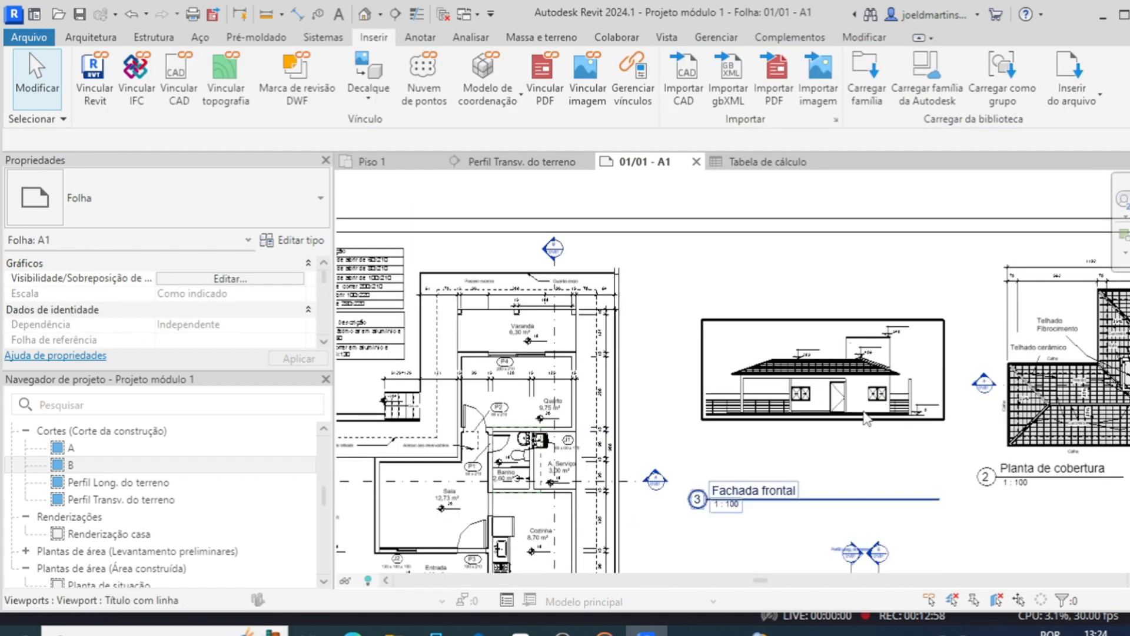
- Shift Planta da Construção toward Planta de cobertura and place Fachada frontal between the Quadro de Esquadrias schedules and the plan
left_click_drag(799, 351, 768, 337)
scroll(769, 337, "down", 2)
middle_click_drag(797, 357, 970, 352)
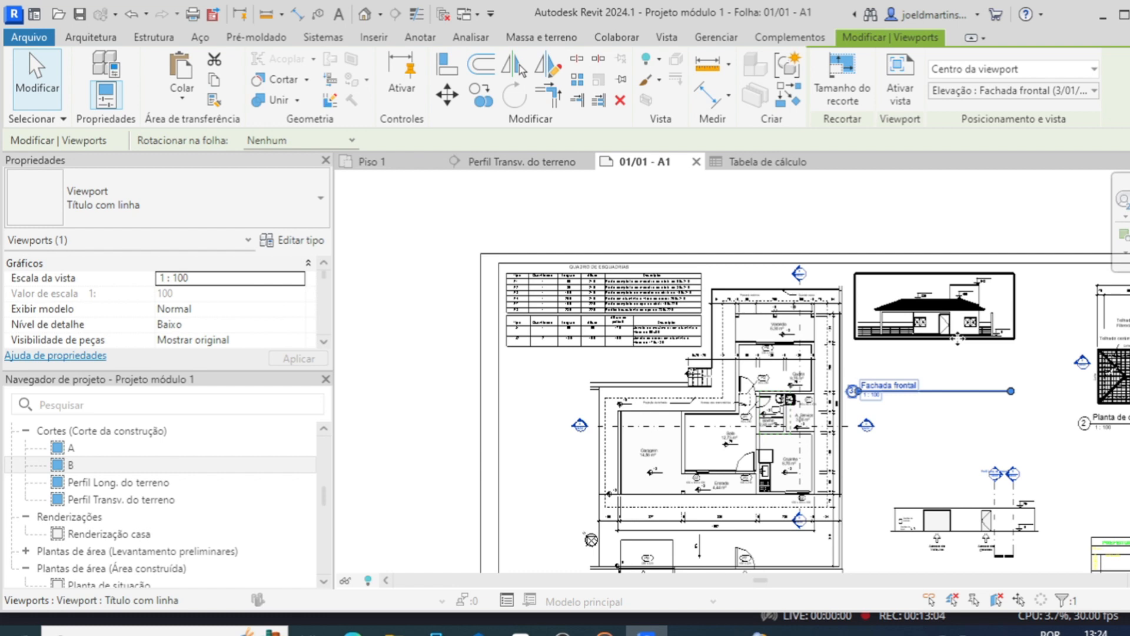
scroll(958, 338, "down", 3)
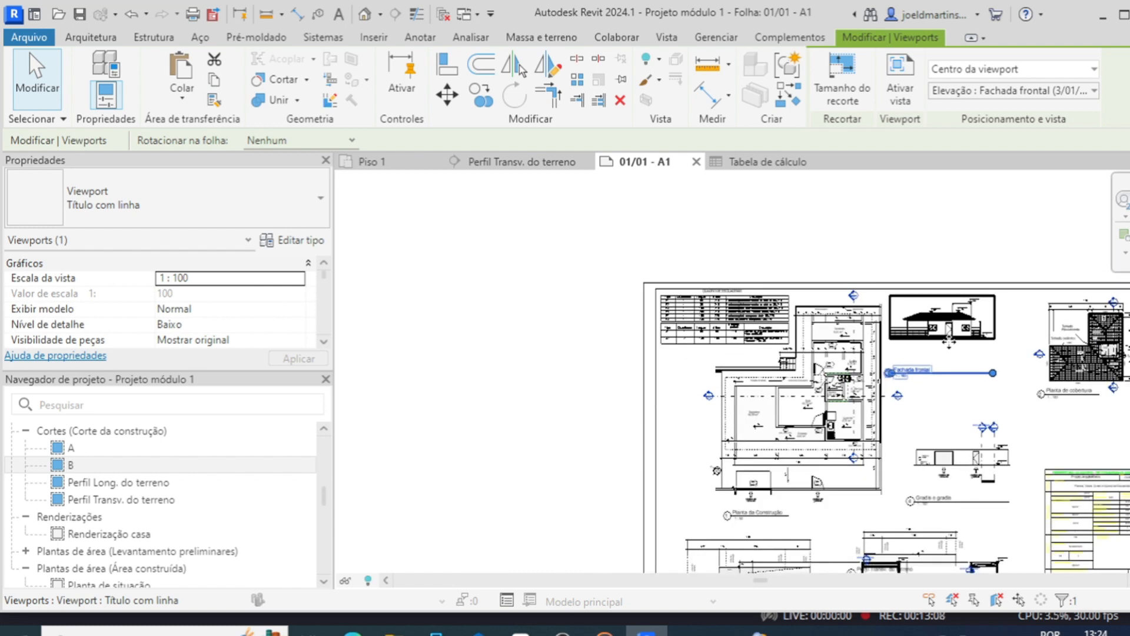
left_click_drag(958, 339, 581, 442)
left_click(729, 412)
left_click_drag(820, 425, 925, 418)
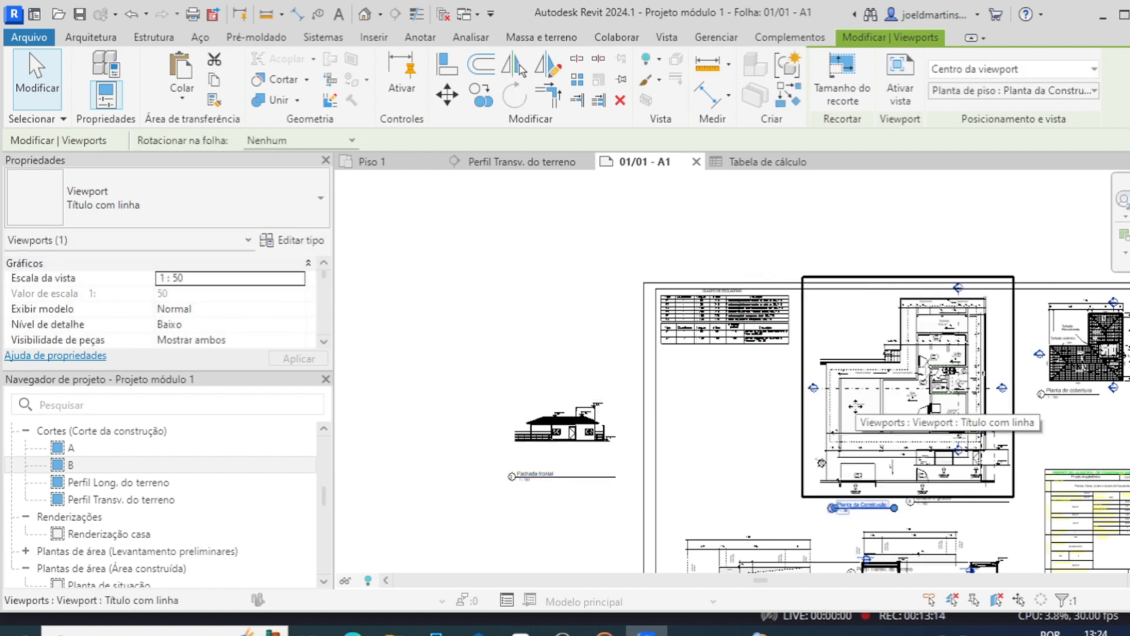
left_click(588, 430)
left_click_drag(589, 429, 867, 323)
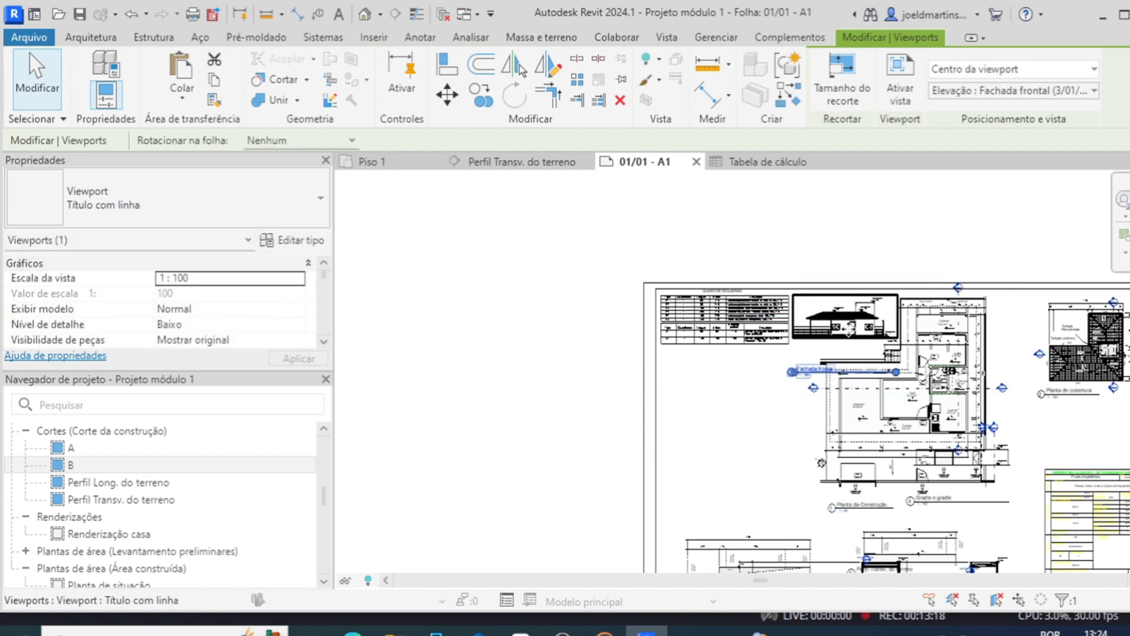
- Shorten the Fachada frontal title line to the length of its text and move the title directly under the elevation
scroll(848, 329, "up", 4)
middle_click_drag(886, 347, 827, 364)
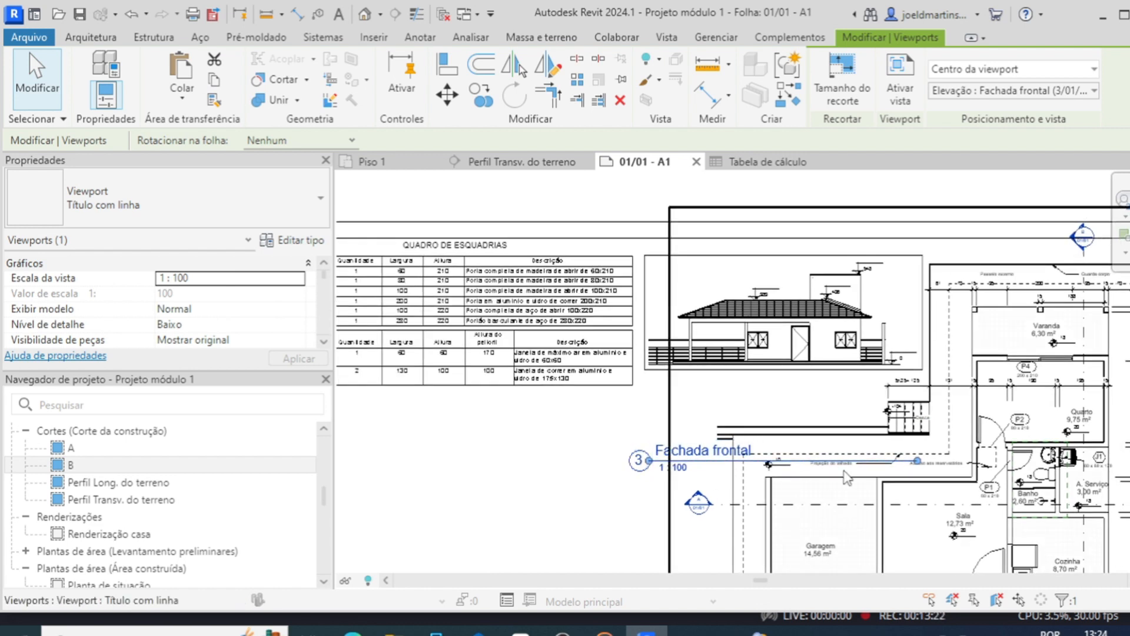
left_click_drag(918, 461, 765, 462)
left_click(662, 487)
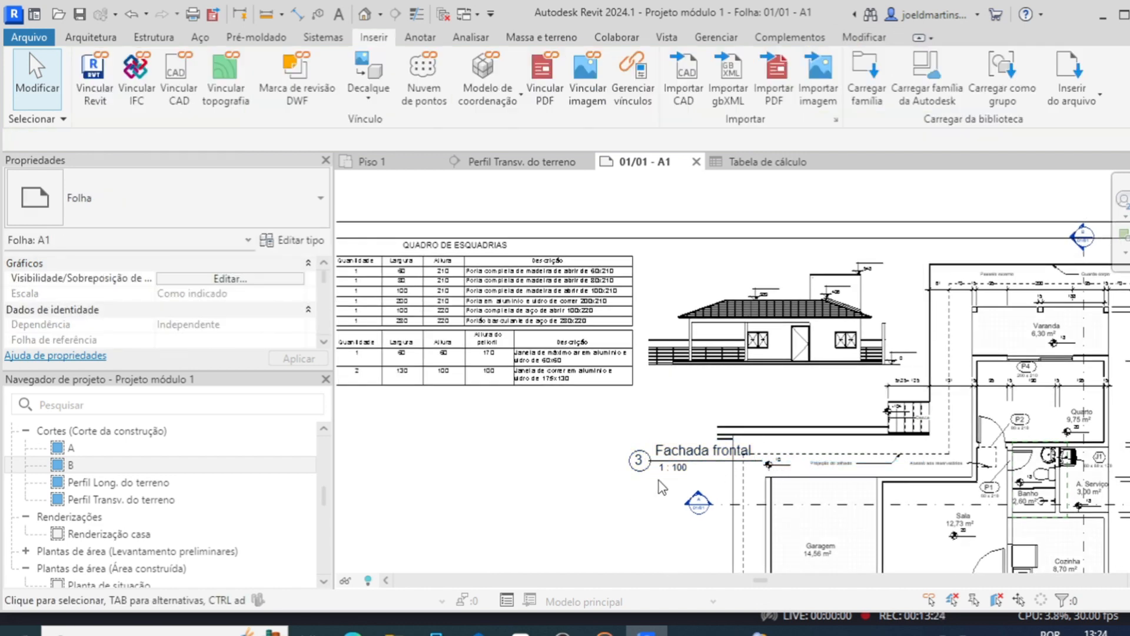
left_click_drag(690, 467, 736, 391)
left_click(650, 457)
- Move Perfil Long. do terreno below the schedules and Perfil Transv. do terreno between Planta de cobertura and the title block
scroll(650, 456, "down", 5)
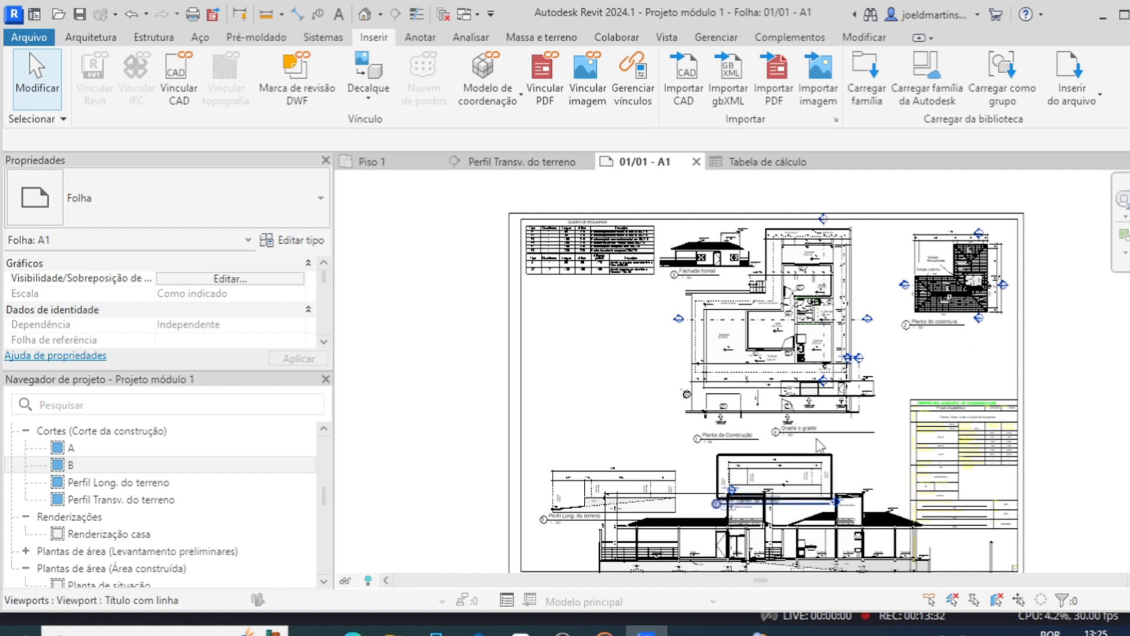
left_click_drag(629, 486, 617, 294)
left_click_drag(596, 292, 596, 291)
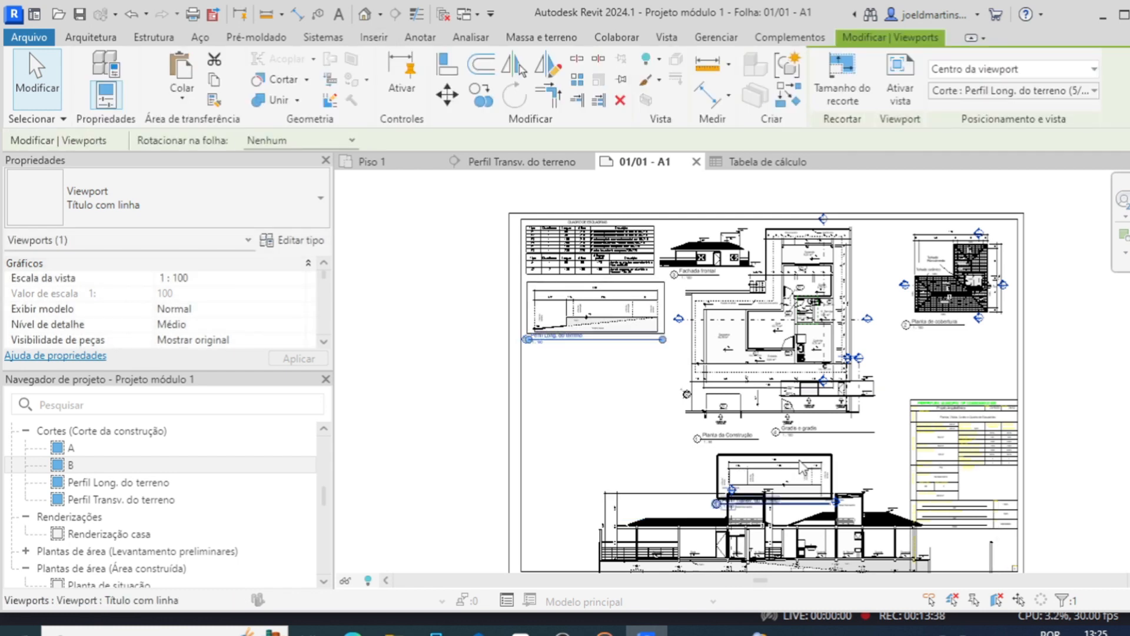
left_click_drag(802, 467, 982, 340)
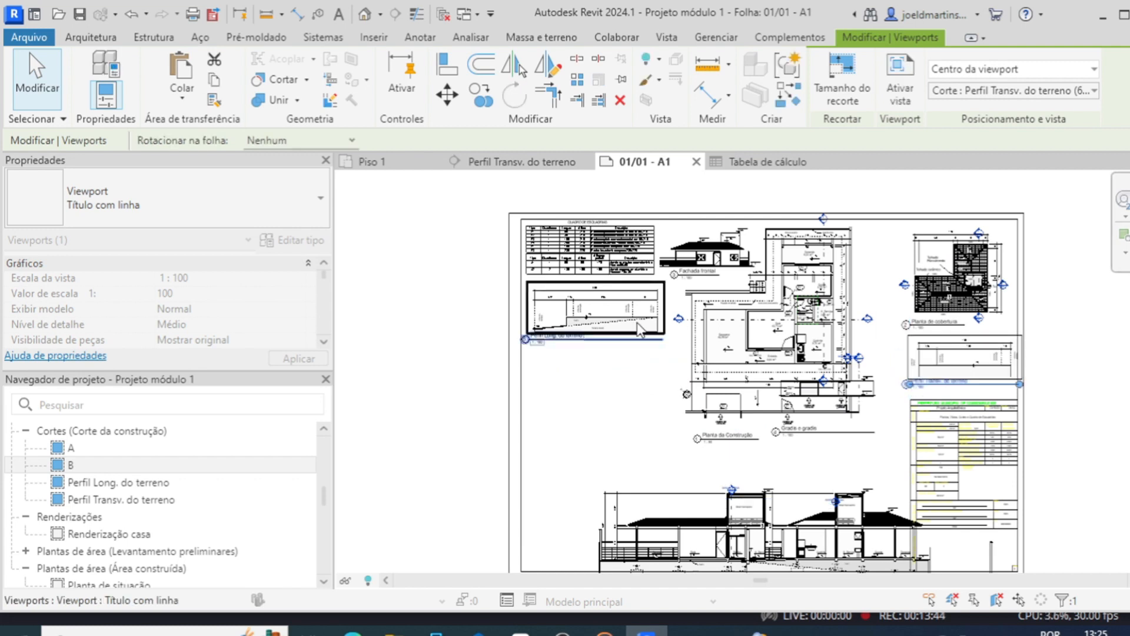
- Shorten the Perfil Long. do terreno title line to match the length of its text
scroll(591, 314, "up", 5)
key("Escape")
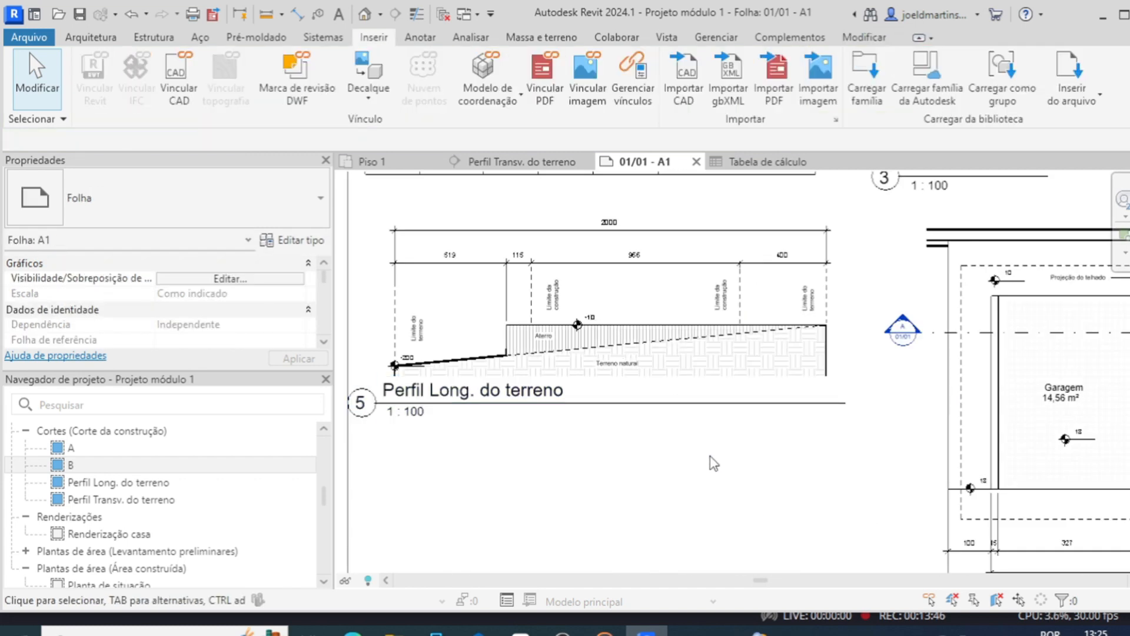
left_click(828, 390)
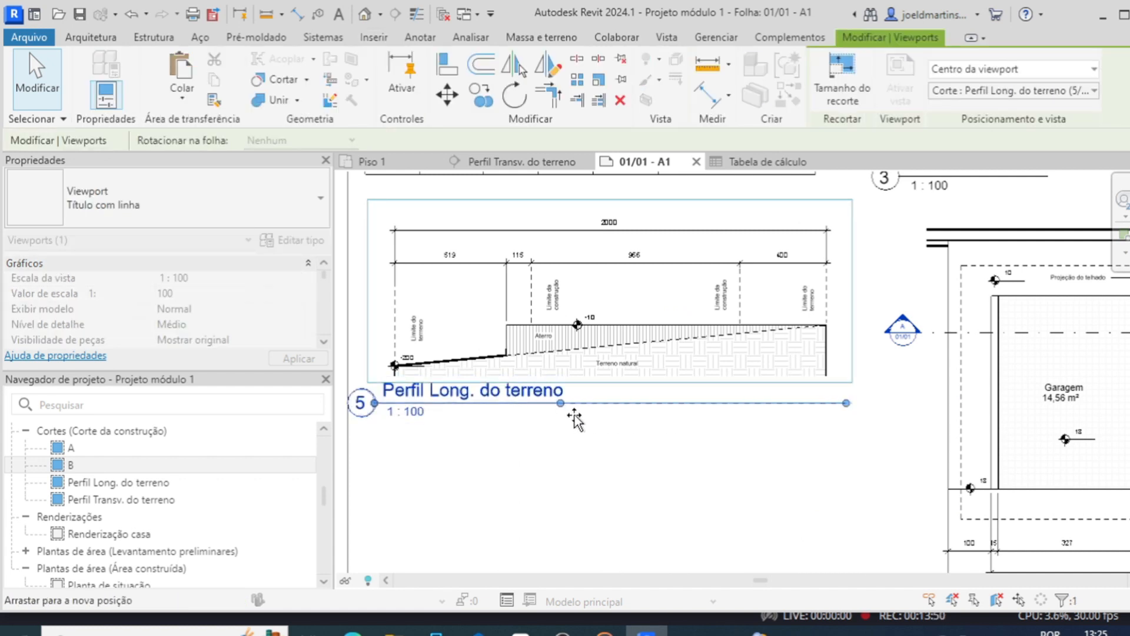
left_click(555, 449)
scroll(583, 453, "down", 3)
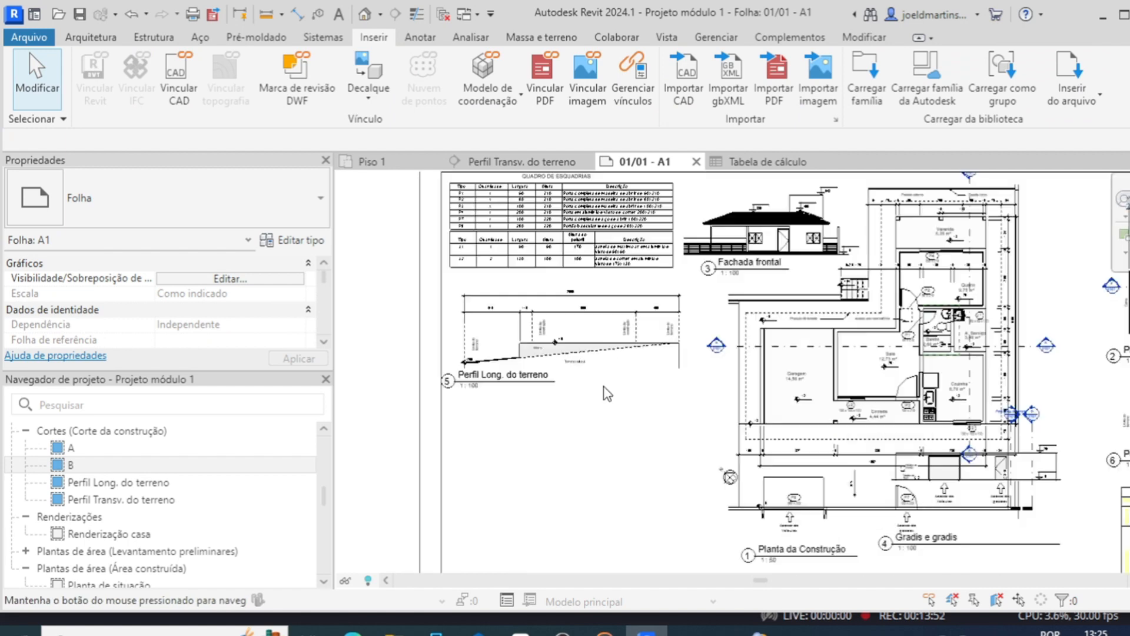
- Shorten the Perfil Transv. do terreno title line to match the length of its text
scroll(978, 426, "up", 3)
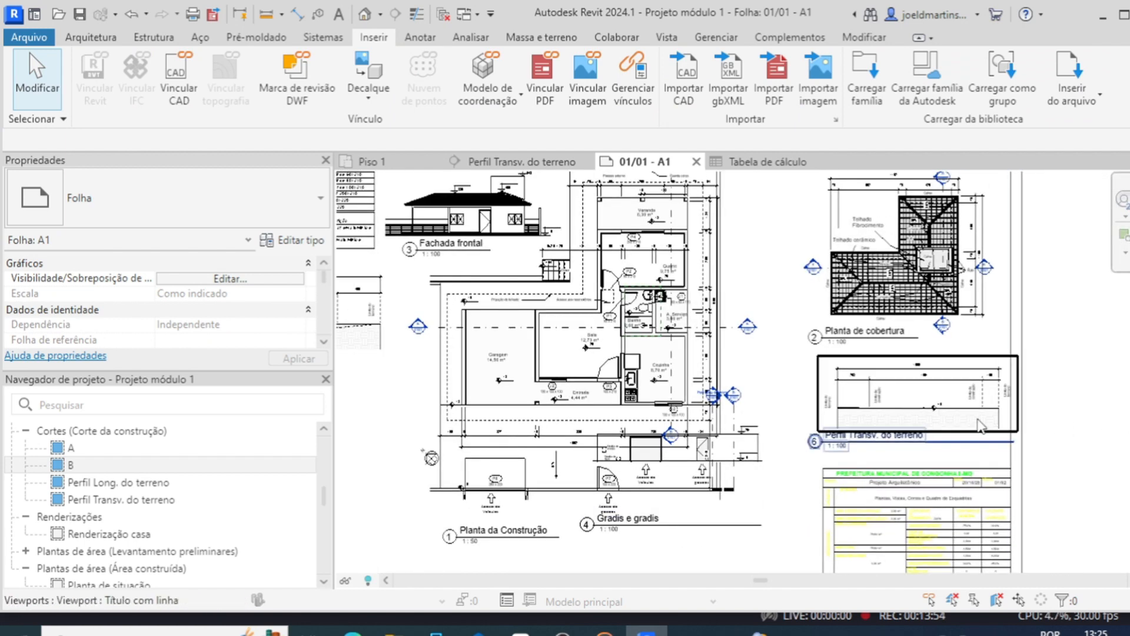
left_click_drag(978, 420, 955, 422)
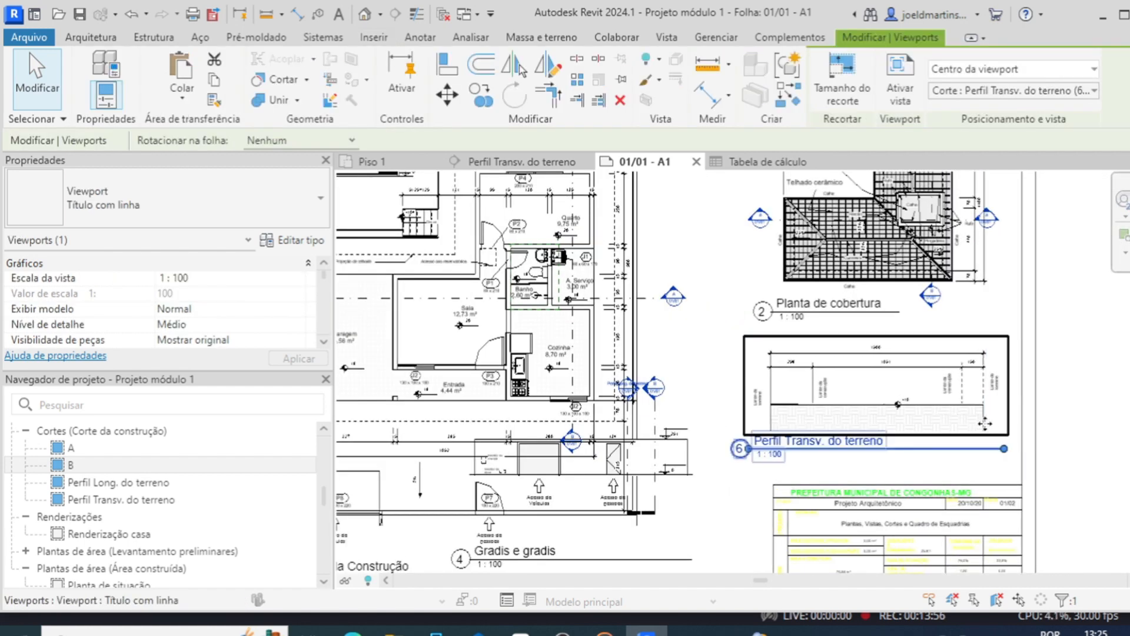
left_click_drag(1005, 451, 890, 451)
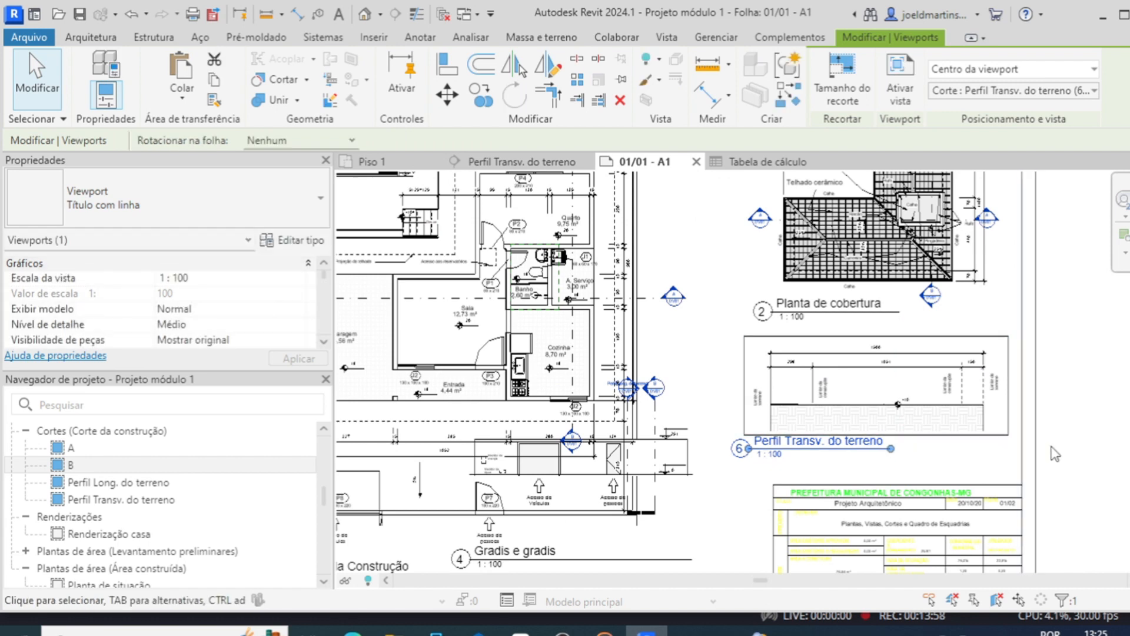
left_click(1110, 438)
- Move the Gradis e gradis elevation off the floor plan to the free space below Perfil Long. do terreno
scroll(1020, 466, "down", 5)
scroll(958, 363, "up", 5)
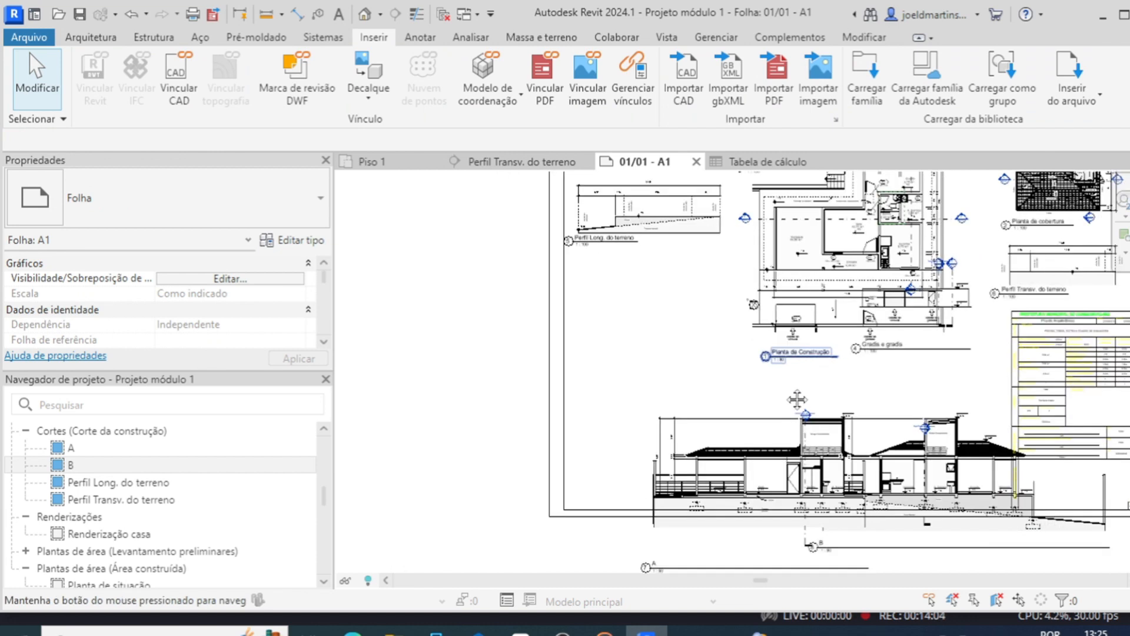
middle_click_drag(797, 399, 771, 430)
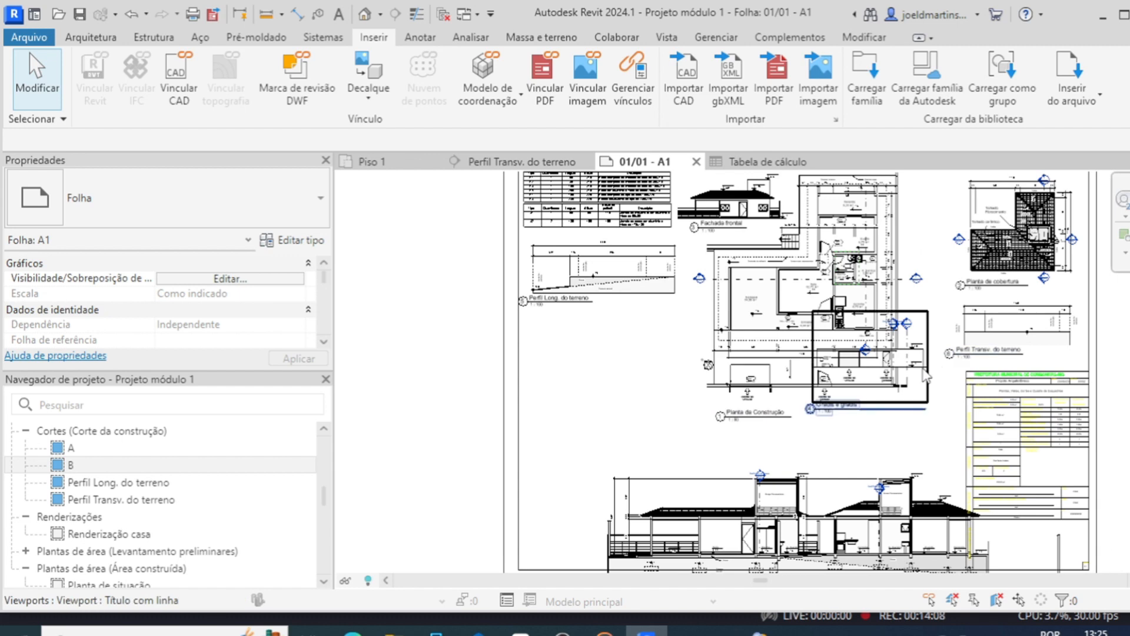
left_click_drag(925, 377, 639, 365)
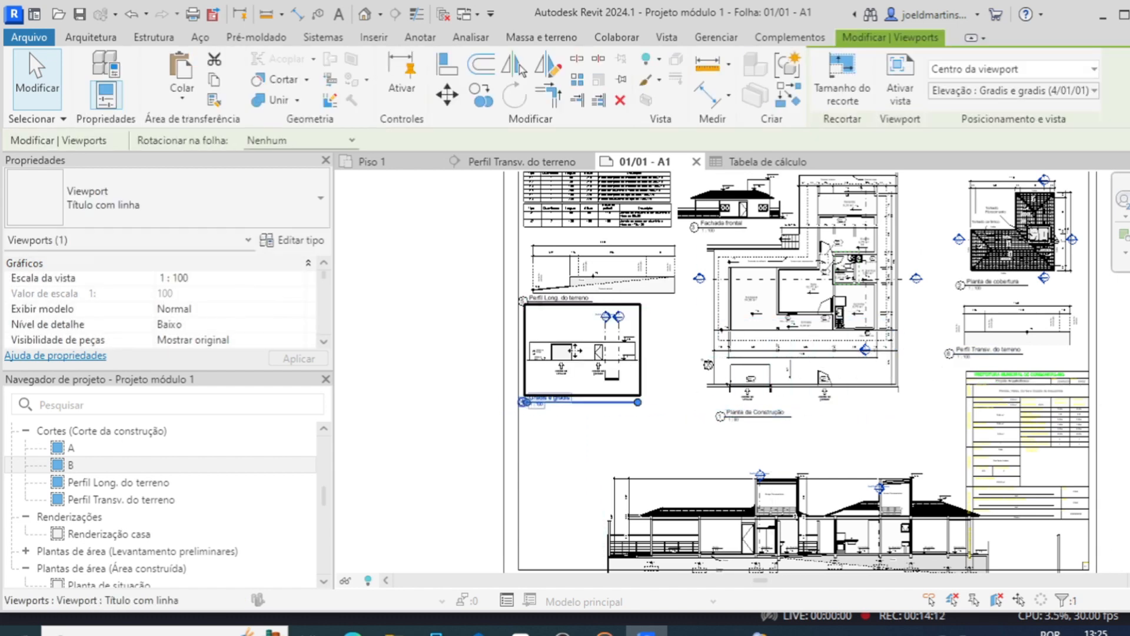
- Activate the Gradis e gradis view, hide its section line category, and return to the sheet
scroll(591, 328, "up", 4)
double_click(592, 327)
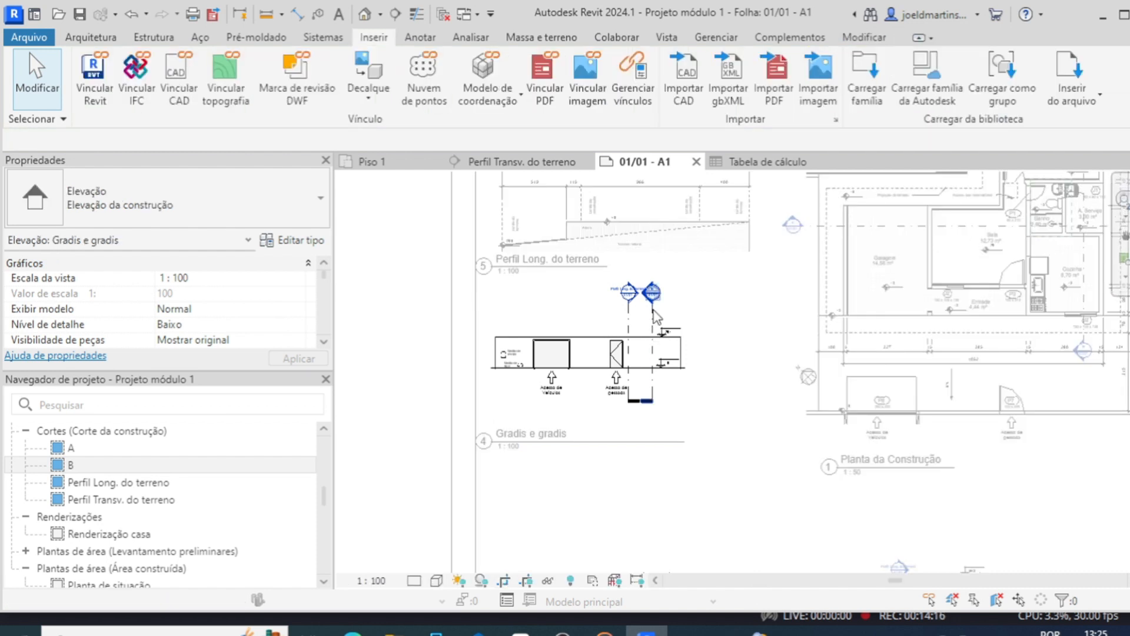
left_click(653, 327)
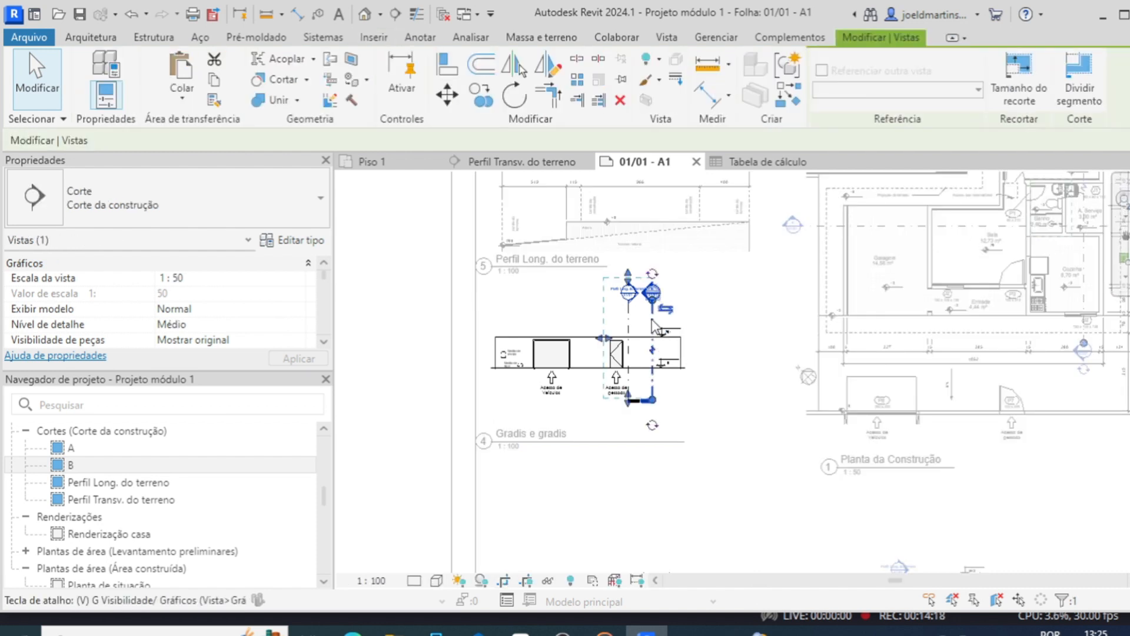
key("Delete")
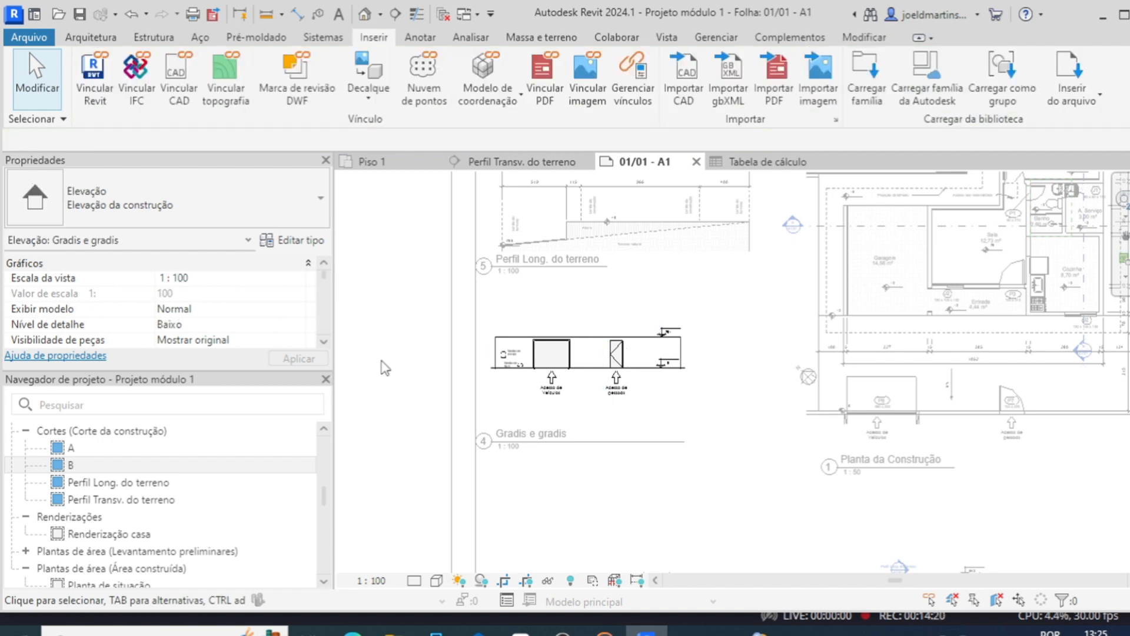
double_click(384, 368)
- Place the Gradis e gradis title under its drawing with a shorter line, and move the viewport up close to Perfil Long. do terreno
mouse_move(575, 441)
left_mouse_down()
mouse_move(609, 405)
mouse_move(595, 403)
left_mouse_up()
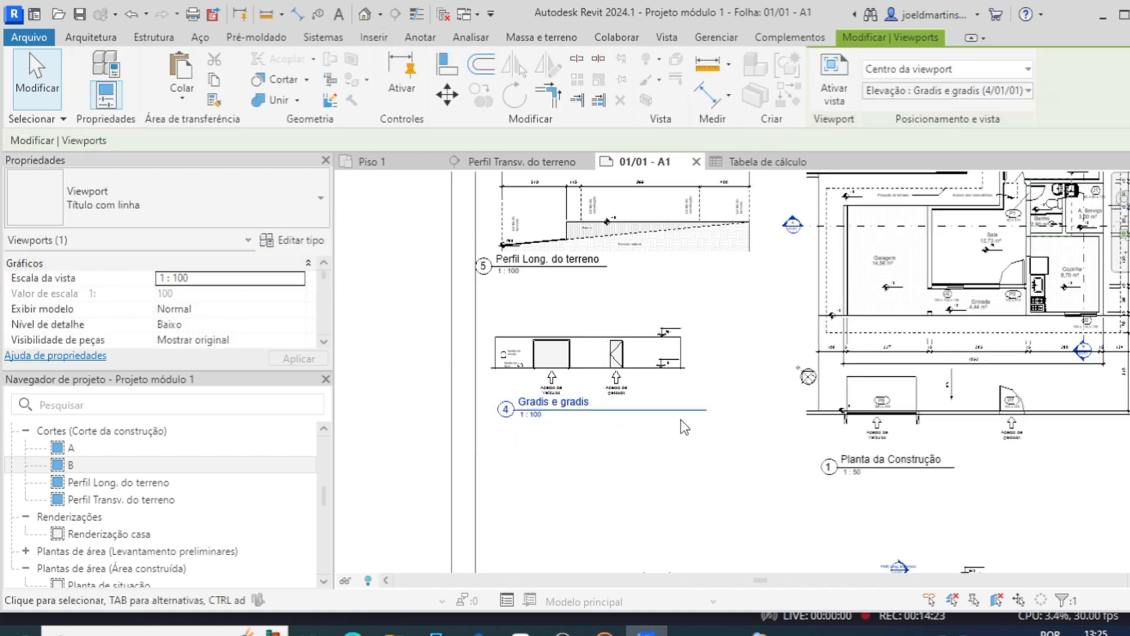
left_click(708, 379)
left_click(678, 360)
left_click_drag(707, 409, 590, 414)
left_click(608, 470)
left_click_drag(608, 374, 614, 334)
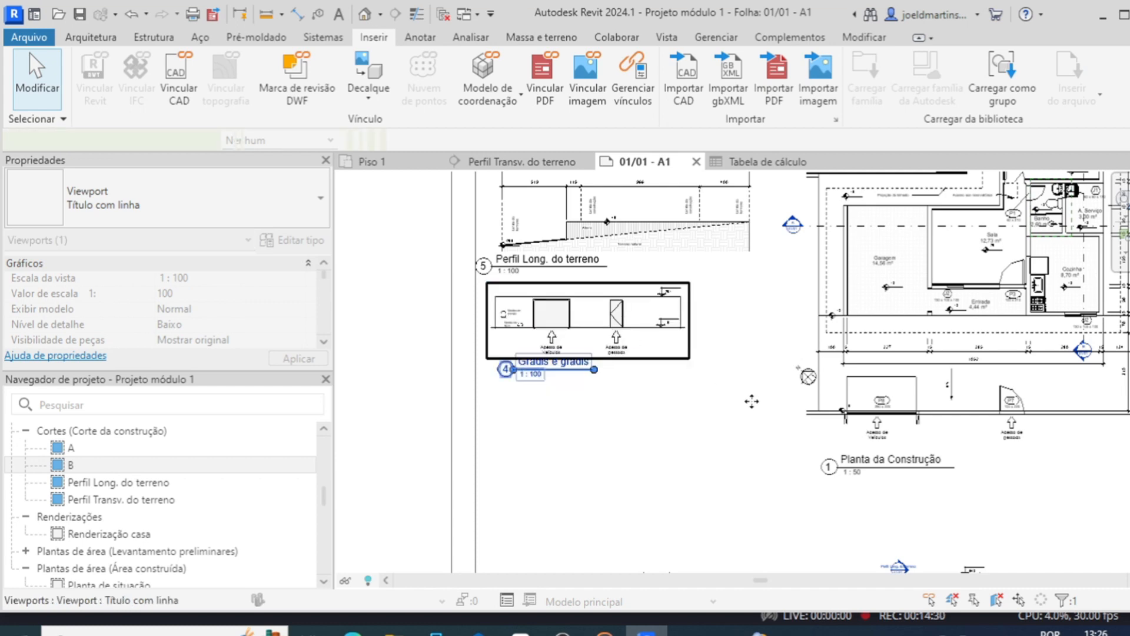
left_click(753, 403)
- Move building section A inside the sheet border, below Gradis e gradis and clear of section B
scroll(751, 405, "down", 2)
scroll(668, 409, "down", 1)
middle_click_drag(667, 409, 666, 407)
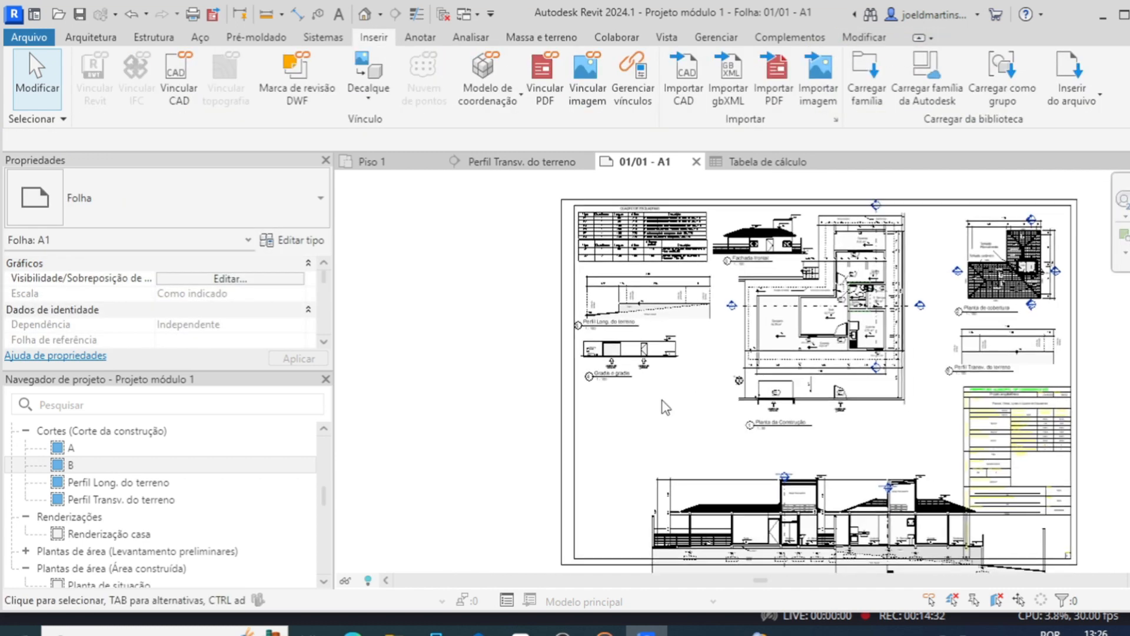
middle_click_drag(703, 468, 715, 383)
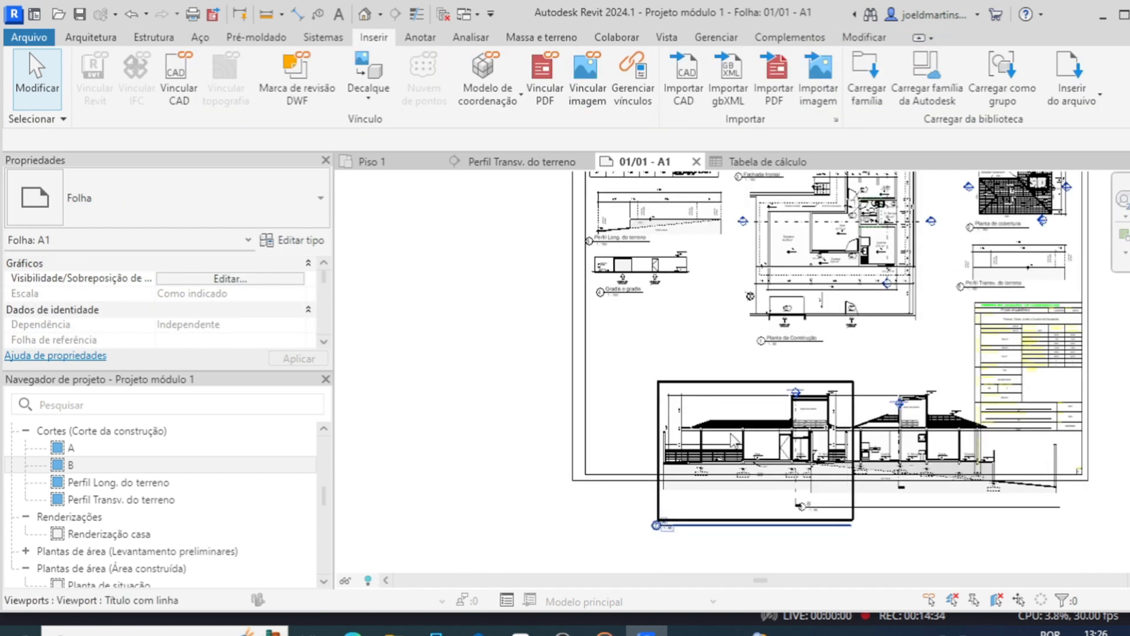
left_click(684, 403)
left_click_drag(685, 403, 667, 367)
scroll(726, 374, "up", 2)
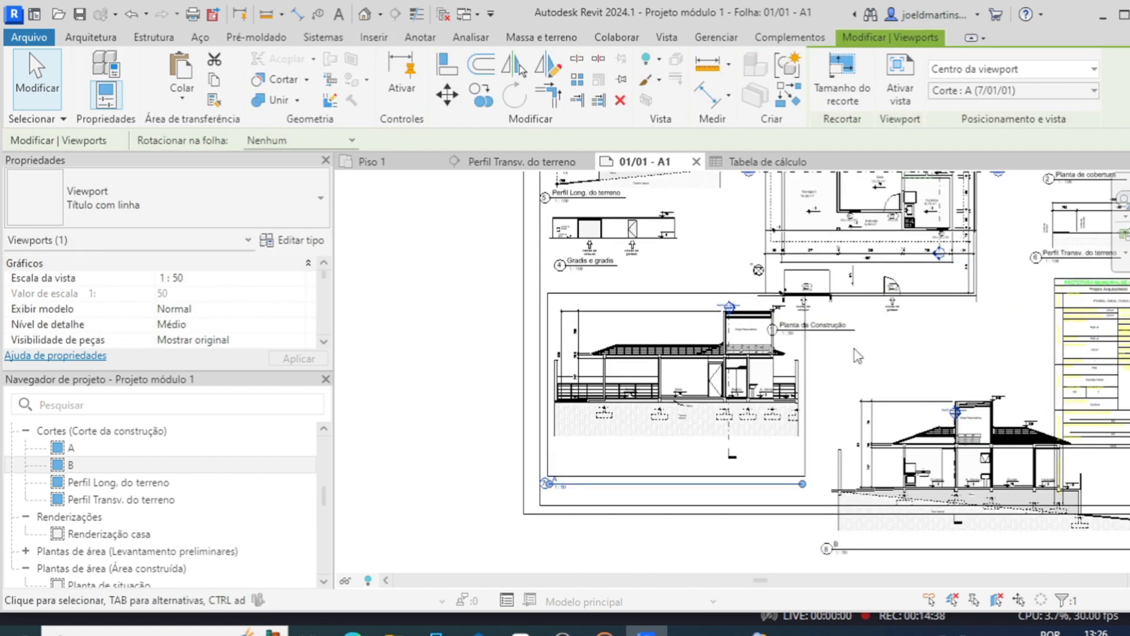
- Move the Planta da Construção floor plan slightly to the right, clear of building section A
scroll(635, 415, "up", 2)
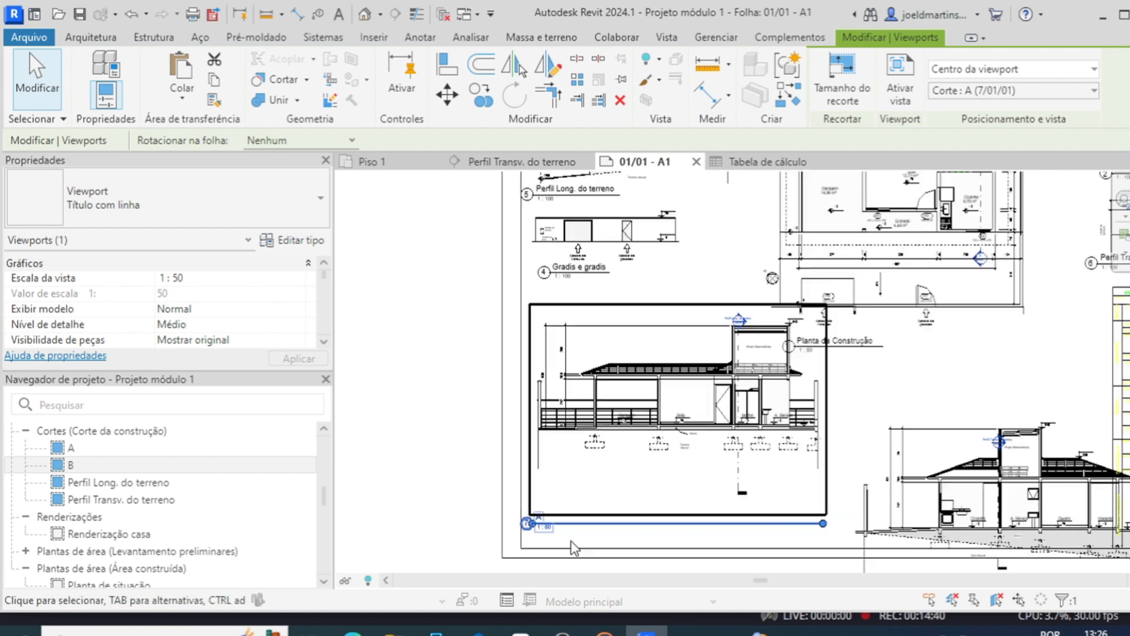
scroll(659, 453, "down", 3)
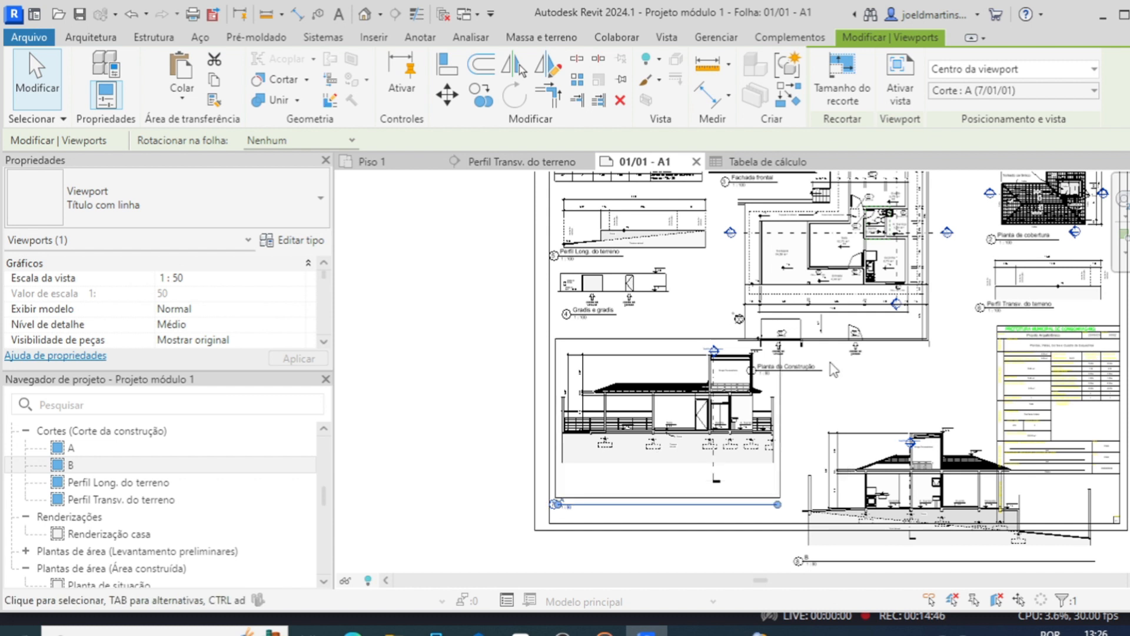
scroll(869, 333, "up", 1)
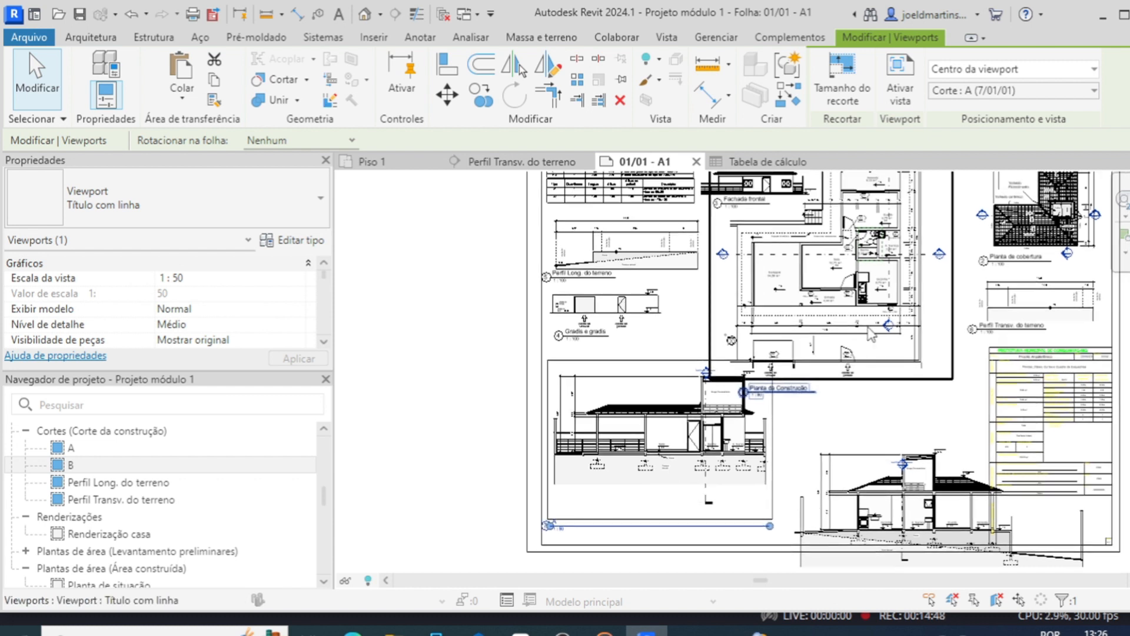
left_click(870, 333)
left_click_drag(877, 326, 900, 329)
left_click(796, 422)
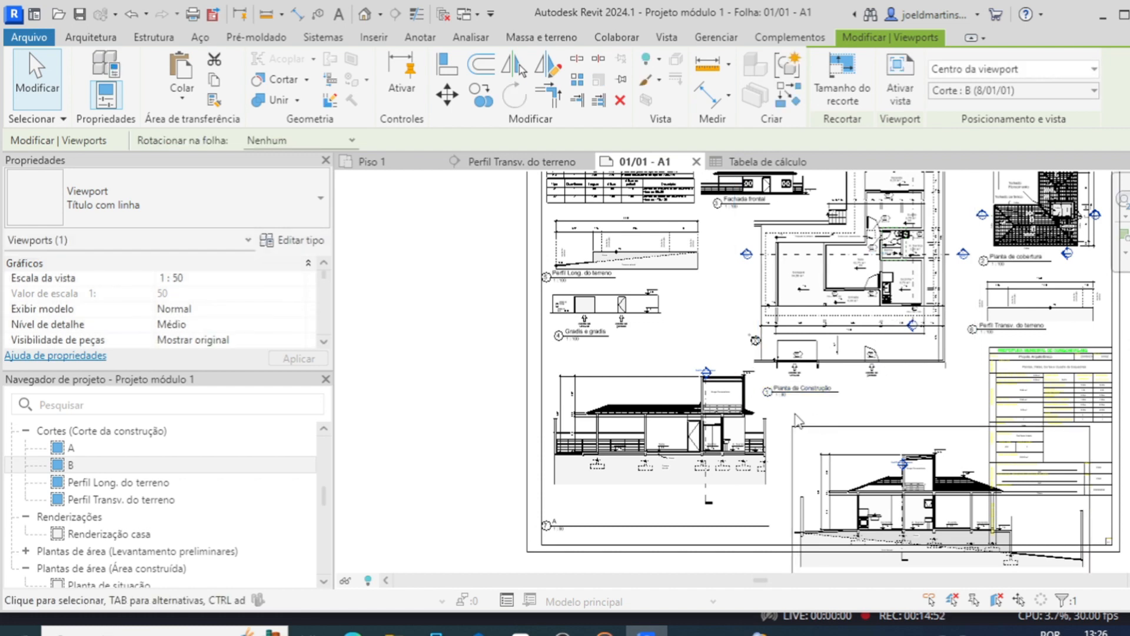
- Activate the section A view, hide the vertical section line crossing it, and return to the sheet
scroll(750, 413, "up", 2)
middle_click_drag(668, 496, 708, 431)
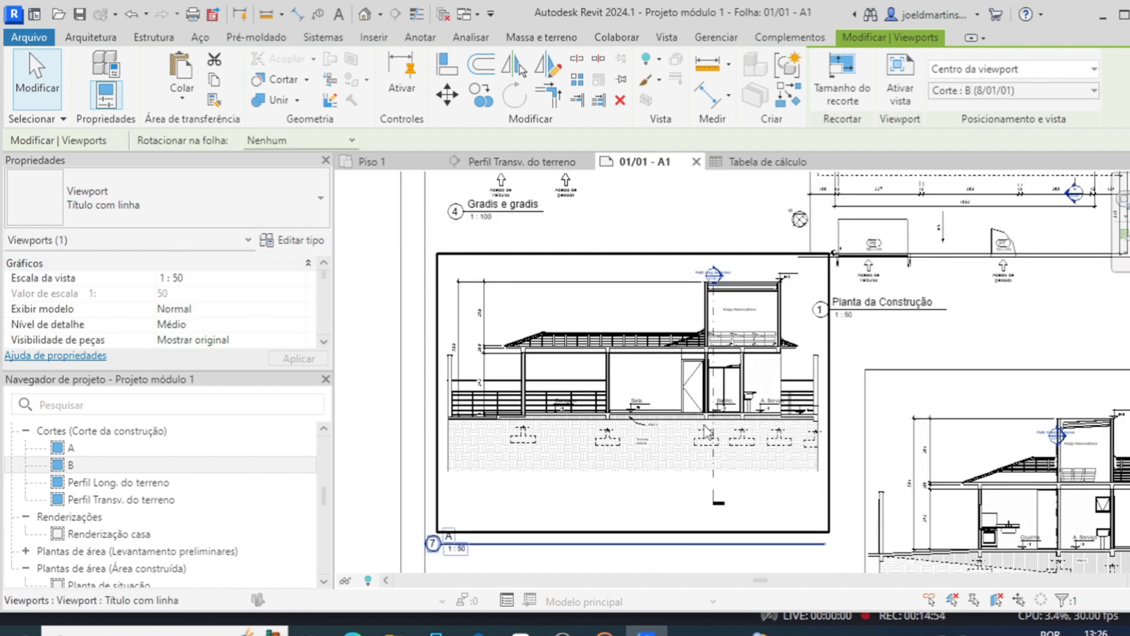
double_click(714, 483)
left_click(714, 496)
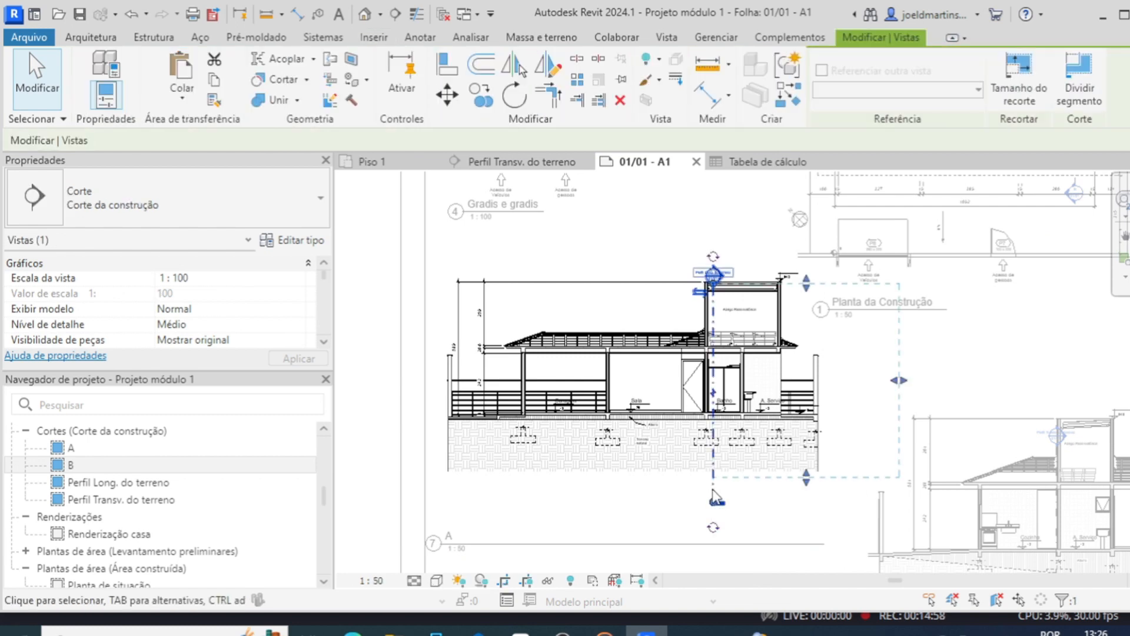
key("Escape")
double_click(396, 435)
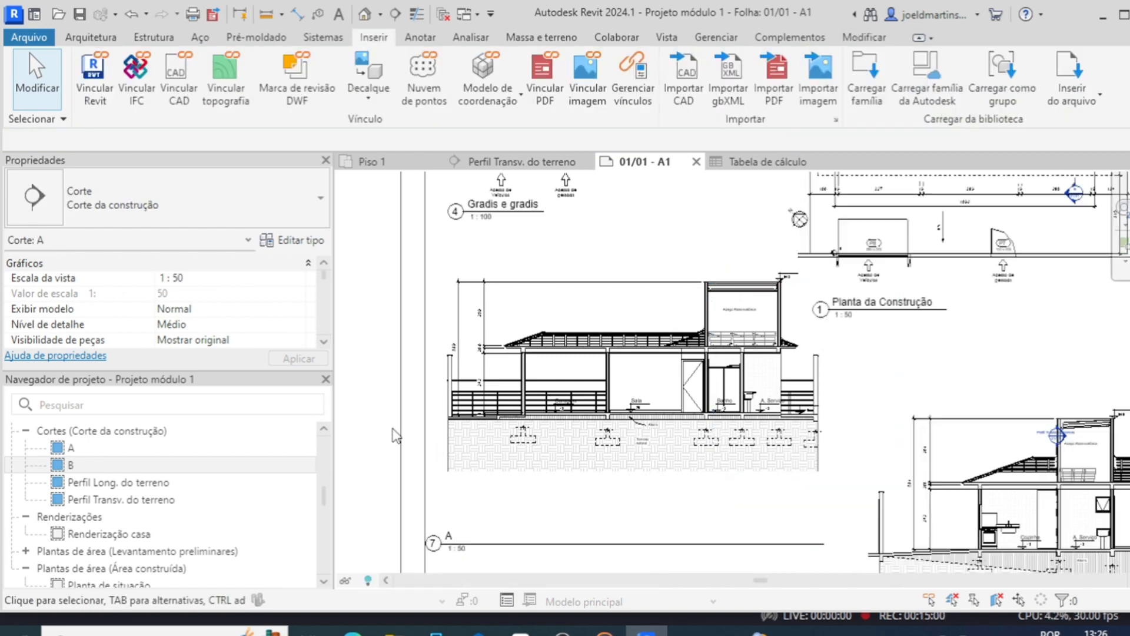
- Move the section A viewport up, closer to the Gradis e gradis elevation
left_click(599, 435)
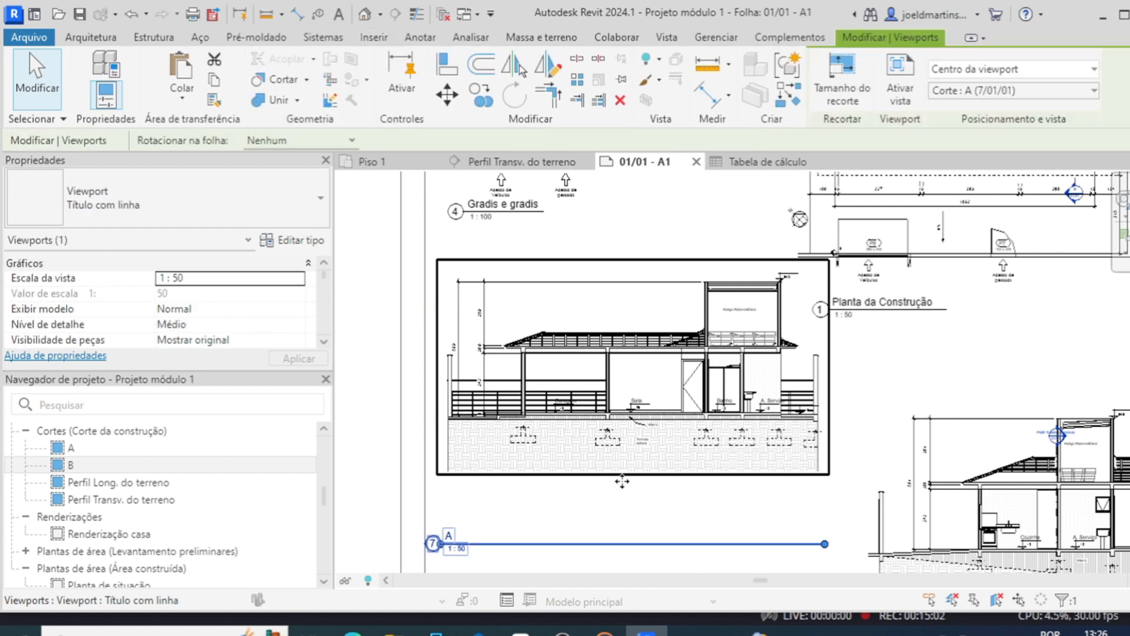
left_click_drag(629, 539, 630, 500)
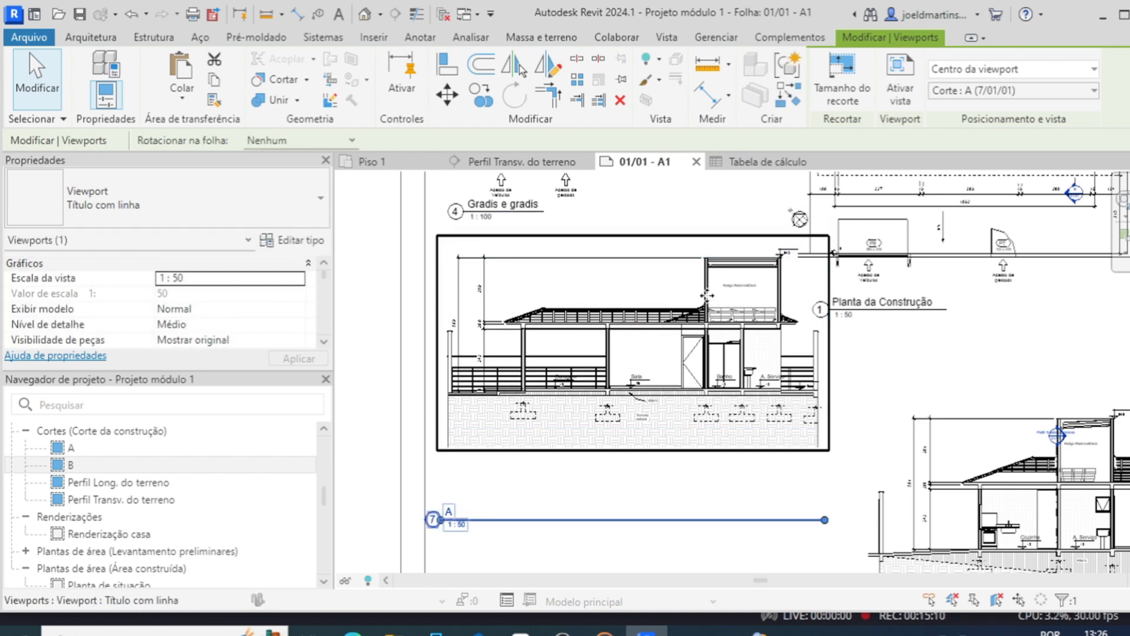
scroll(719, 259, "up", 2)
mouse_move(723, 255)
left_mouse_down()
mouse_move(726, 234)
mouse_move(723, 249)
left_mouse_up()
scroll(723, 267, "down", 3)
left_click(632, 476)
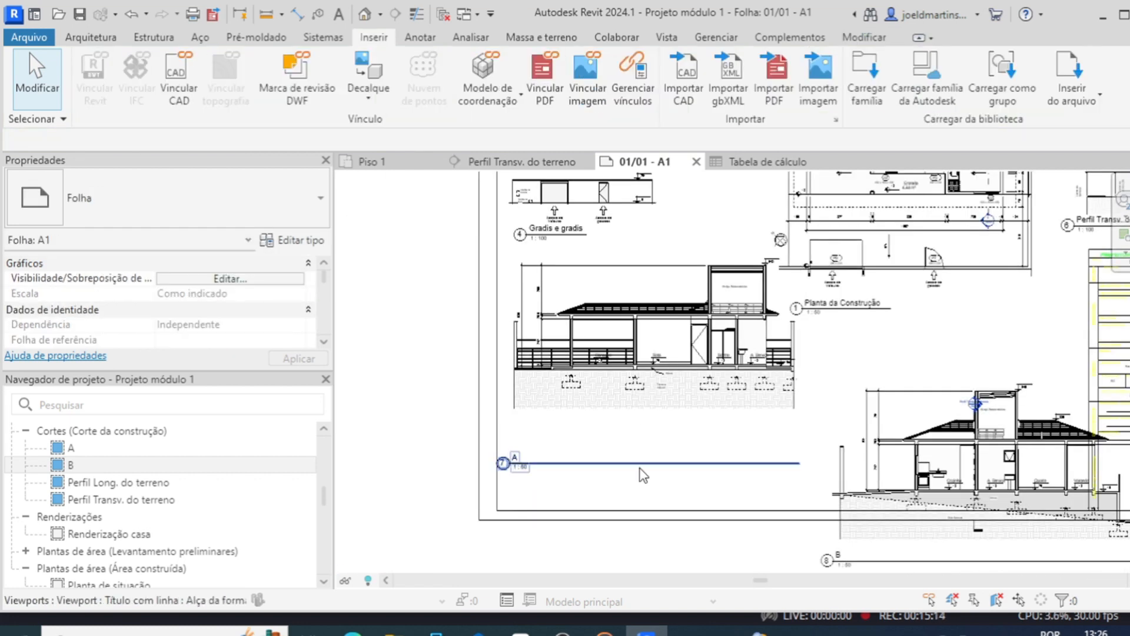
- Place the section A title directly under its drawing and shorten the title line
left_click_drag(660, 421, 656, 419)
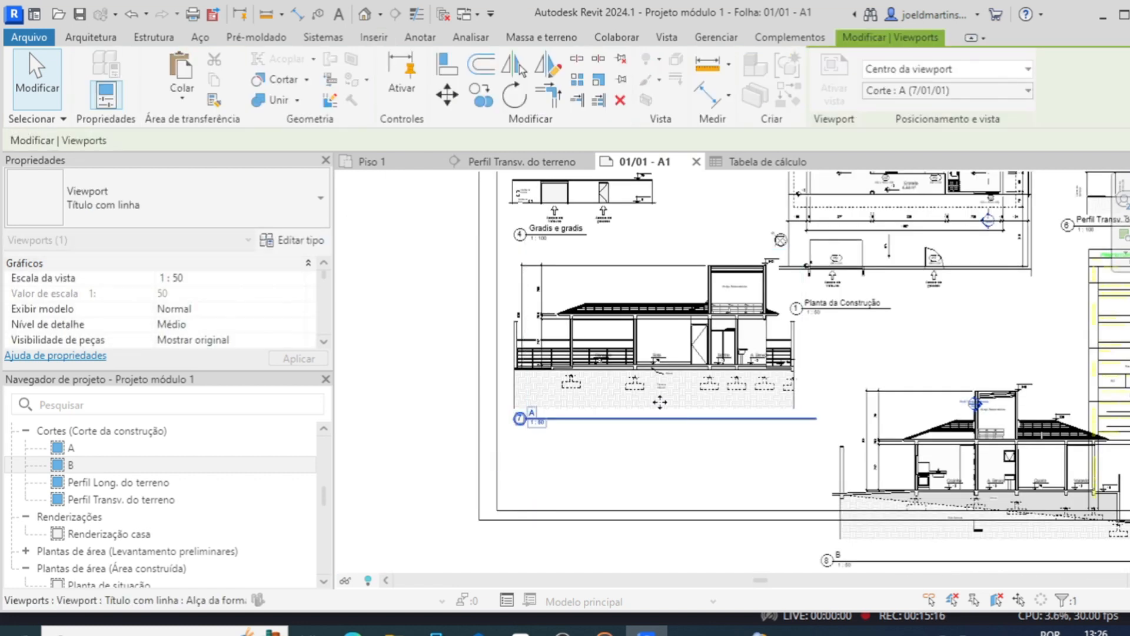
left_click(708, 406)
left_click_drag(816, 419, 656, 439)
scroll(632, 437, "up", 3)
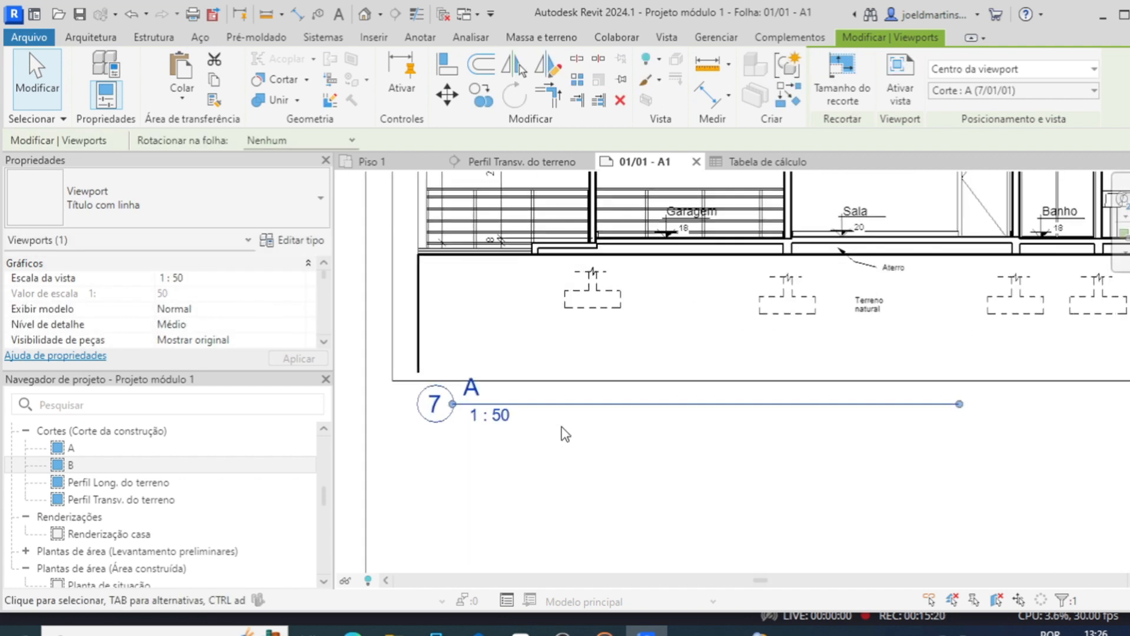
left_click(563, 450)
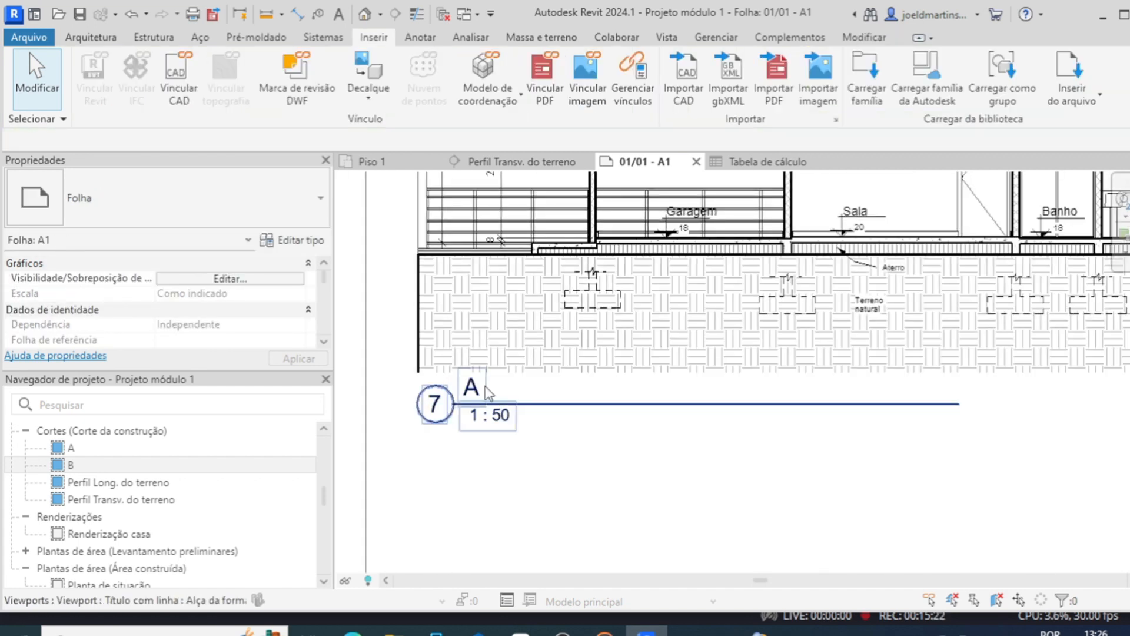
- Try the Titulo de vistas viewport type on the section A title
left_click(563, 408)
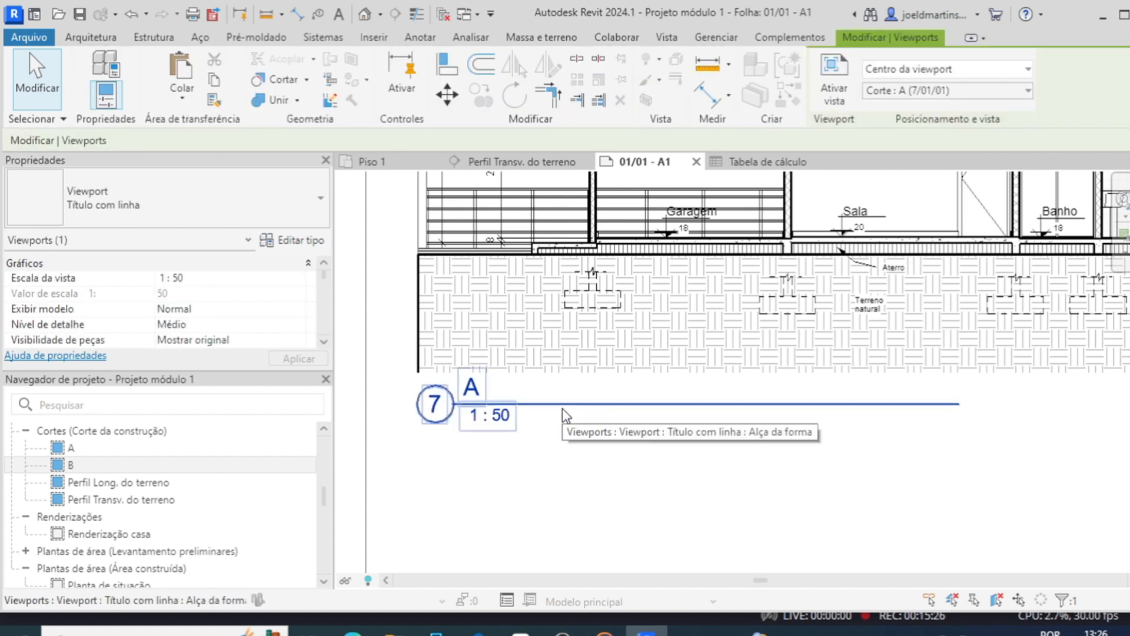
left_click(218, 204)
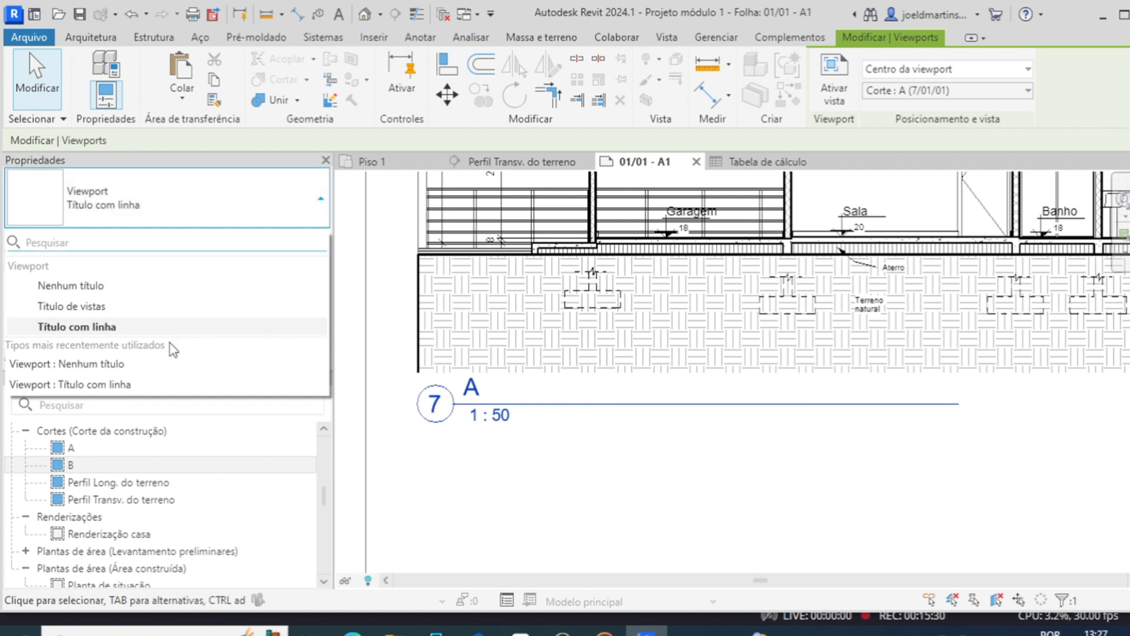
left_click(167, 306)
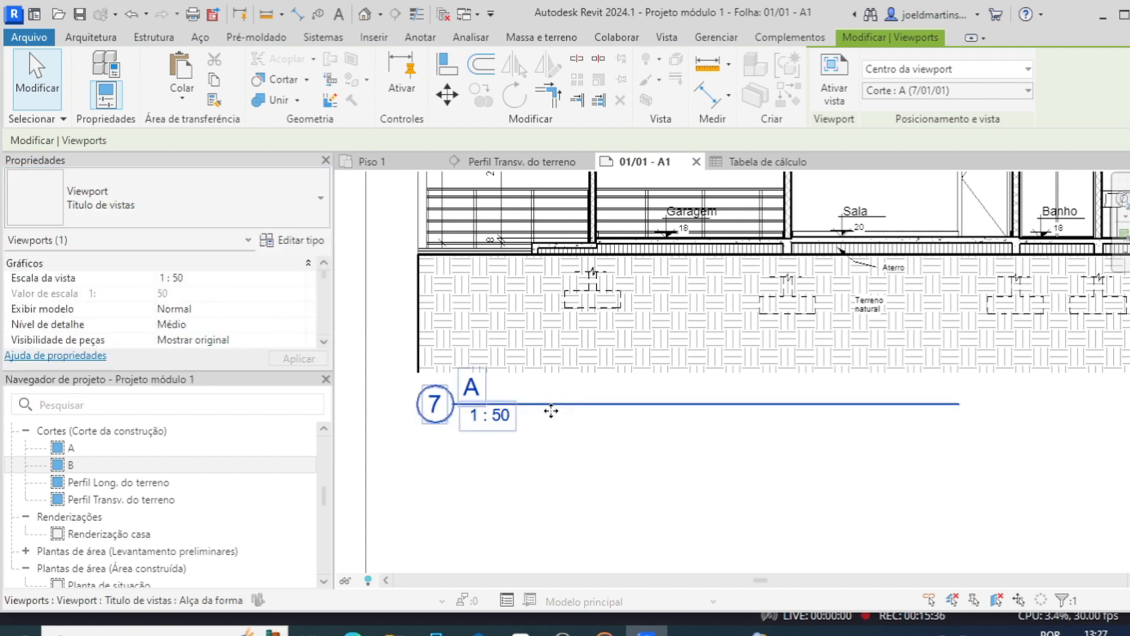
left_click(164, 221)
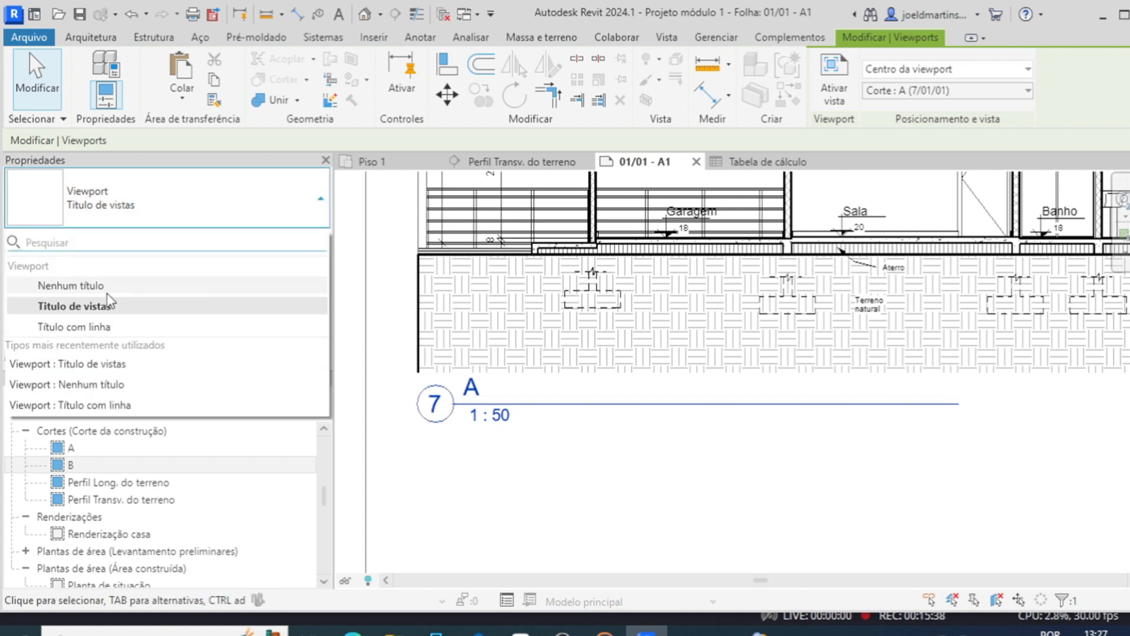
left_click(99, 324)
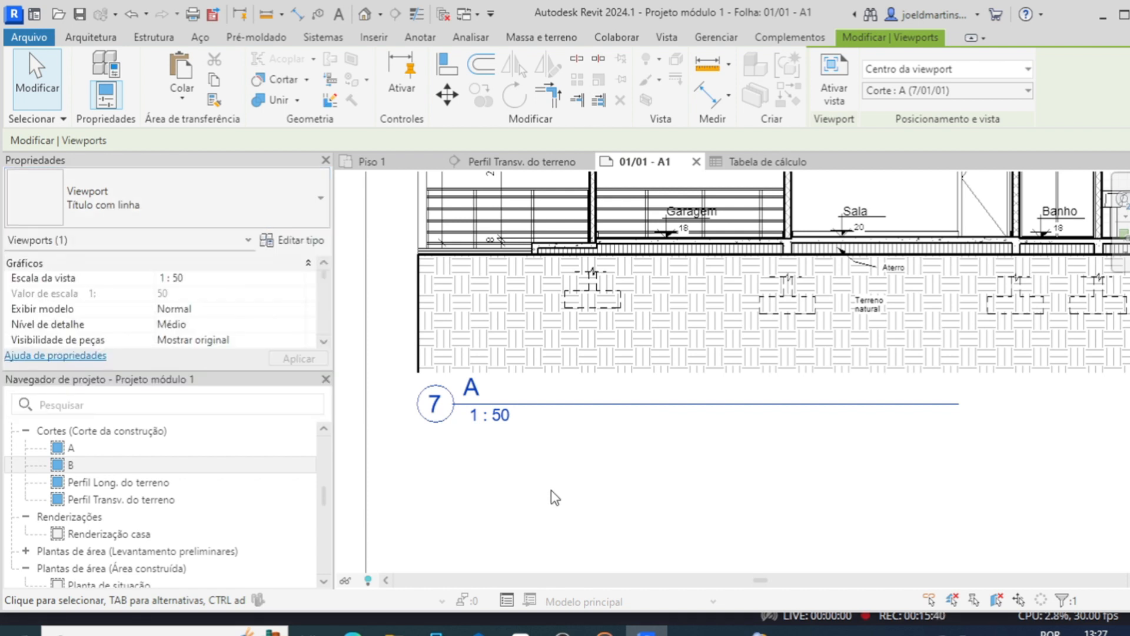
key("Escape")
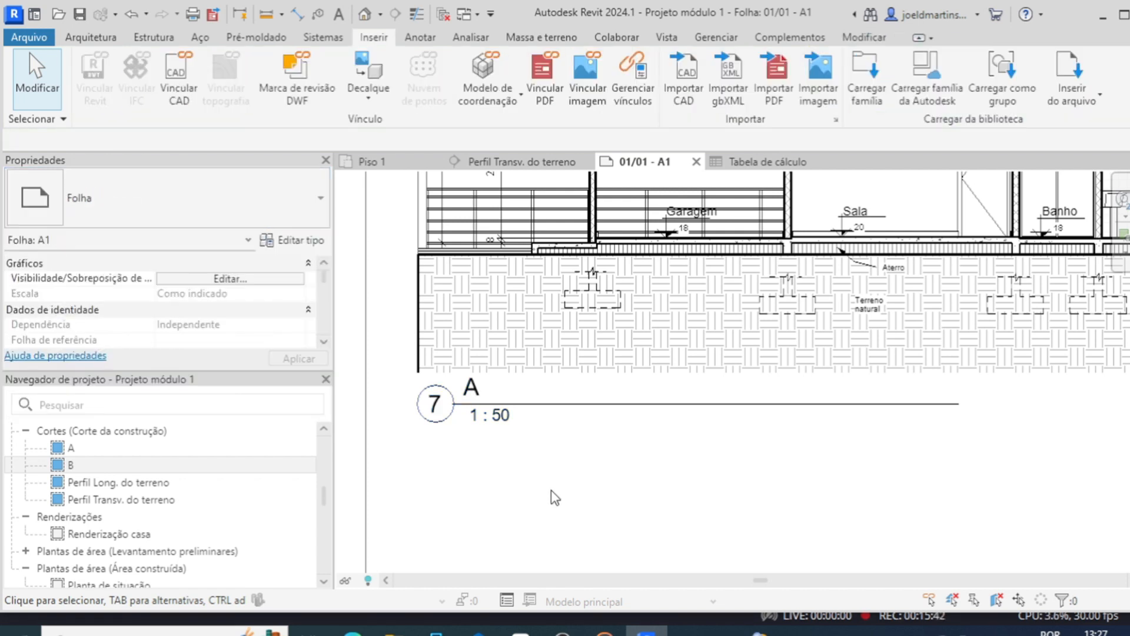
scroll(552, 490, "down", 3)
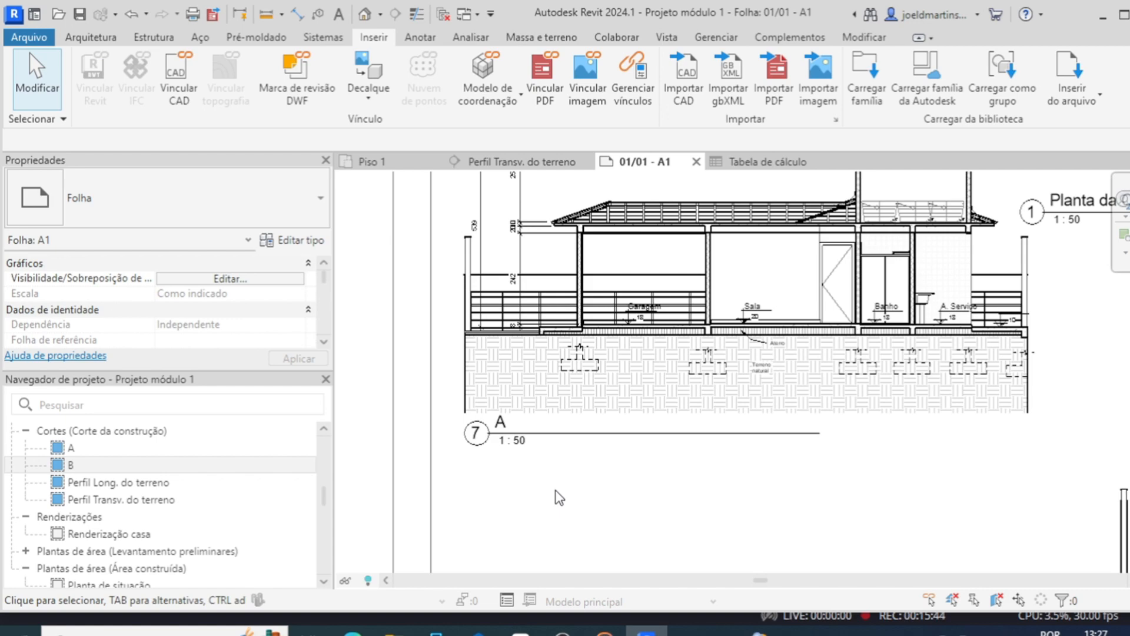
left_click(563, 634)
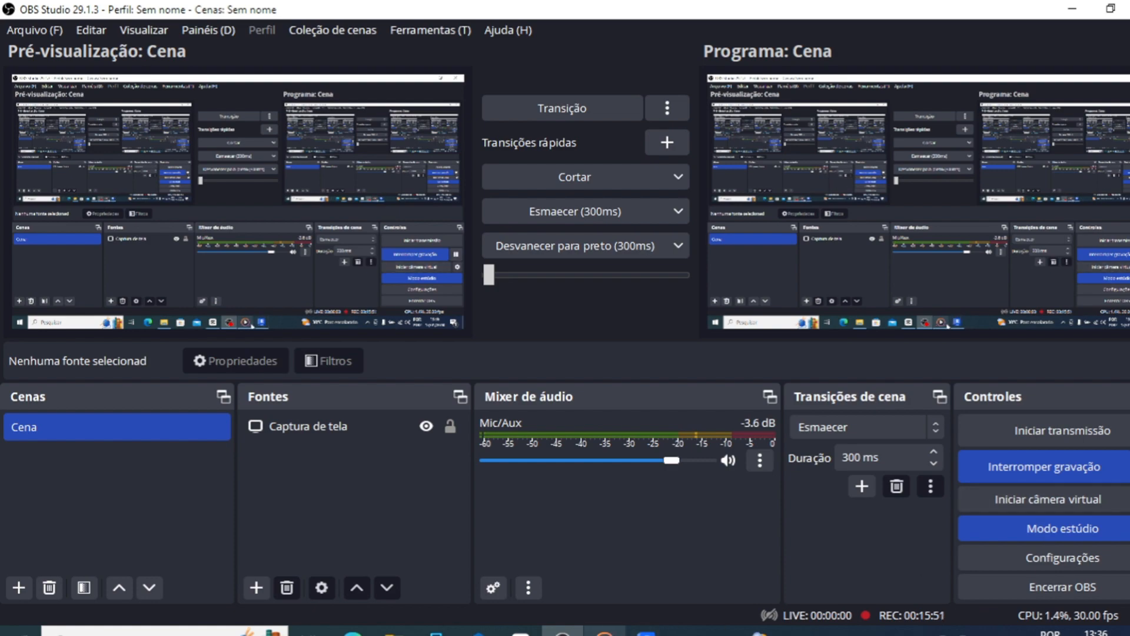
left_click(647, 632)
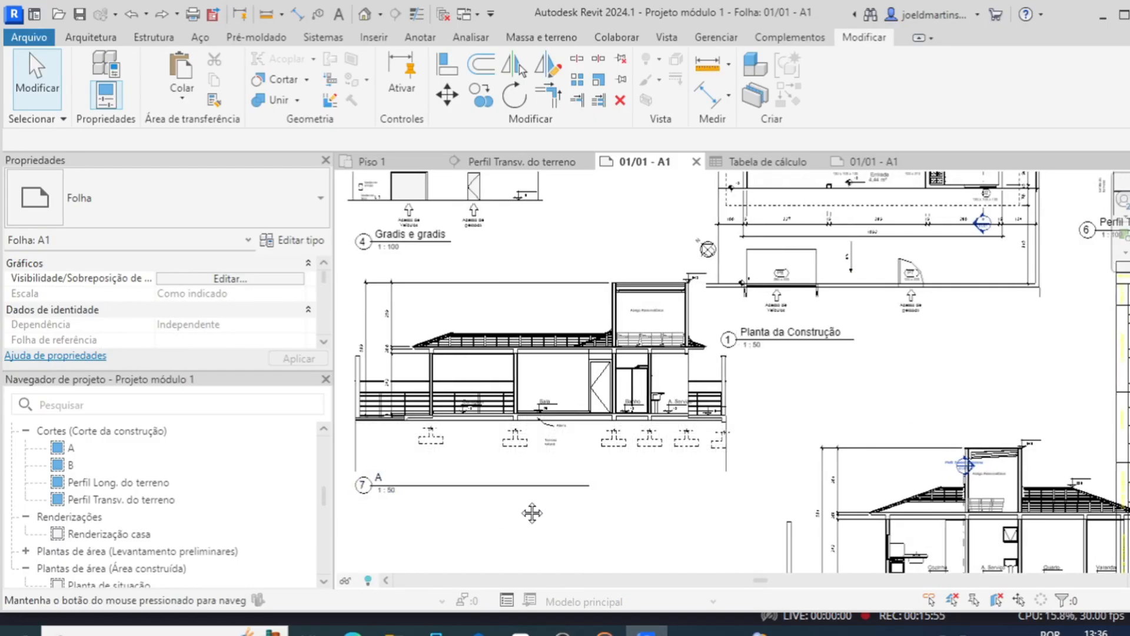
- Change the section A title's viewport type to Titulo de cortes
scroll(528, 506, "up", 2)
scroll(530, 500, "up", 2)
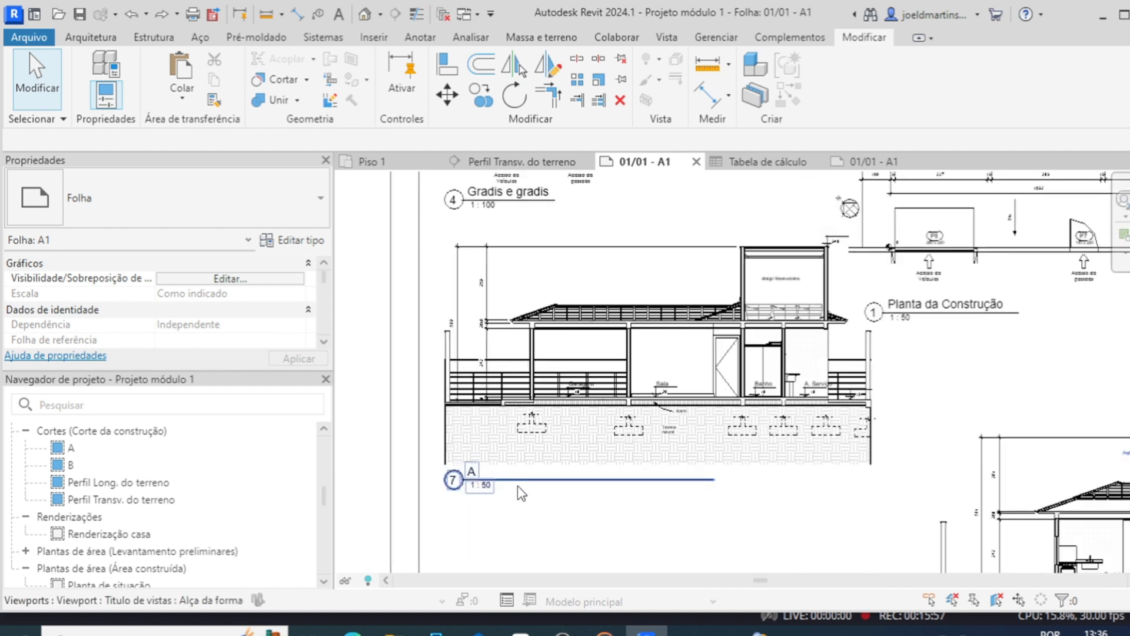
left_click(516, 479)
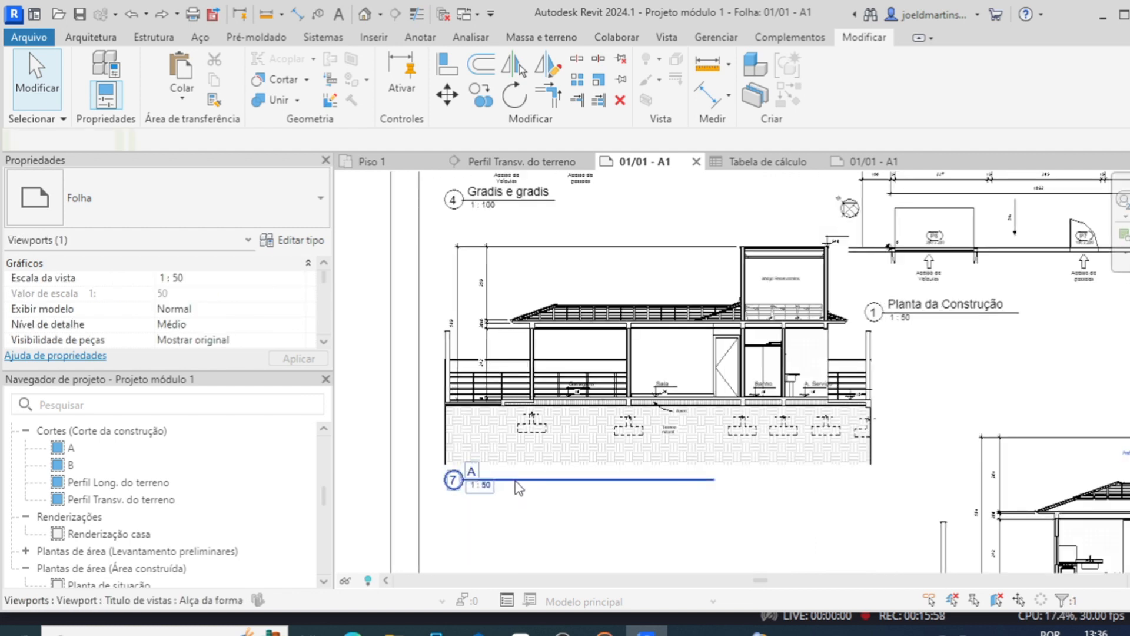
left_click(238, 210)
left_click(105, 306)
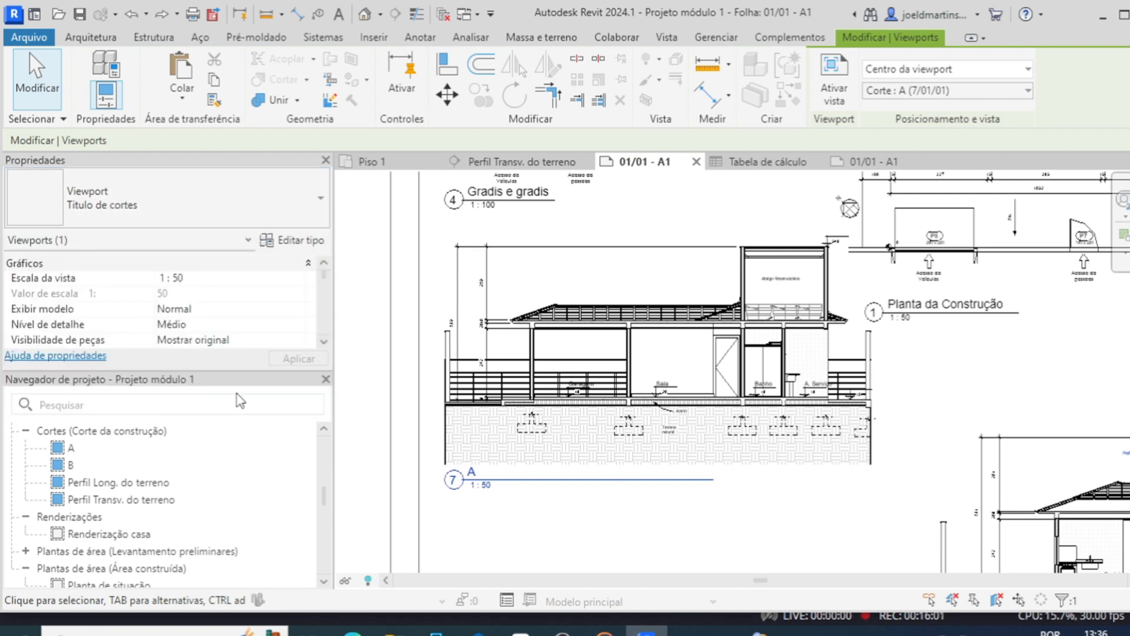
left_click(626, 508)
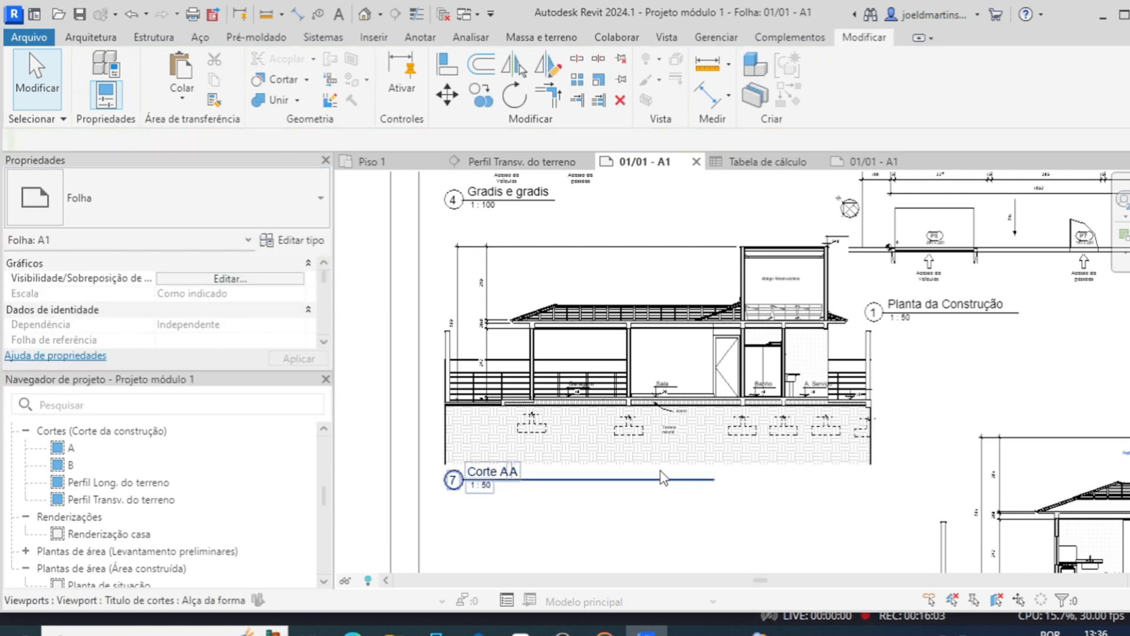
- Shorten the Corte AA title line to just past the end of the title text
left_click(703, 490)
left_click(551, 507)
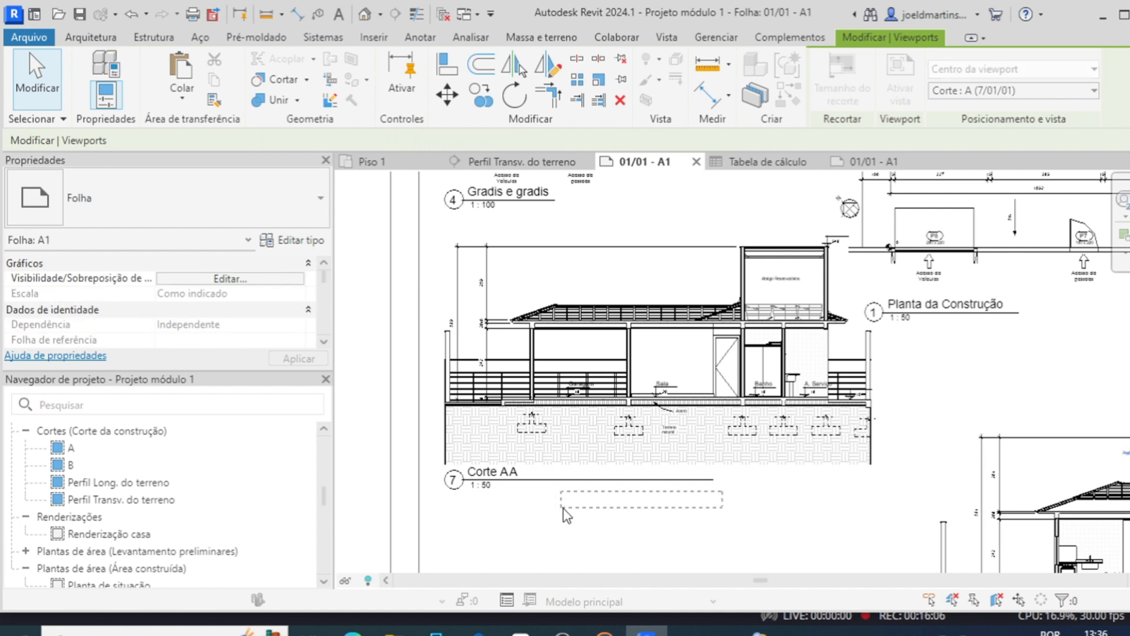
left_click(606, 488)
left_click(717, 481)
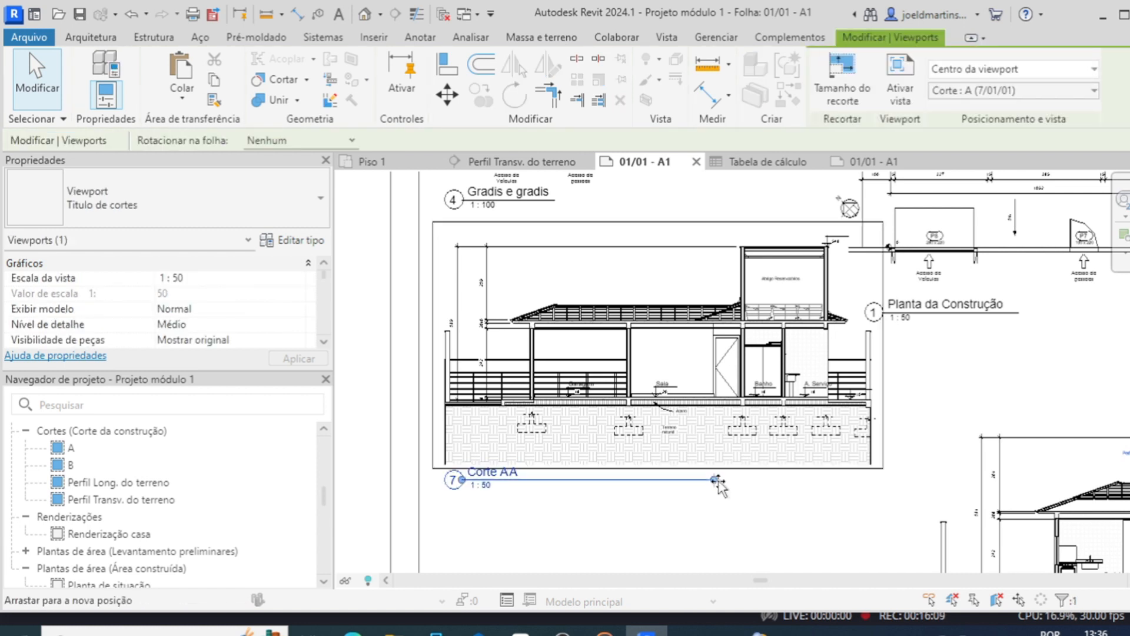
left_click_drag(528, 482, 524, 480)
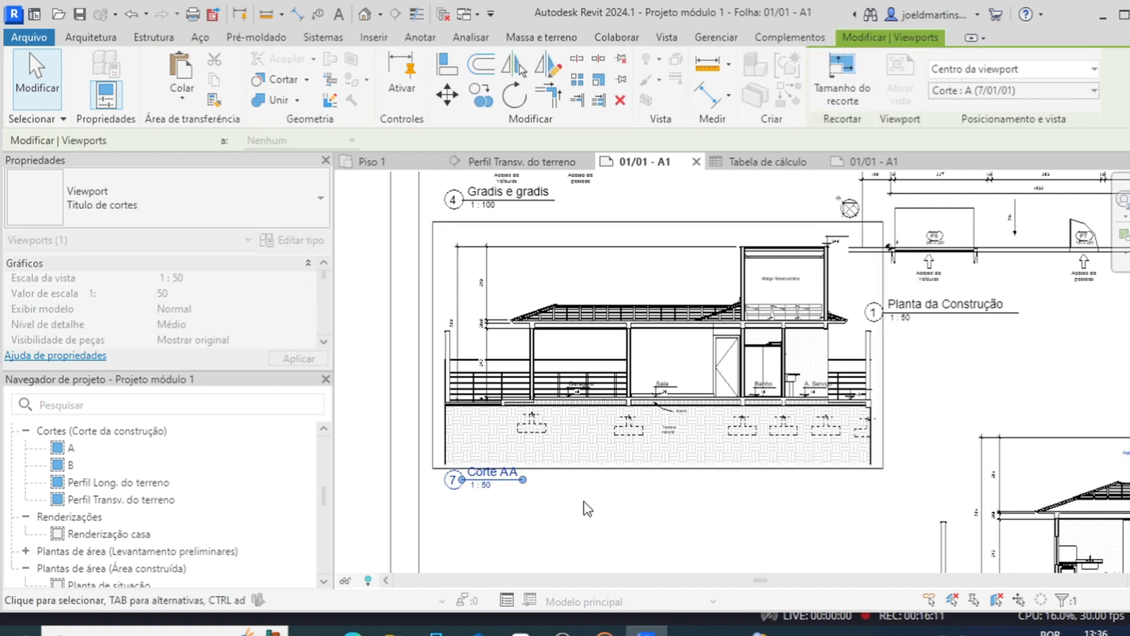
left_click(585, 507)
- Move the building section B drawing up inside the sheet border, below Planta da Construção
scroll(585, 506, "down", 2)
middle_click_drag(647, 468, 495, 397)
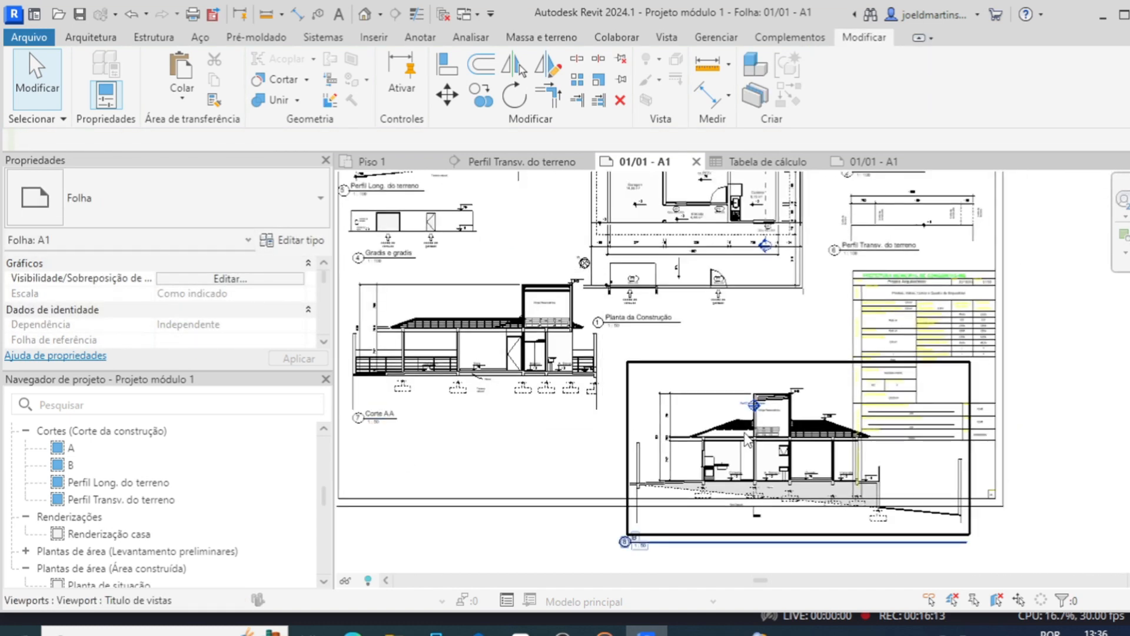
left_click_drag(760, 438, 721, 395)
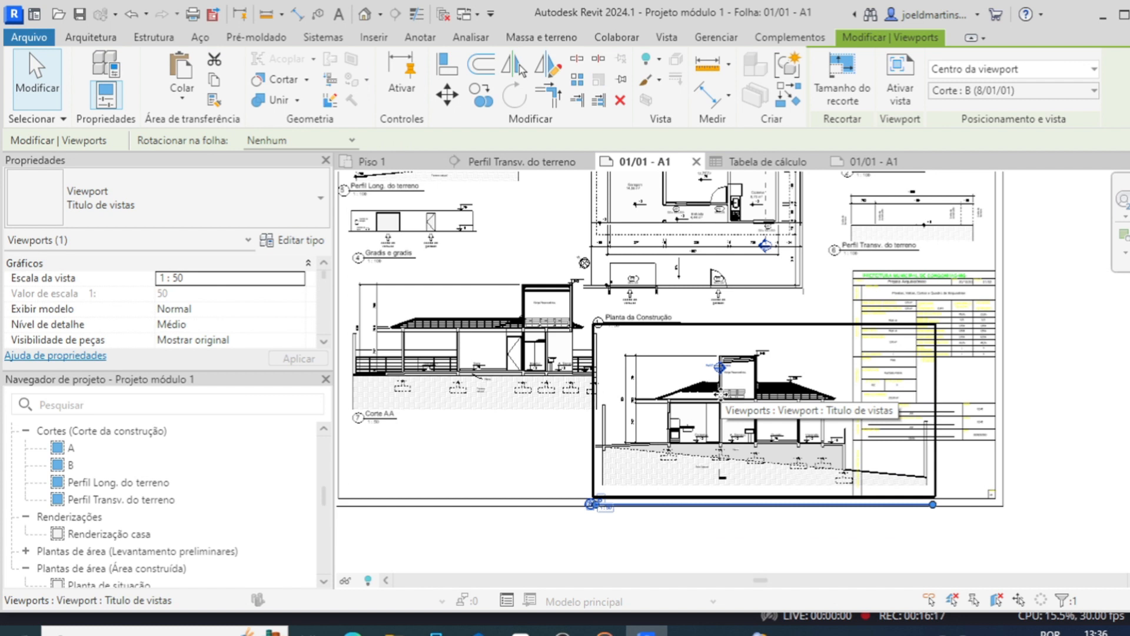
scroll(723, 394, "down", 1)
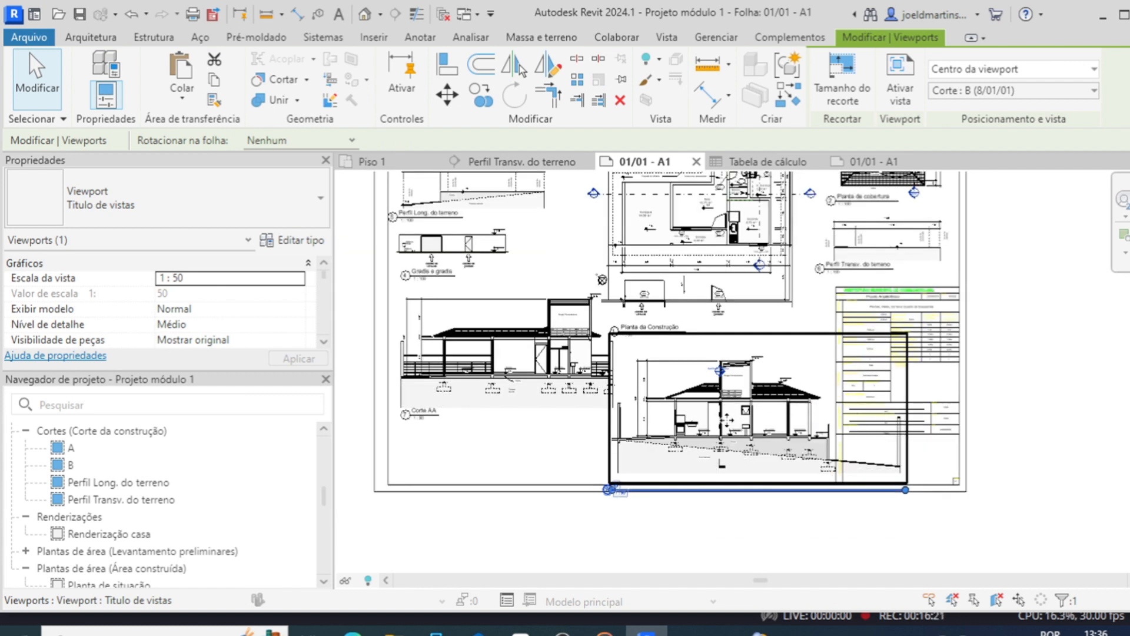
scroll(727, 423, "up", 1)
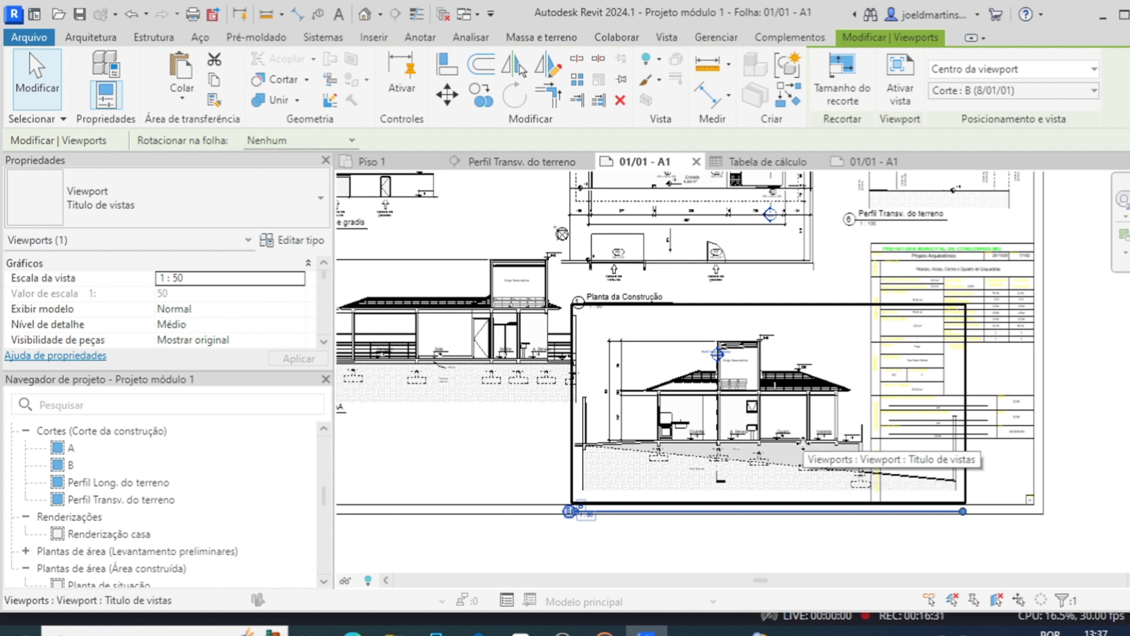
- Activate the section B view on the sheet and hide the stray vertical section line crossing the building
double_click(753, 465)
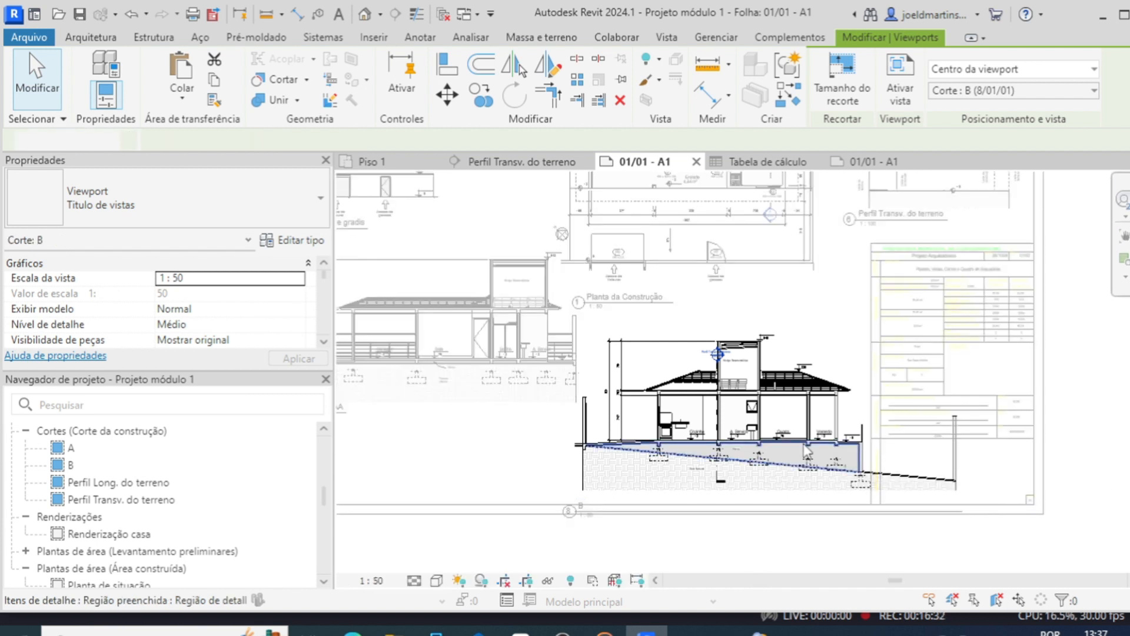
left_click(717, 481)
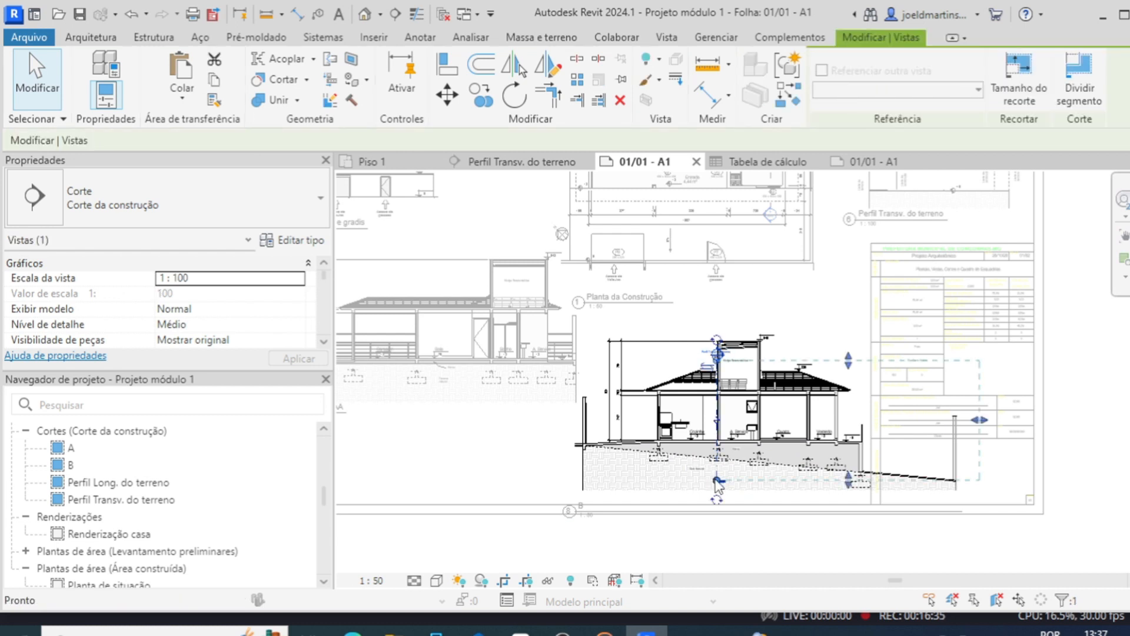
key("Escape")
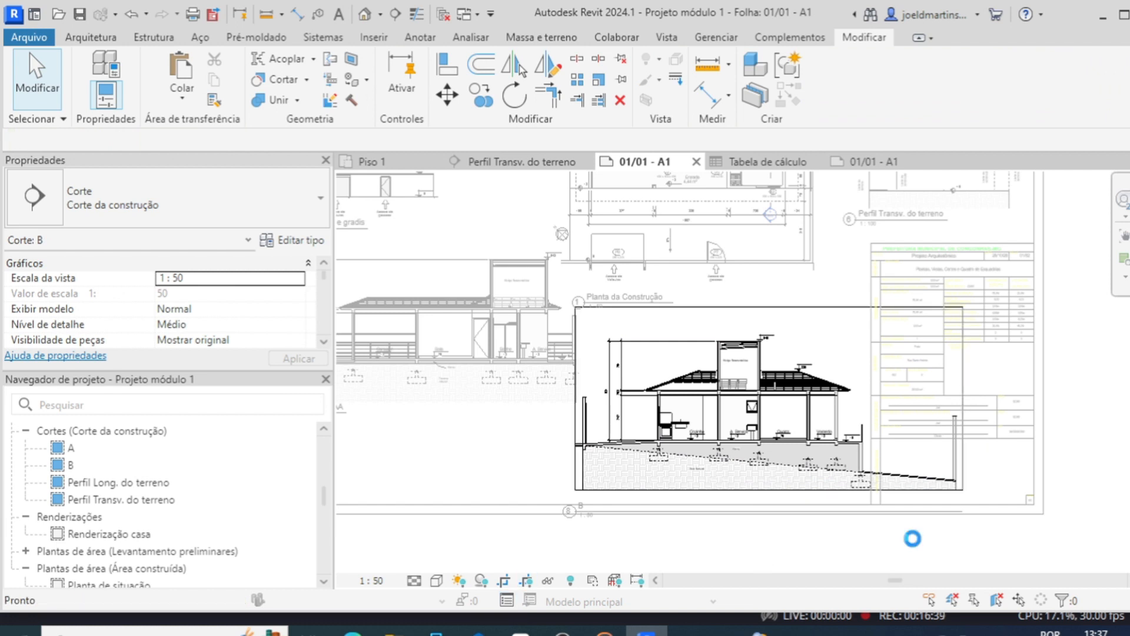
- Trim both sides of section B's crop region closer to the building, clear of the title stamp, and hide the crop boundary
left_click(728, 397)
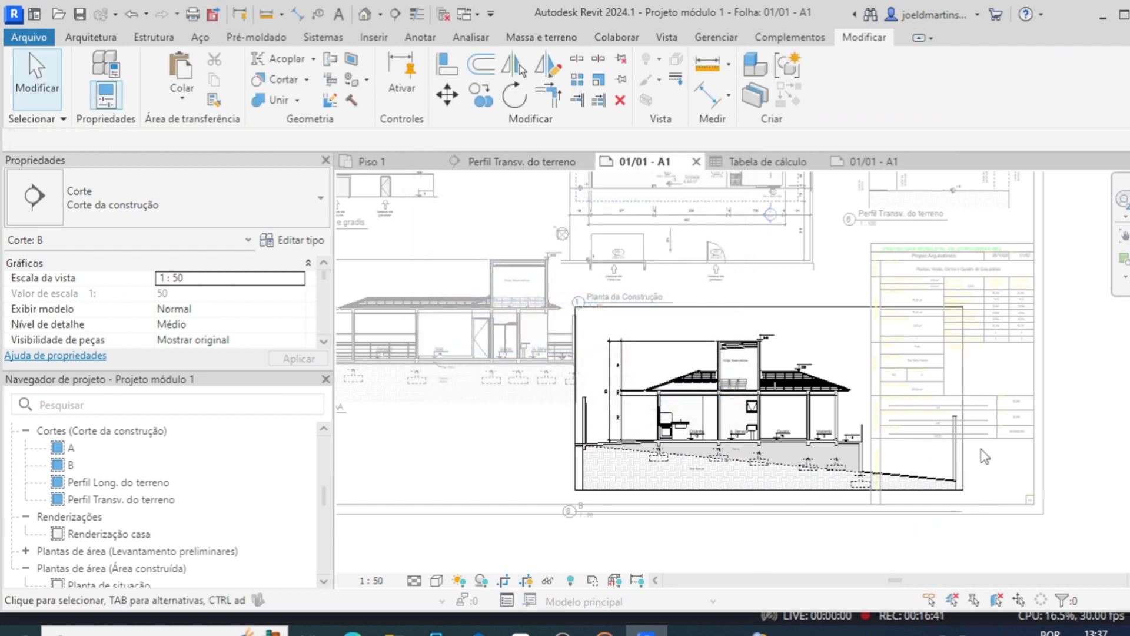
left_click(869, 453)
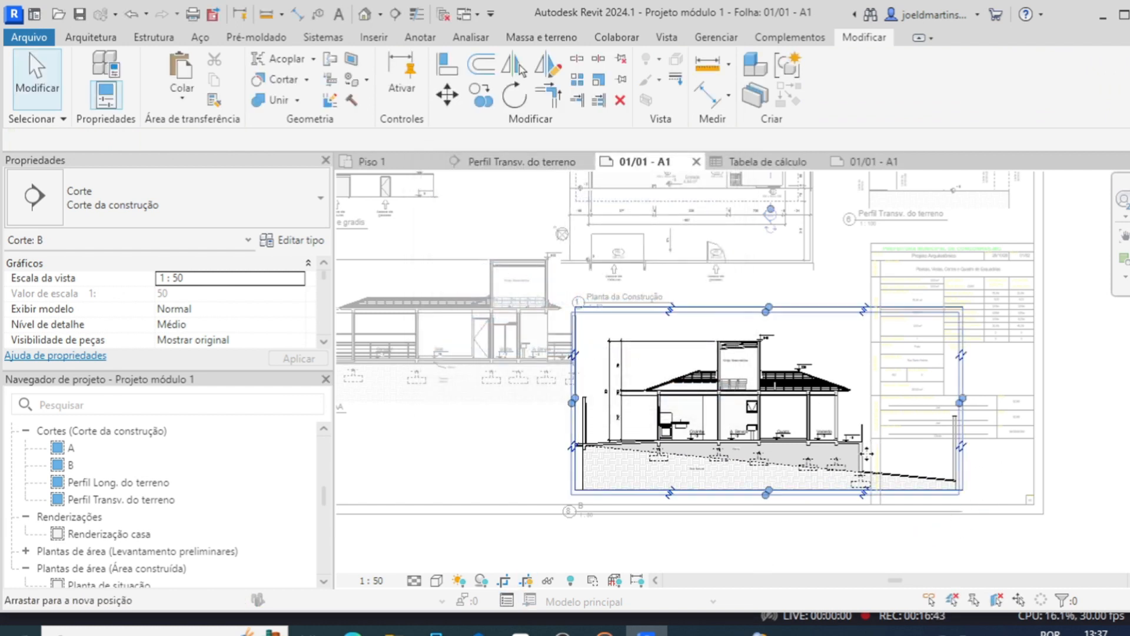
left_click(963, 406)
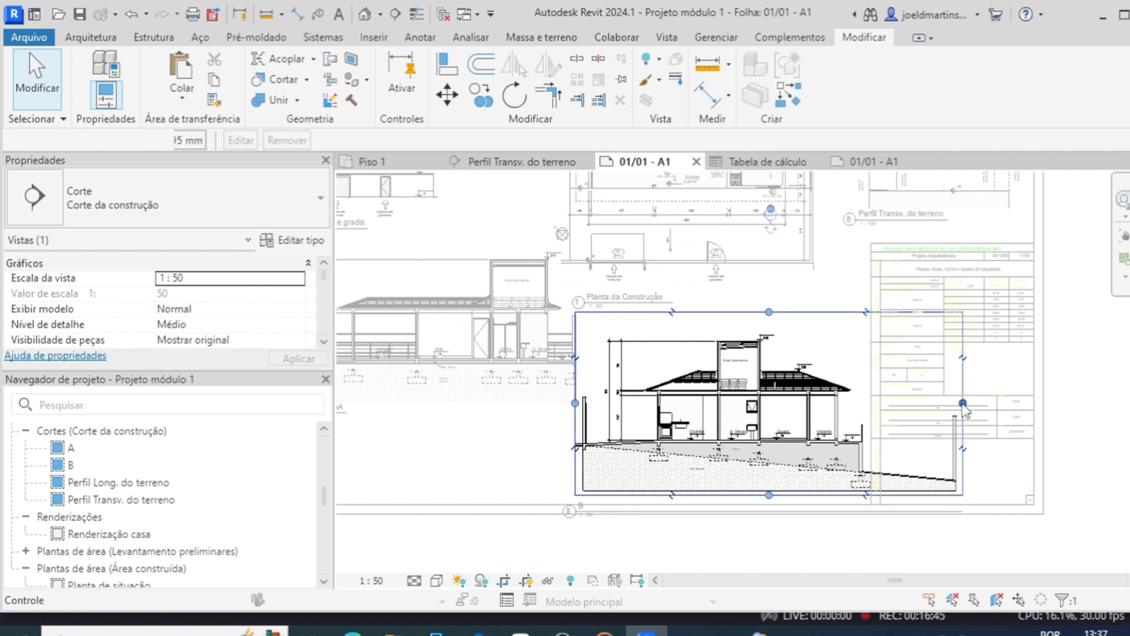
left_click(868, 413)
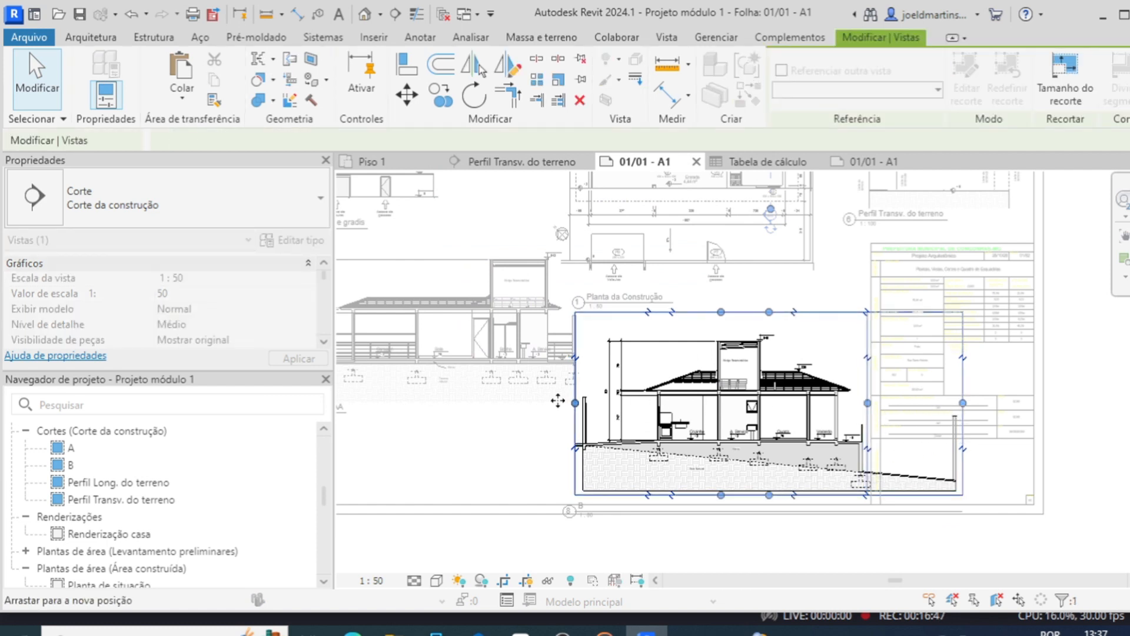
left_click_drag(575, 404, 592, 406)
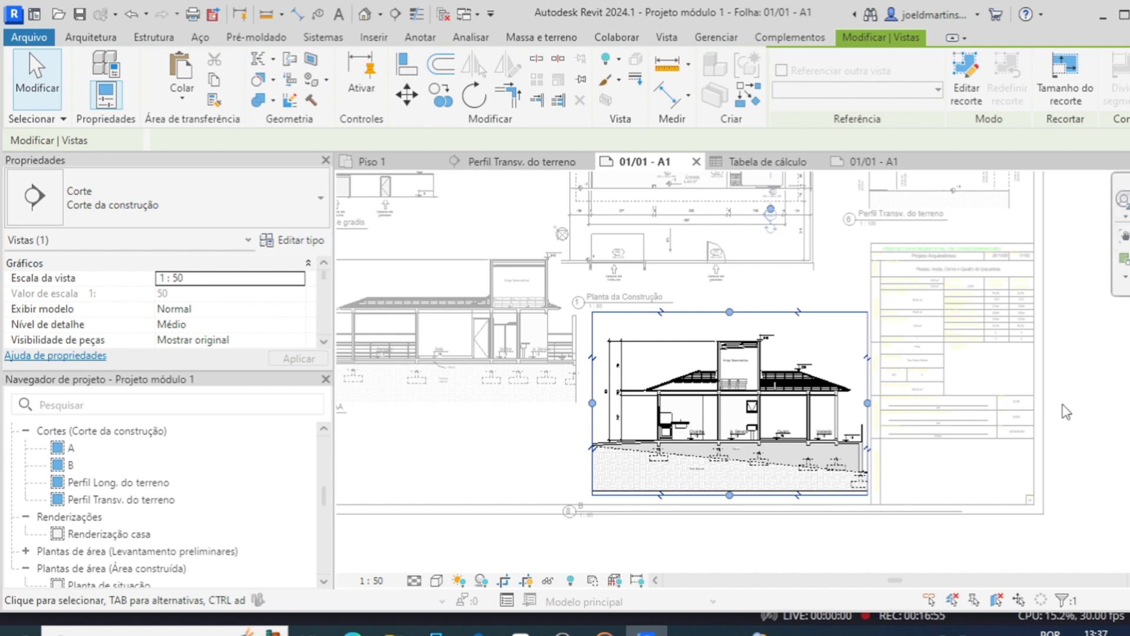
key("Escape")
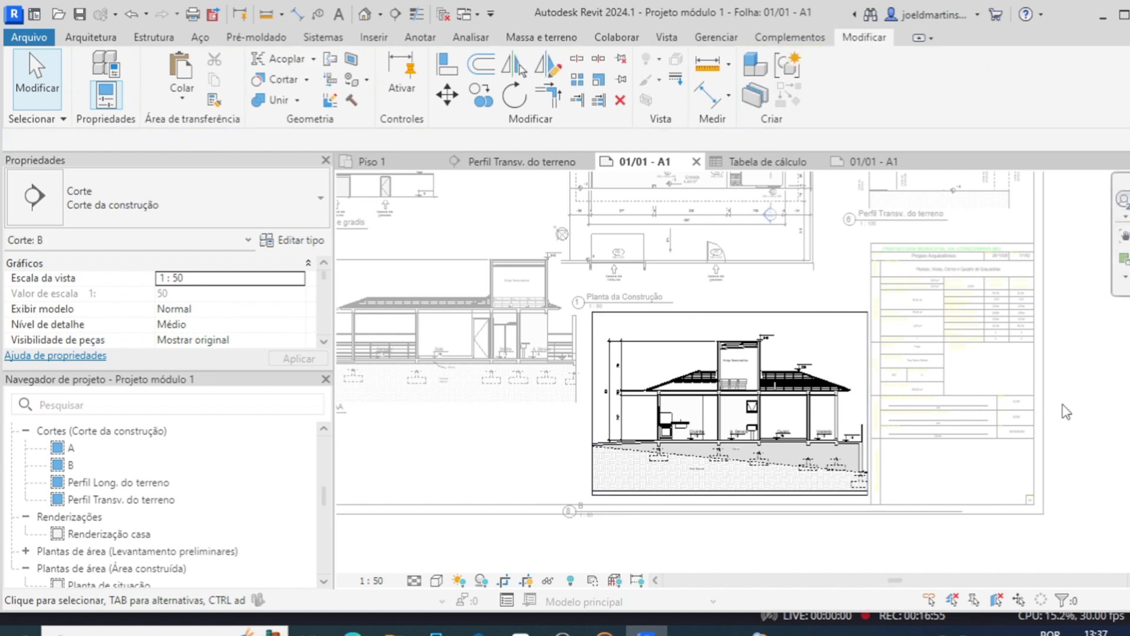
left_click(530, 583)
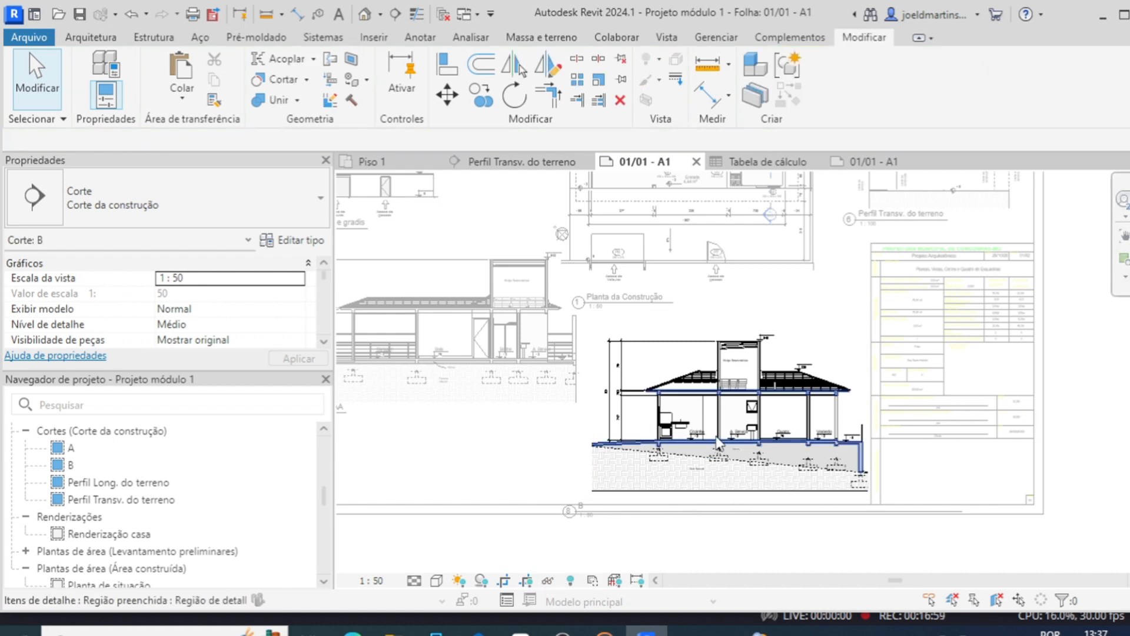
- Move the section B drawing up from the sheet's lower border and shorten its title line
left_click(704, 470)
left_click_drag(705, 470, 715, 434)
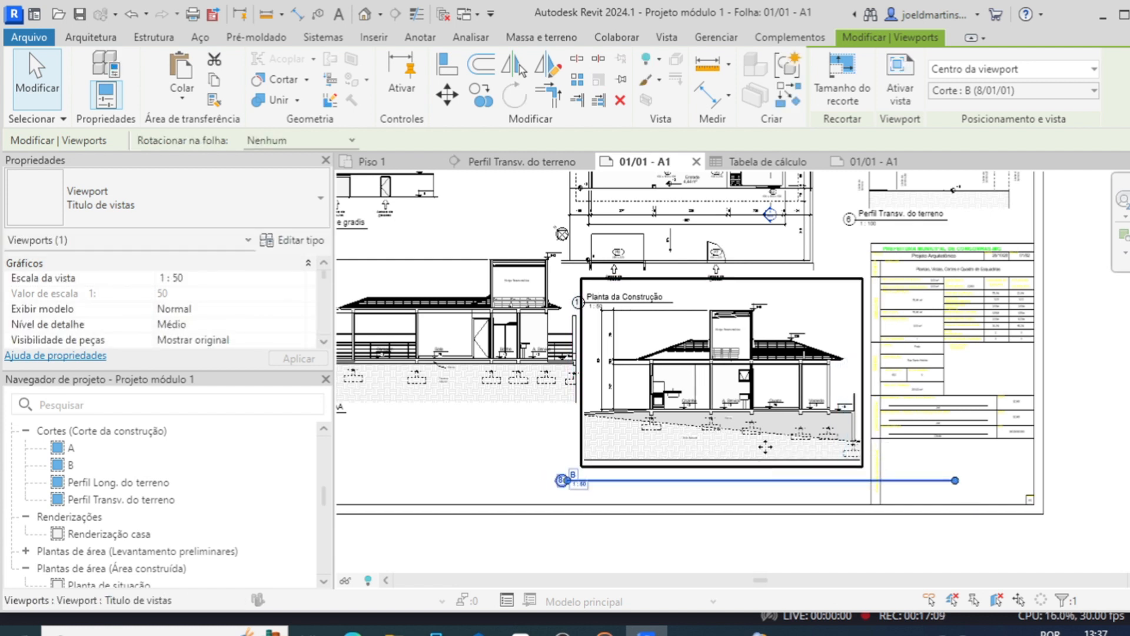
left_click_drag(757, 474, 651, 480)
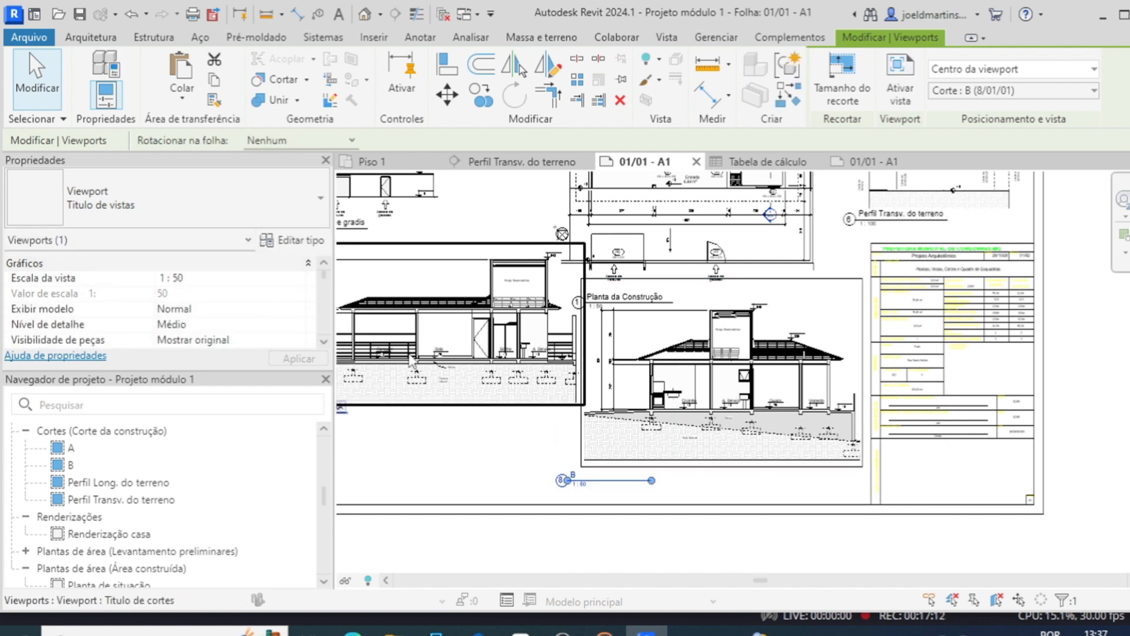
- Change section B's viewport type to Titulo de cortes and move its title directly beneath the drawing
left_click(251, 206)
left_click(178, 308)
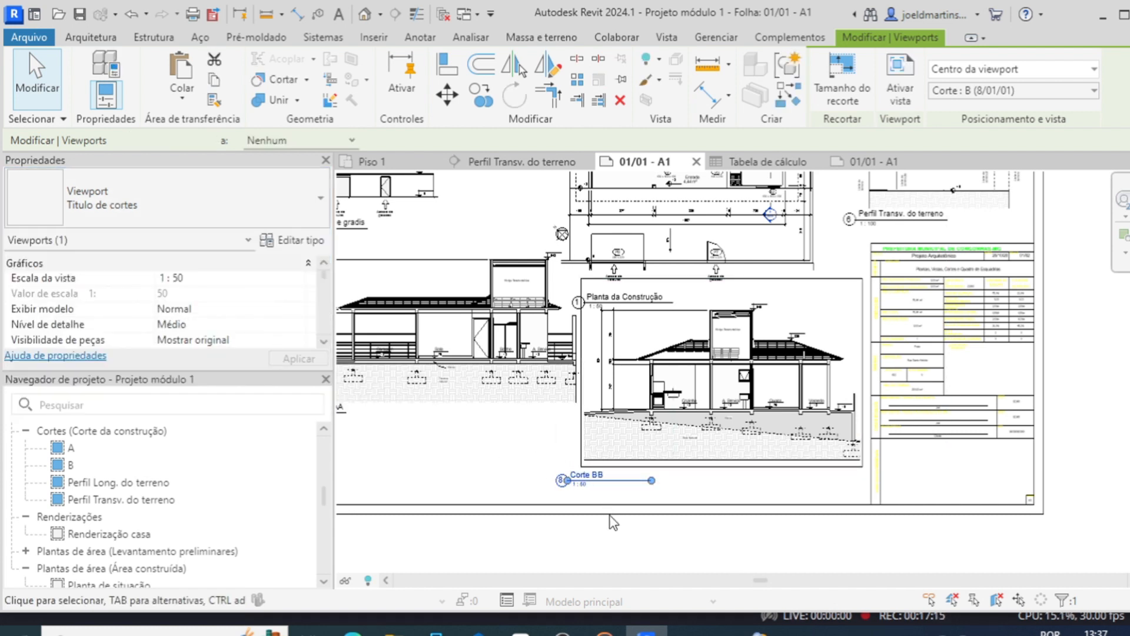
left_click(612, 530)
left_click(618, 480)
left_click_drag(641, 471, 673, 476)
- Move the Corte BB drawing down until it clears the Planta da Construção title
left_click(705, 414)
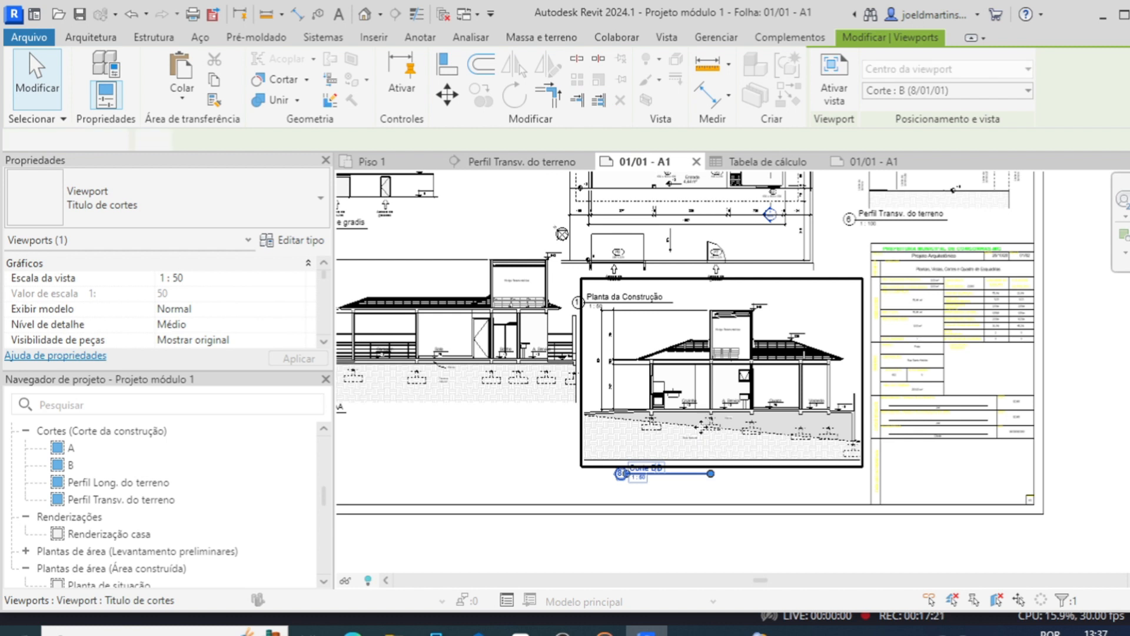
mouse_move(705, 414)
left_mouse_down()
mouse_move(704, 439)
mouse_move(704, 428)
left_mouse_up()
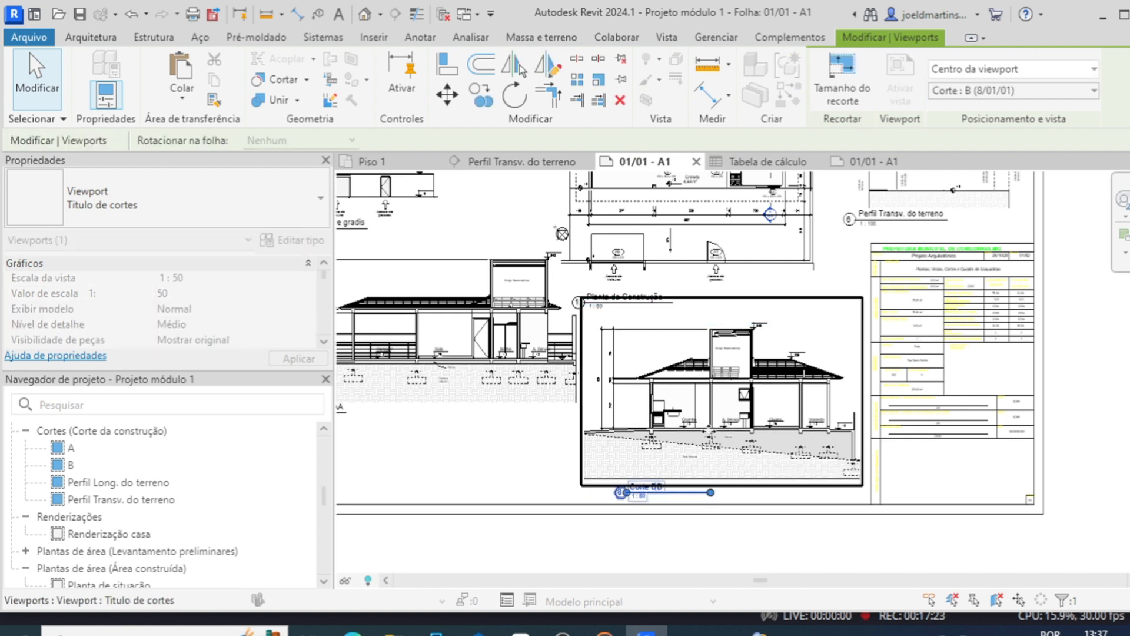
left_click(1099, 446)
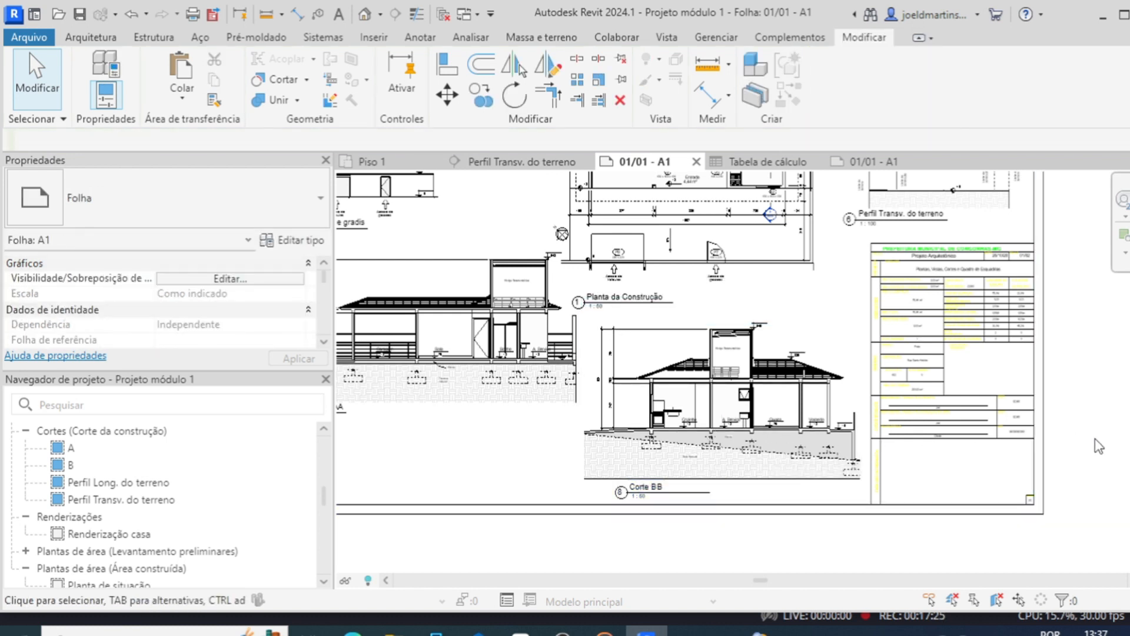
scroll(979, 488, "down", 3)
scroll(977, 488, "down", 2)
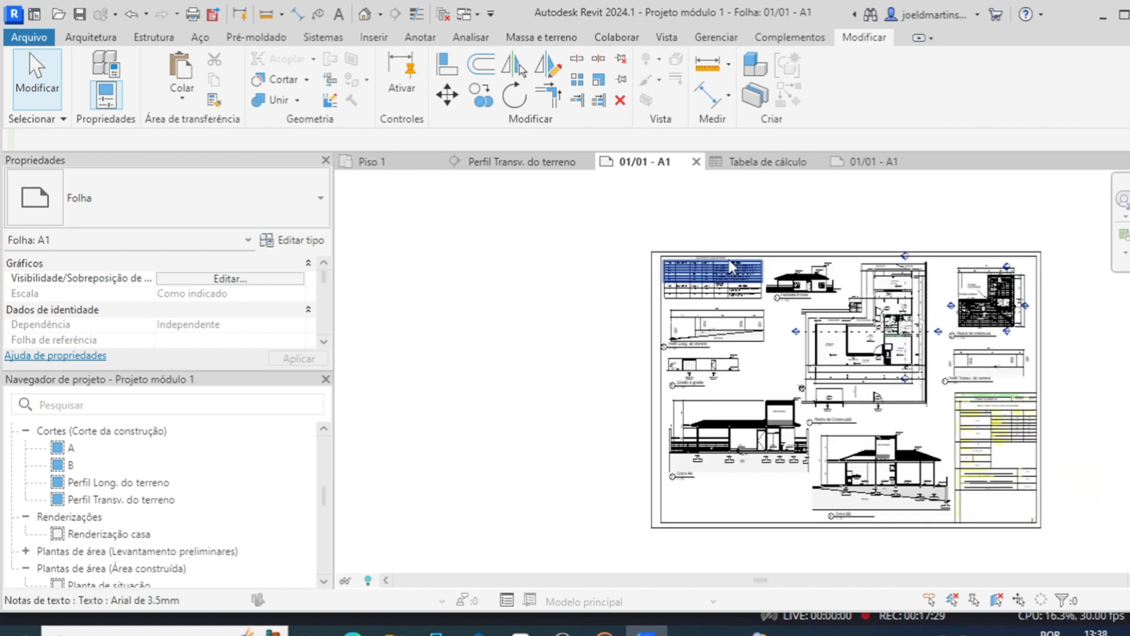
scroll(730, 259, "up", 5)
scroll(732, 259, "down", 4)
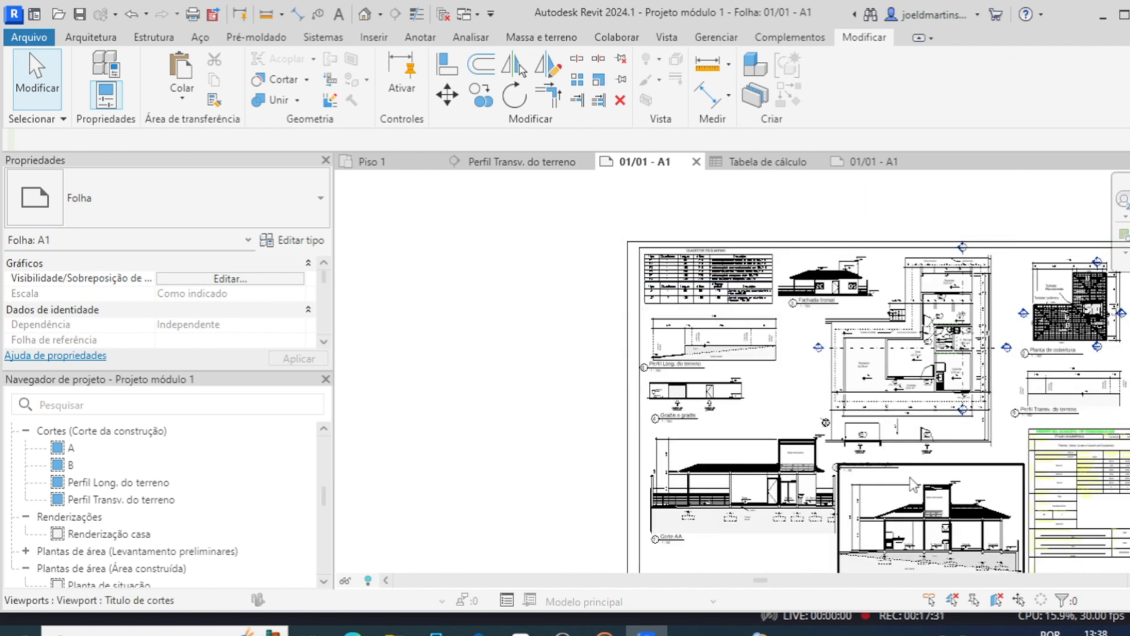
scroll(859, 441, "down", 2)
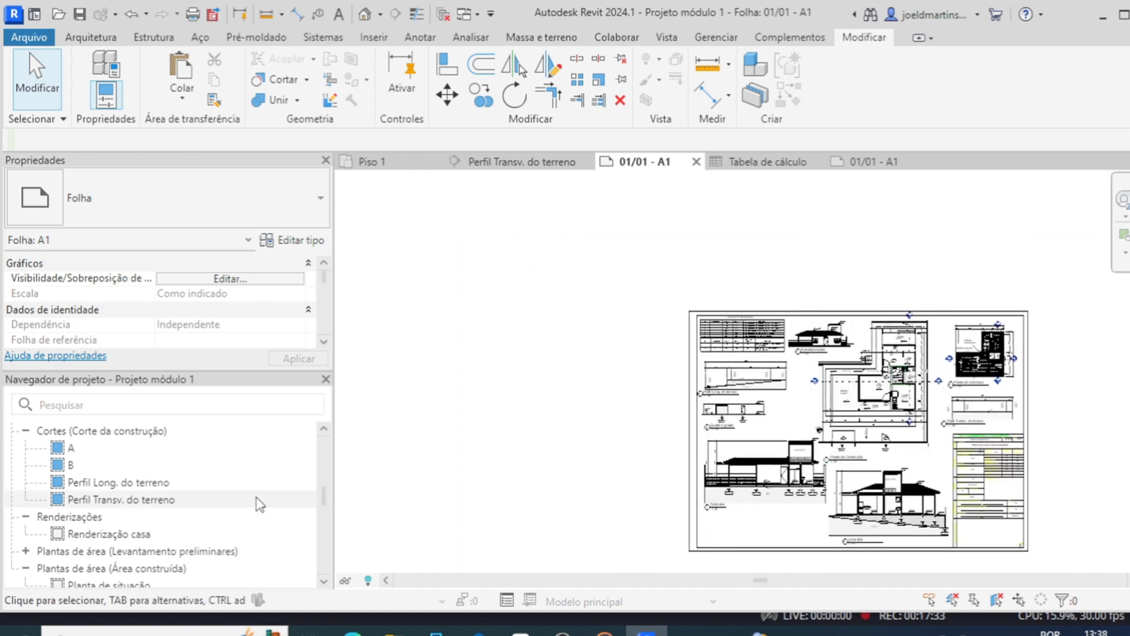
- Duplicate sheet 01/01 - A1 as an empty sheet
scroll(220, 507, "down", 2)
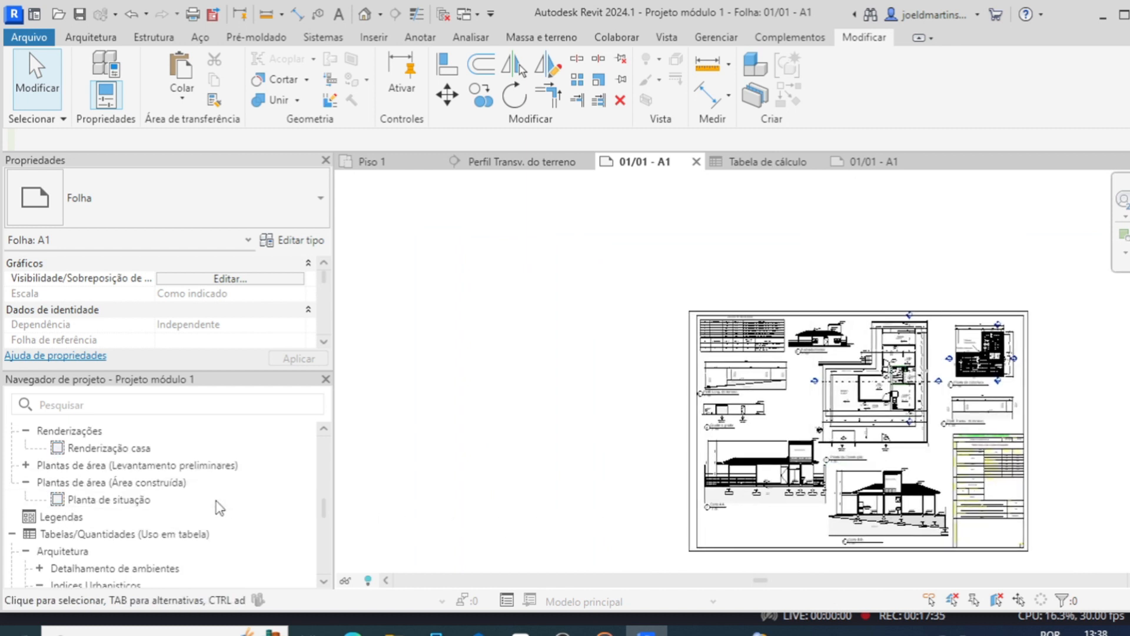
scroll(219, 507, "down", 4)
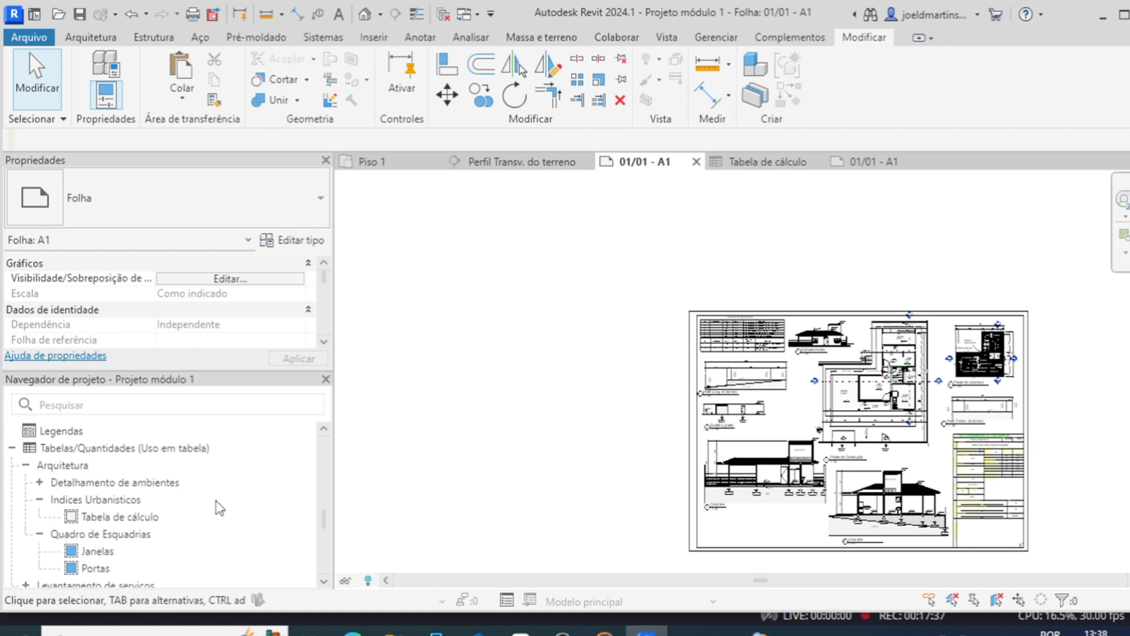
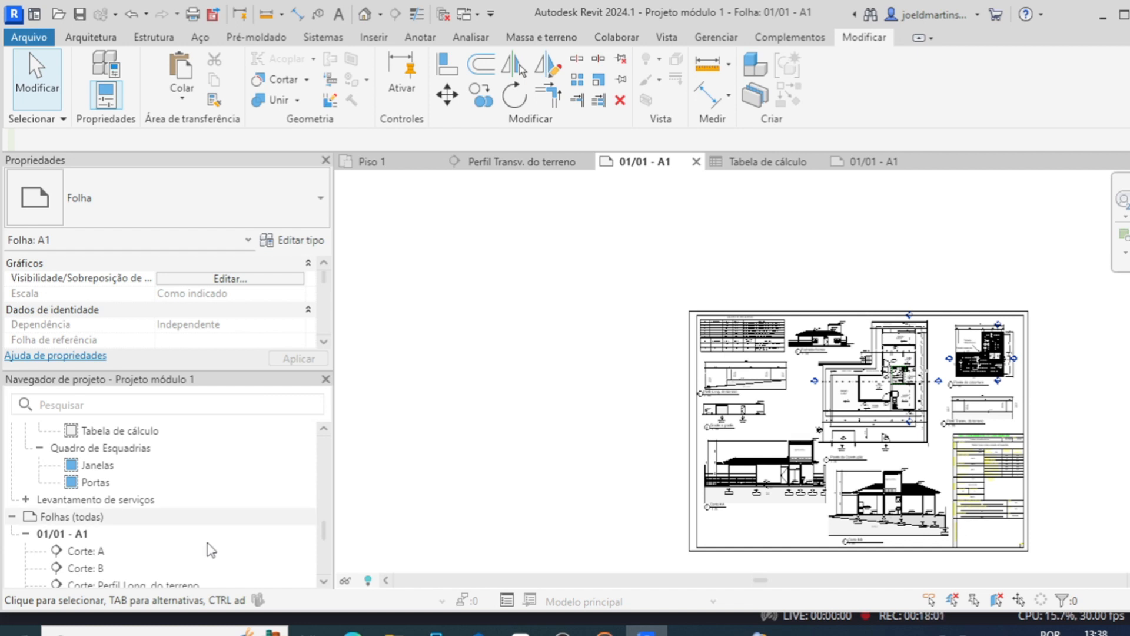
right_click(54, 537)
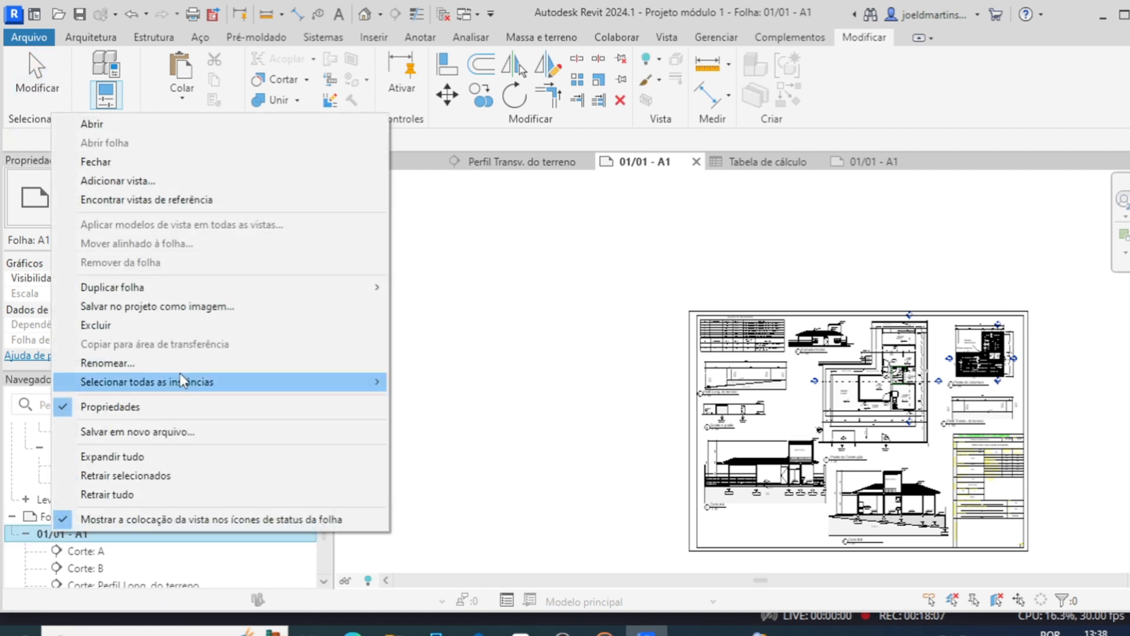
mouse_move(212, 287)
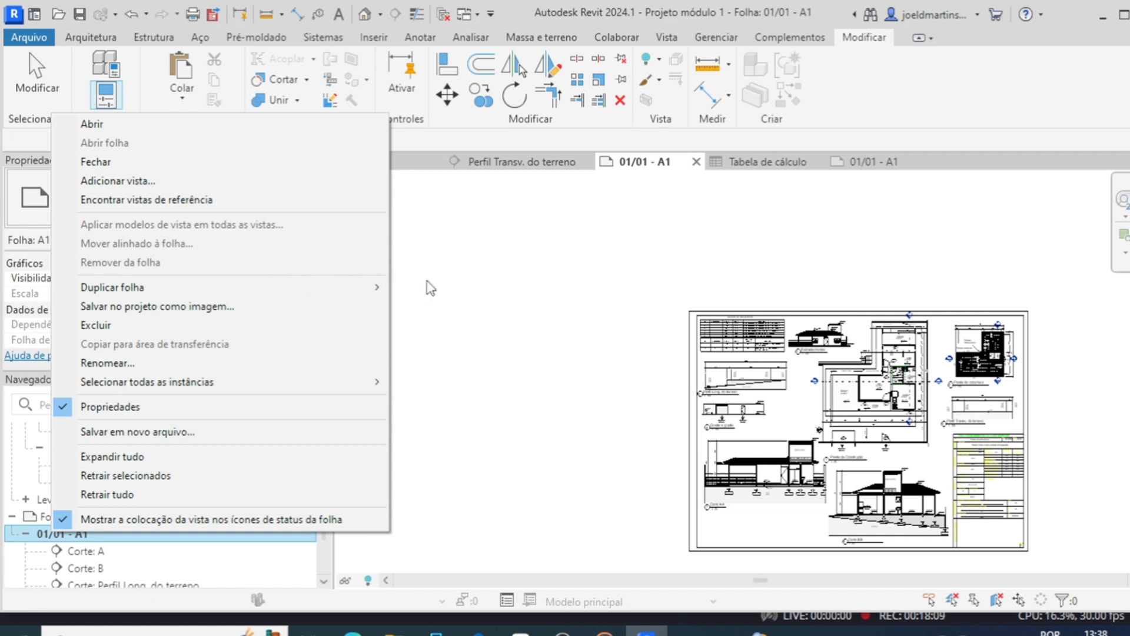
left_click(405, 288)
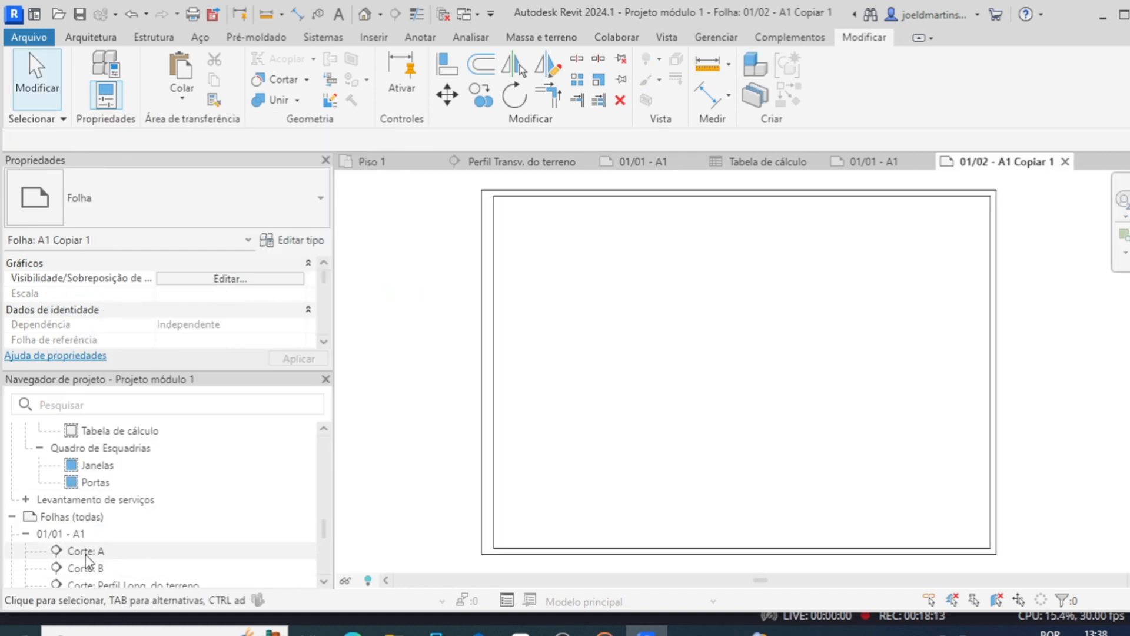
- Change the copied sheet's number to 02/02 and its name to A1
scroll(86, 553, "down", 2)
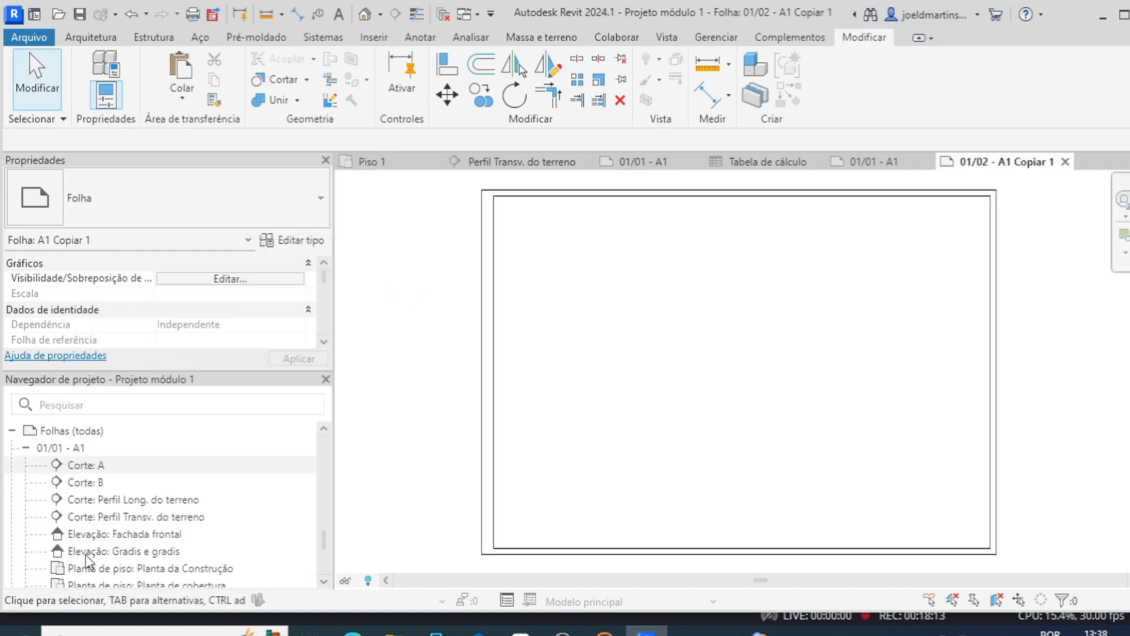
left_click(26, 447)
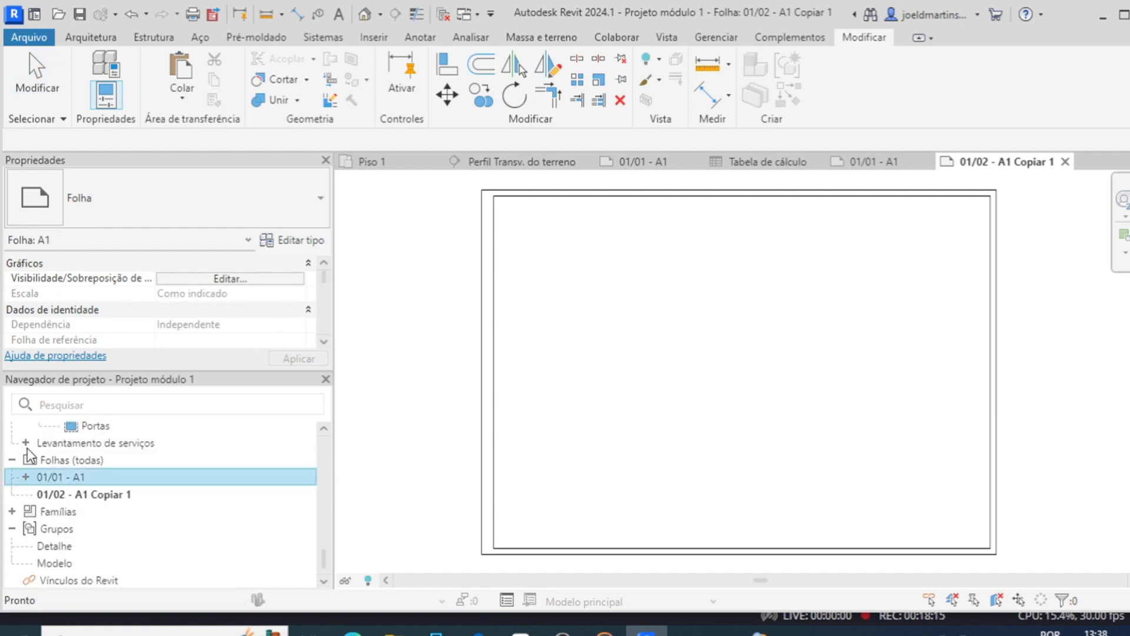
right_click(99, 497)
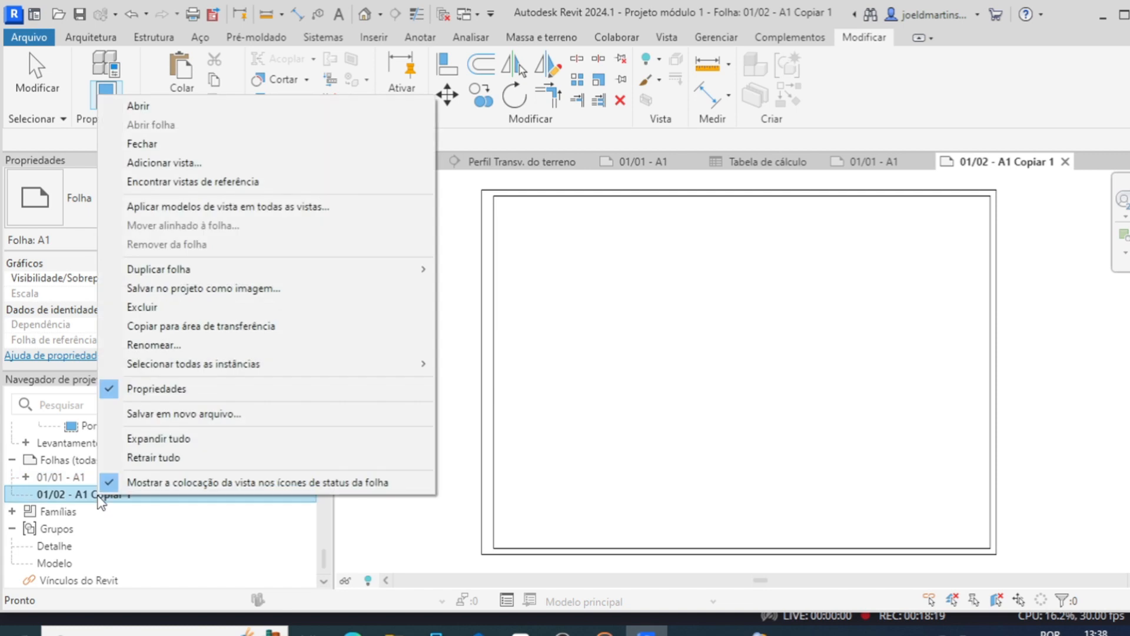
left_click(154, 345)
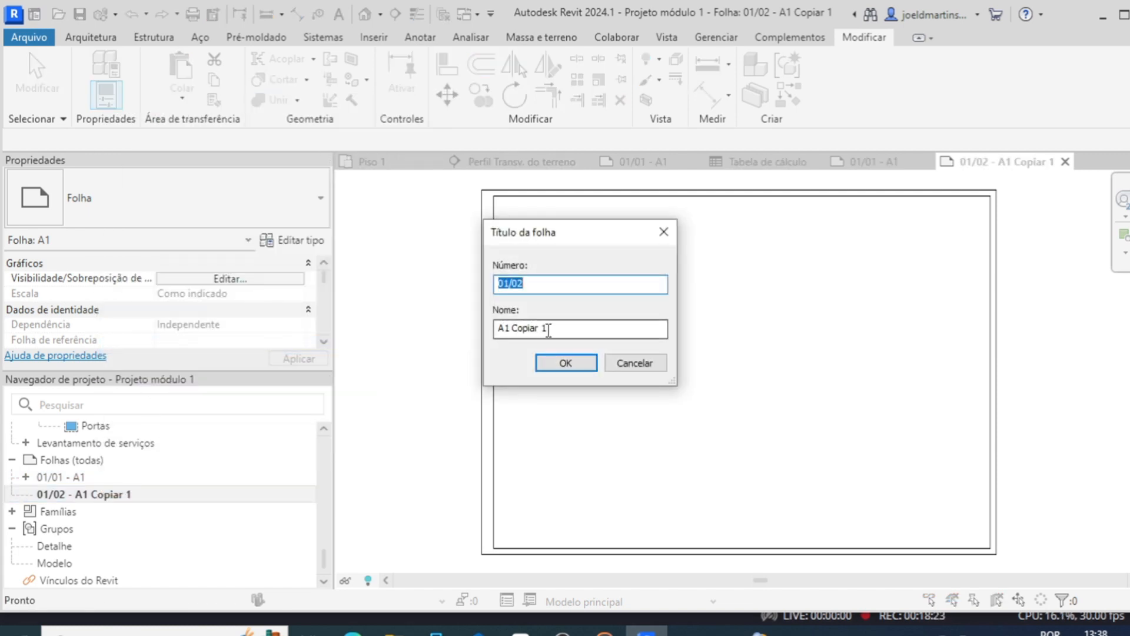
left_click_drag(556, 330, 516, 334)
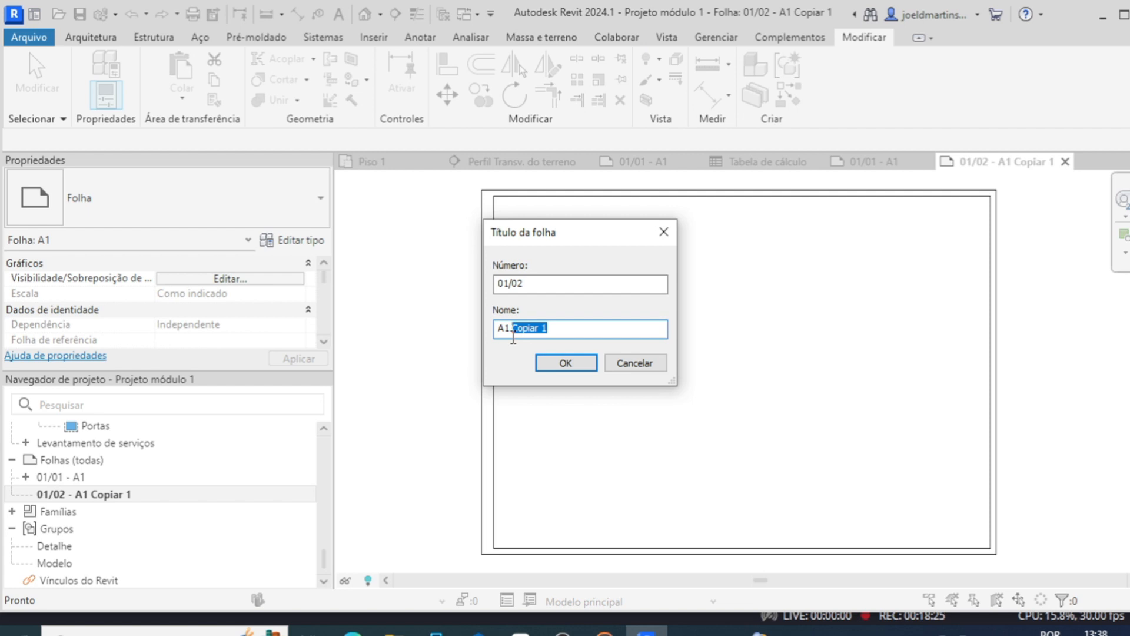
key("BackSpace")
left_click(507, 285)
type("2")
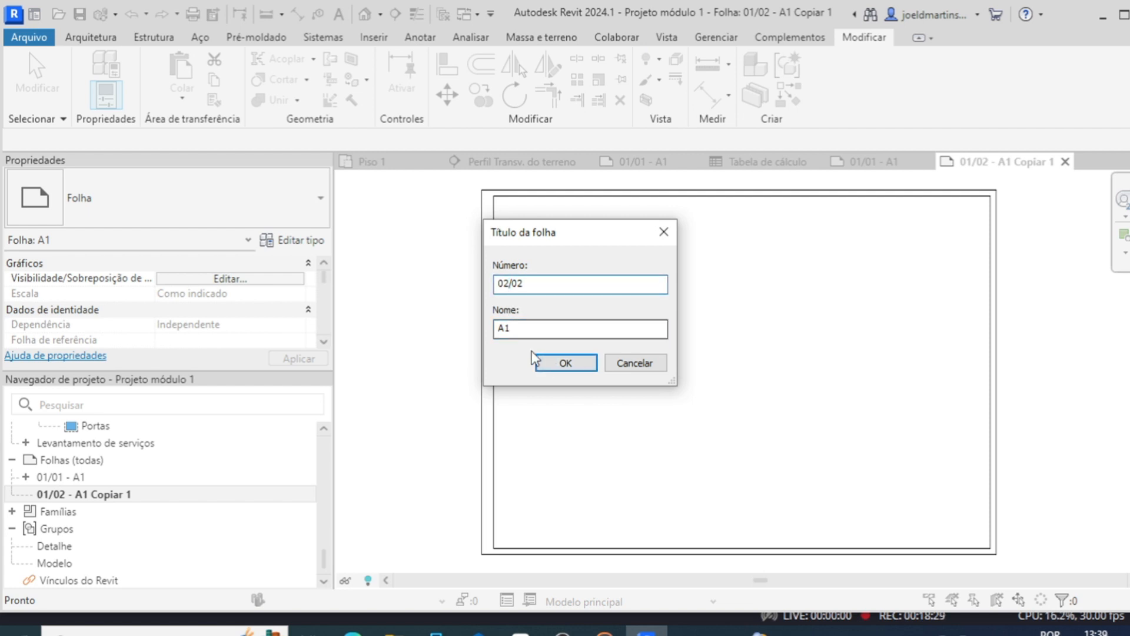
left_click(564, 359)
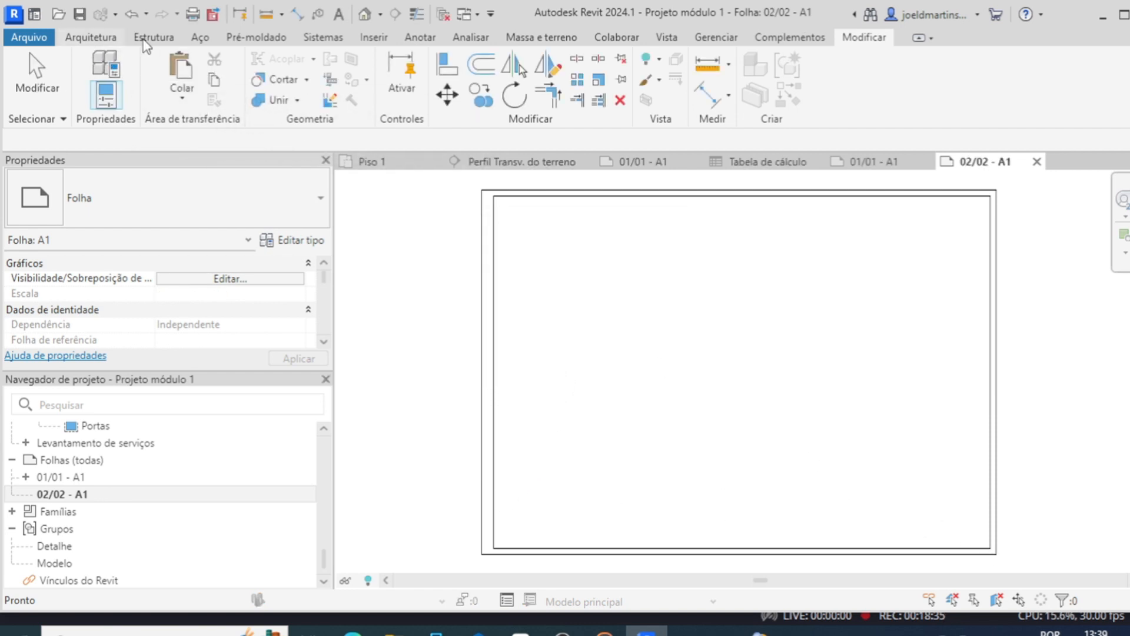
- Place the SELO PMC symbol in the lower-right corner of the sheet frame and delete the extra copy placed mid-sheet
left_click(413, 39)
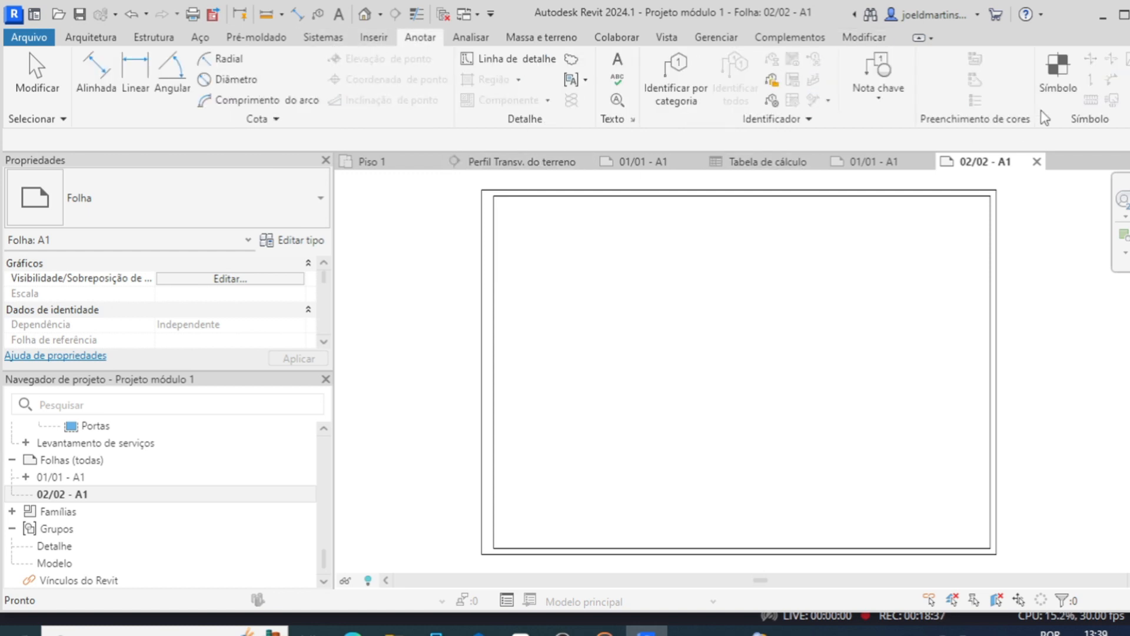
left_click(1055, 71)
left_click(207, 206)
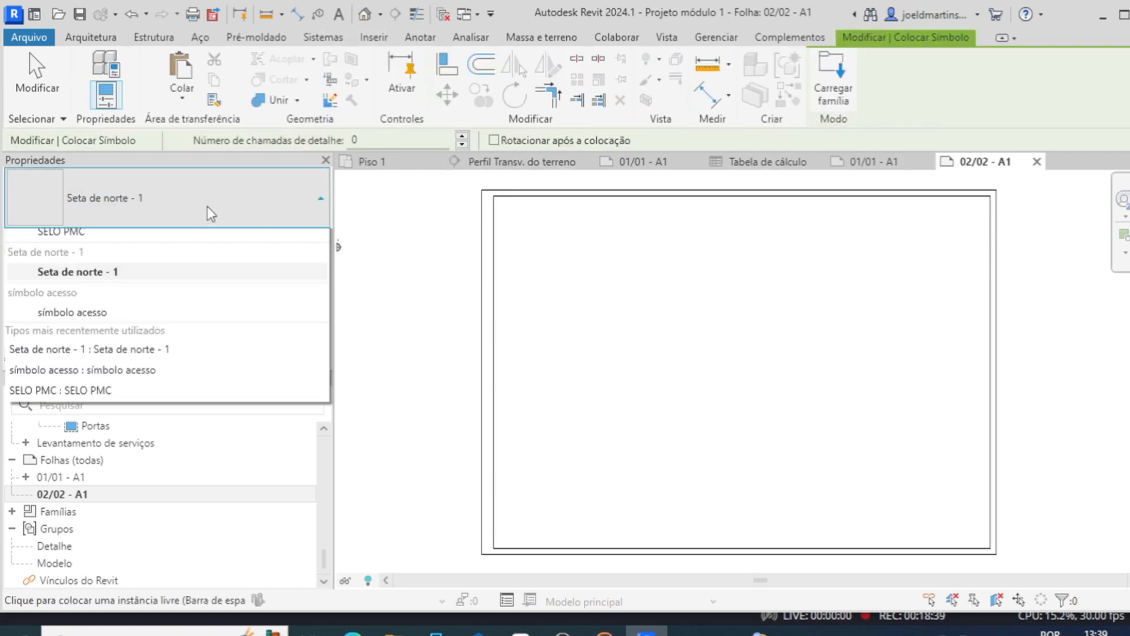
left_click(148, 286)
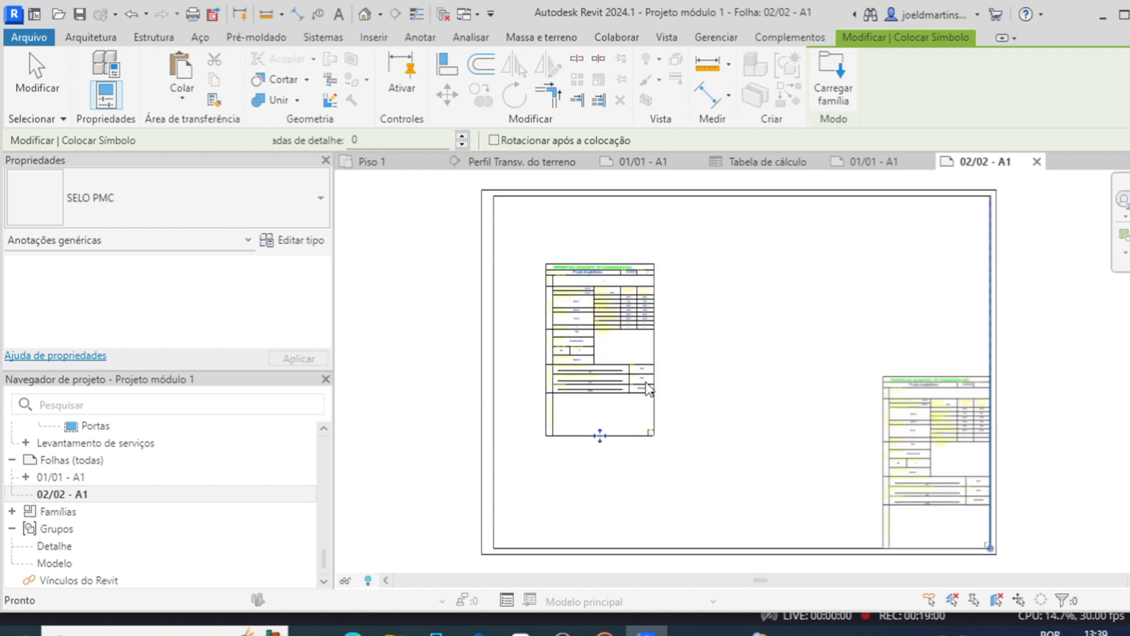
key("Escape")
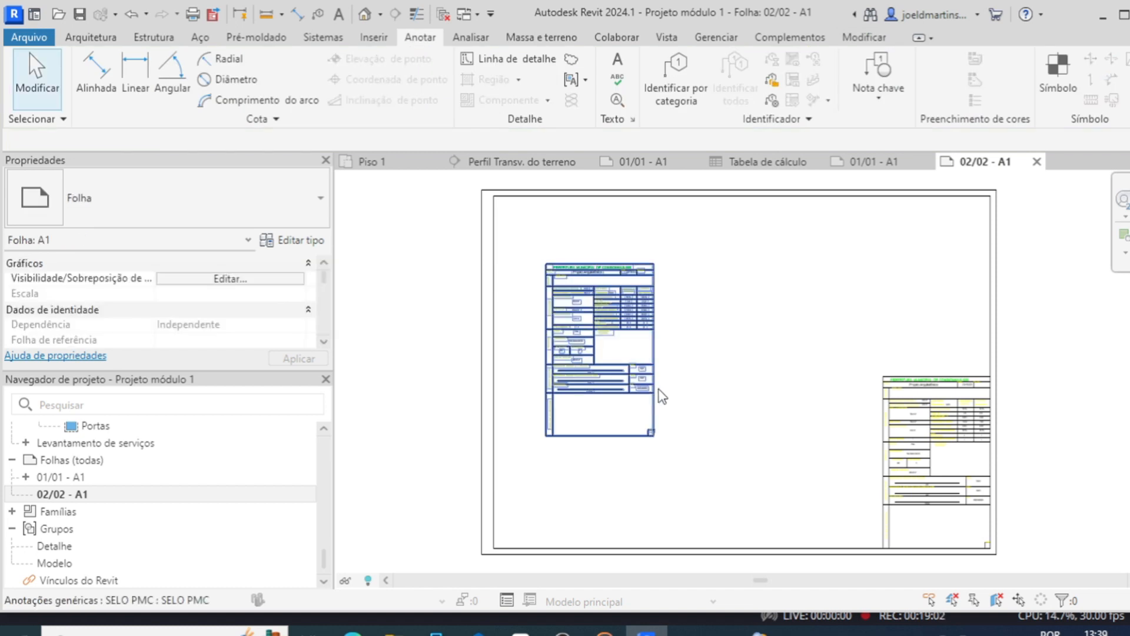
left_click(659, 392)
key("Delete")
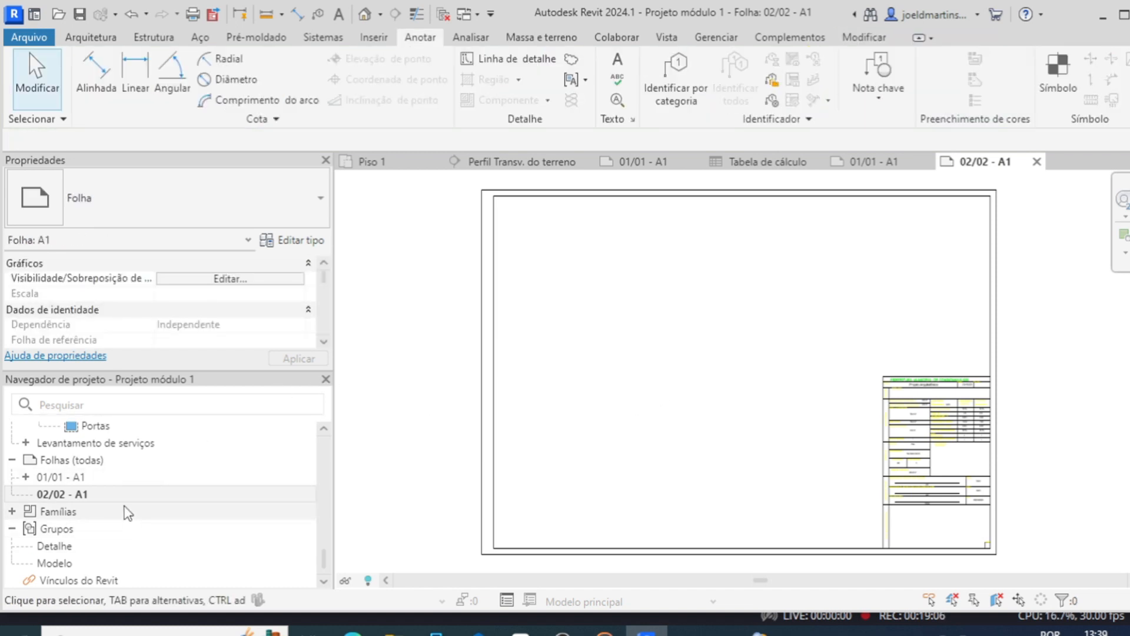
- Place the Planta de situação area plan in the upper-left part of sheet 02/02 and shorten its title line
scroll(127, 513, "up", 5)
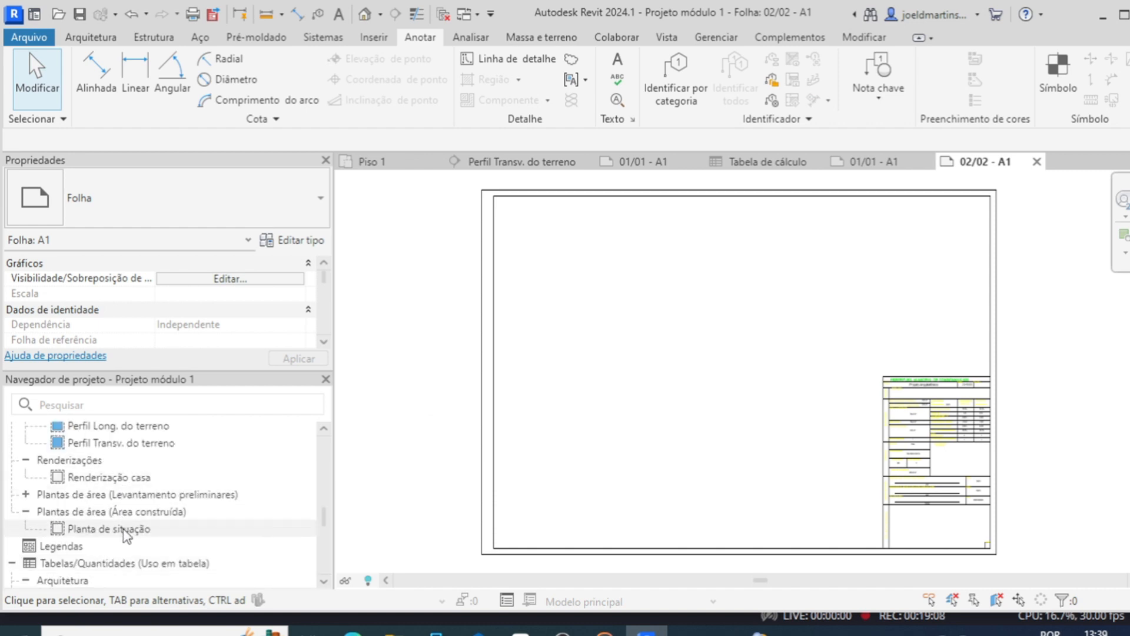
left_click_drag(126, 532, 689, 397)
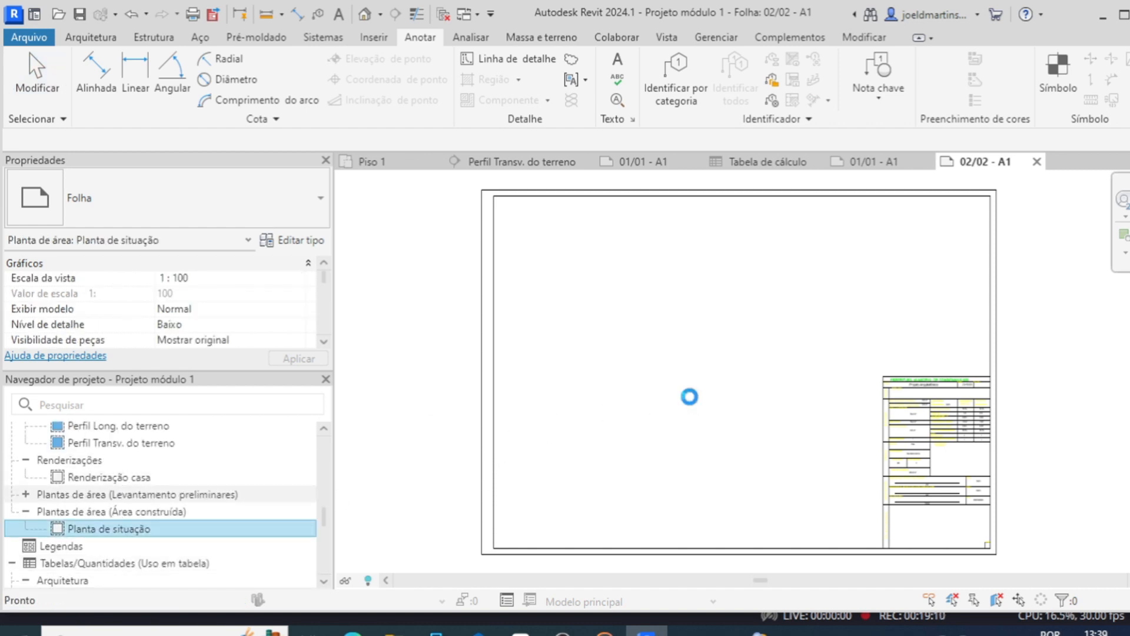
left_click(593, 321)
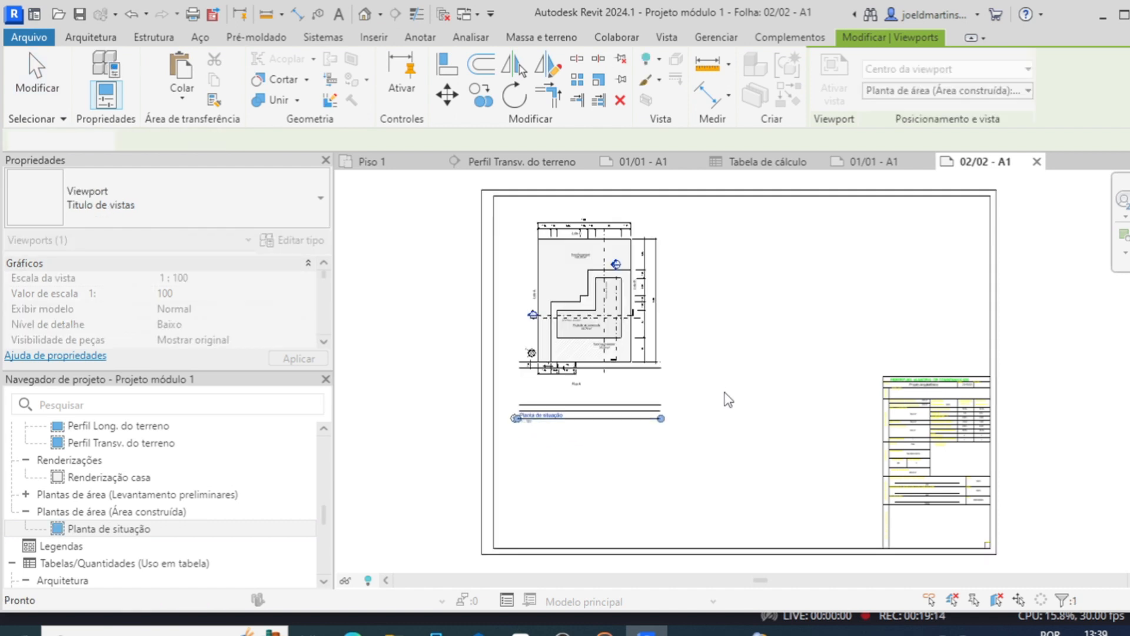
scroll(634, 386, "up", 2)
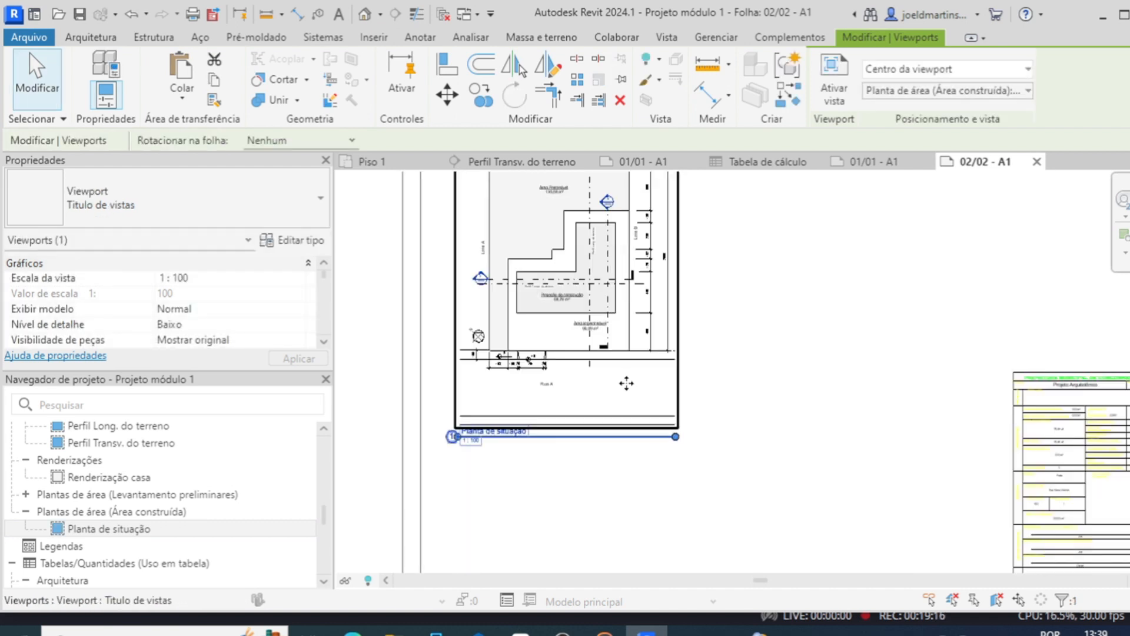
left_click_drag(675, 438, 539, 450)
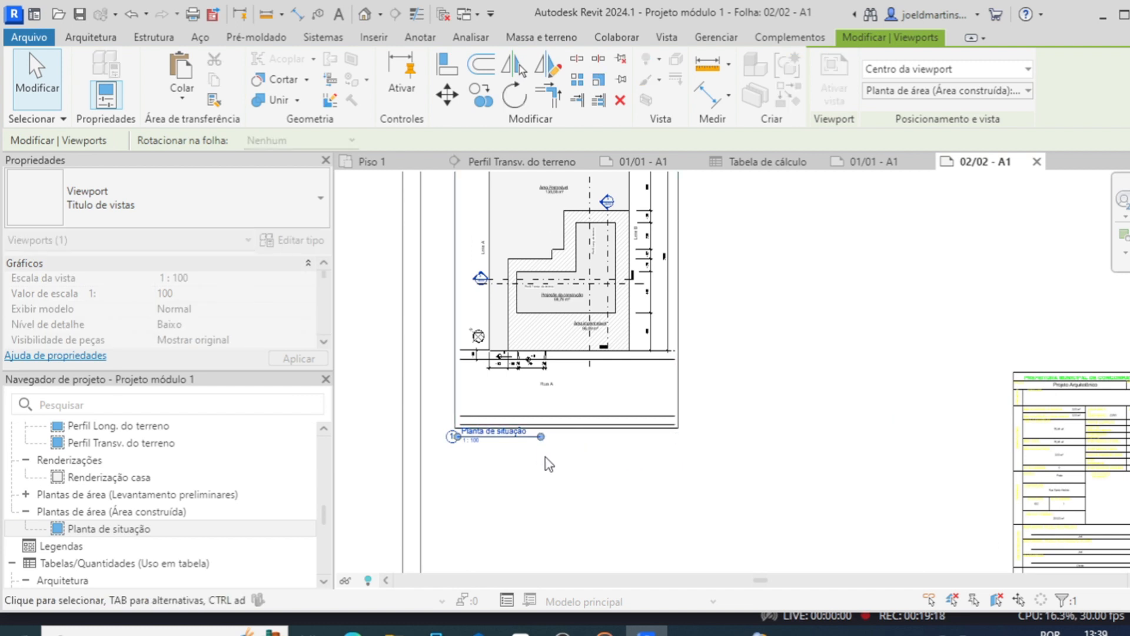
left_click(635, 448)
scroll(647, 454, "down", 3)
scroll(623, 298, "up", 2)
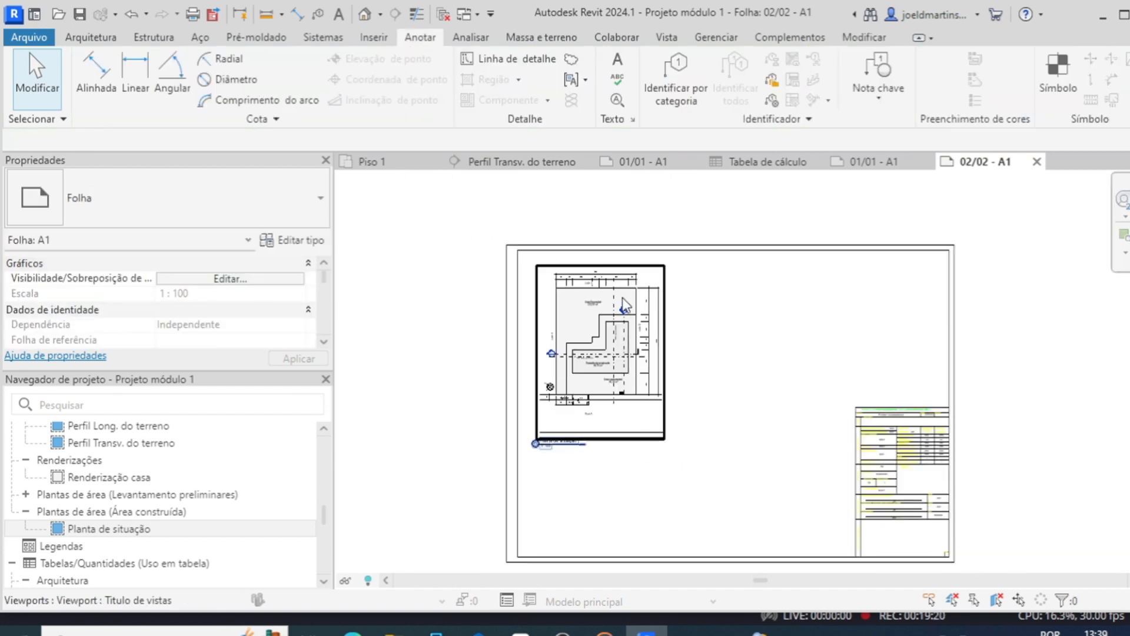
scroll(622, 297, "up", 1)
scroll(623, 297, "down", 3)
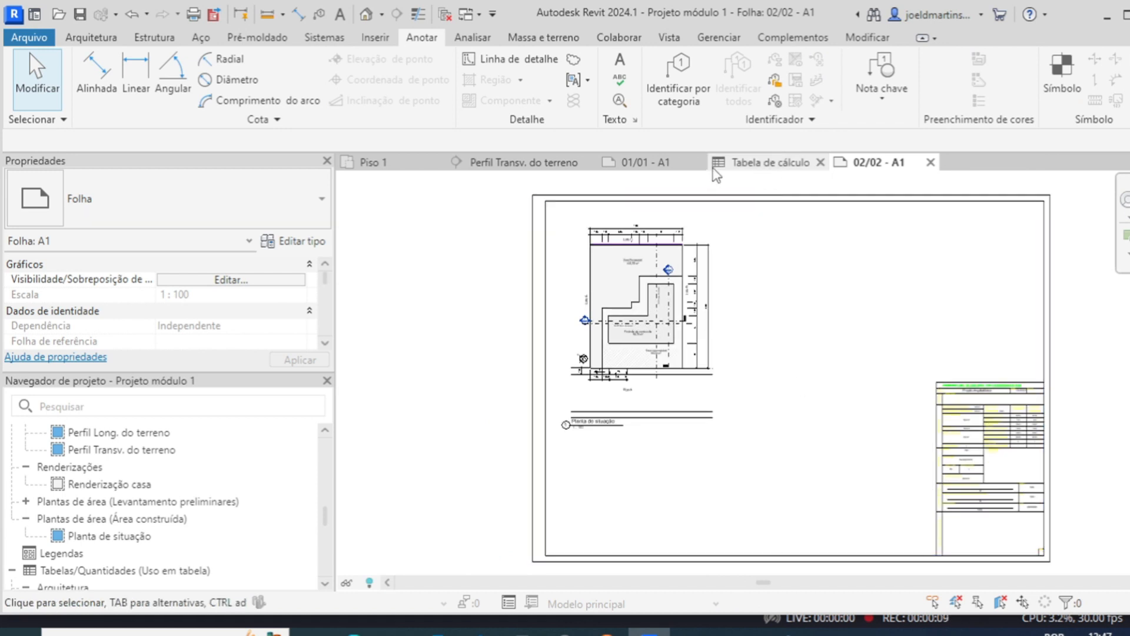
- Remove the Fachada frontal viewport from sheet 01/01
left_click(646, 162)
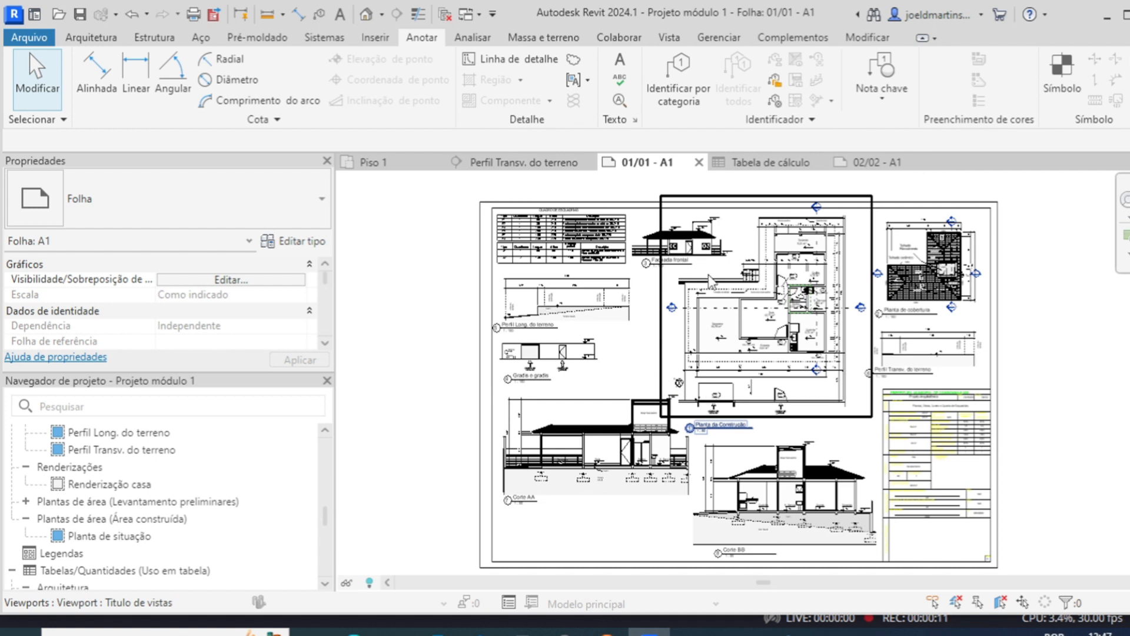
scroll(711, 274, "up", 1)
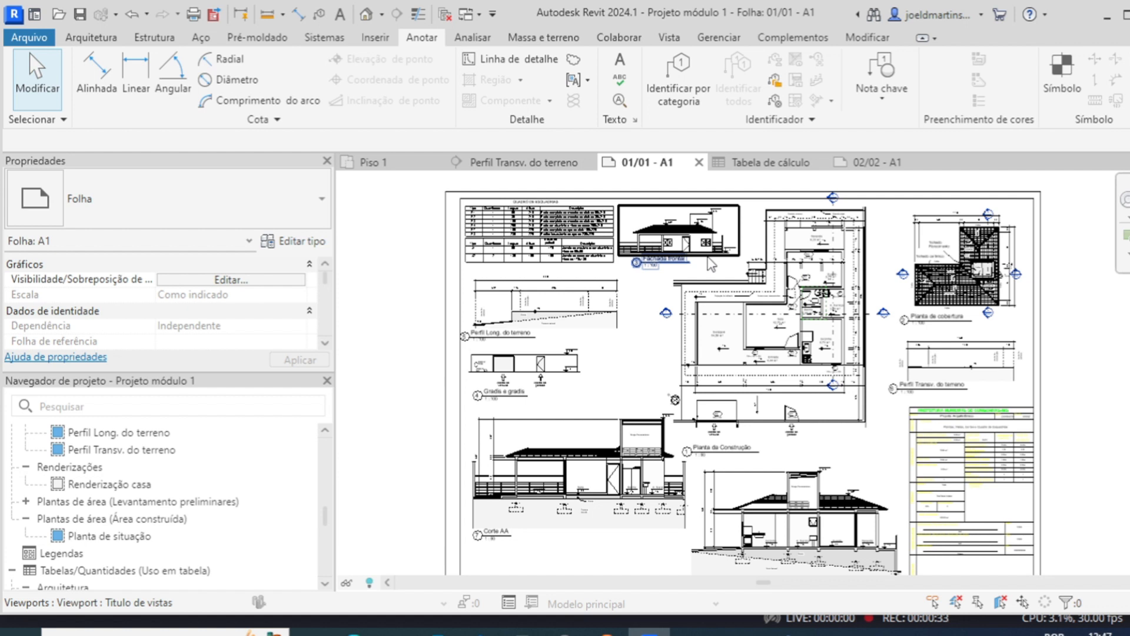
left_click(709, 258)
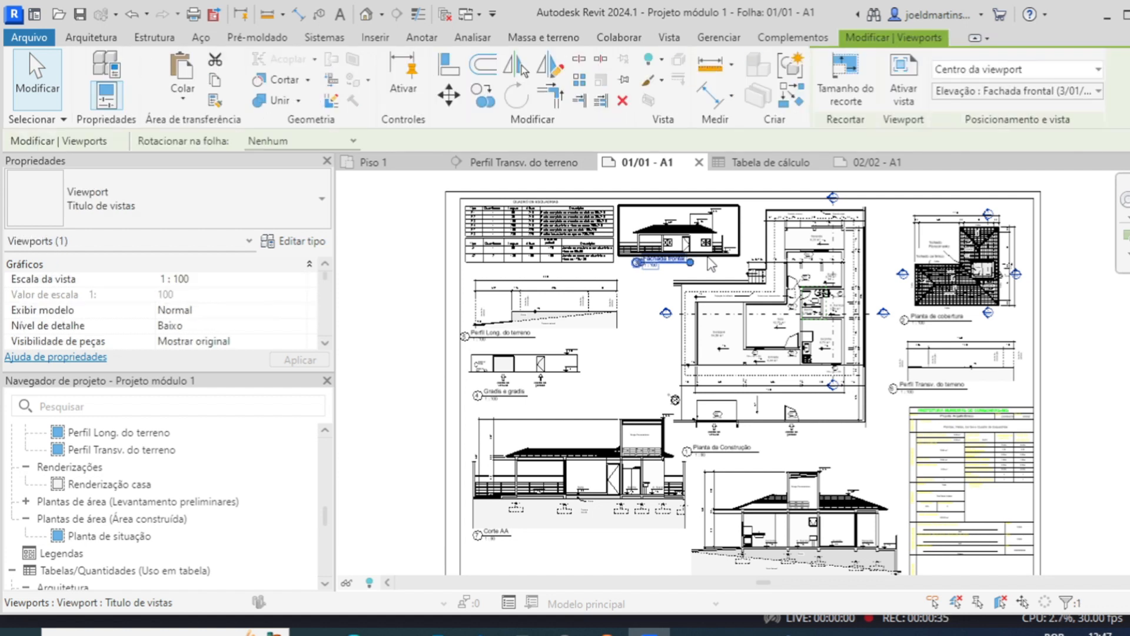
key("Escape")
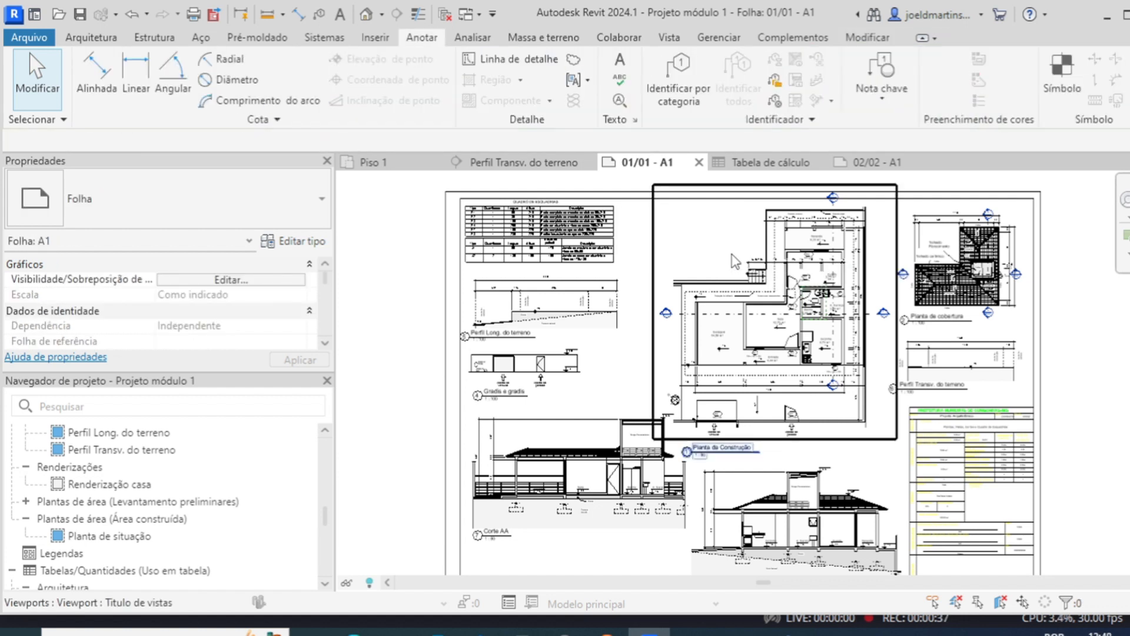
- Place the Fachada frontal elevation on sheet 02/02 beside the Planta de situação and shorten its title line
left_click(870, 163)
scroll(270, 477, "up", 10)
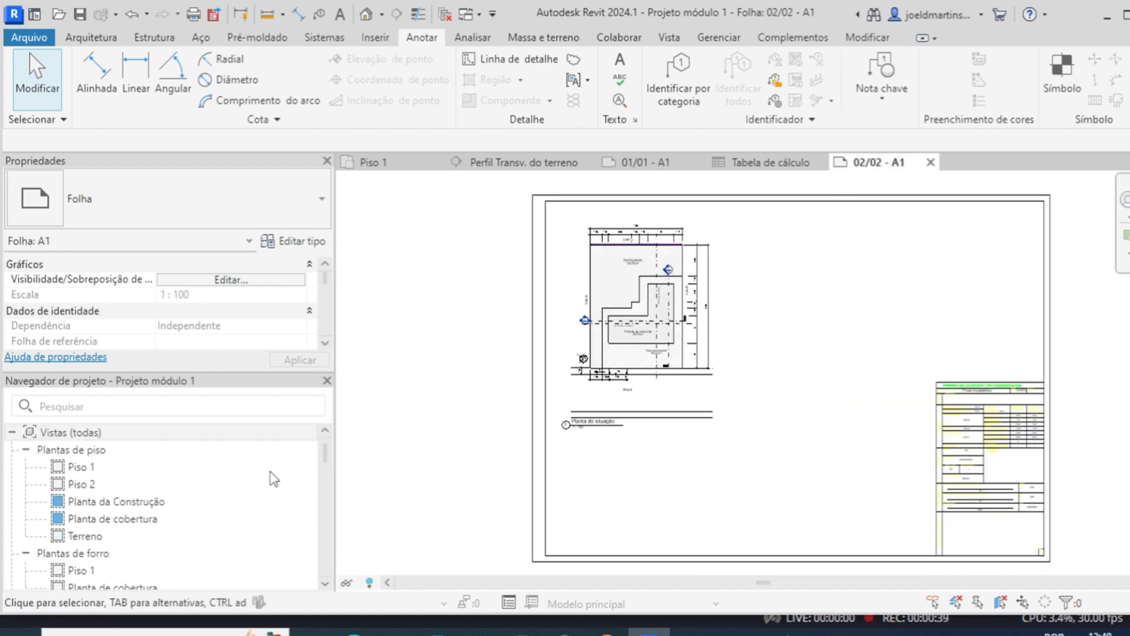
scroll(99, 537, "down", 5)
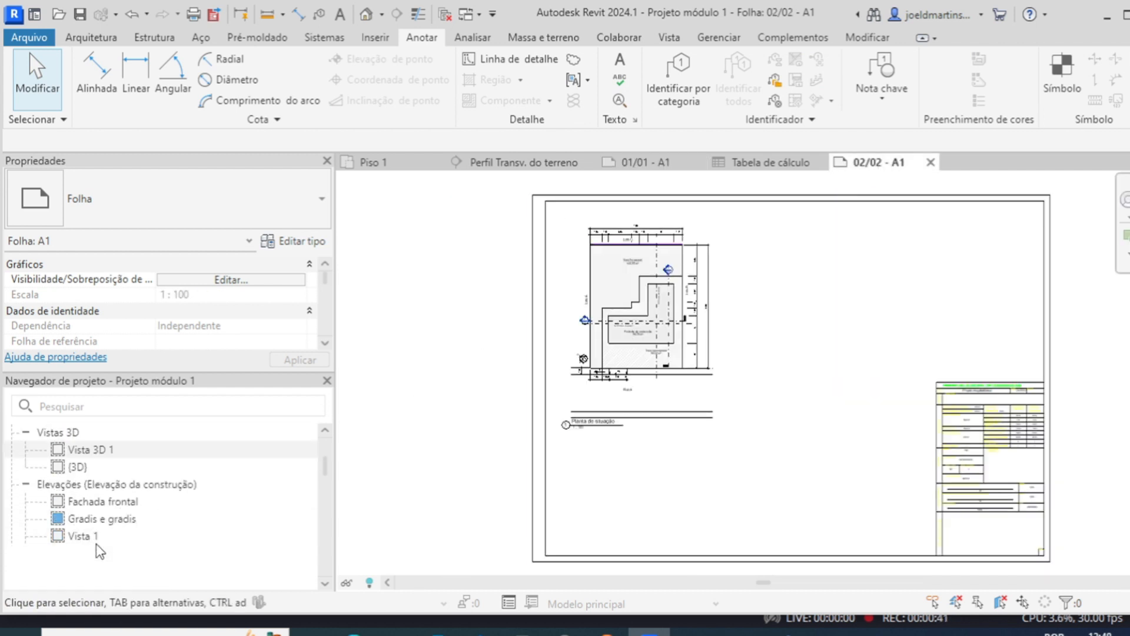
scroll(103, 552, "up", 2)
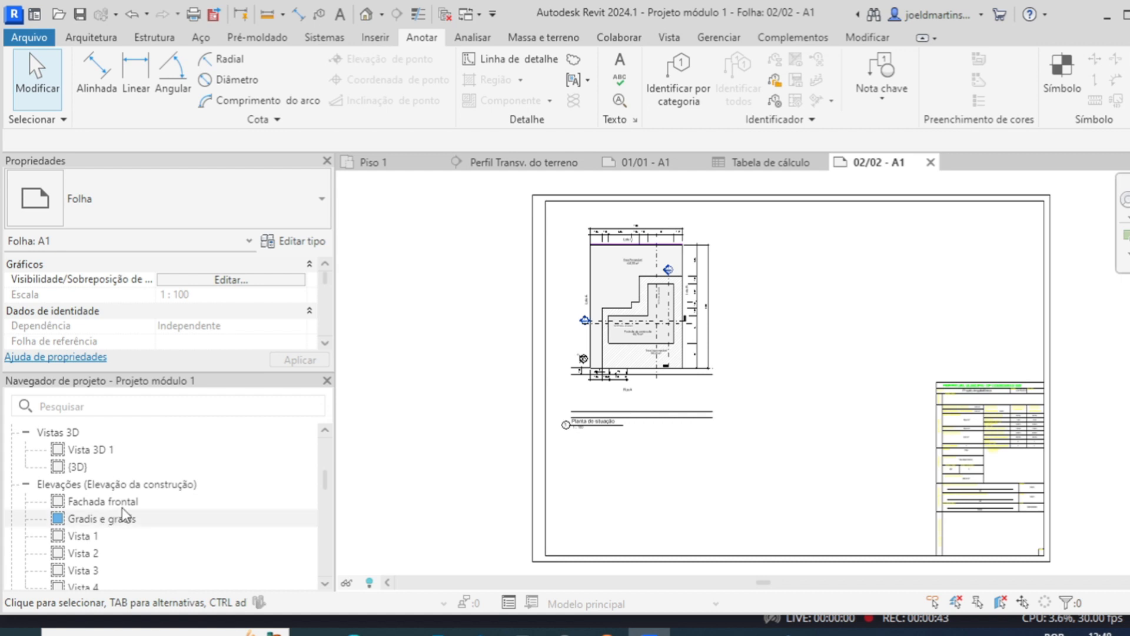
left_click_drag(121, 504, 812, 308)
left_click(789, 243)
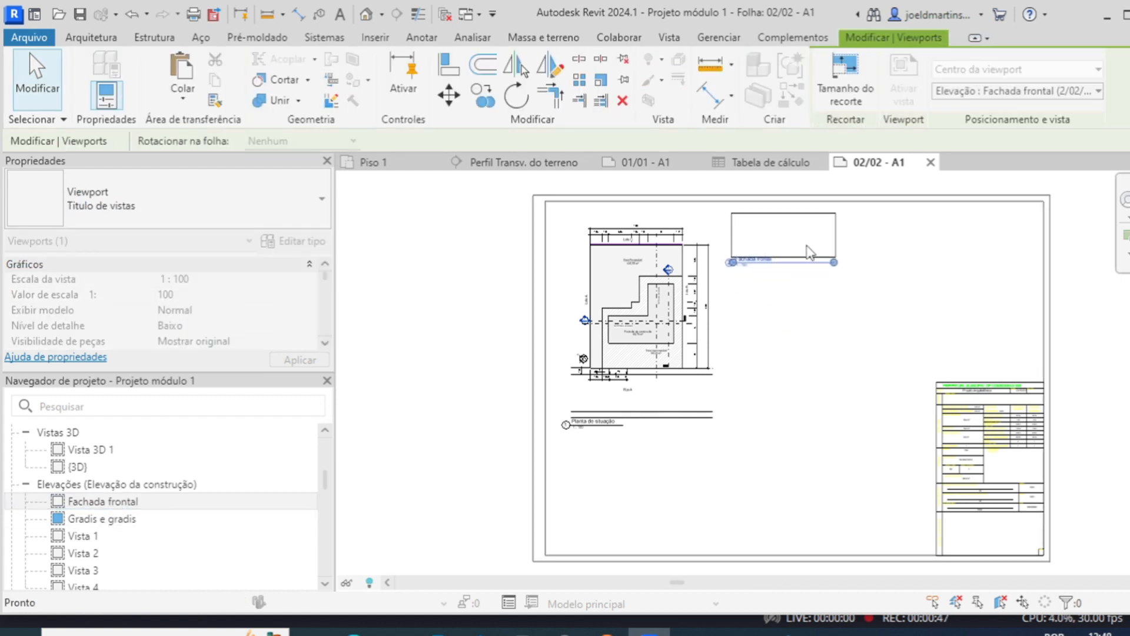
scroll(838, 271, "up", 2)
scroll(835, 265, "up", 1)
left_click_drag(836, 266, 740, 265)
left_click(744, 301)
- Set the Fachada frontal view's scale to 1:50 and move its viewport down inside the sheet frame
double_click(743, 276)
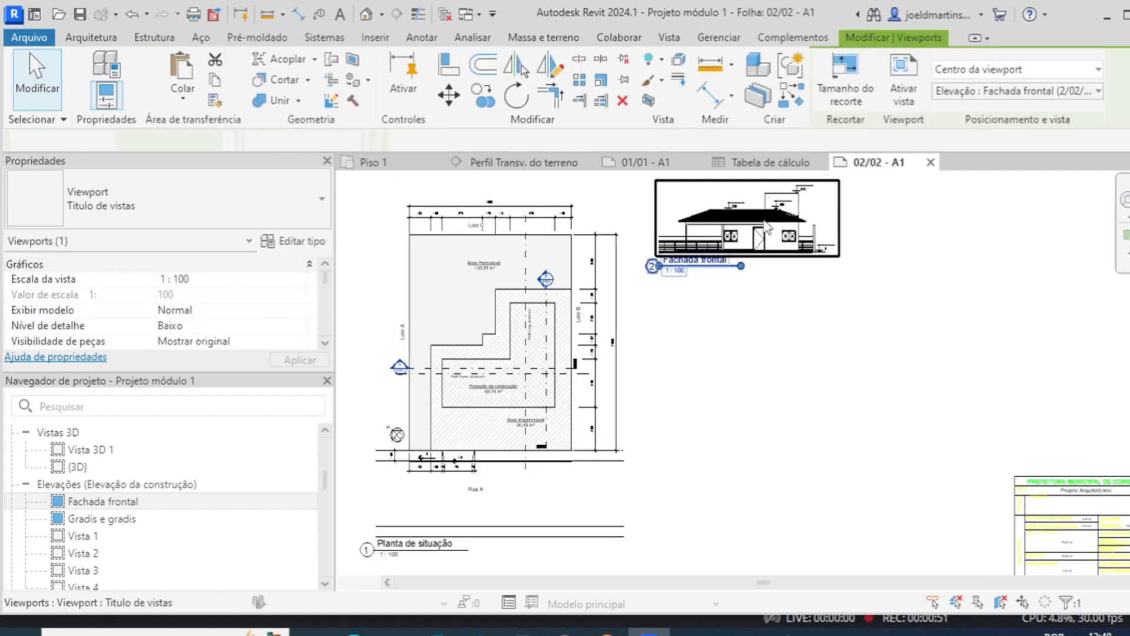
left_click(372, 582)
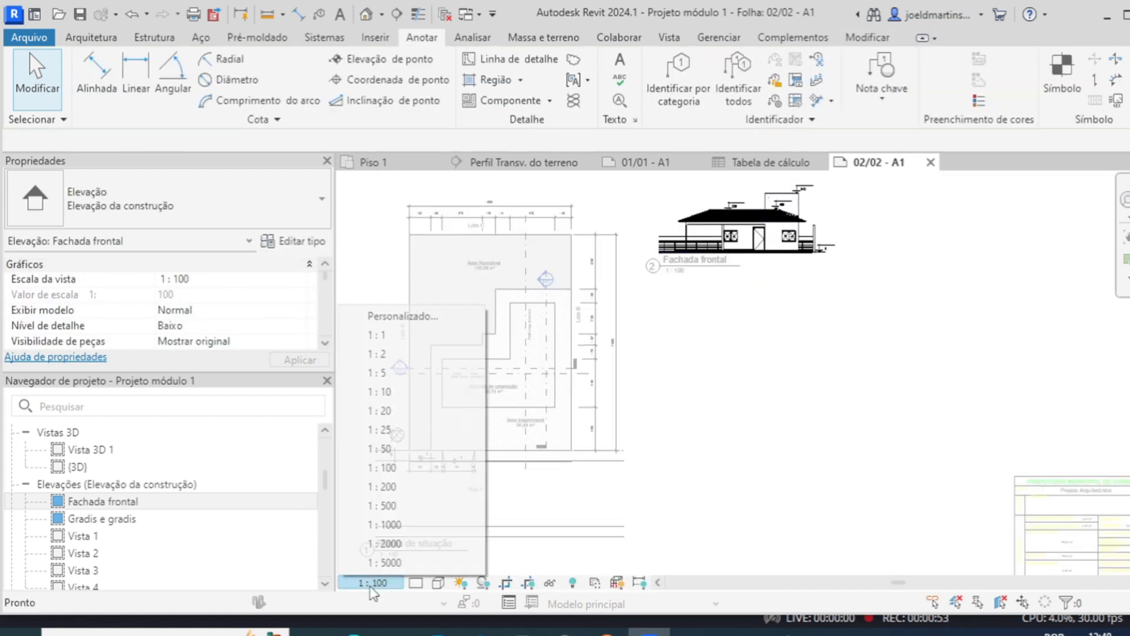
left_click(404, 452)
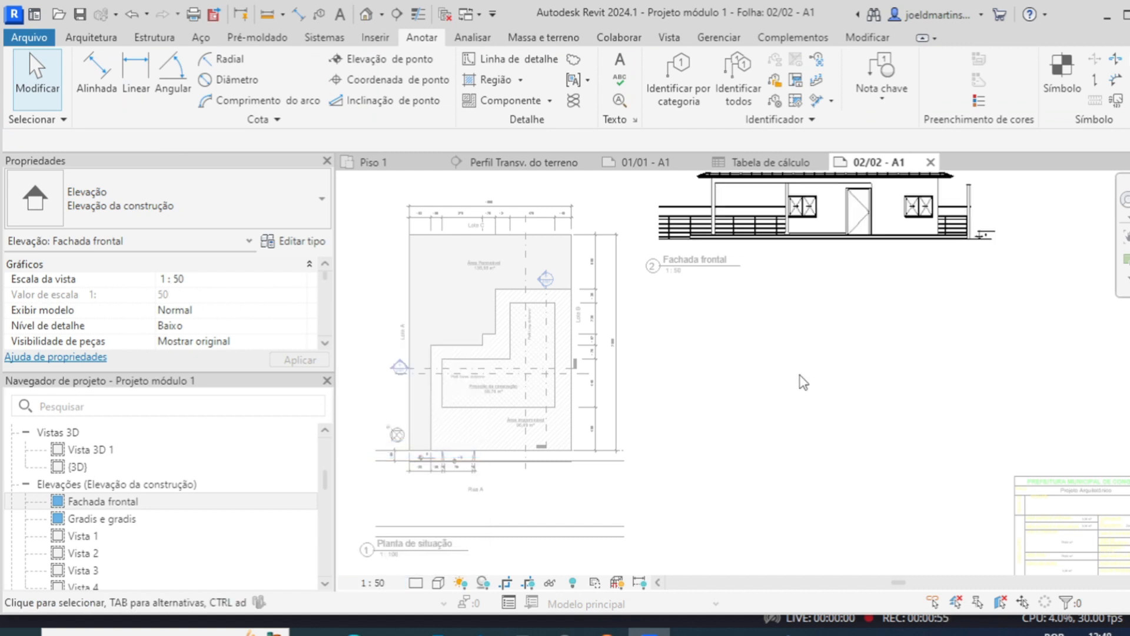
middle_click_drag(792, 386, 755, 507)
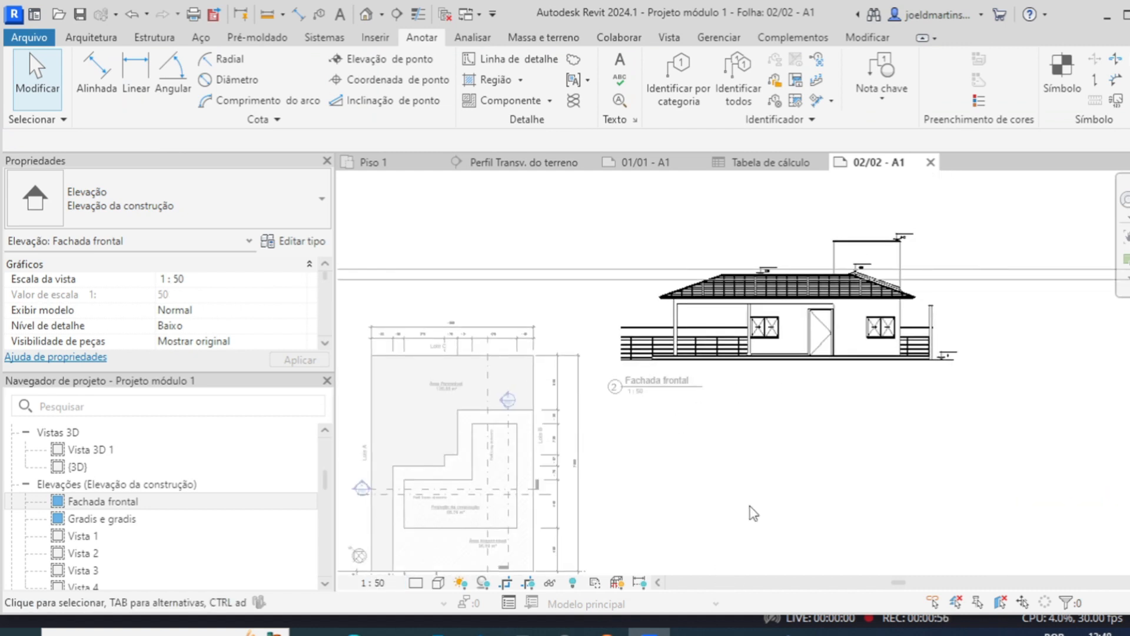
double_click(925, 451)
left_click_drag(848, 362, 852, 438)
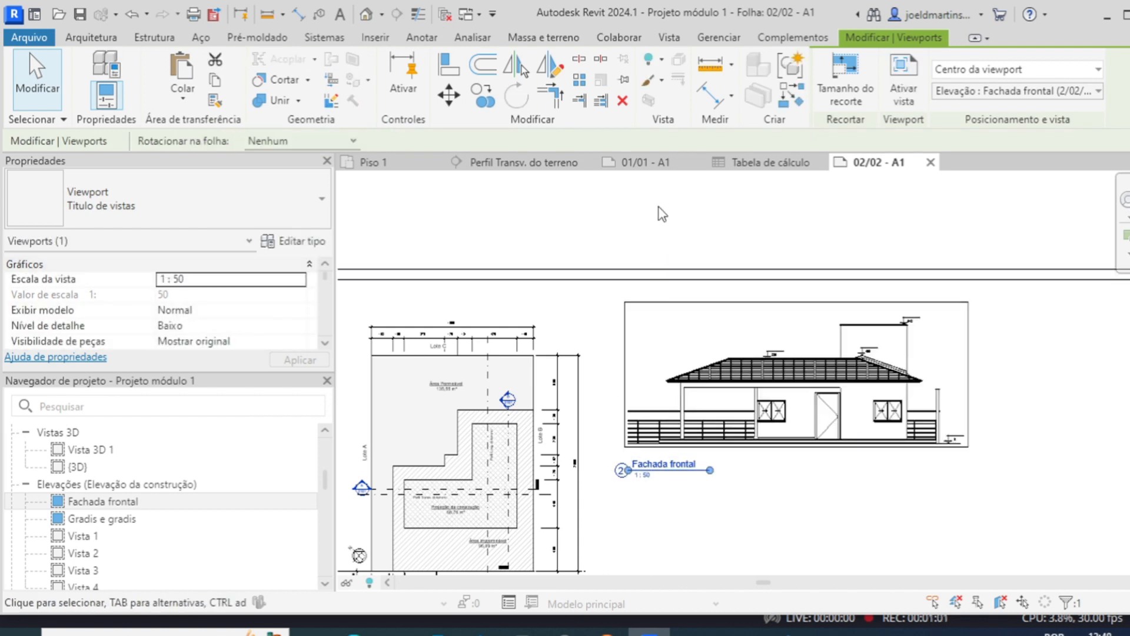
- Remove the Gradis e gradis viewport from sheet 01/01
left_click(664, 163)
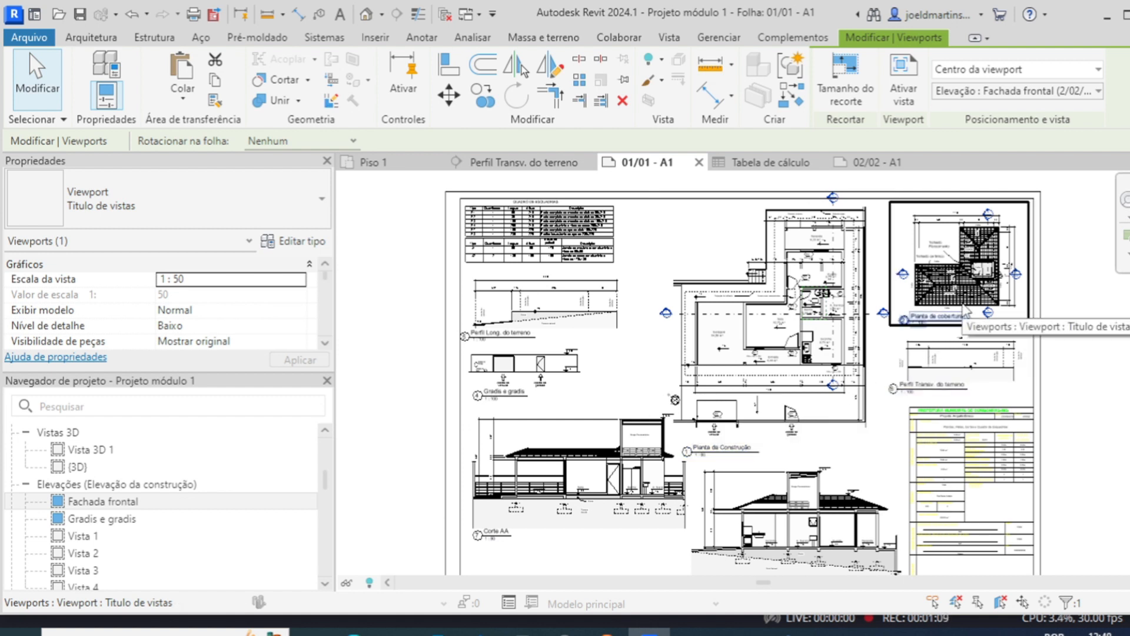
left_click(557, 382)
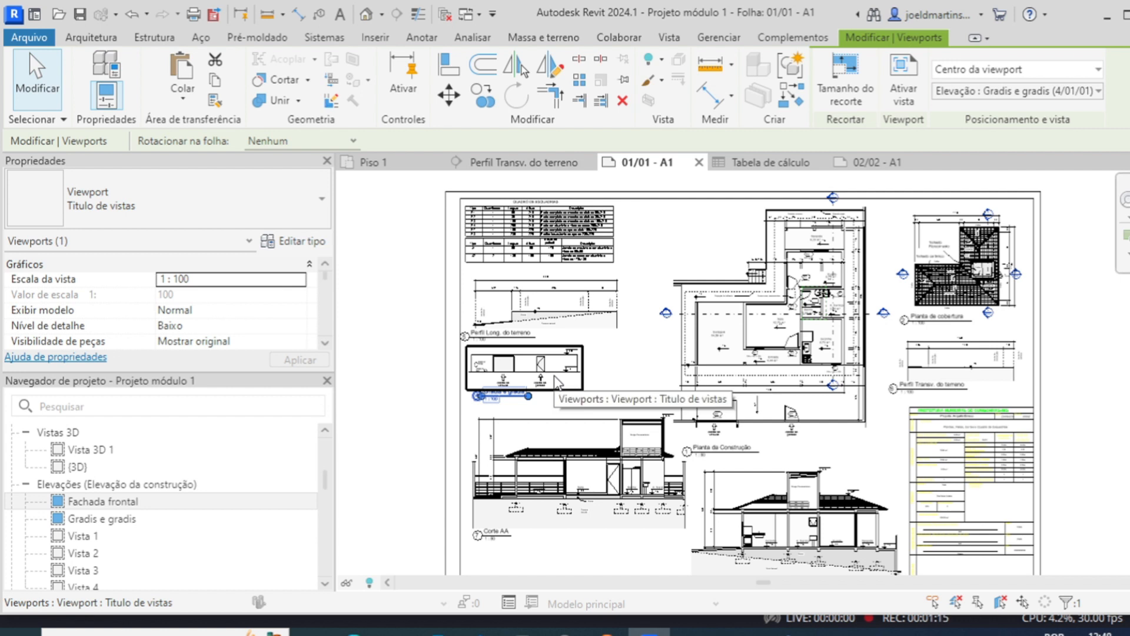
left_click(610, 368)
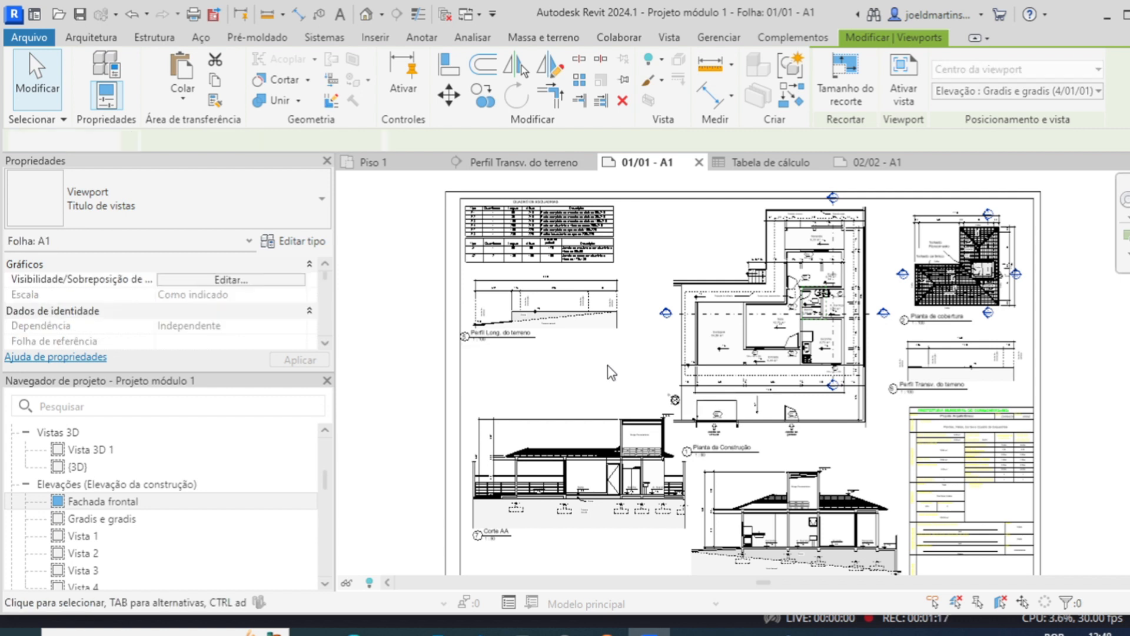
- Place the Gradis e gradis elevation on sheet 02/02 beneath the Fachada frontal
left_click(874, 162)
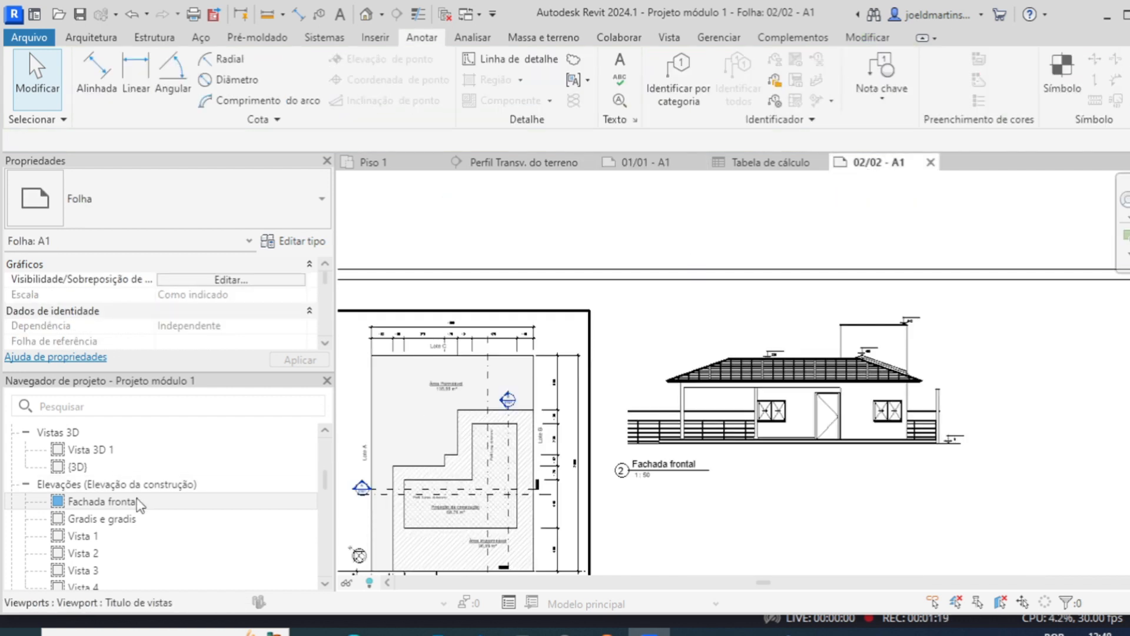
scroll(138, 505, "down", 2)
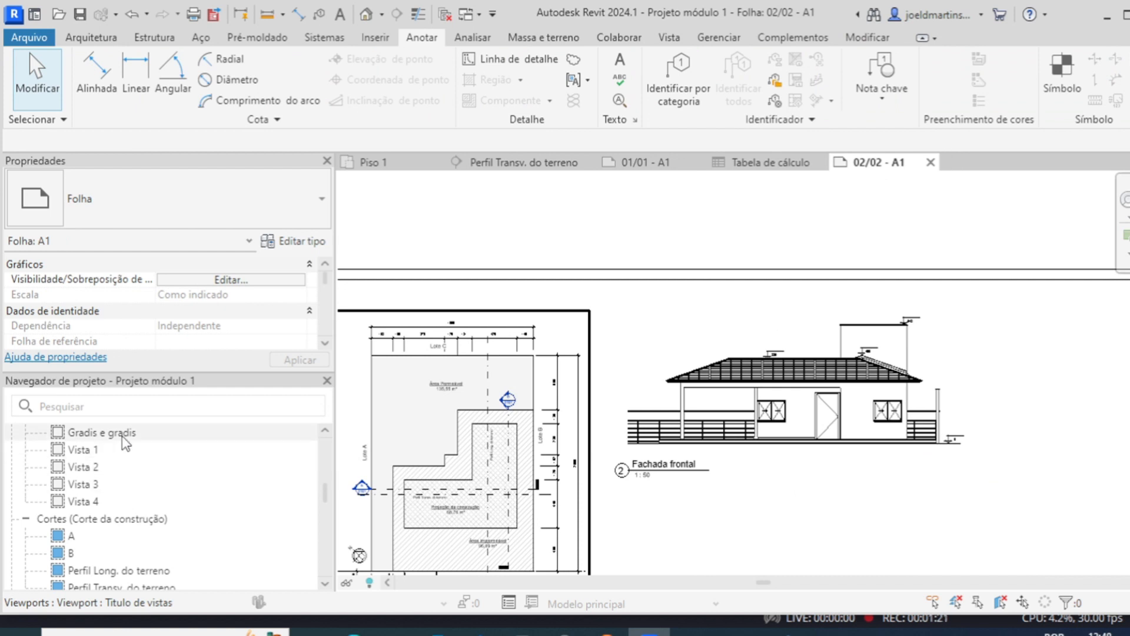
left_click_drag(121, 433, 730, 475)
scroll(729, 476, "down", 2)
left_click(759, 480)
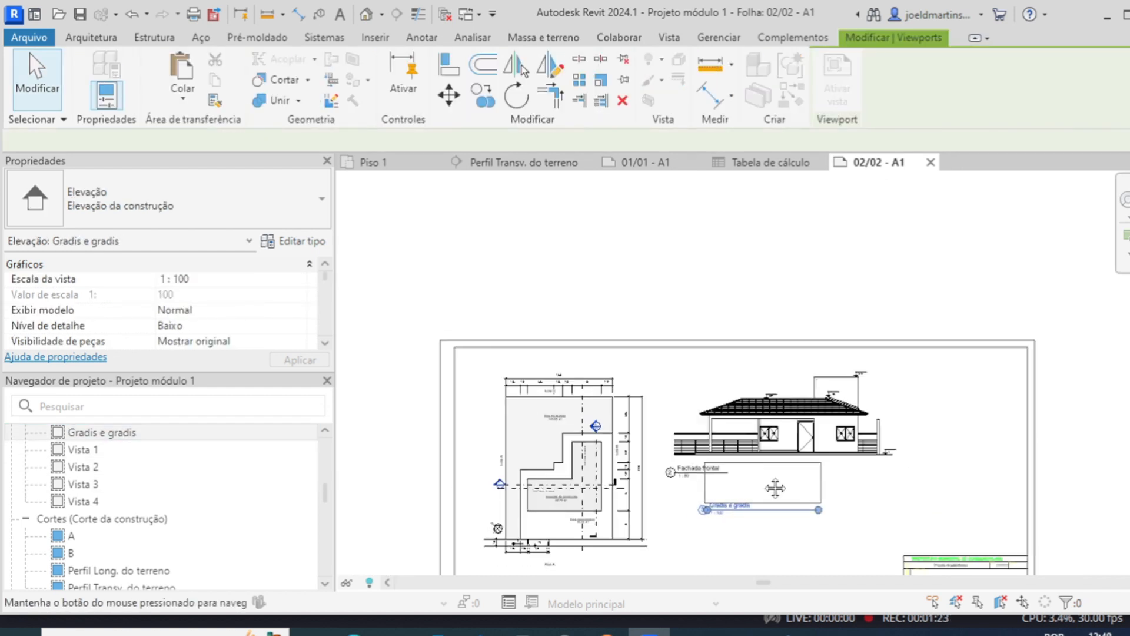
left_click(766, 427)
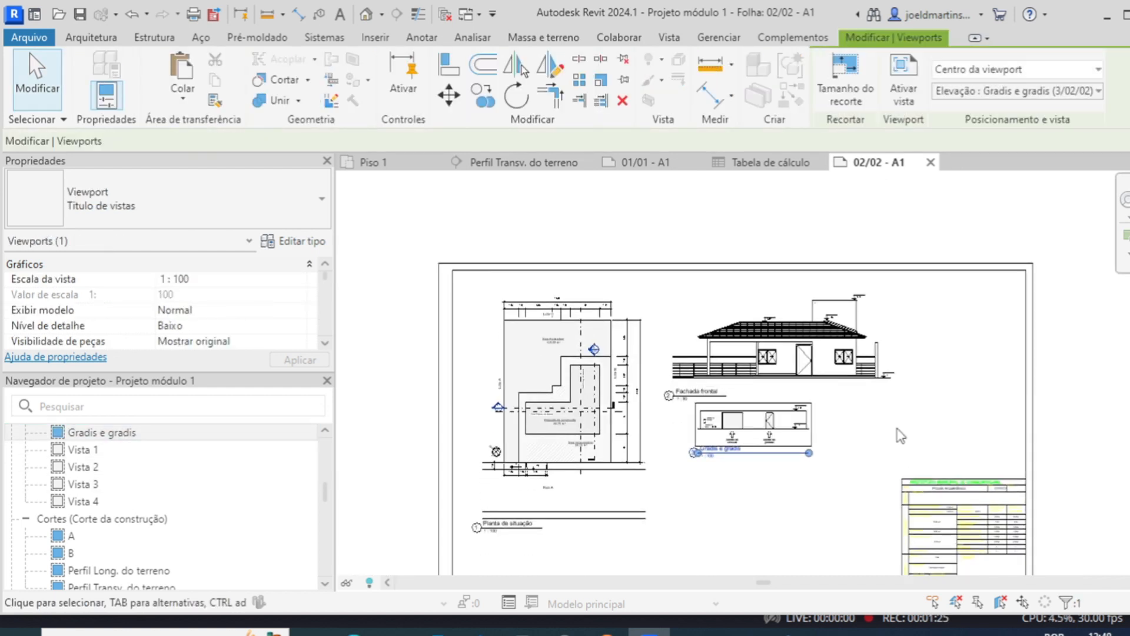
key("Escape")
- Activate the Gradis e gradis view, set its scale to 1:50 and deactivate it
double_click(777, 435)
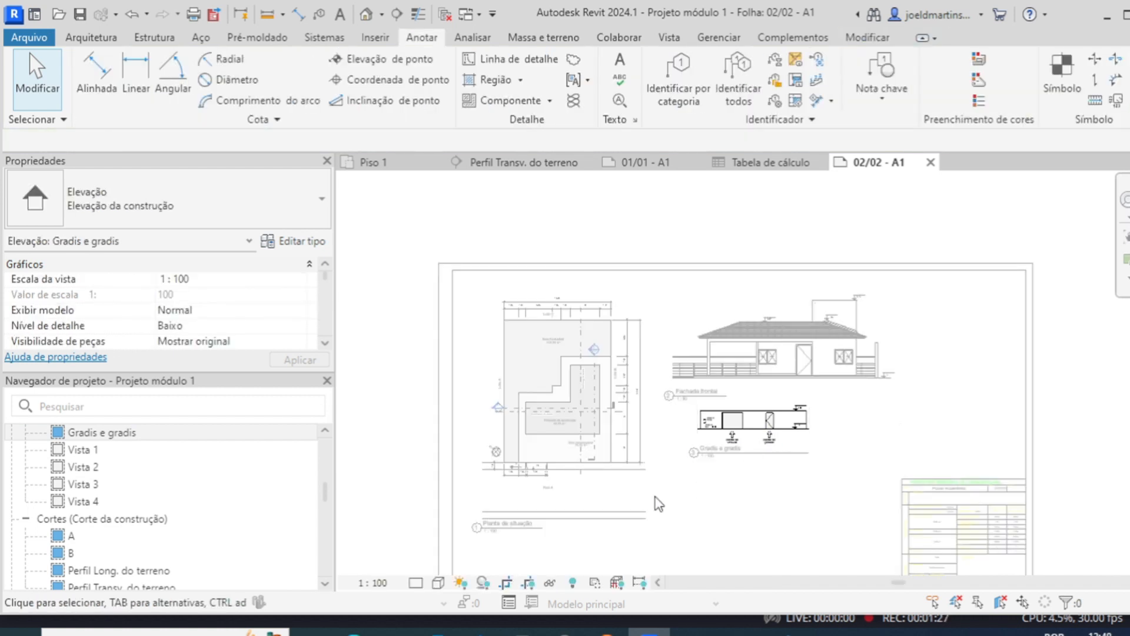
left_click(373, 583)
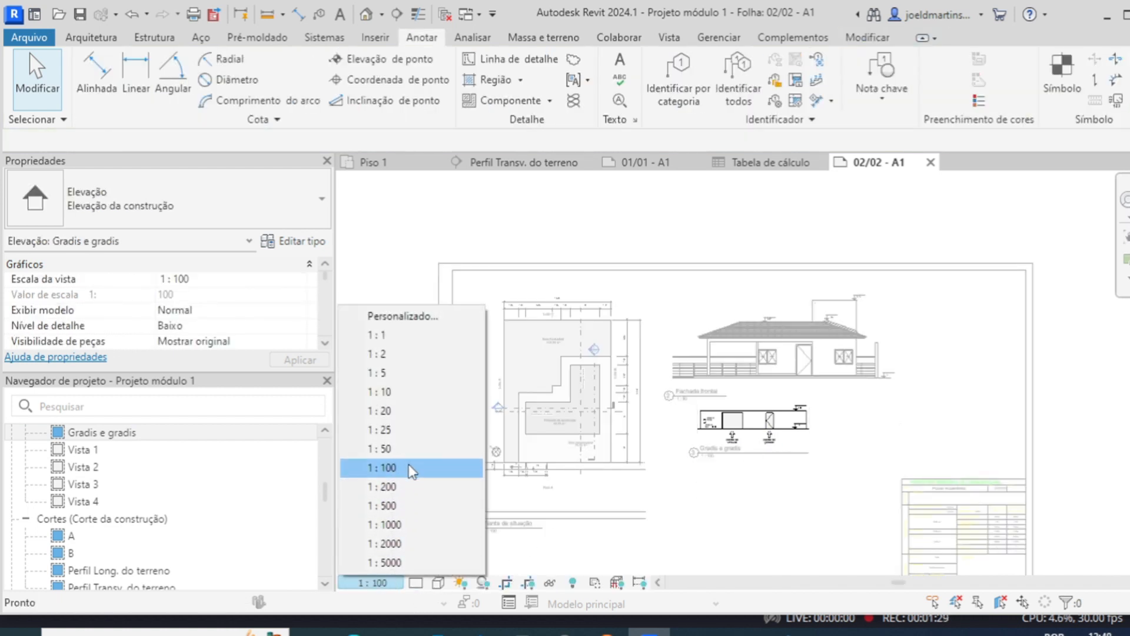
left_click(436, 451)
left_click(875, 403)
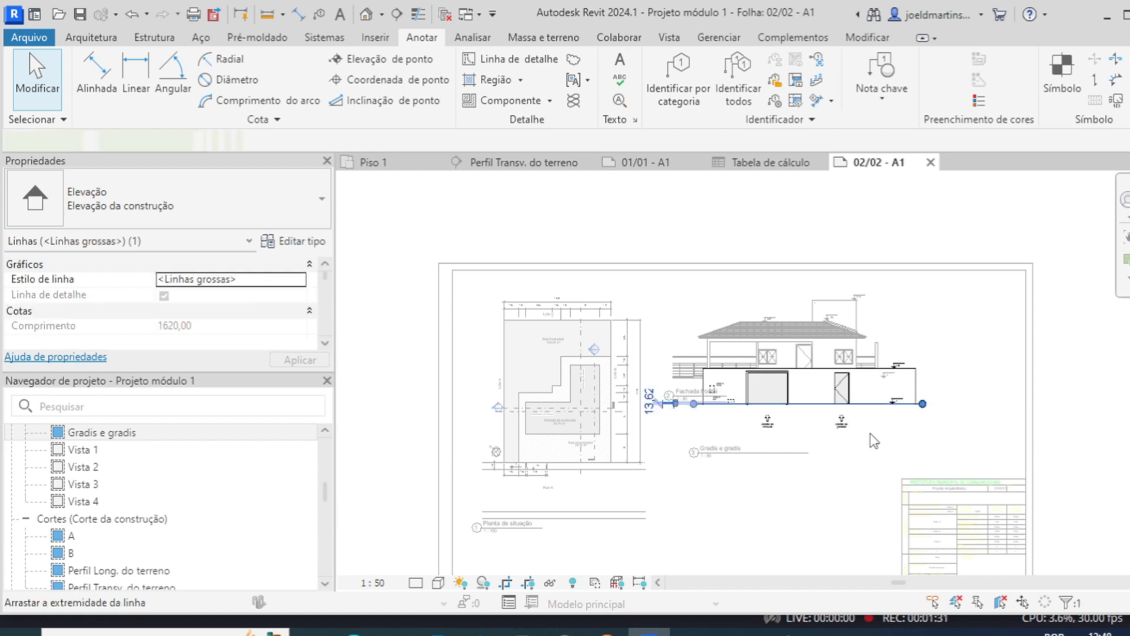
key("Escape")
double_click(856, 412)
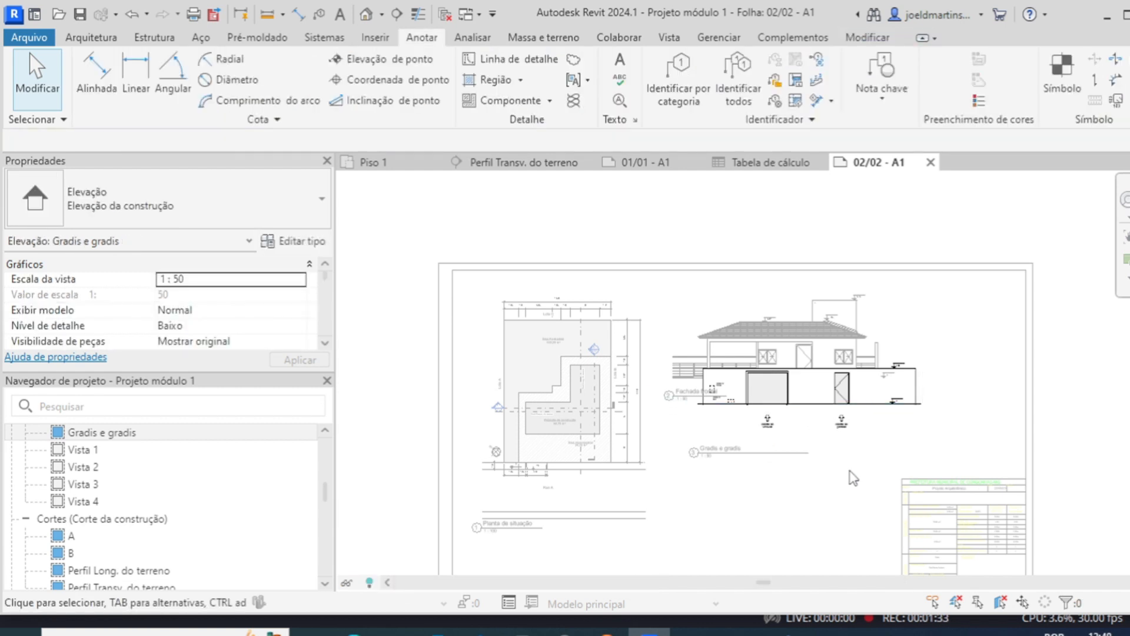
- Move the Gradis e gradis drawing down until it sits clear beneath the Fachada frontal and its title
left_click_drag(857, 412, 793, 512)
left_click(788, 538)
left_click_drag(807, 474, 791, 452)
left_click(947, 438)
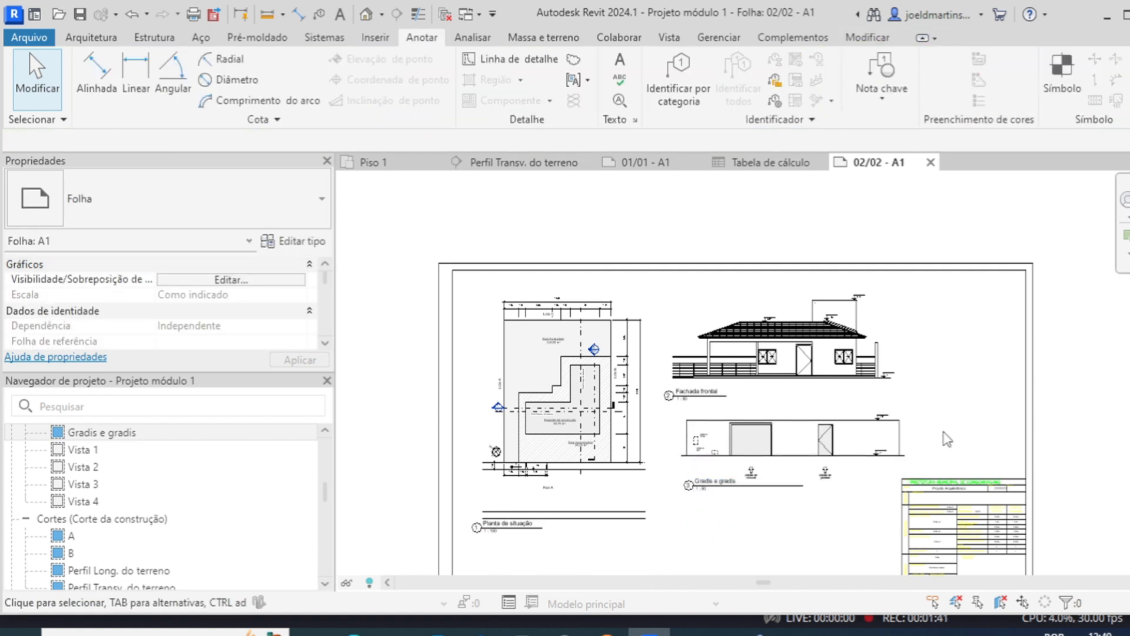
scroll(946, 439, "down", 1)
scroll(946, 439, "down", 1)
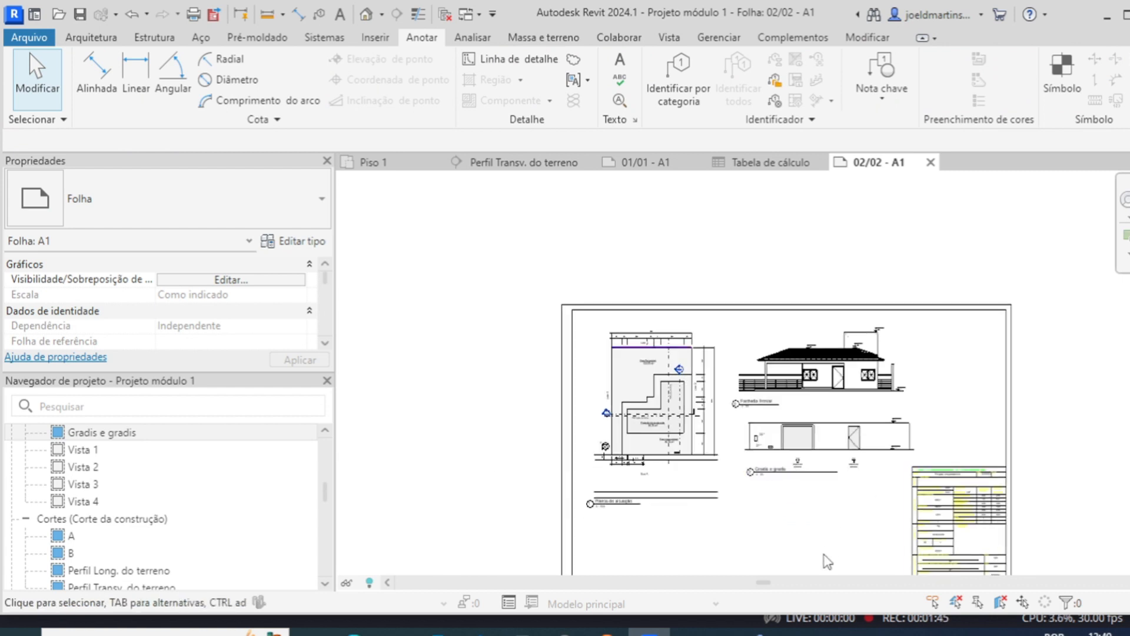
middle_click_drag(788, 521, 734, 482)
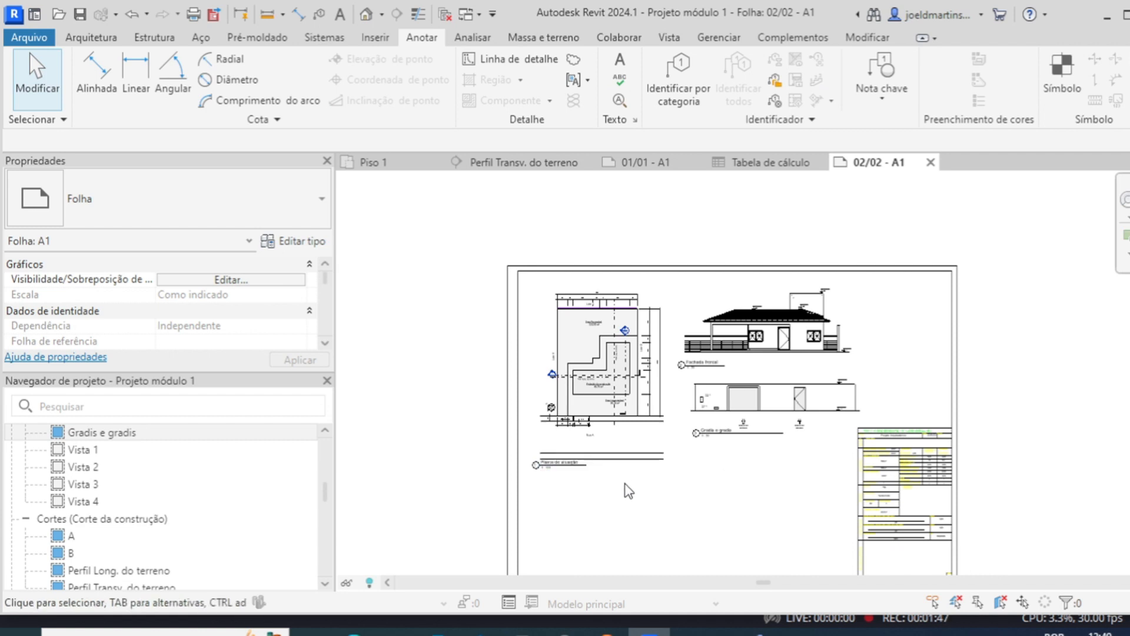